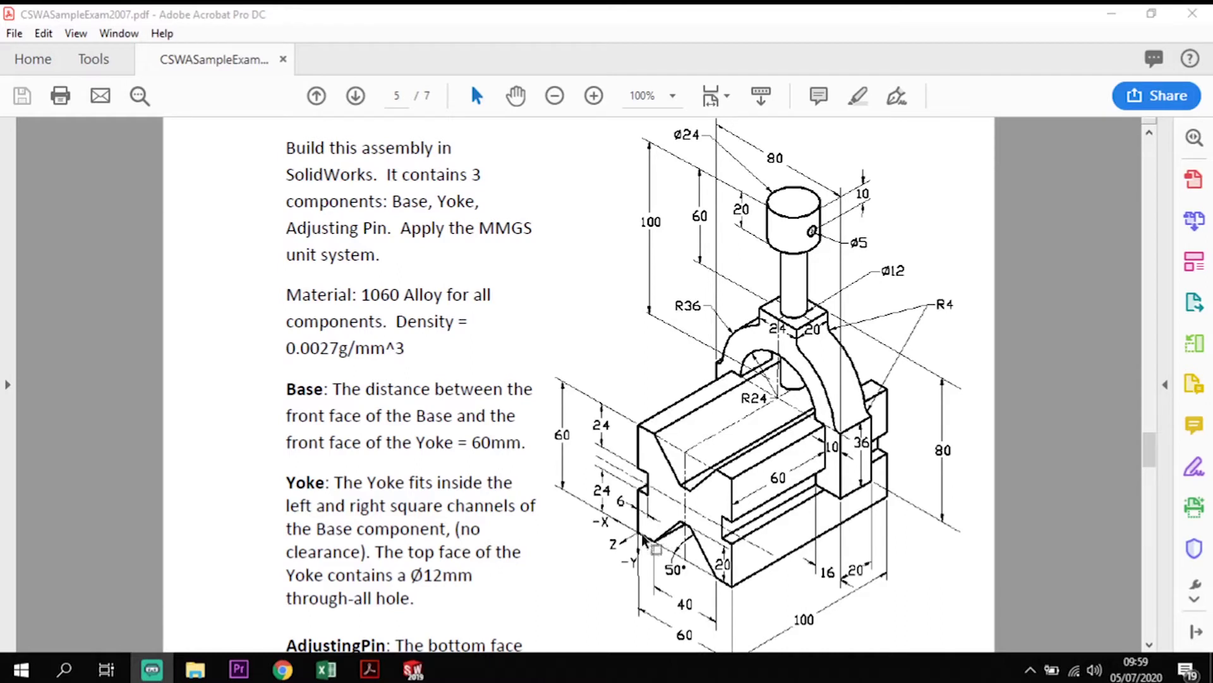
Review the exam page's drawing dimensions, component descriptions and center of mass question with its answer options
scroll(665, 533, down, 3)
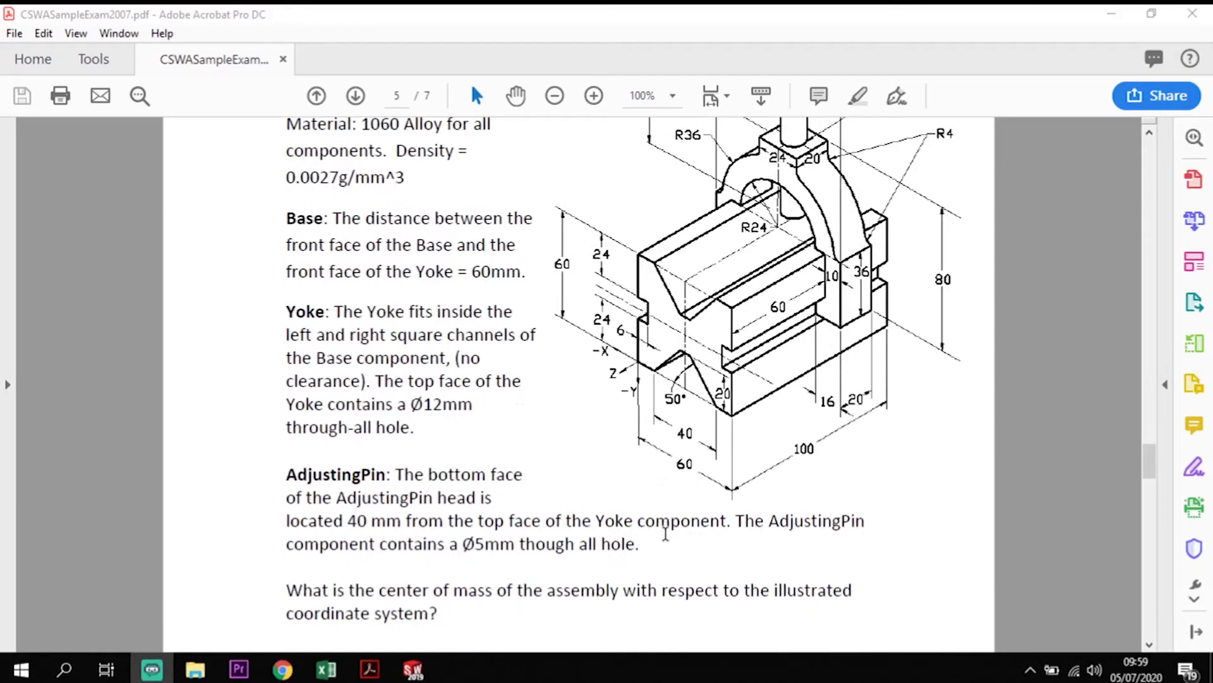
scroll(665, 533, down, 3)
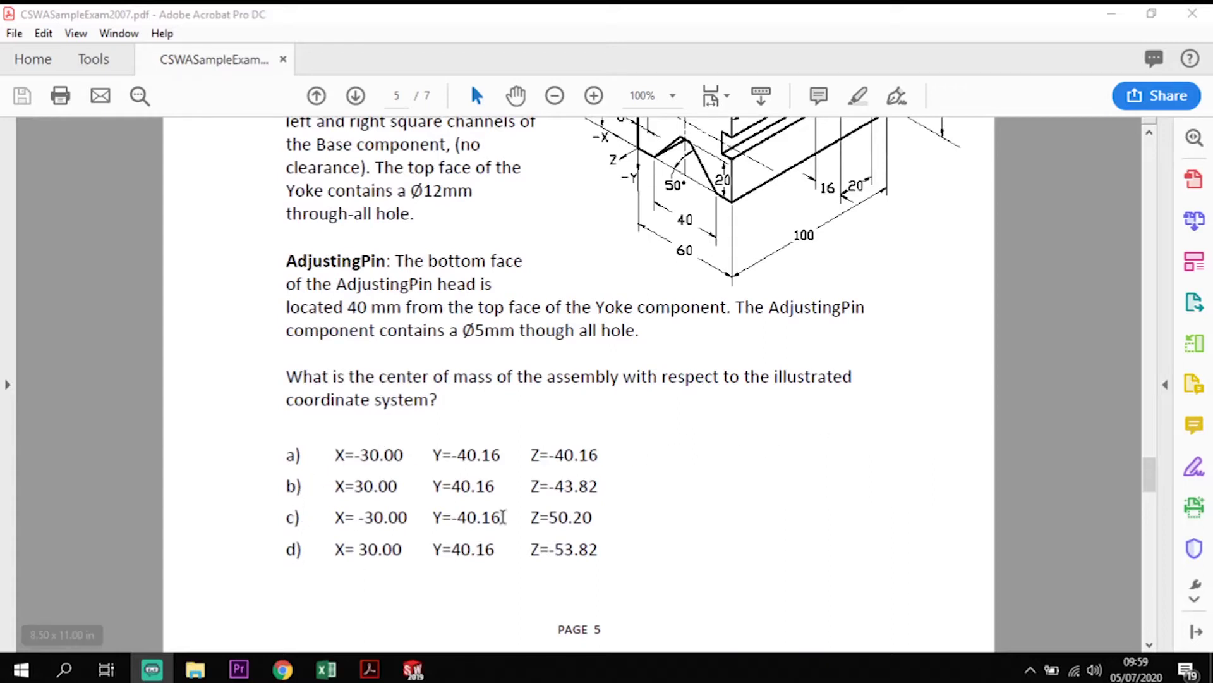
scroll(624, 378, up, 1)
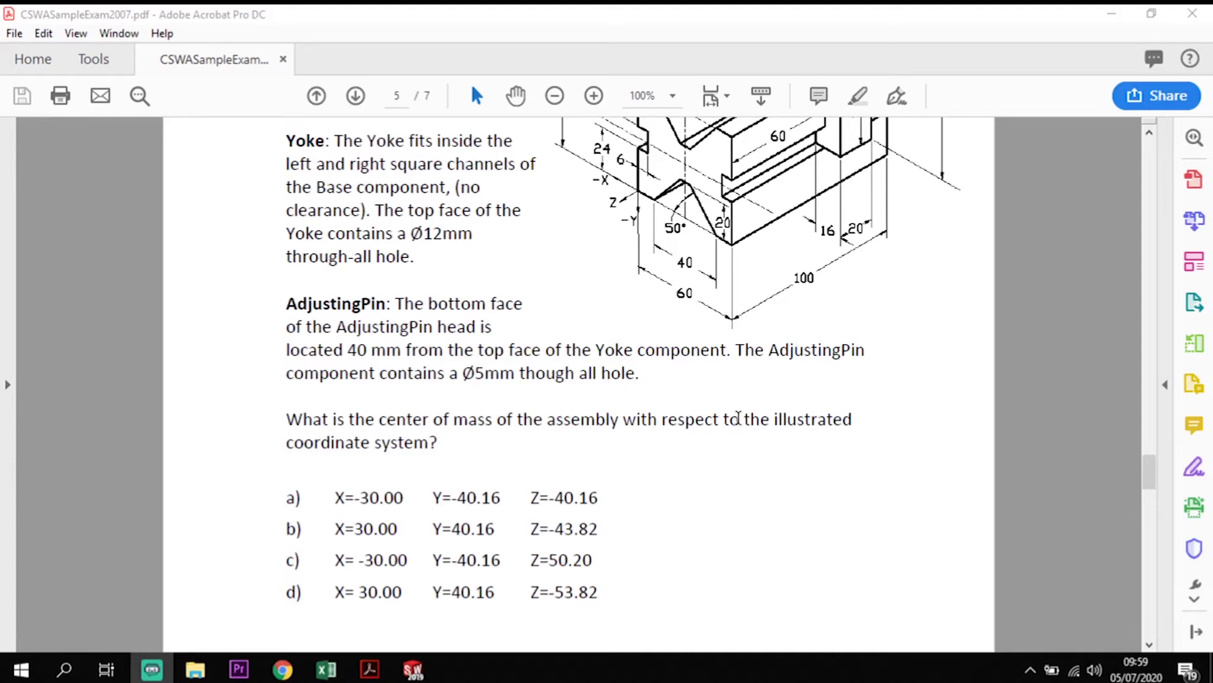
scroll(741, 422, up, 6)
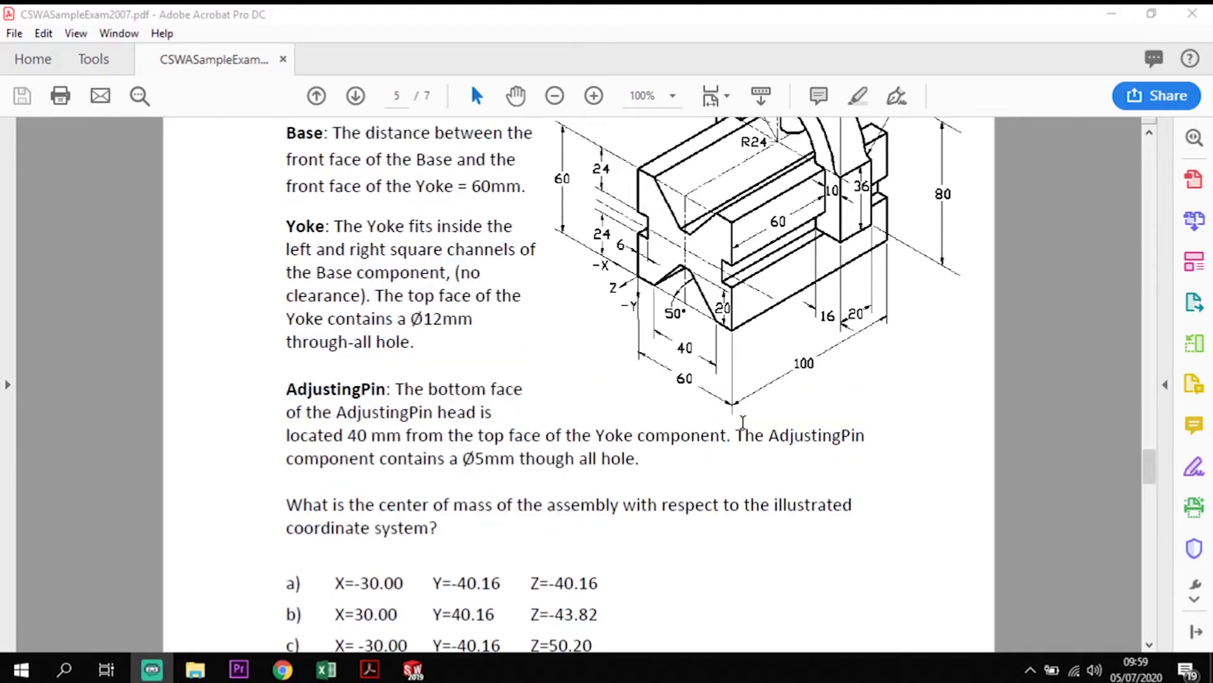
scroll(744, 428, up, 2)
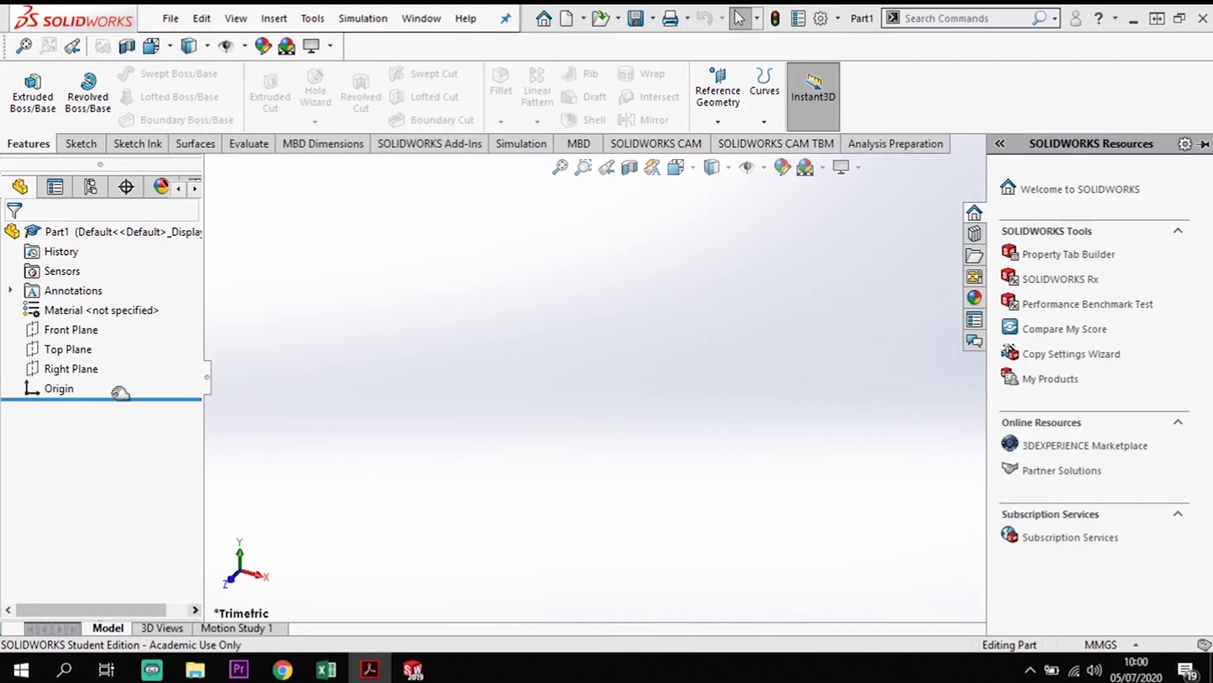
Start a new sketch on the Front Plane of the part
click(90, 335)
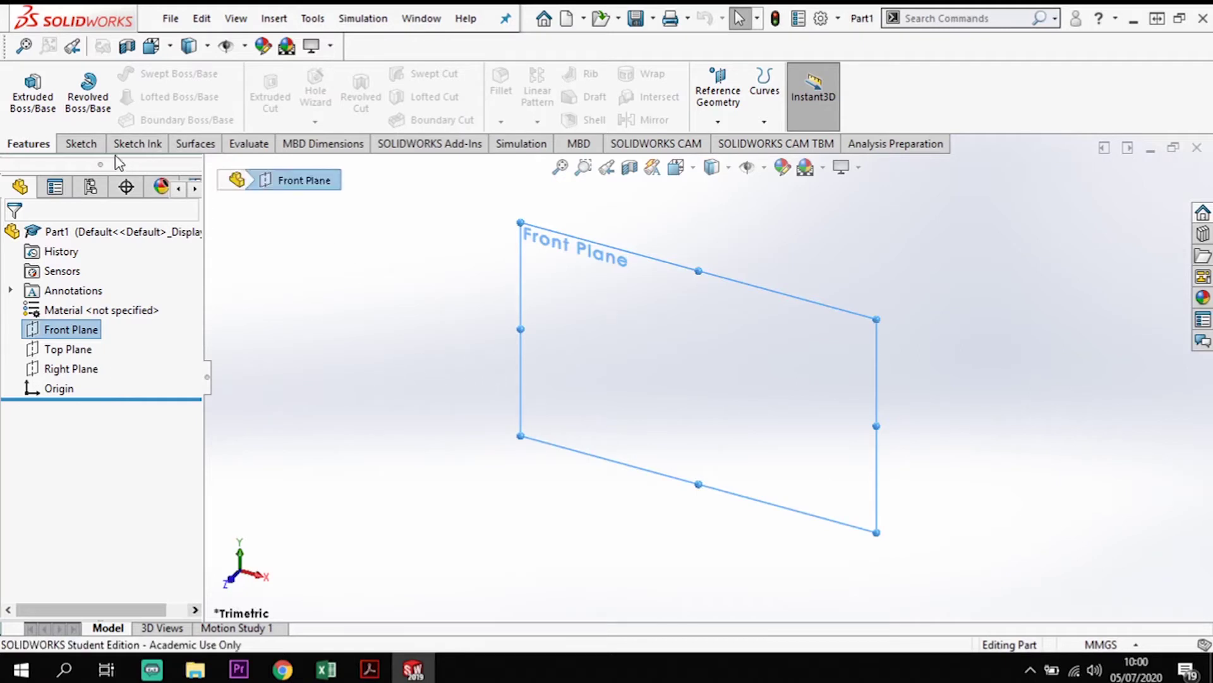
click(86, 147)
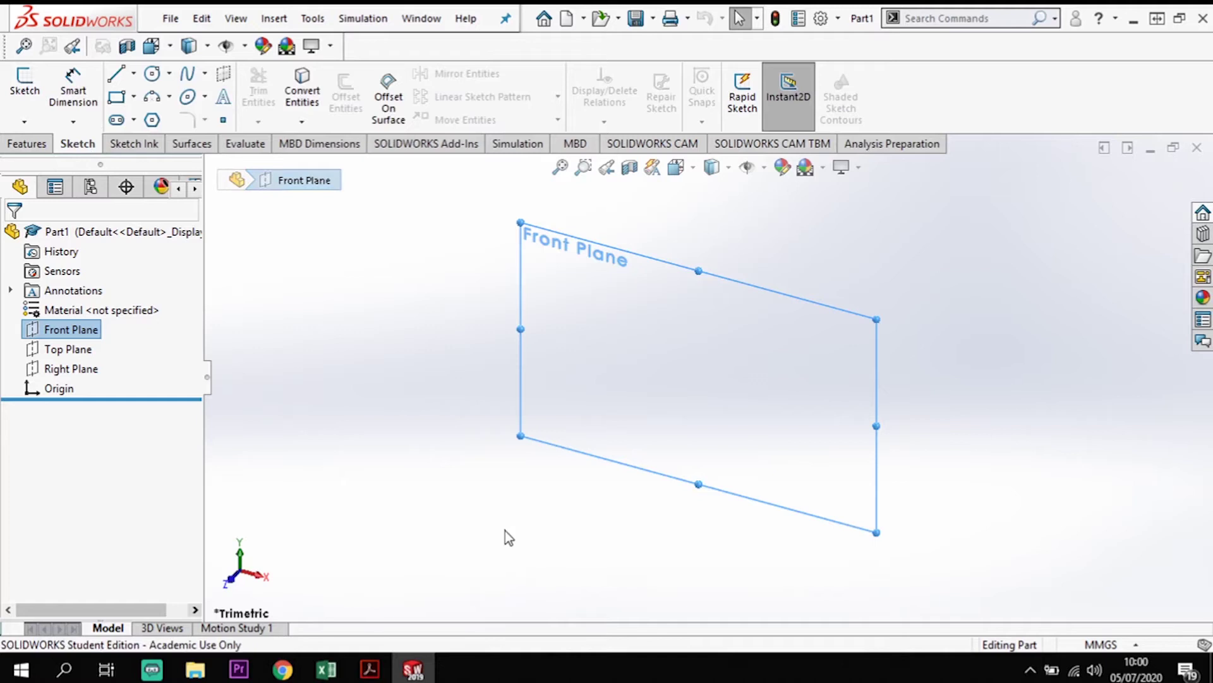
click(24, 86)
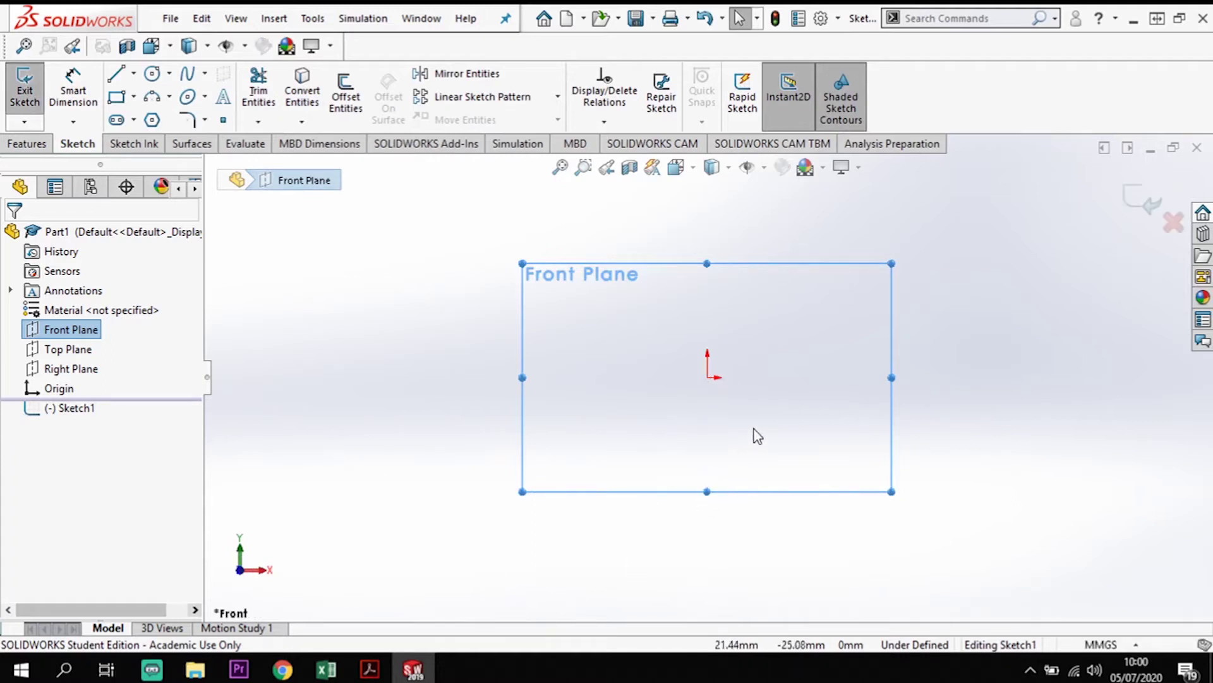
middle_drag(727, 461, 697, 500)
scroll(713, 397, down, 4)
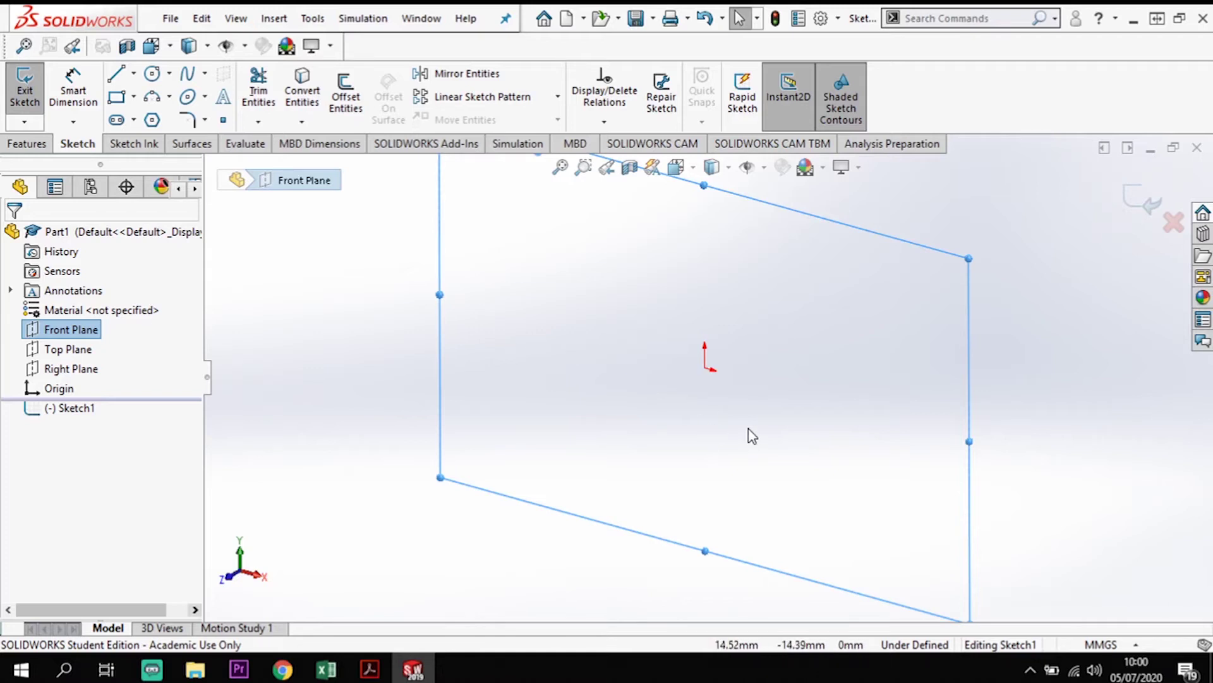
key(space)
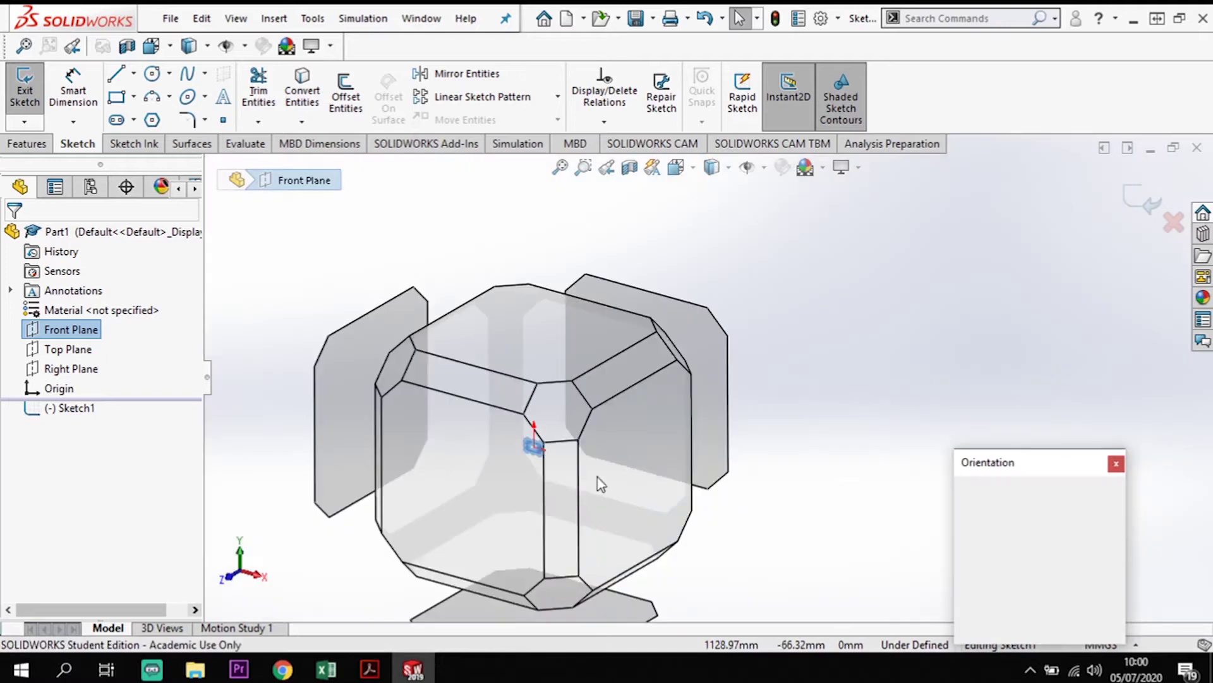
click(435, 506)
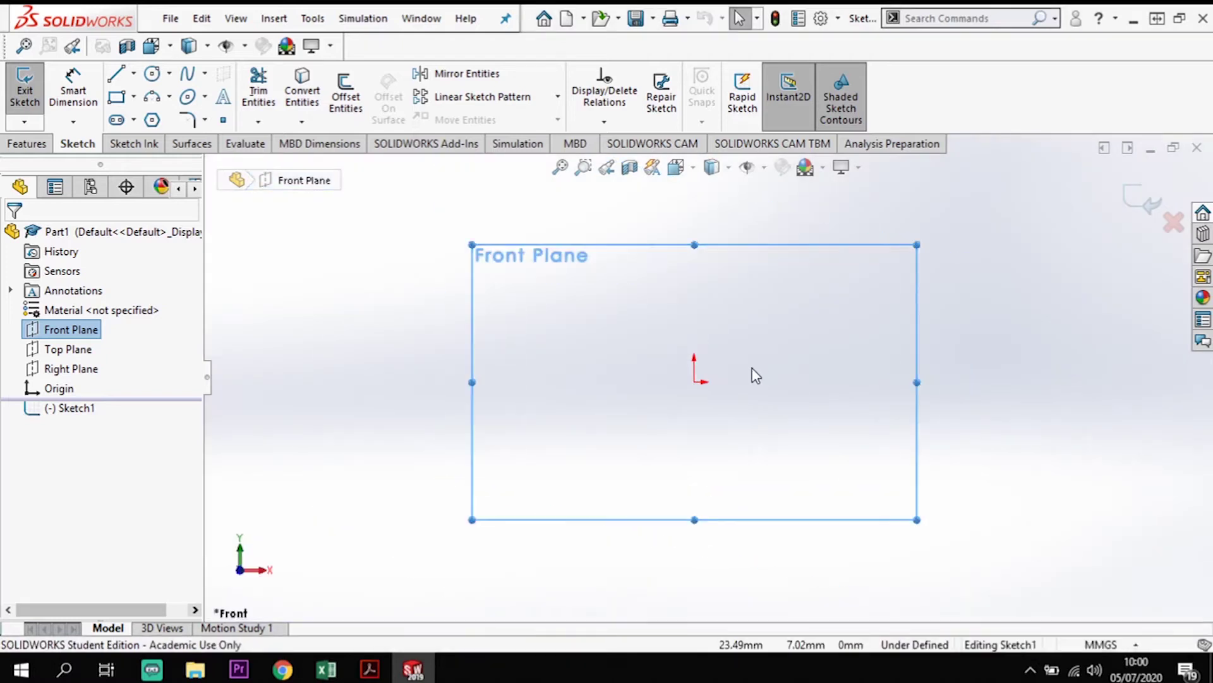
scroll(756, 376, down, 2)
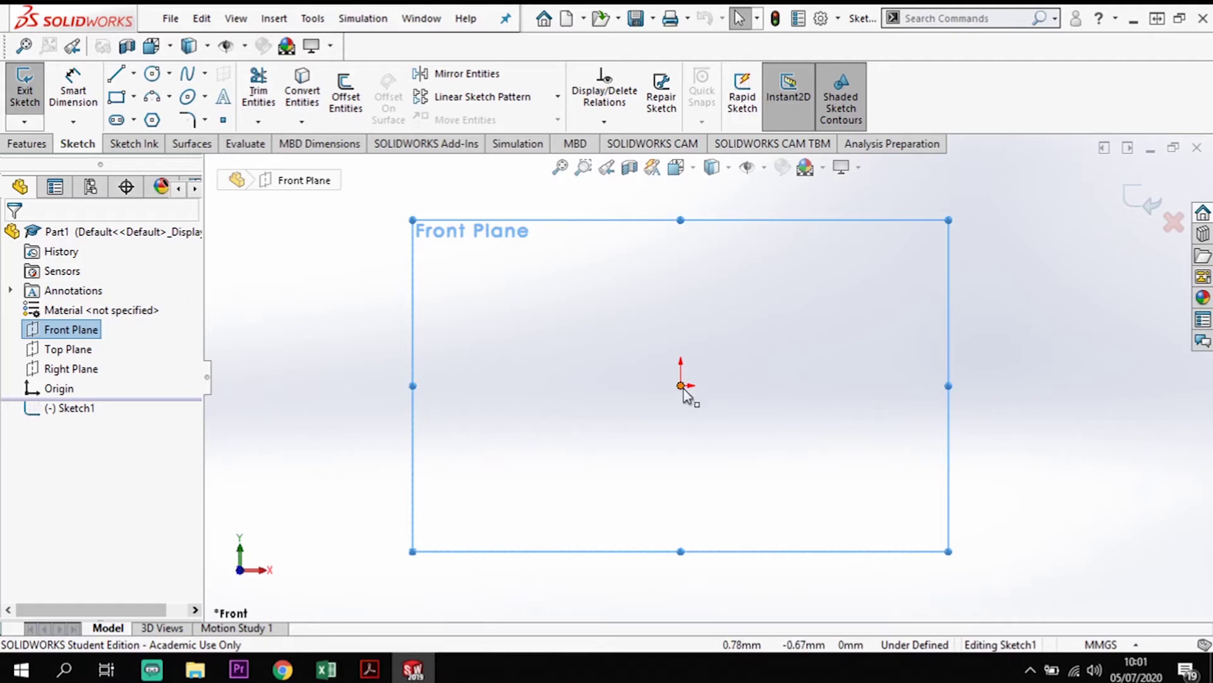
Sketch the base's stepped side and upper edge from the origin, with a small inward notch, an about 15 mm downward 45° slope and a short flat
click(116, 74)
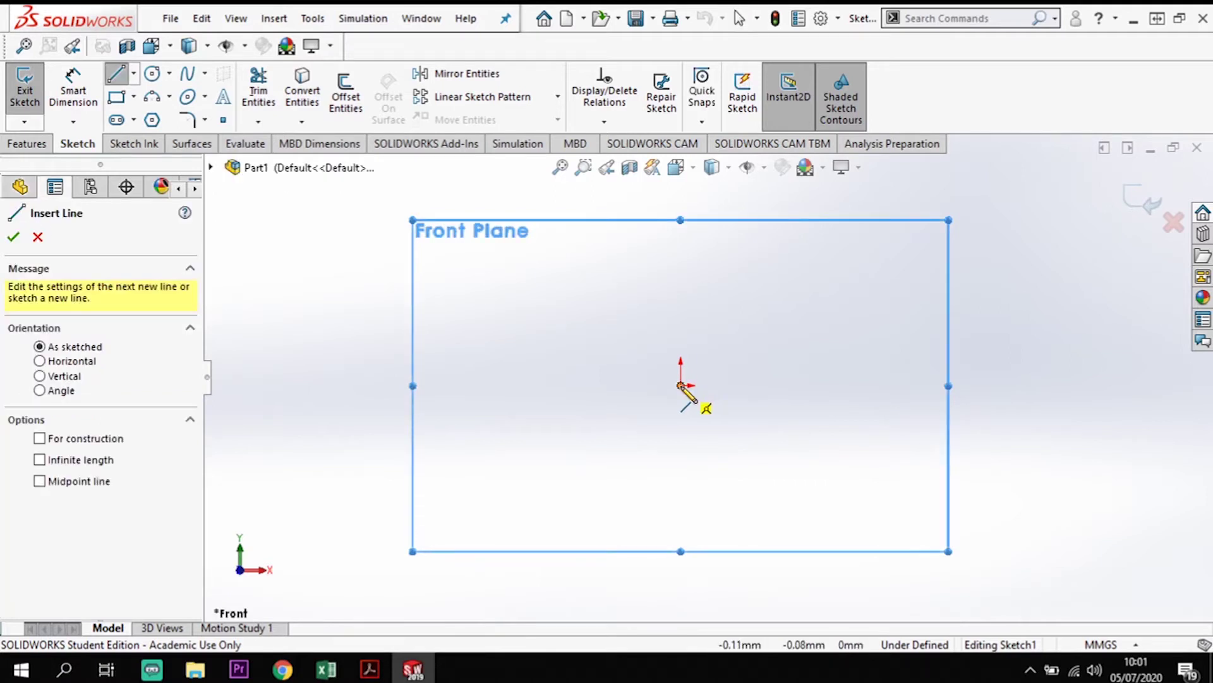
click(681, 386)
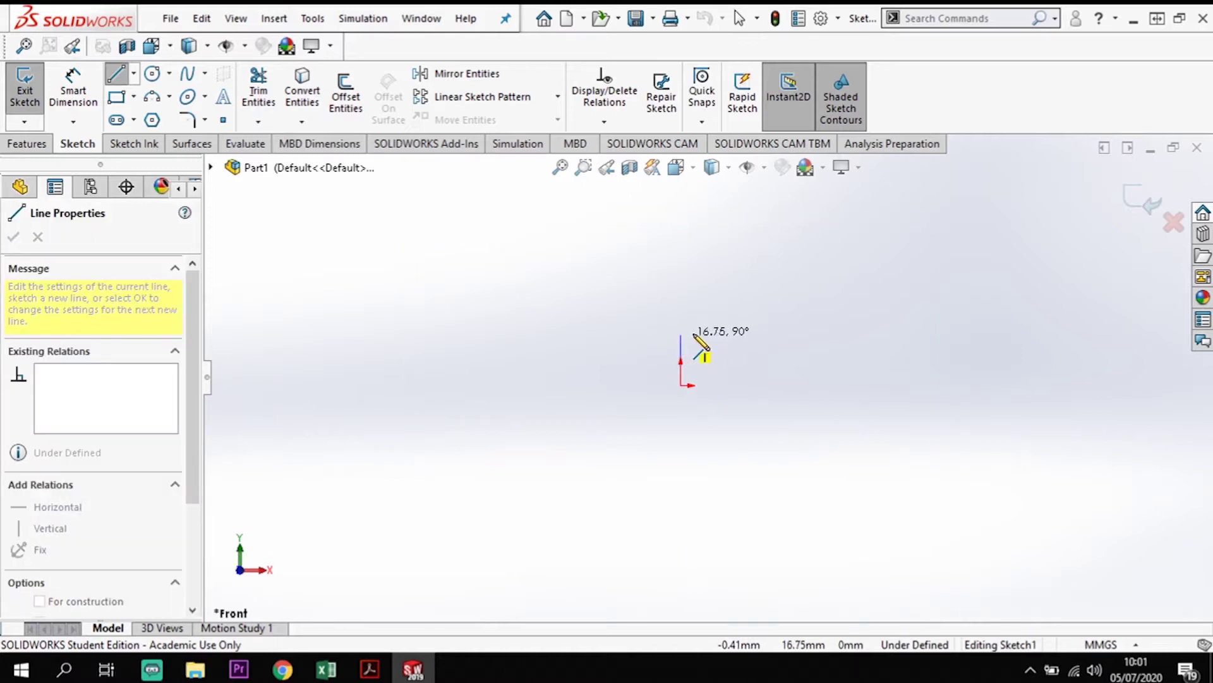
click(694, 335)
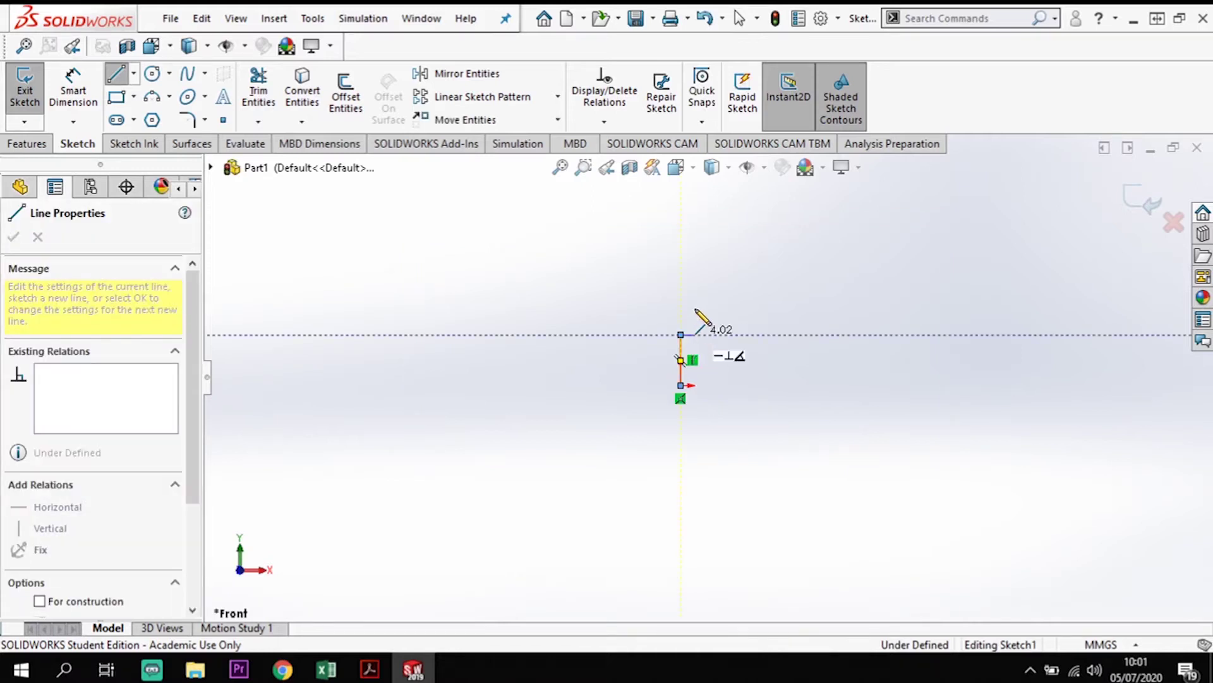
click(693, 295)
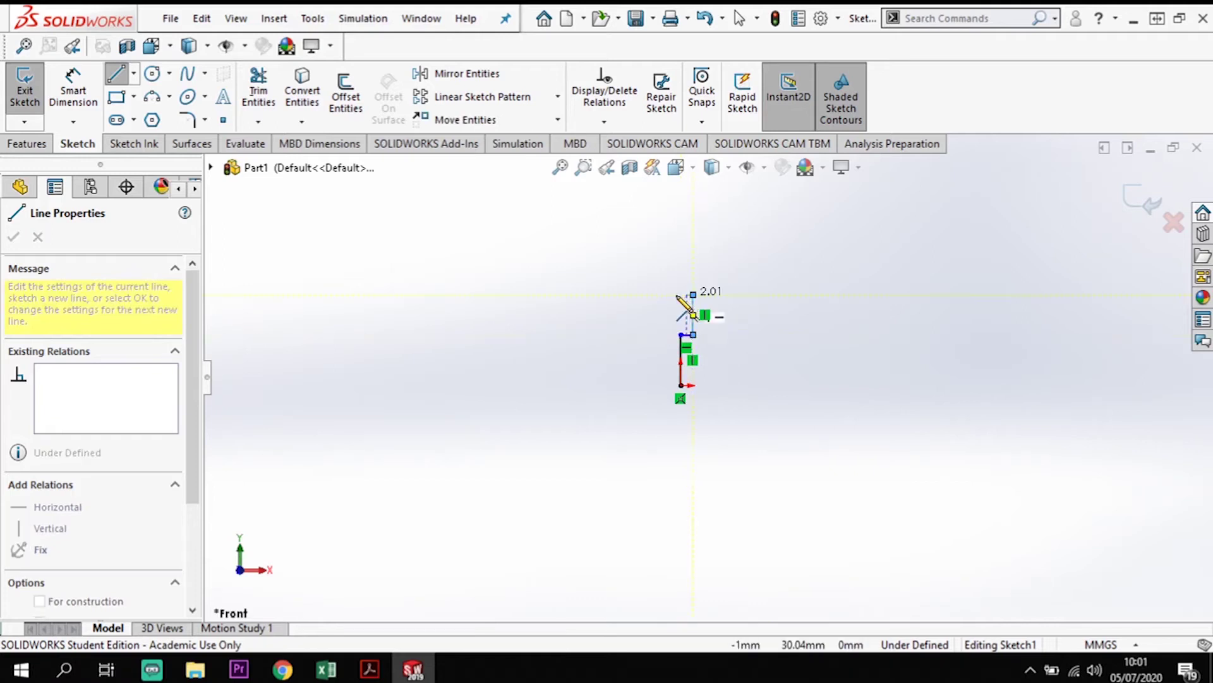
click(681, 295)
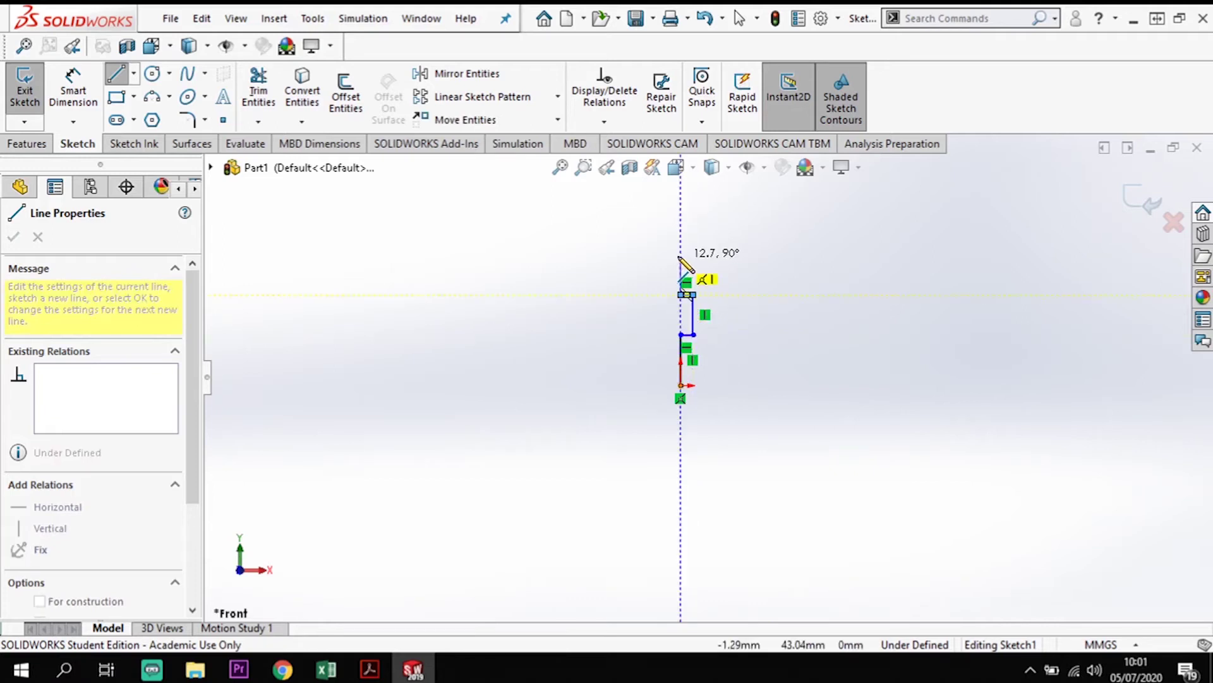
click(680, 256)
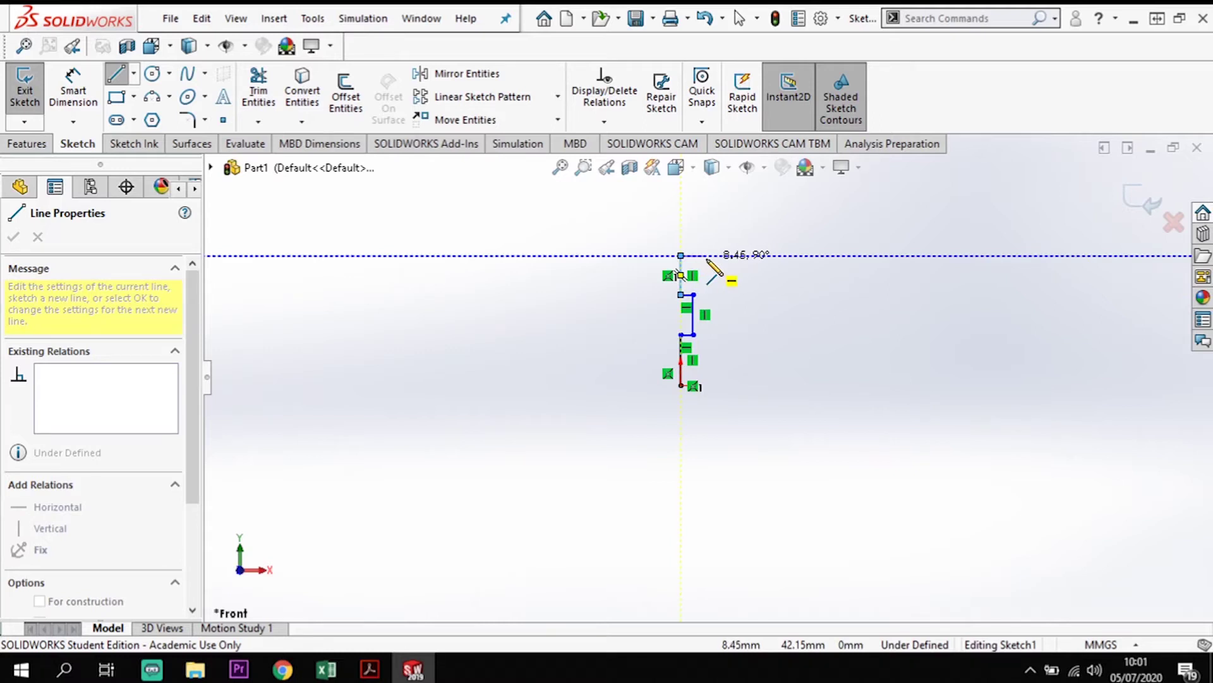
click(706, 255)
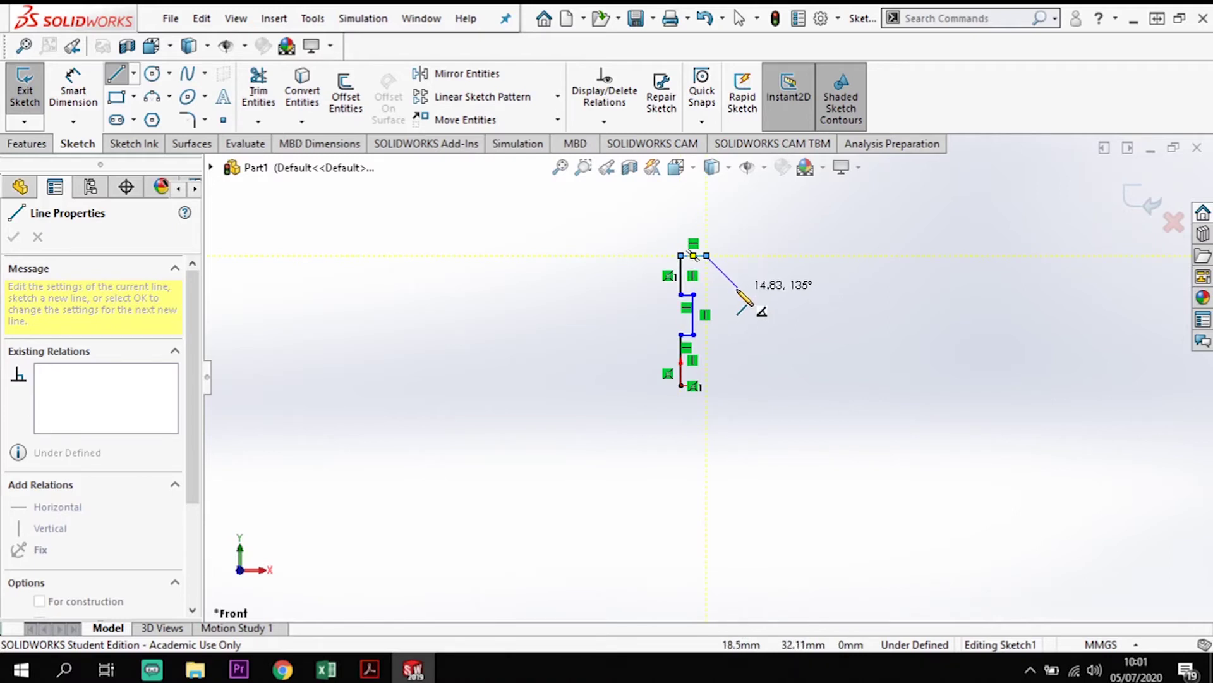
click(738, 287)
click(753, 287)
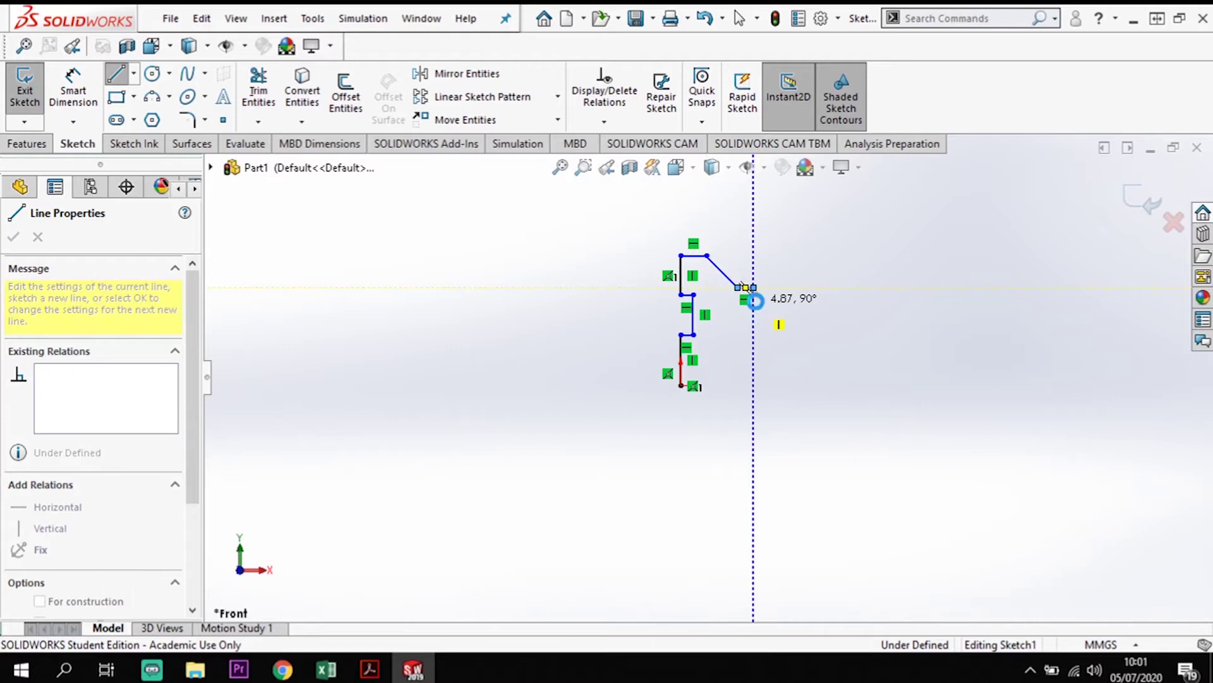
key(Escape)
Draw a vertical construction centerline through the free end of the profile's short upper flat
click(133, 73)
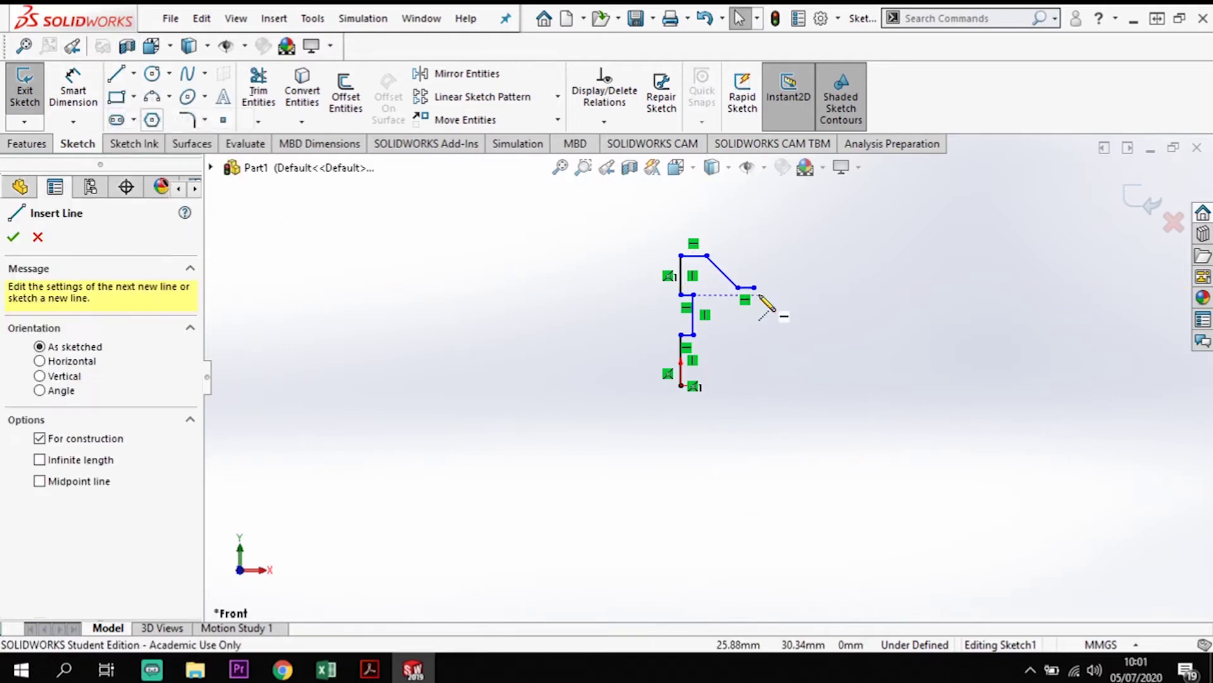
click(754, 240)
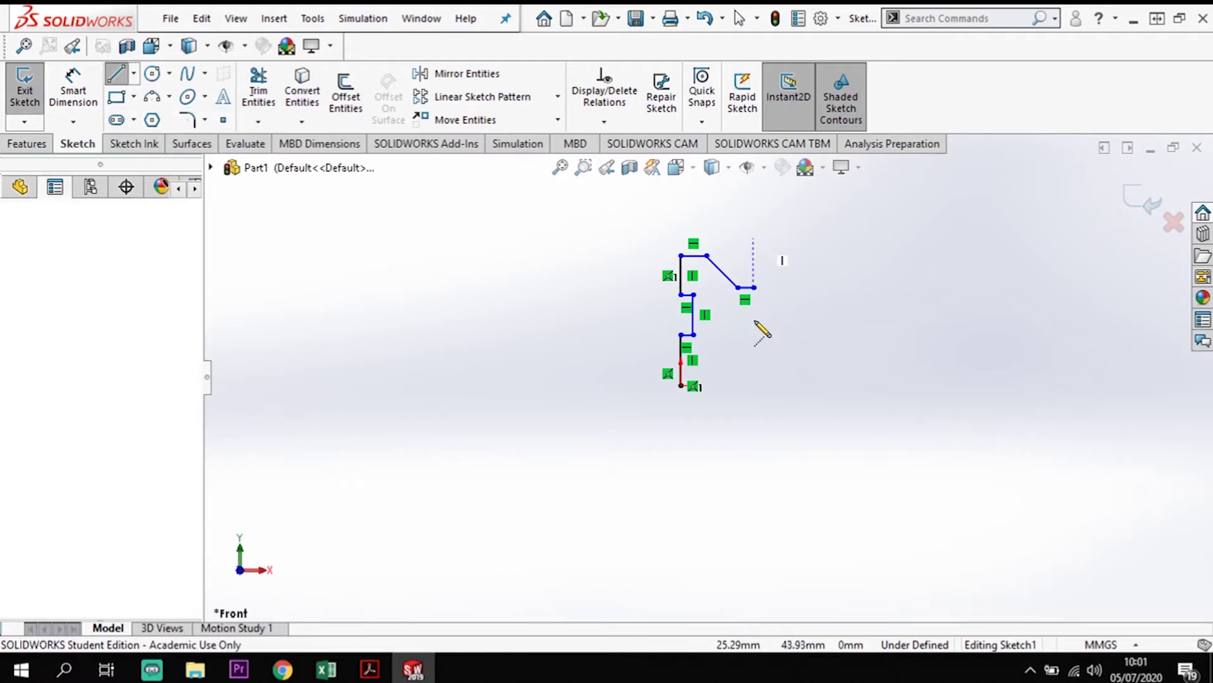
click(754, 404)
key(Escape)
key(Escape)
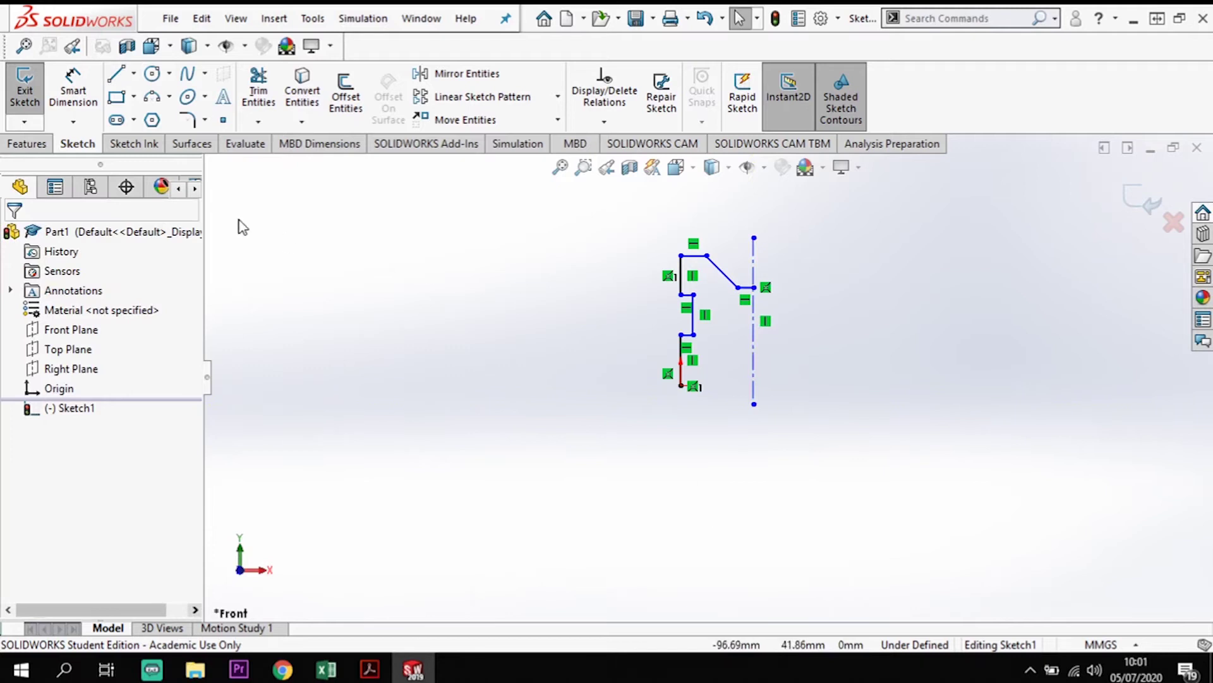
Dimension the horizontal distance from the origin to the vertical centerline as 30 mm
click(73, 92)
click(682, 385)
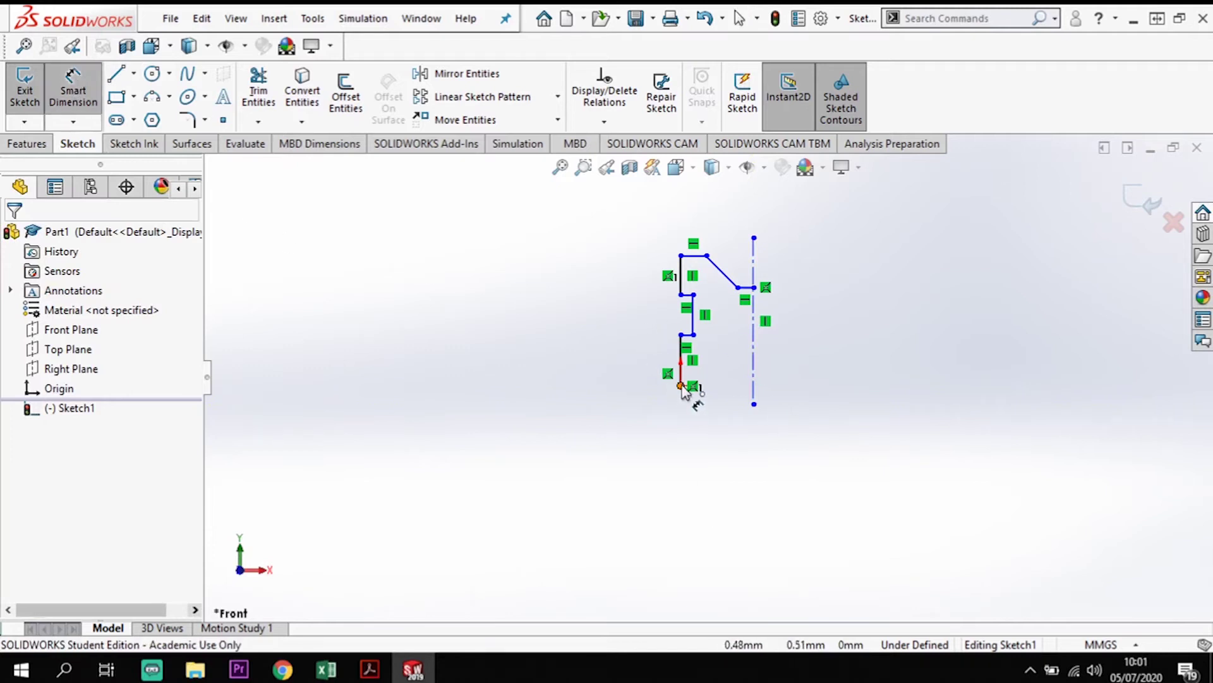
click(758, 382)
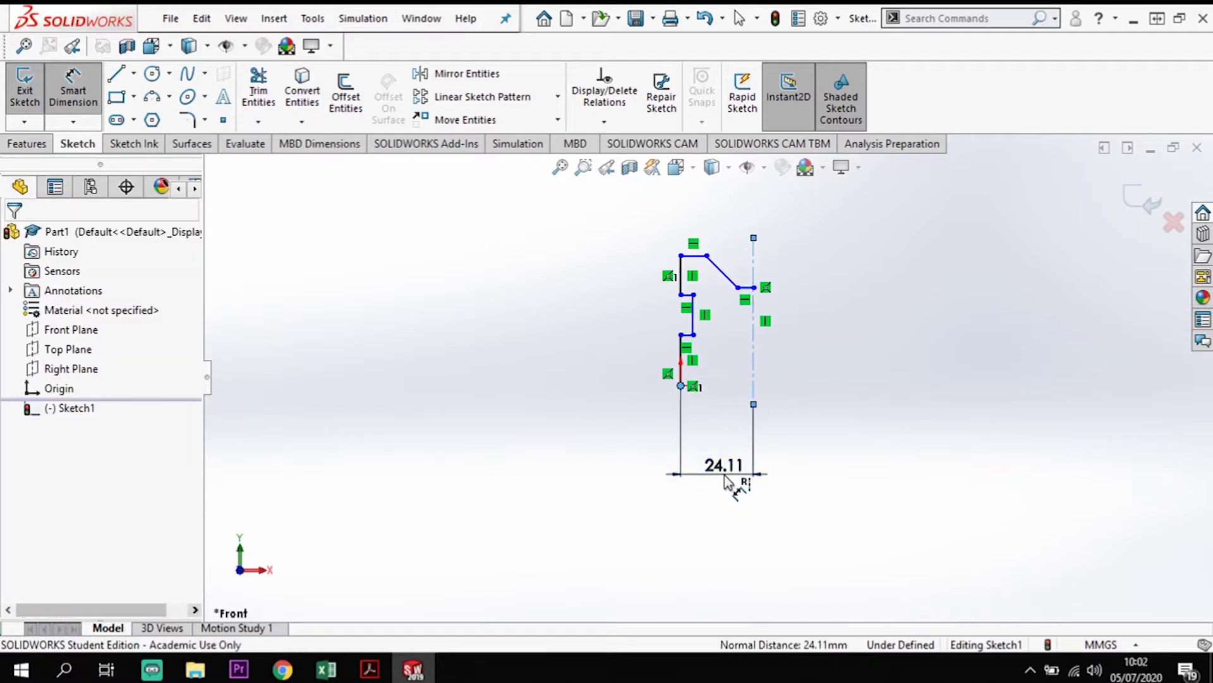
click(727, 484)
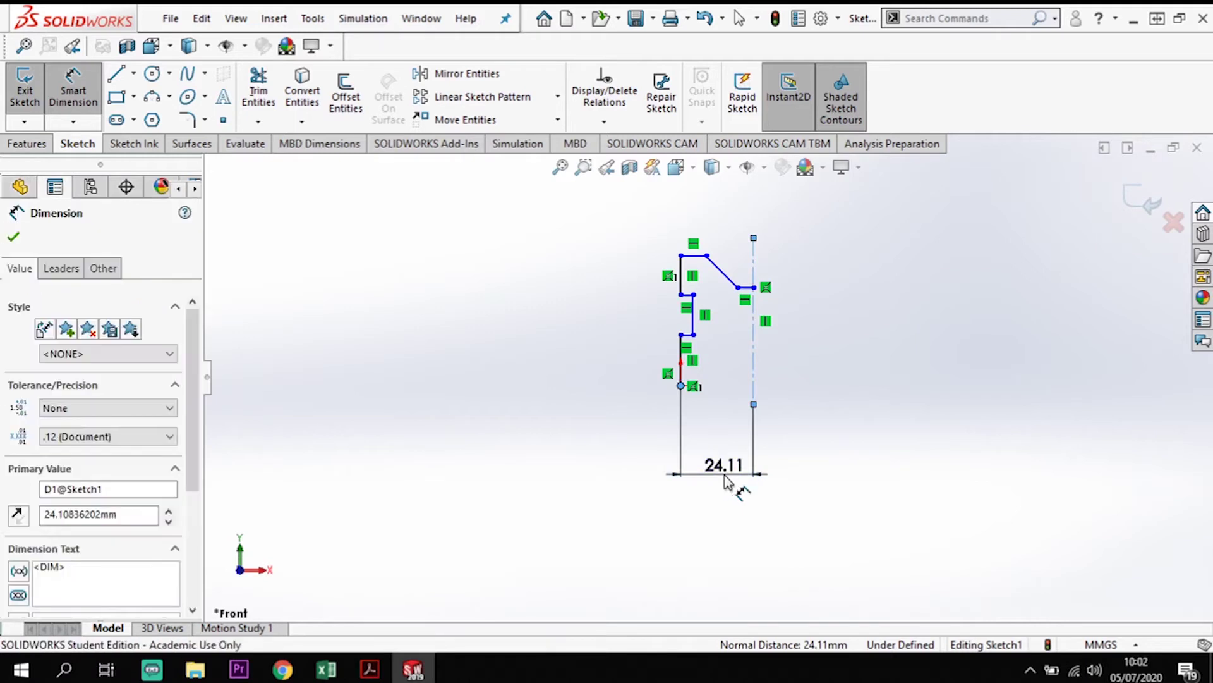
text(30)
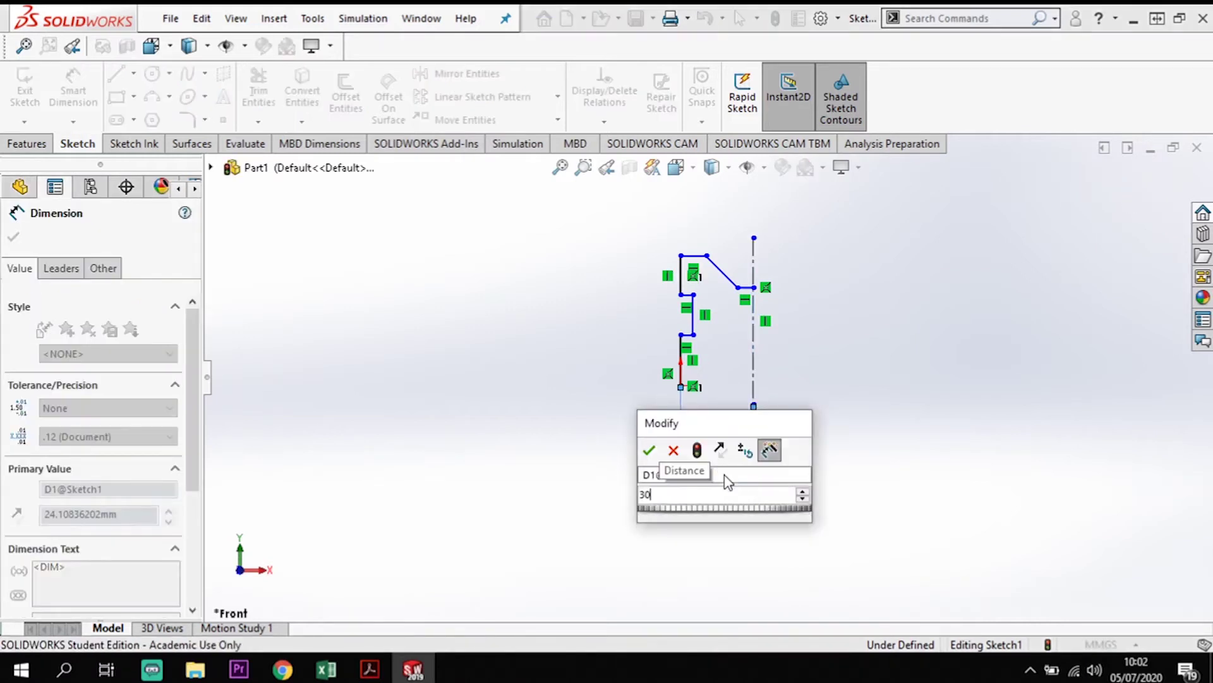
key(Return)
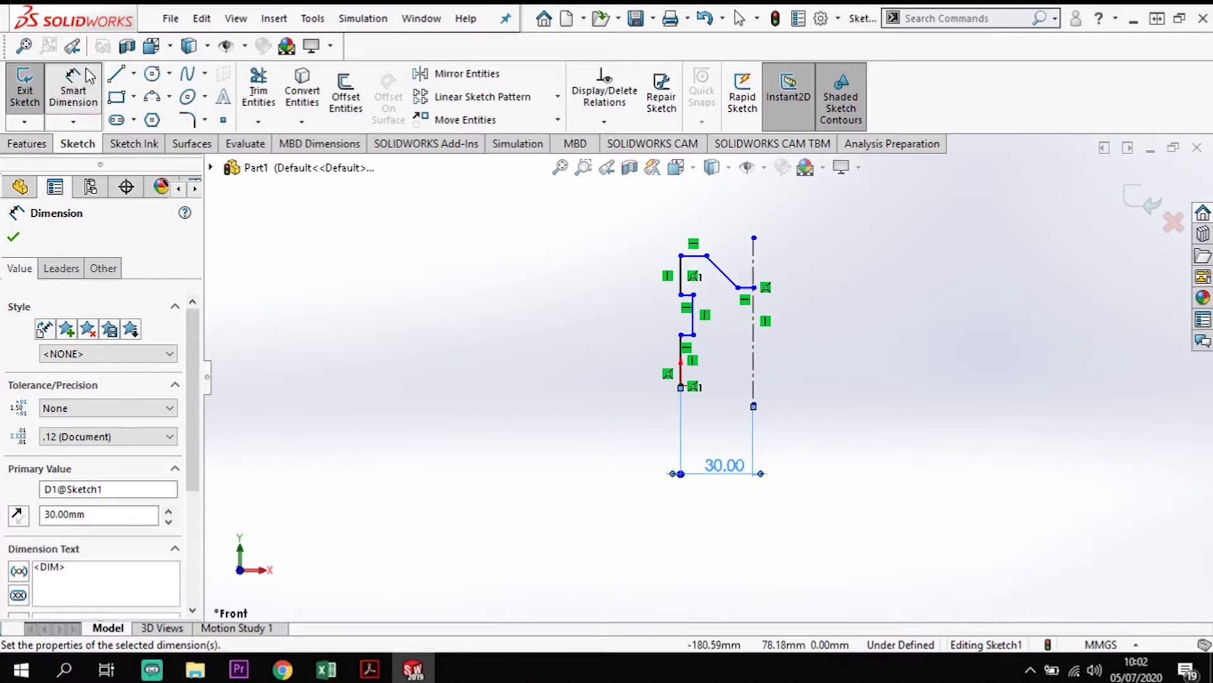
Sketch the lower edge from the origin: a horizontal line, an about 18 mm upward slope perpendicular to the upper one, and a short flat ending on the centerline
key(l)
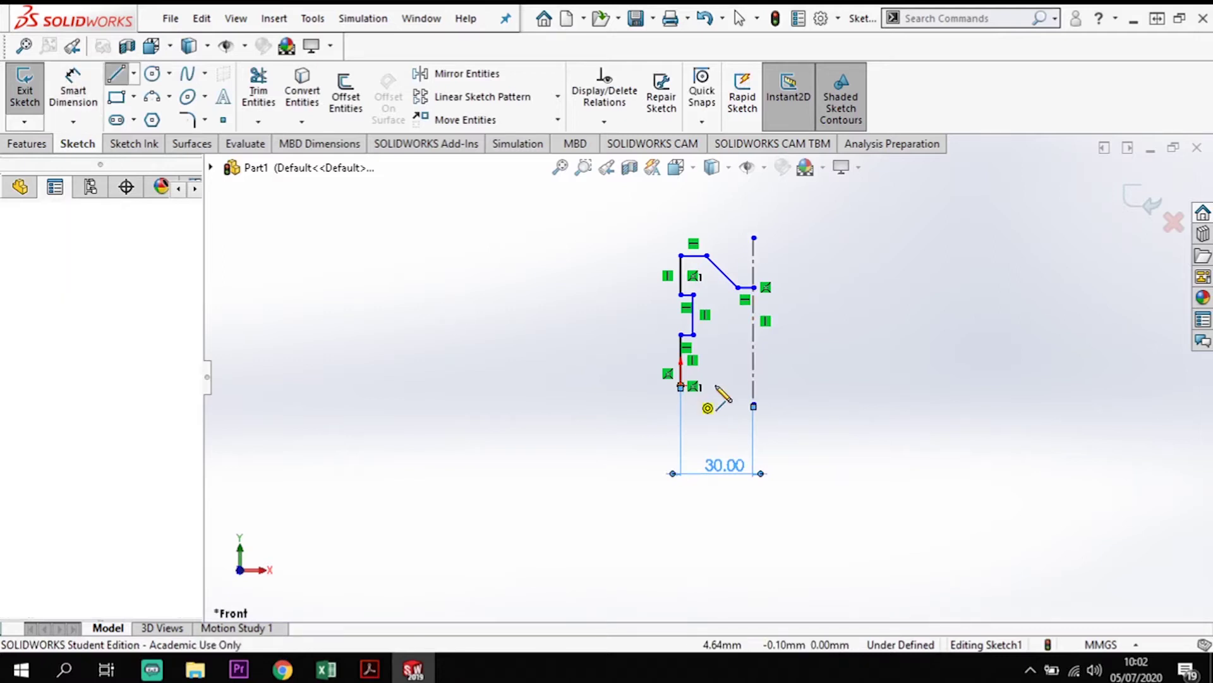
click(724, 410)
click(681, 385)
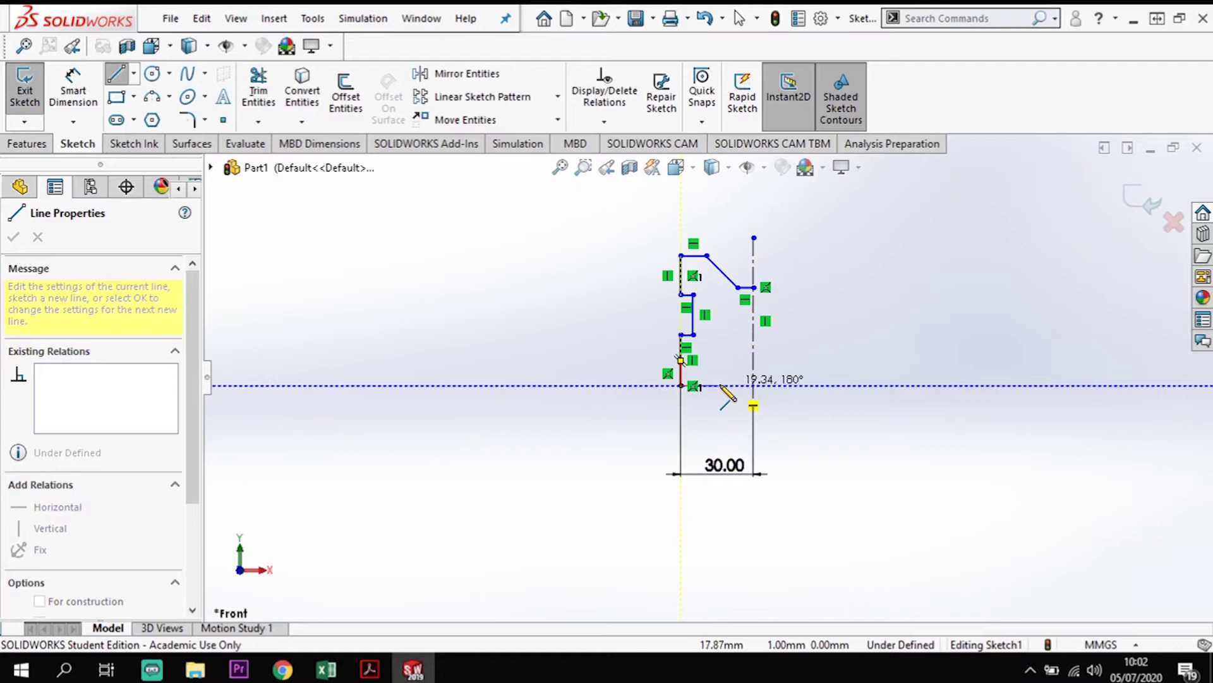
click(706, 385)
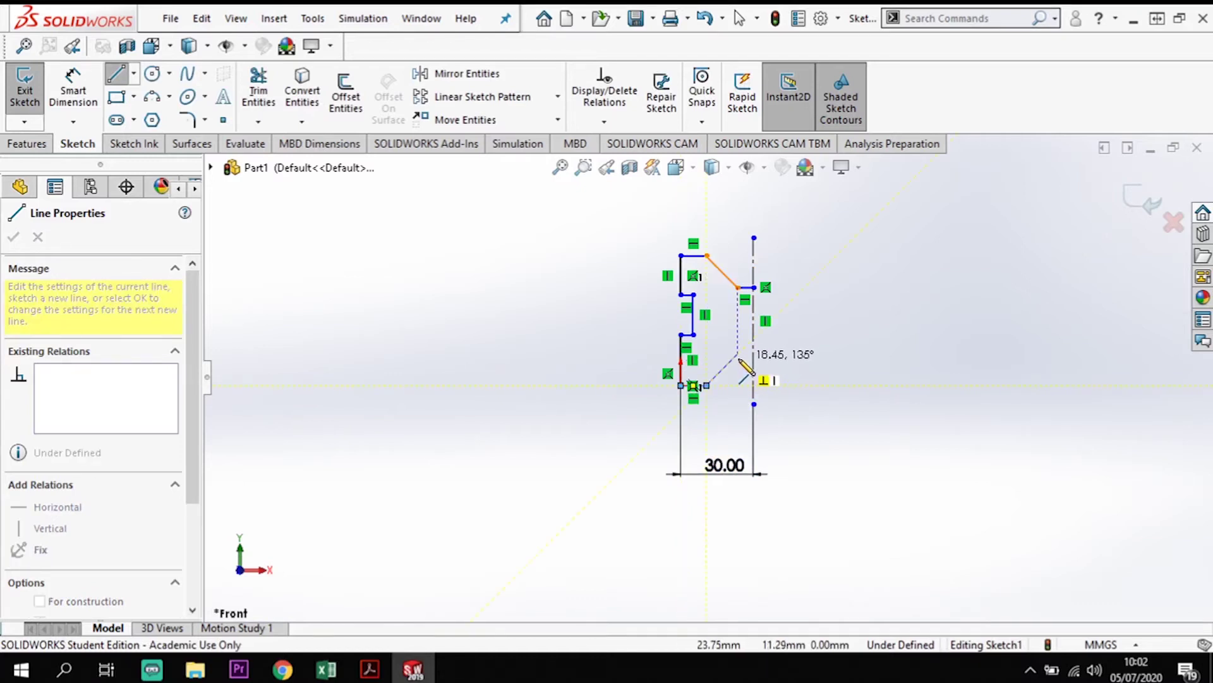
click(739, 354)
click(753, 354)
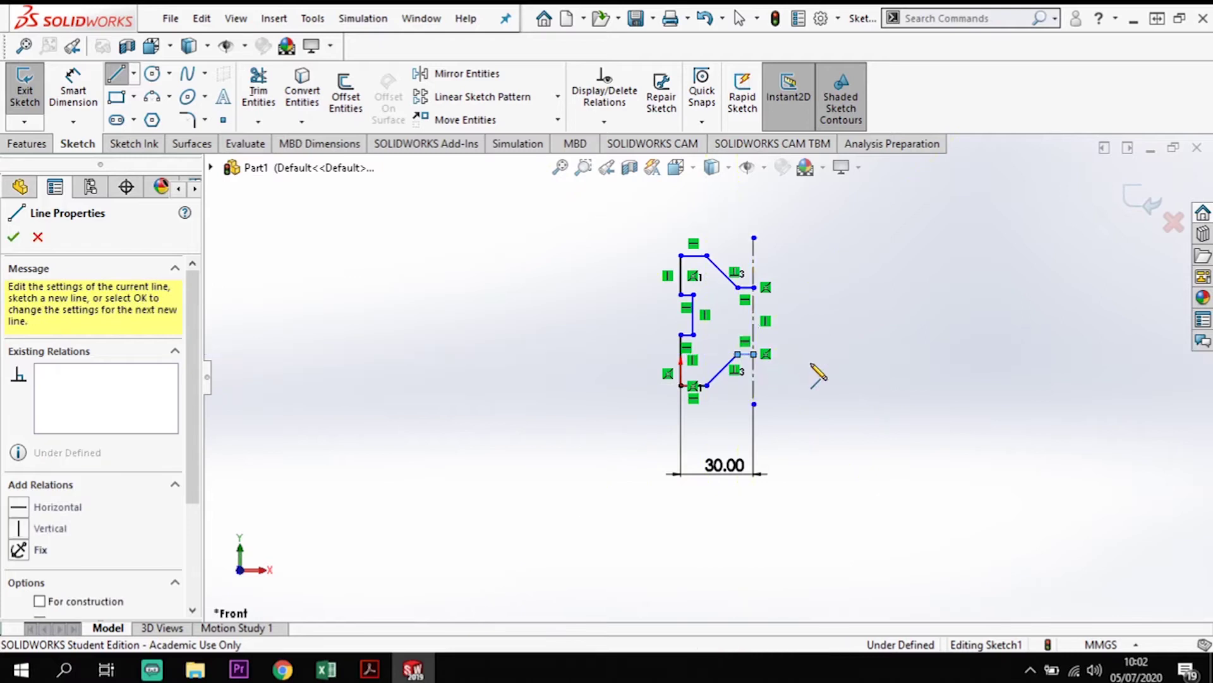
key(Escape)
scroll(755, 398, down, 3)
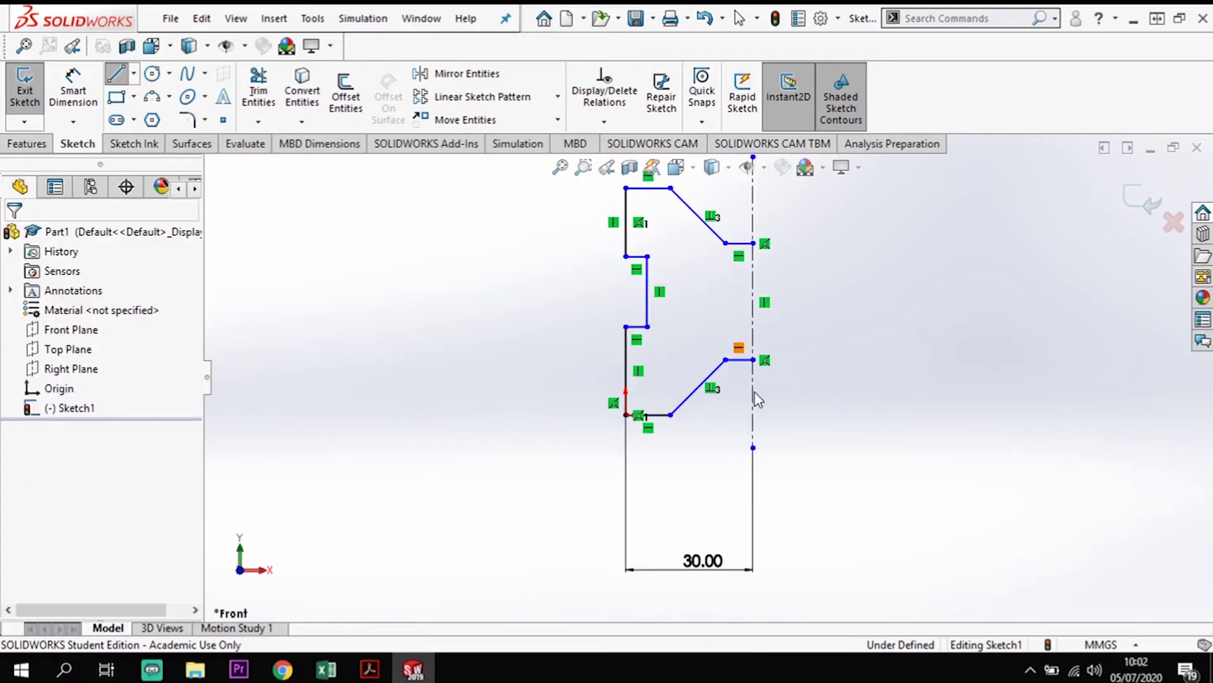
scroll(695, 348, up, 2)
scroll(695, 347, down, 2)
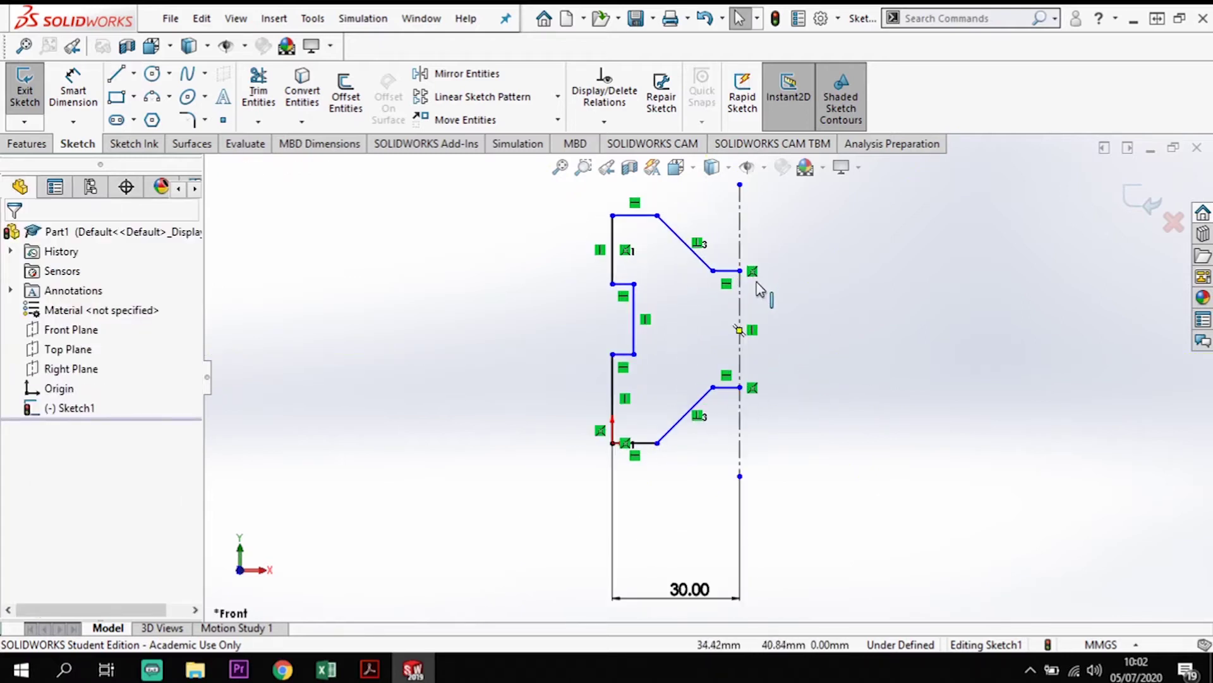
Dimension the horizontal distance from the lower slope's starting point to the vertical centerline as 20 mm
click(71, 89)
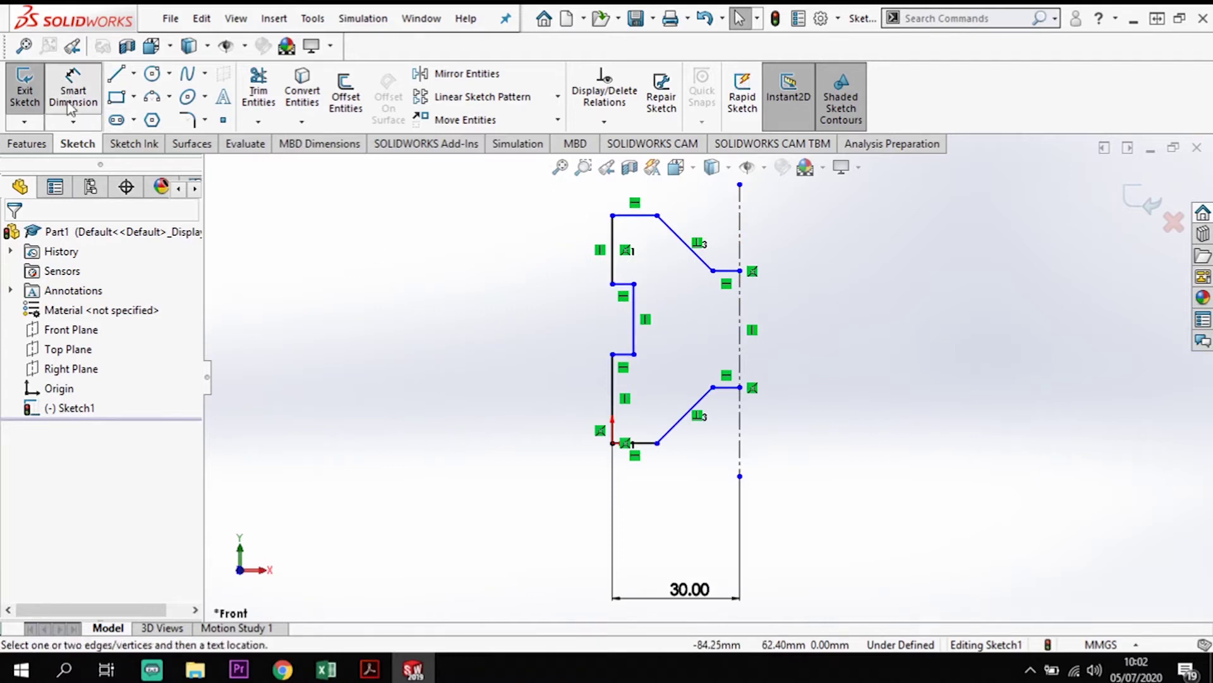
click(658, 443)
click(740, 455)
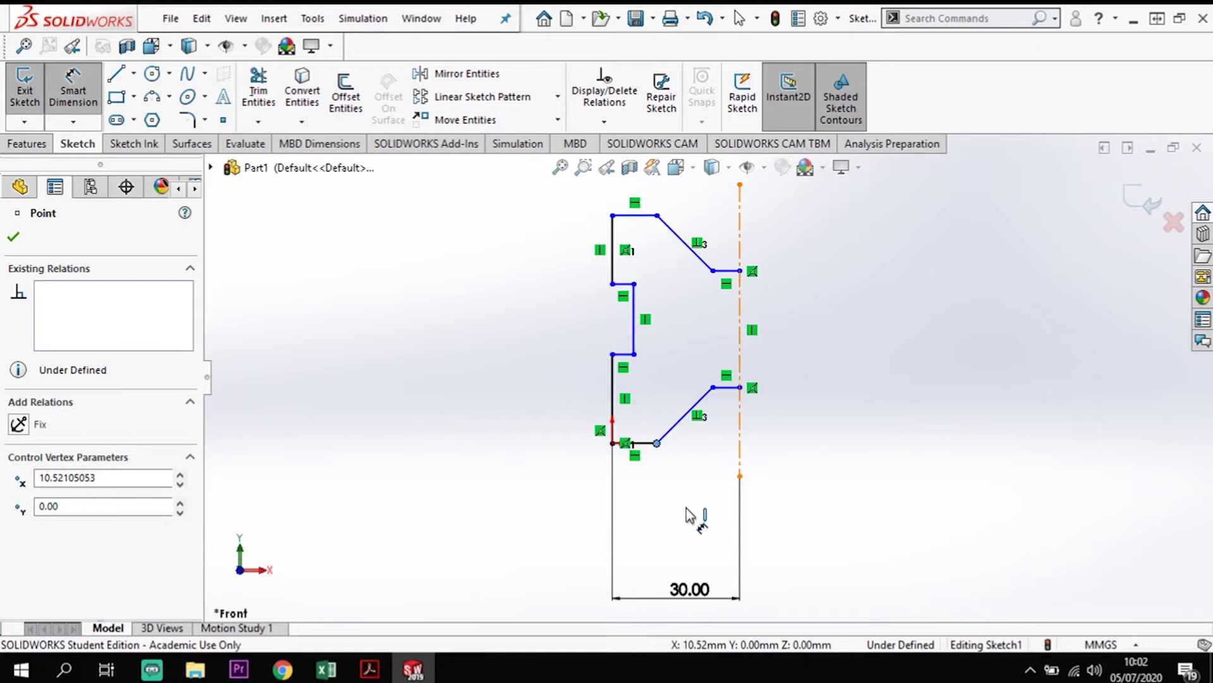
click(711, 521)
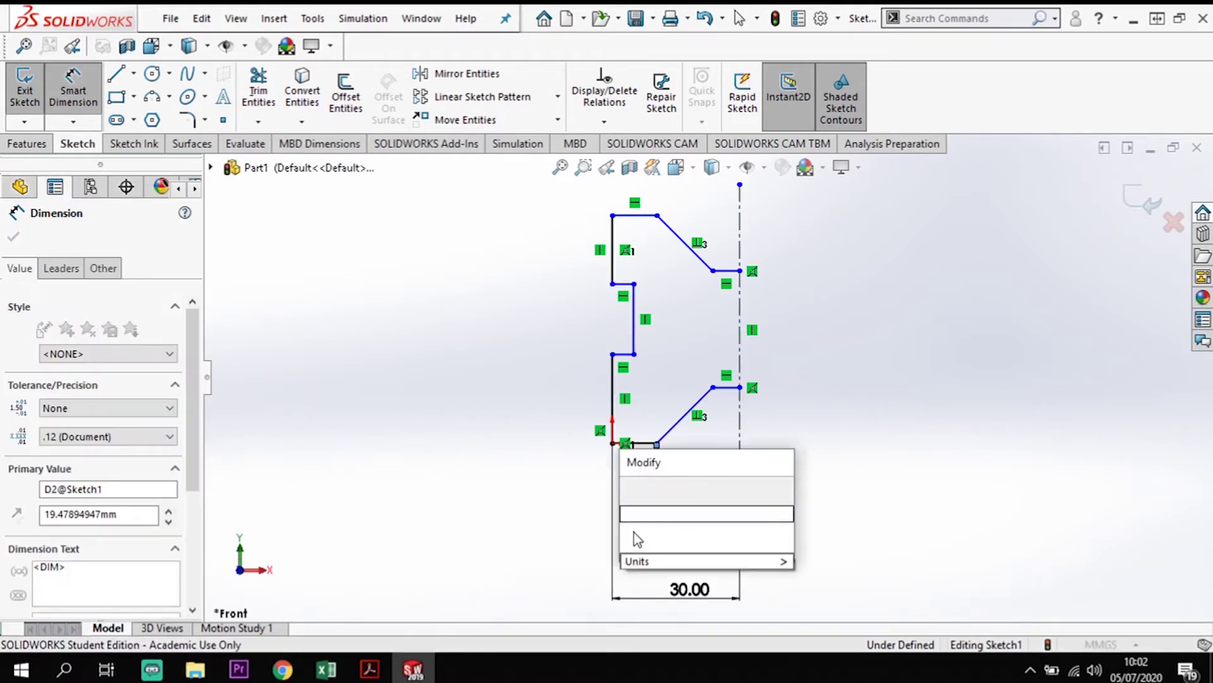
key(Return)
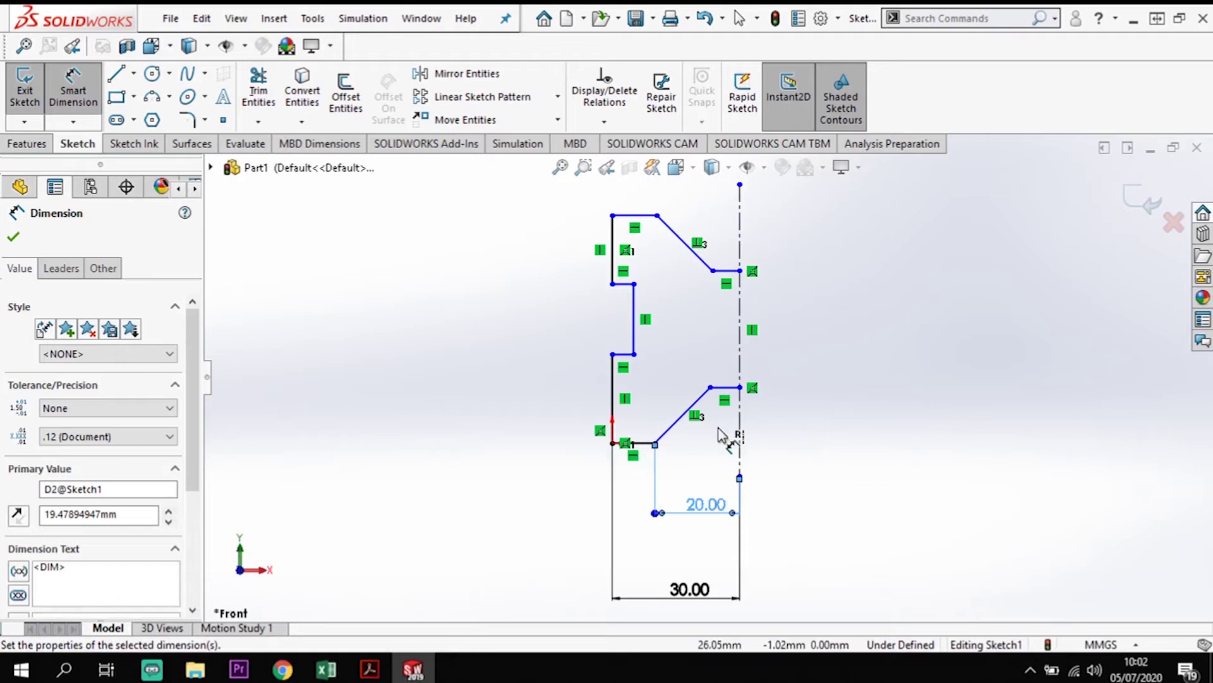
Dimension the angle between the lower sloped line and the bottom horizontal edge as 50°
click(680, 421)
click(643, 443)
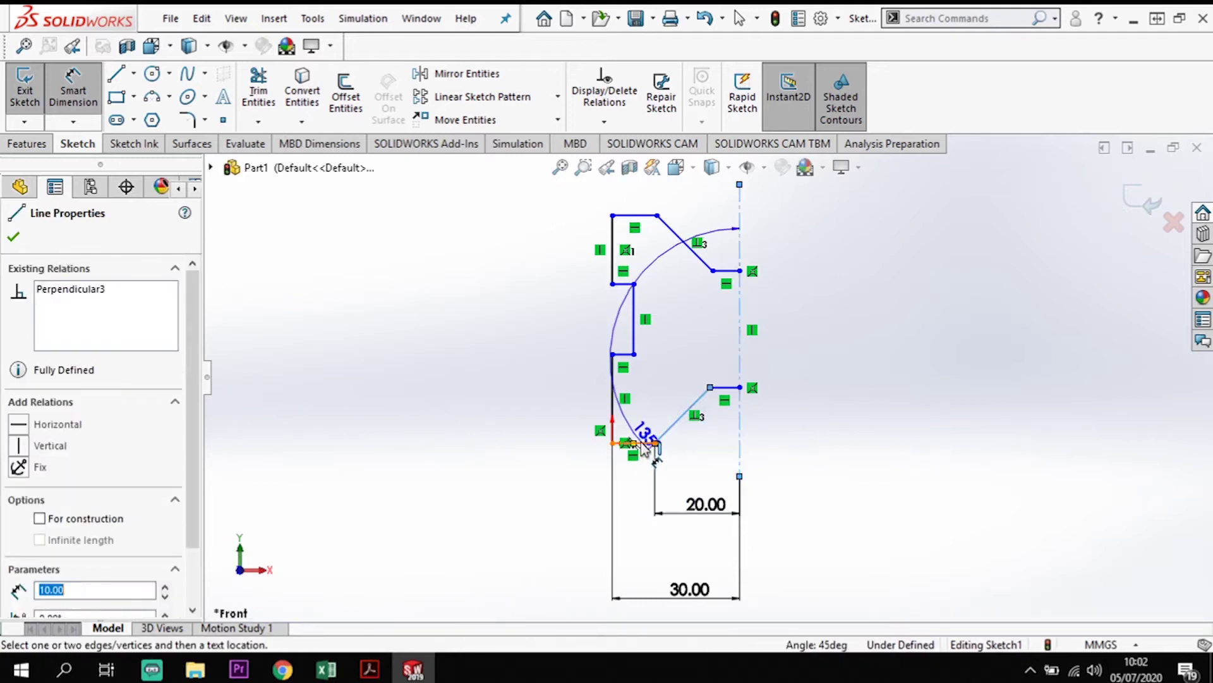
click(721, 425)
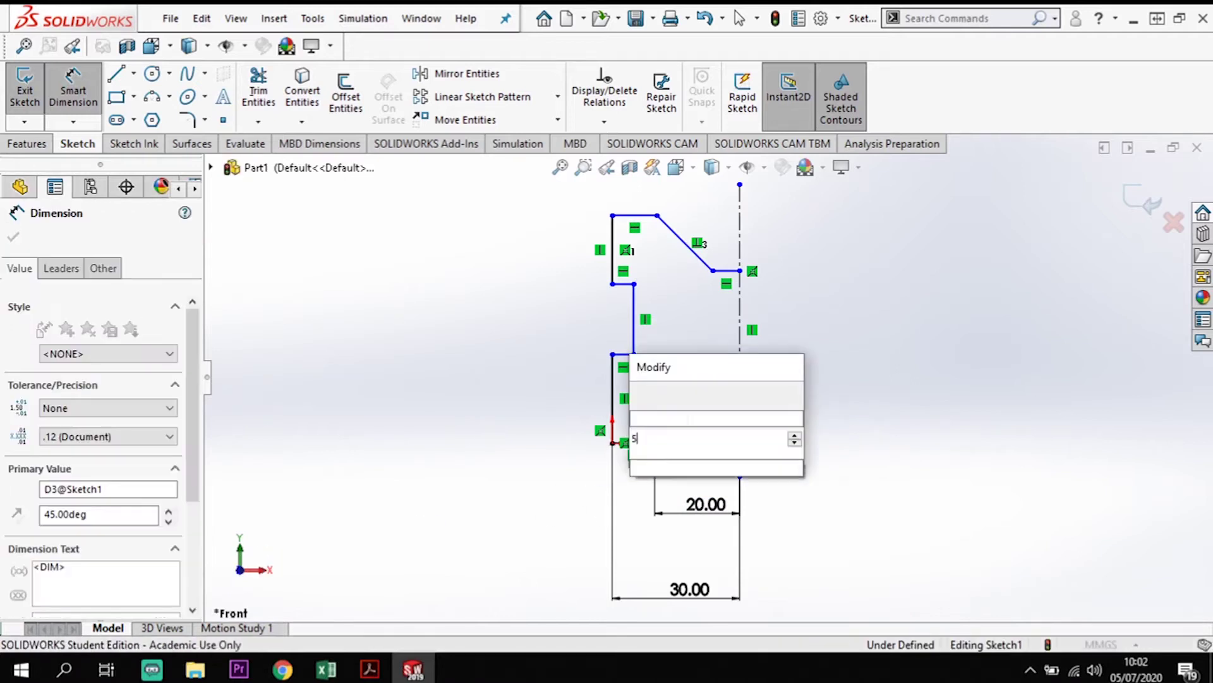
key(Return)
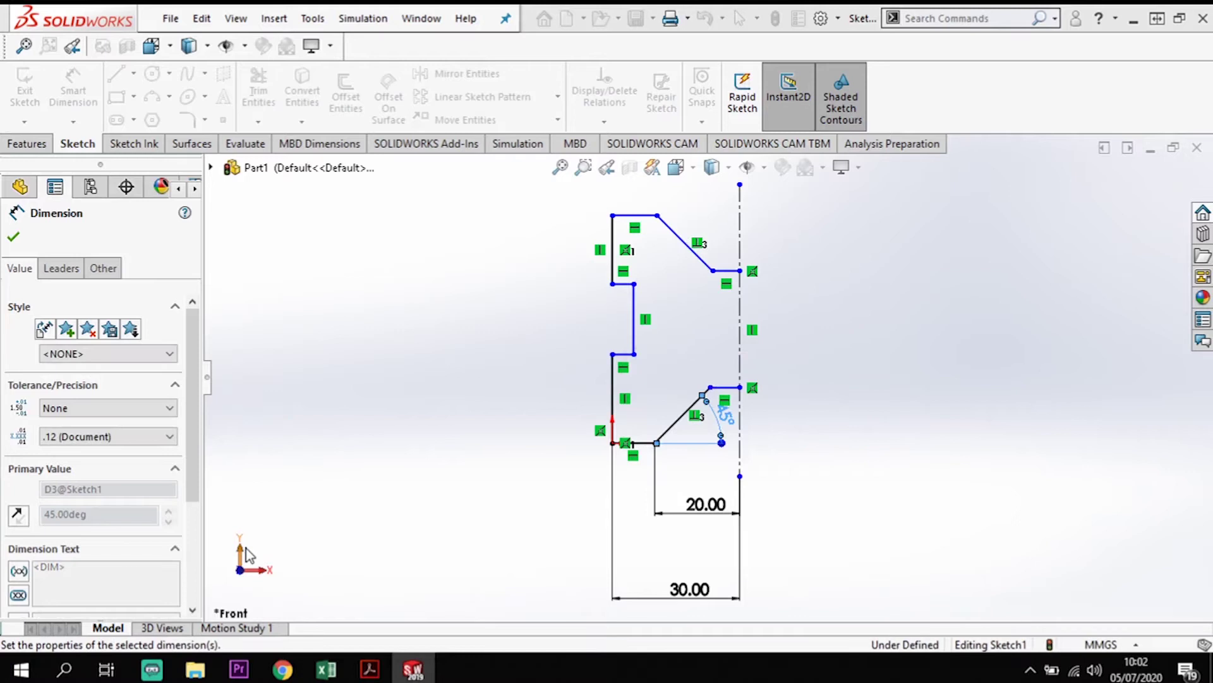
Dimension the vertical distance between the bottom edge and the short lower flat as 20 mm
click(731, 383)
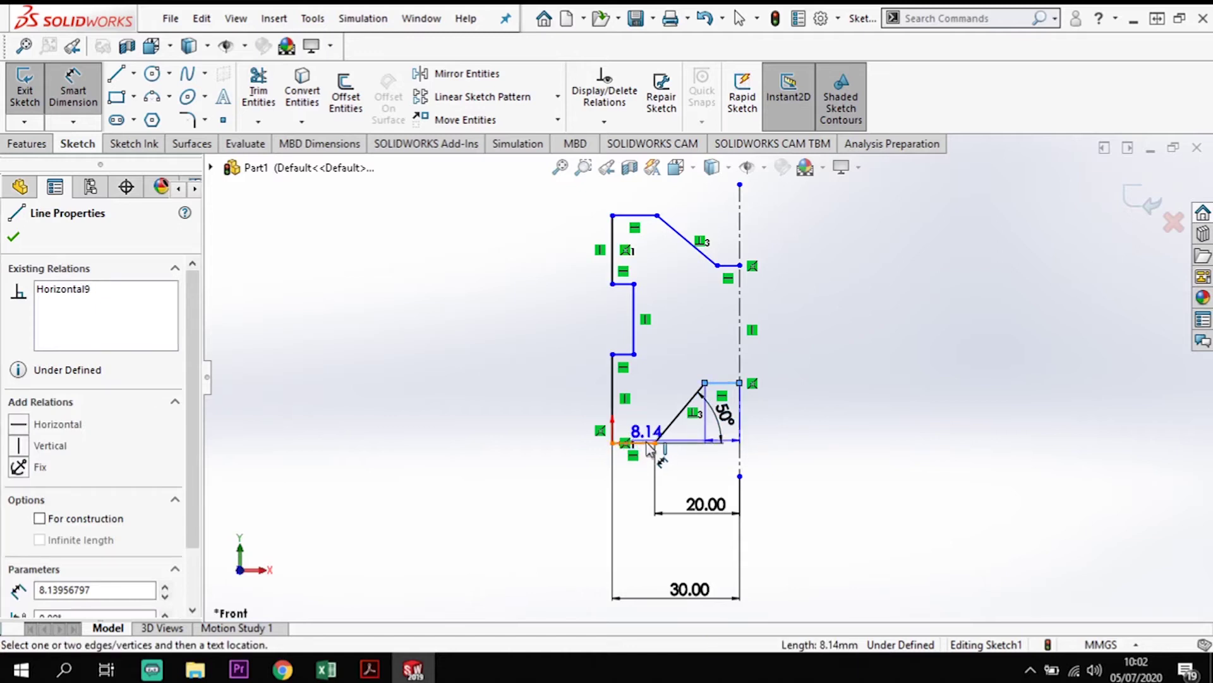
click(648, 443)
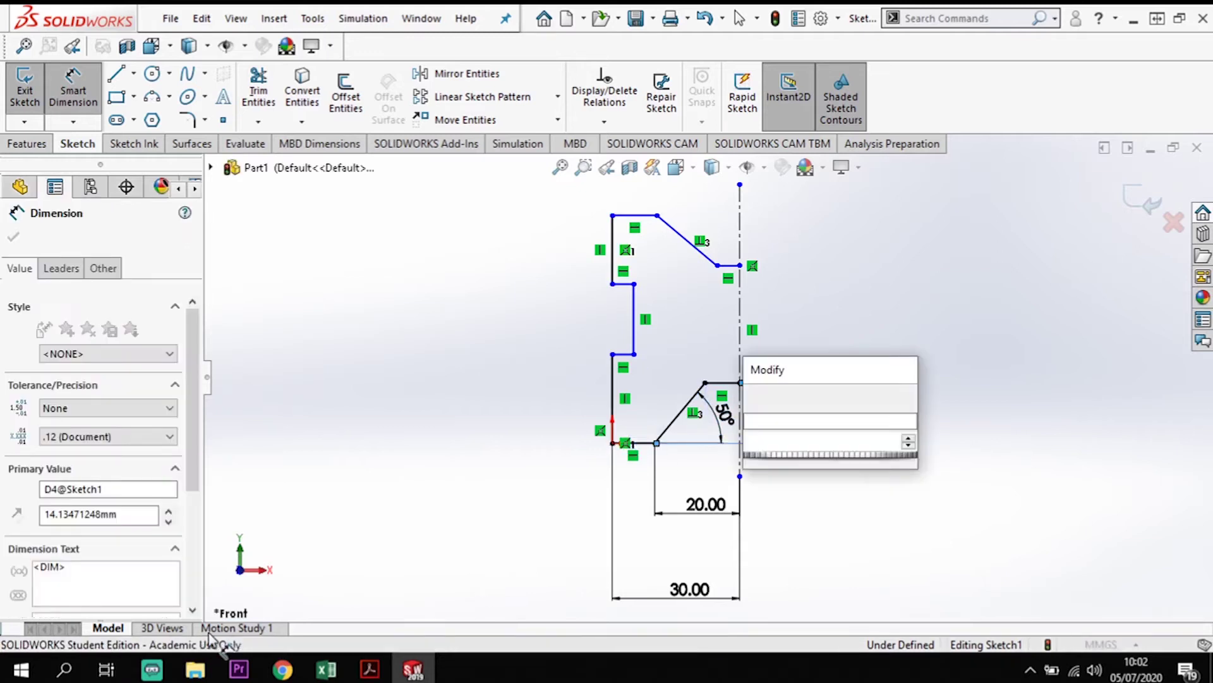
key(Return)
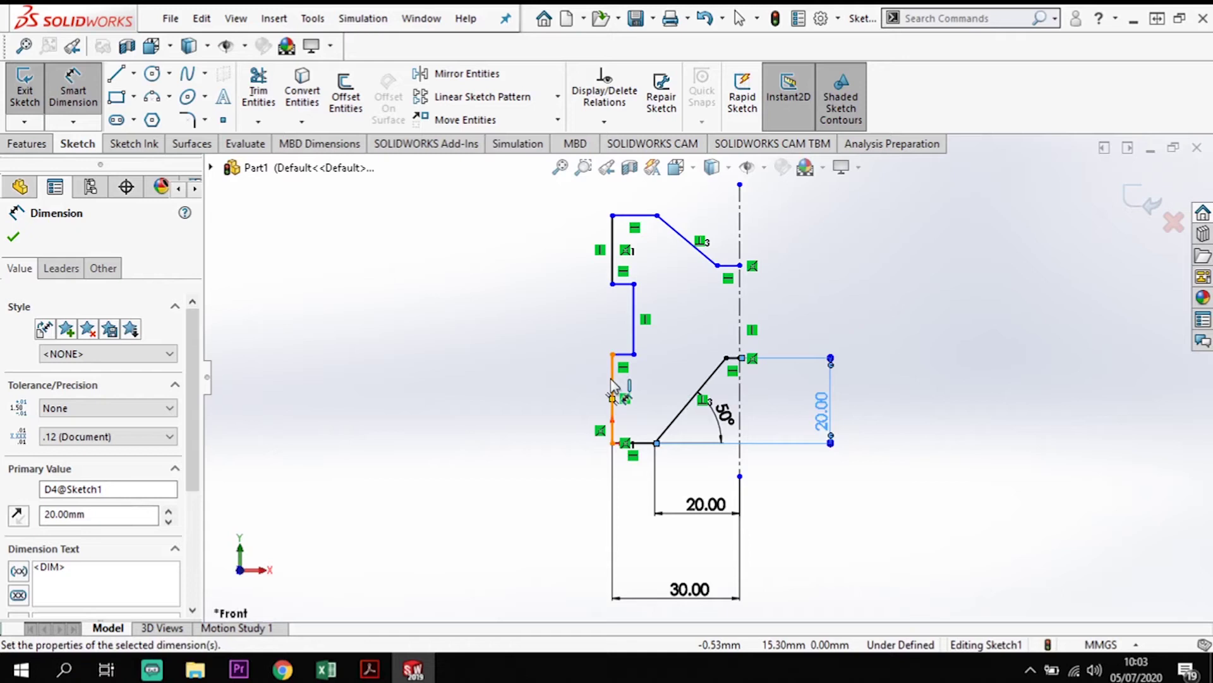
Dimension the vertical side edges below and above the notch as 24 mm each
click(548, 387)
click(550, 387)
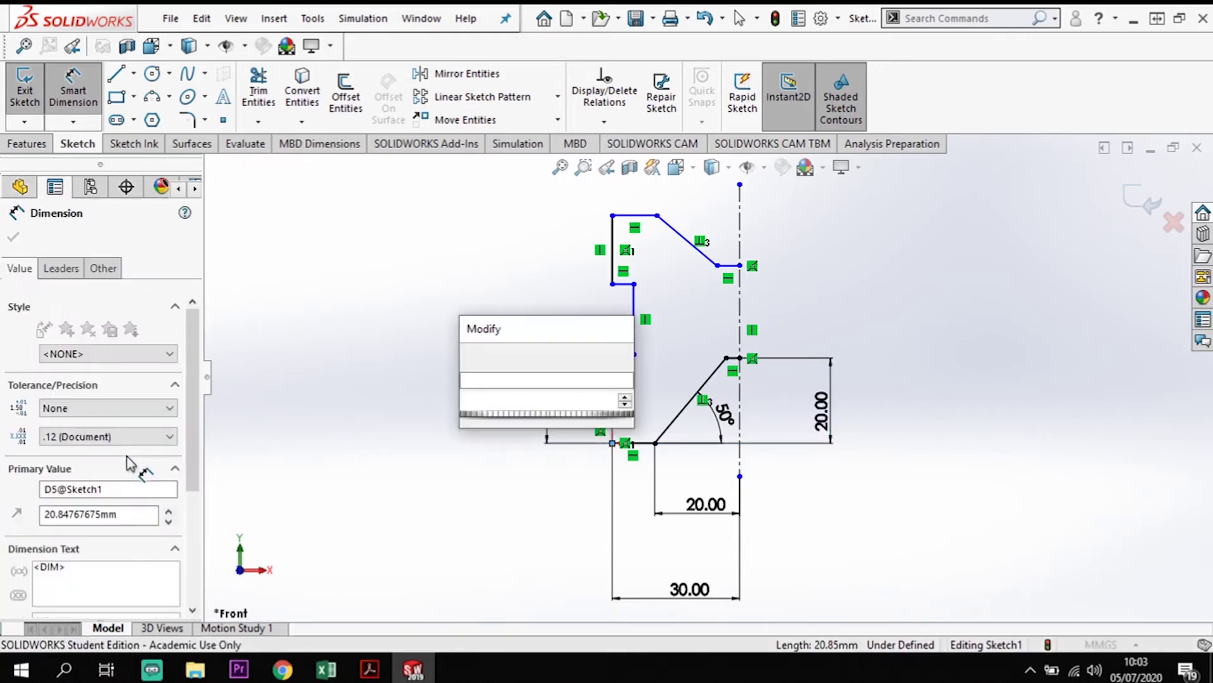
text(24)
key(Return)
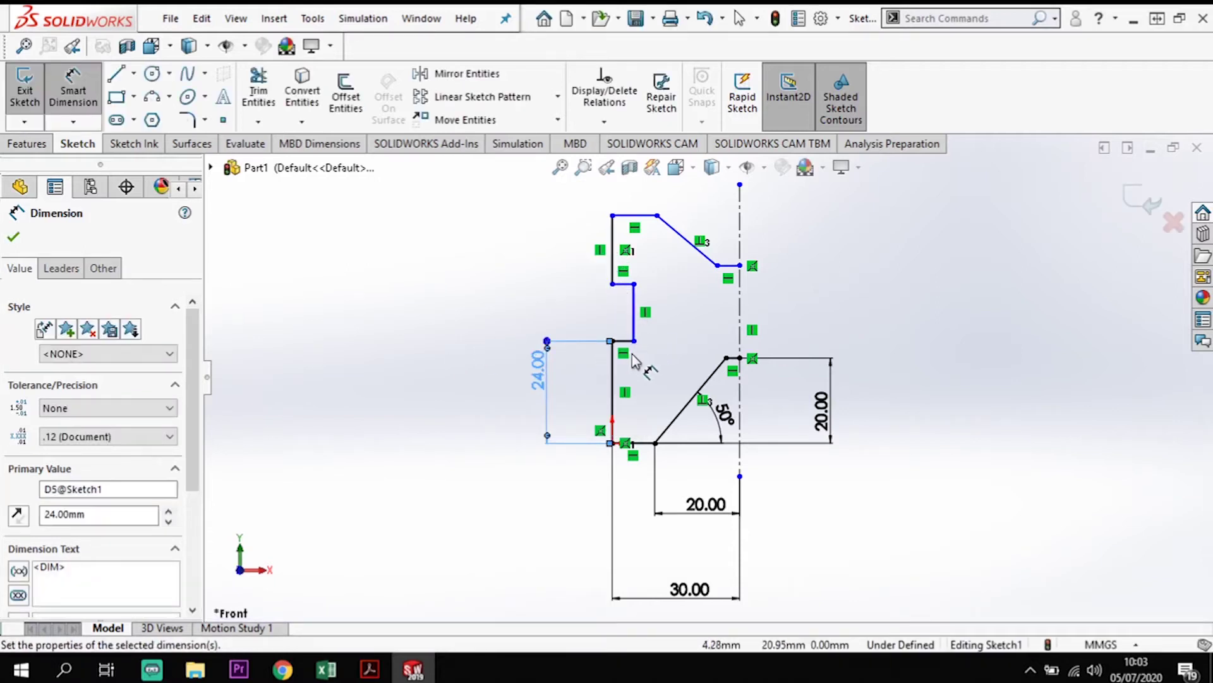
click(610, 245)
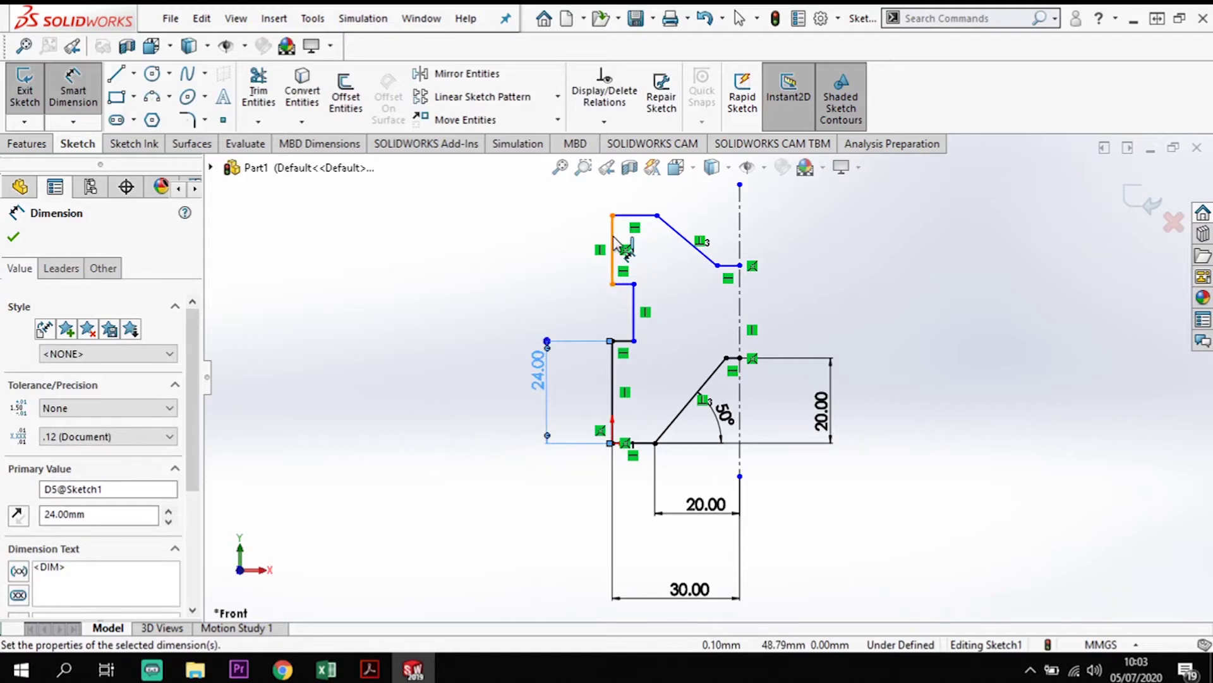
click(522, 239)
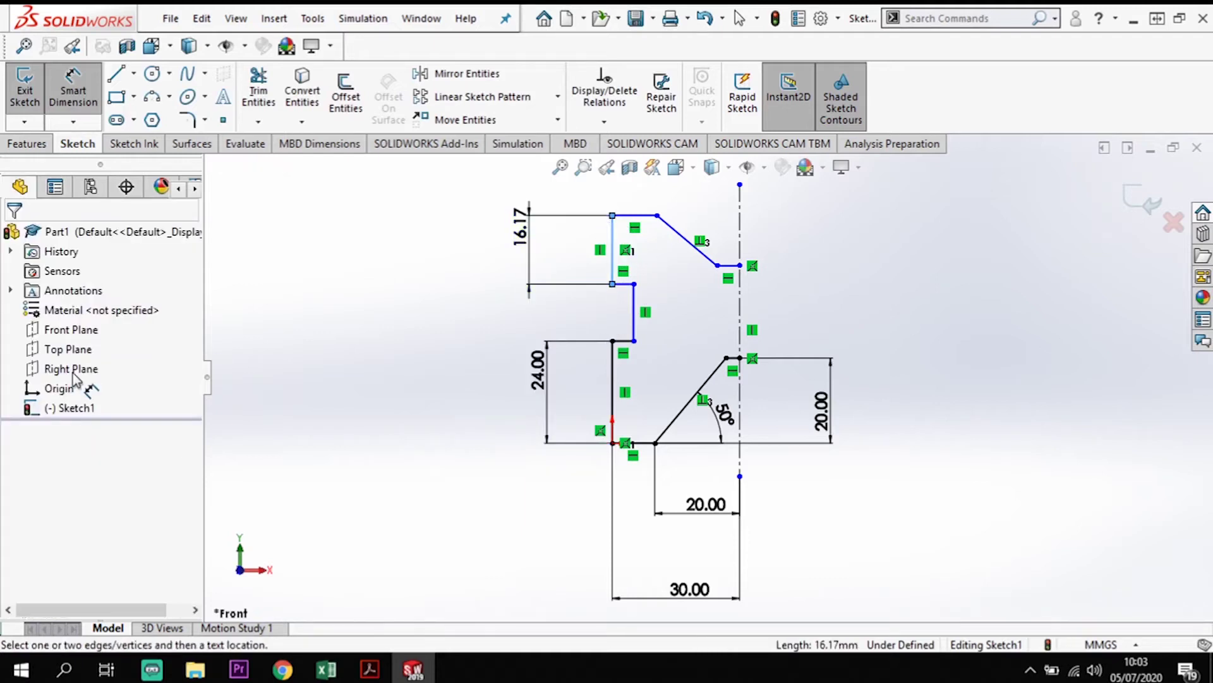
text(24)
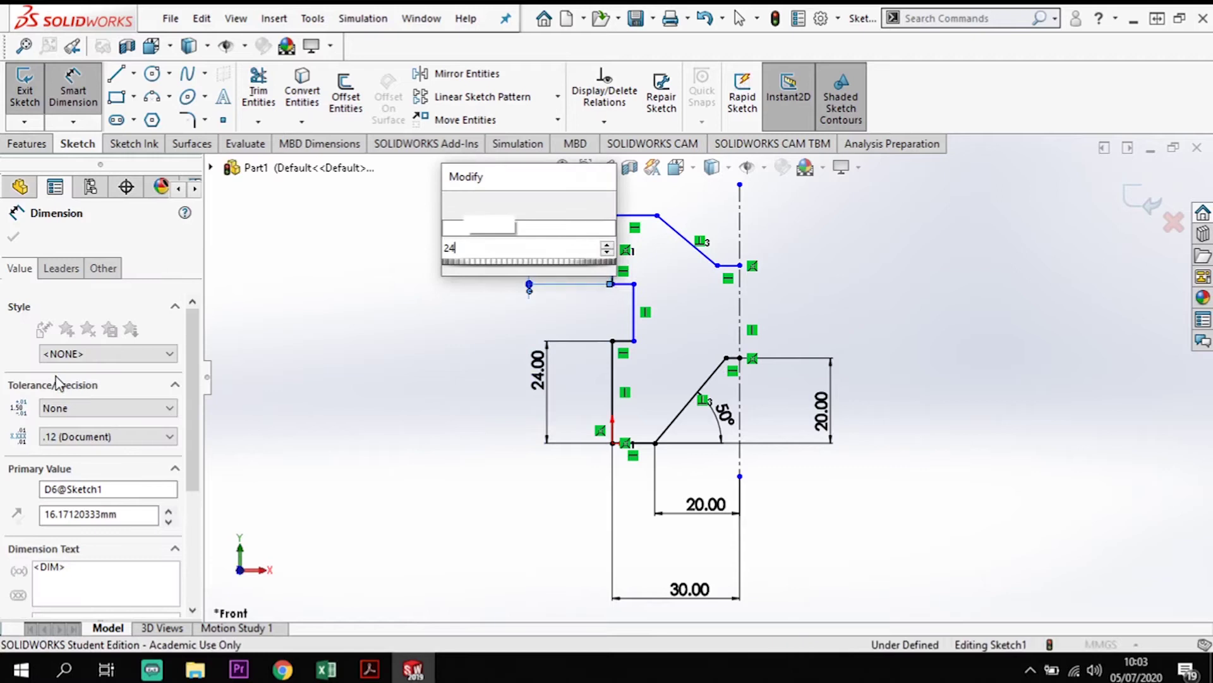
key(Escape)
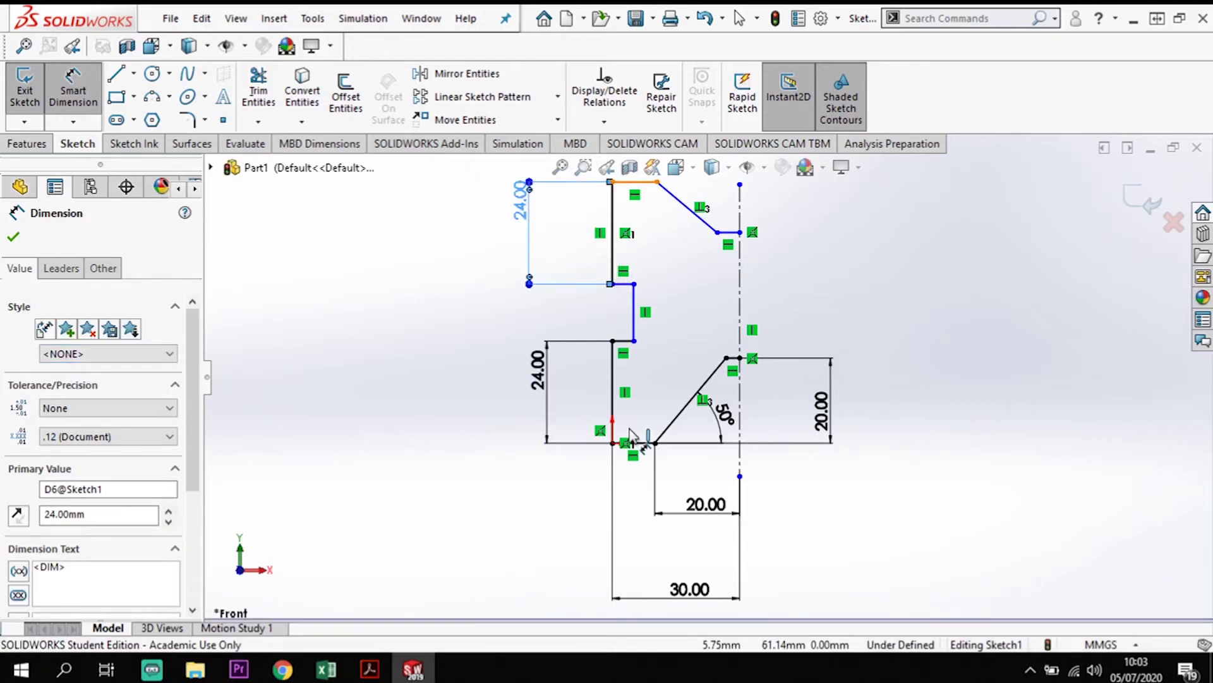
Dimension the profile's overall height between its top and bottom horizontal edges as 60 mm
click(636, 183)
click(638, 442)
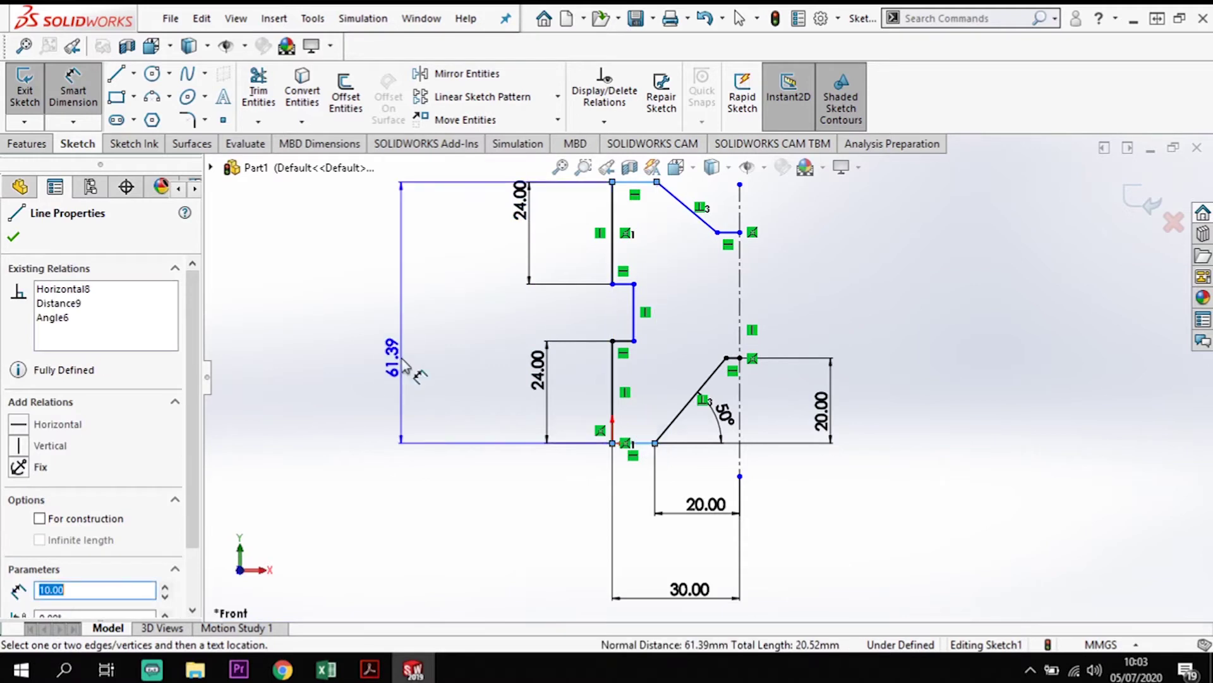
click(402, 361)
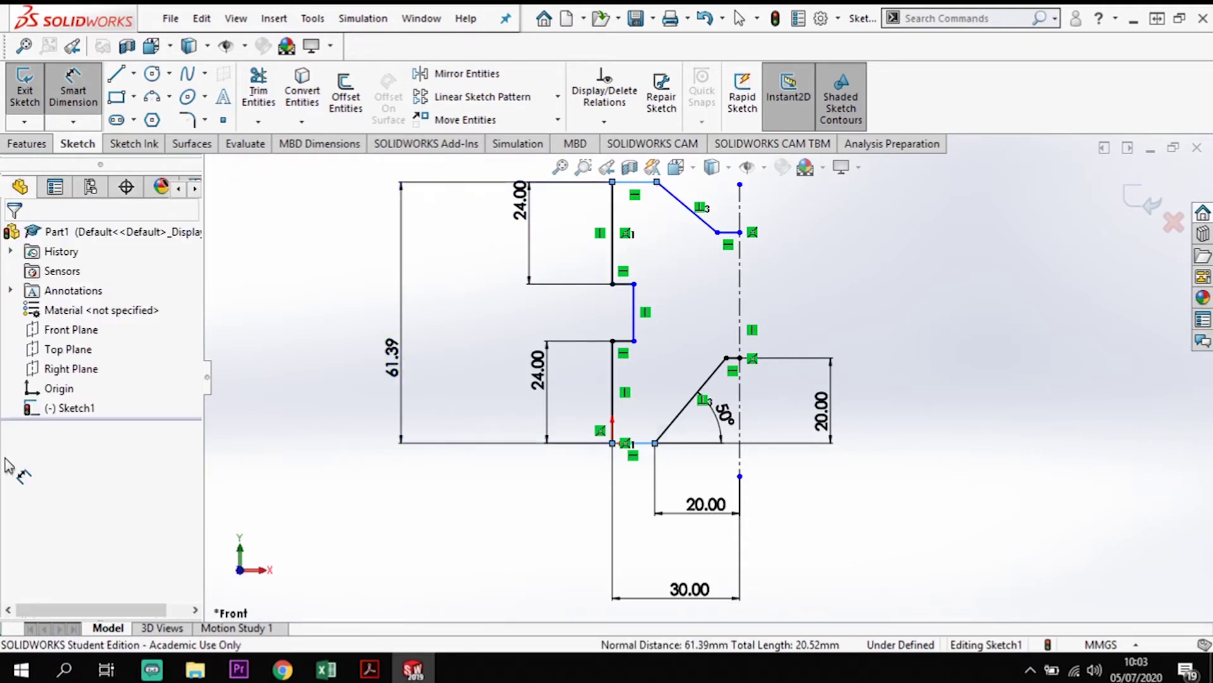
key(Return)
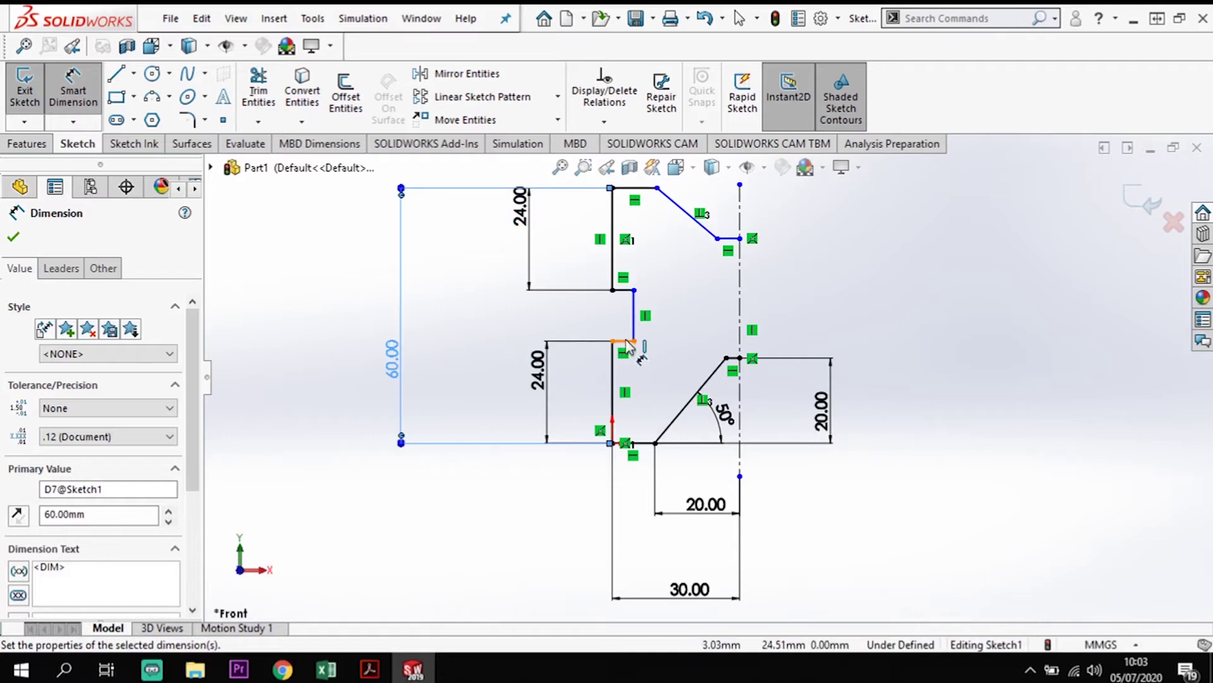
Dimension the notch depth along its lower horizontal edge as 6 mm
click(622, 341)
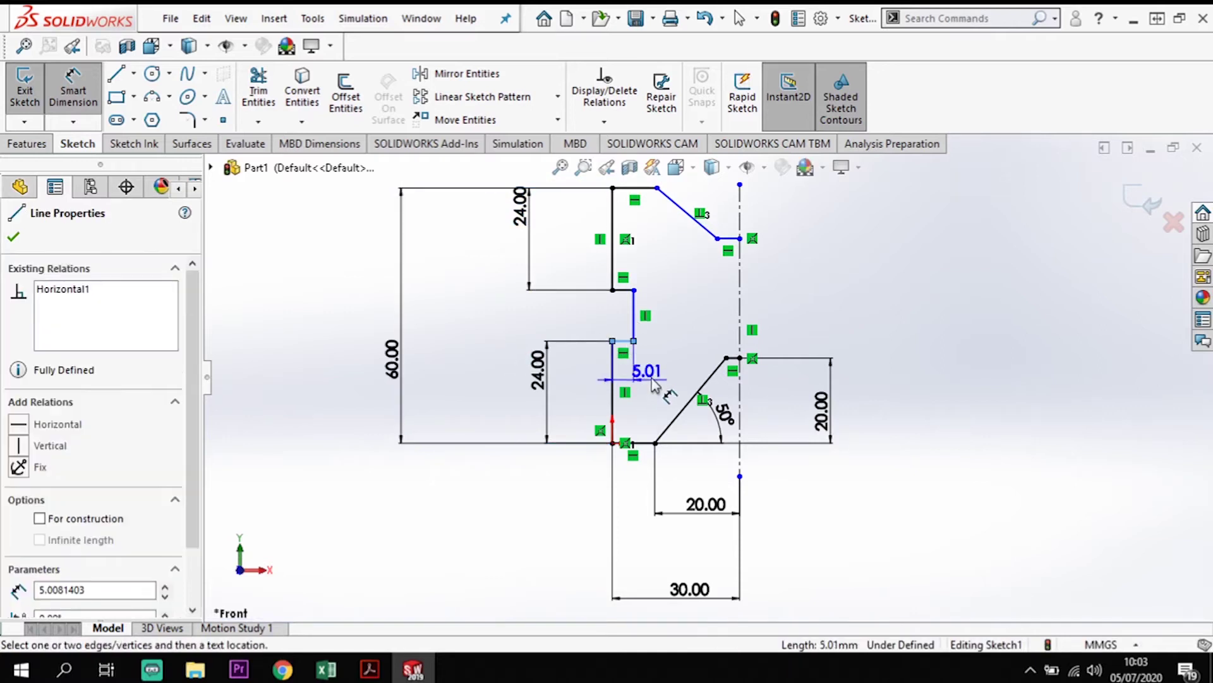
click(660, 384)
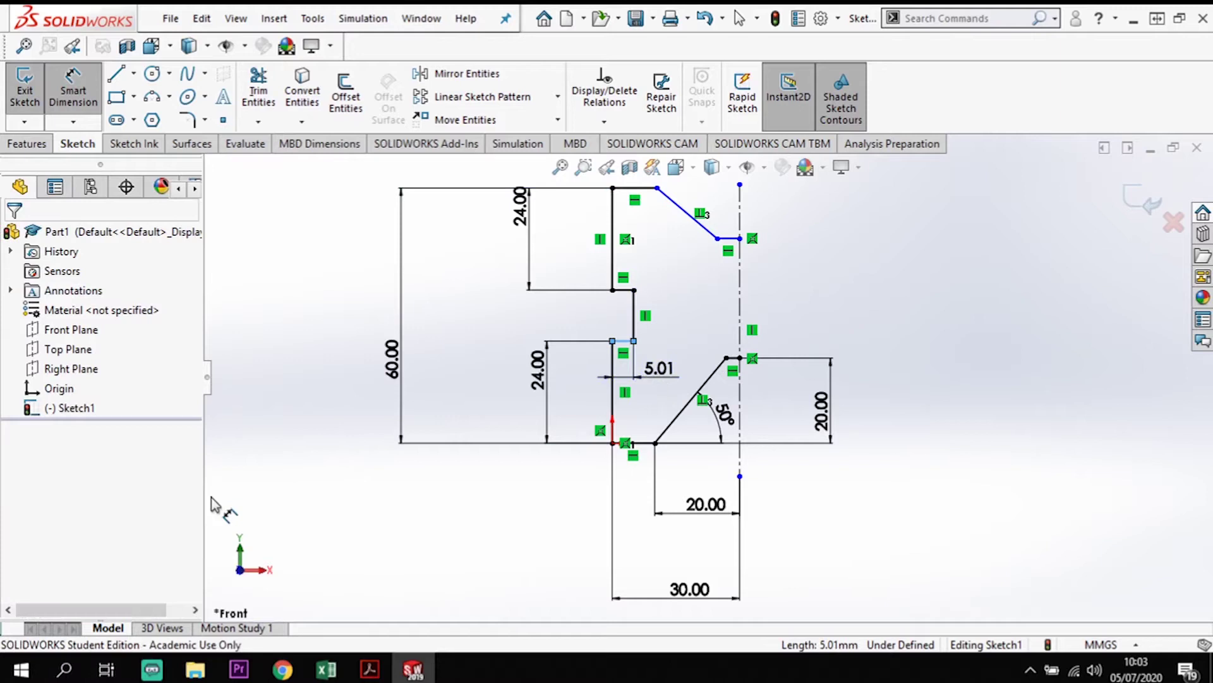
key(Return)
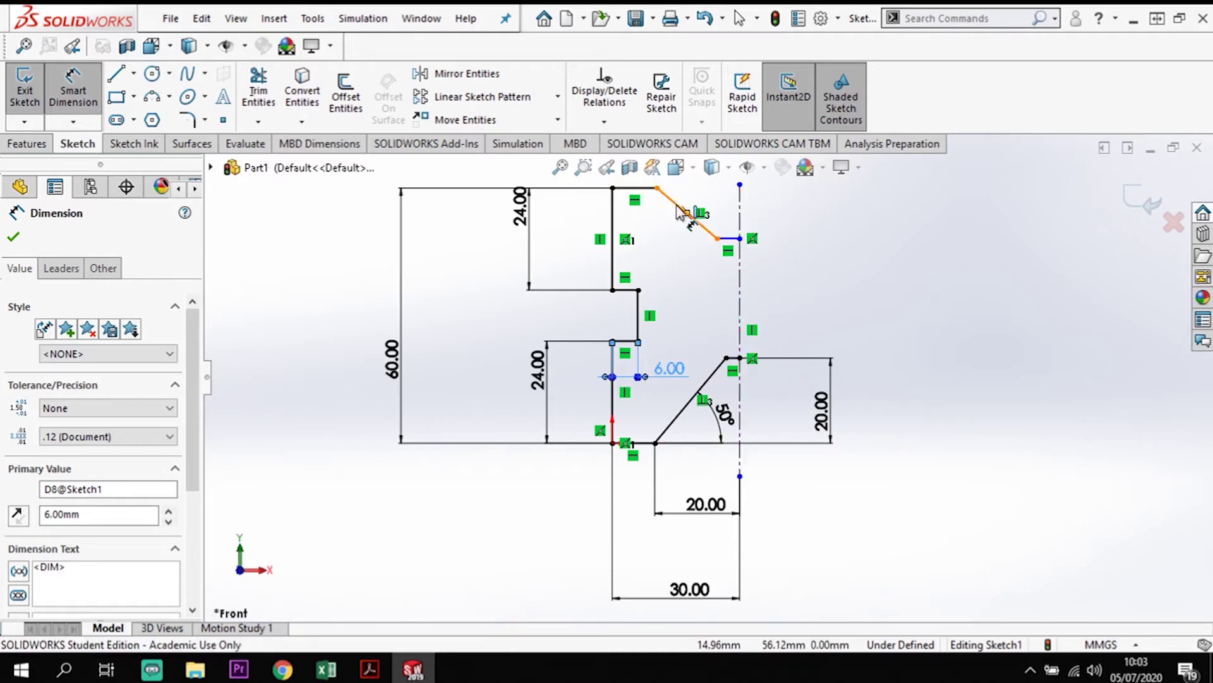
click(661, 193)
click(646, 188)
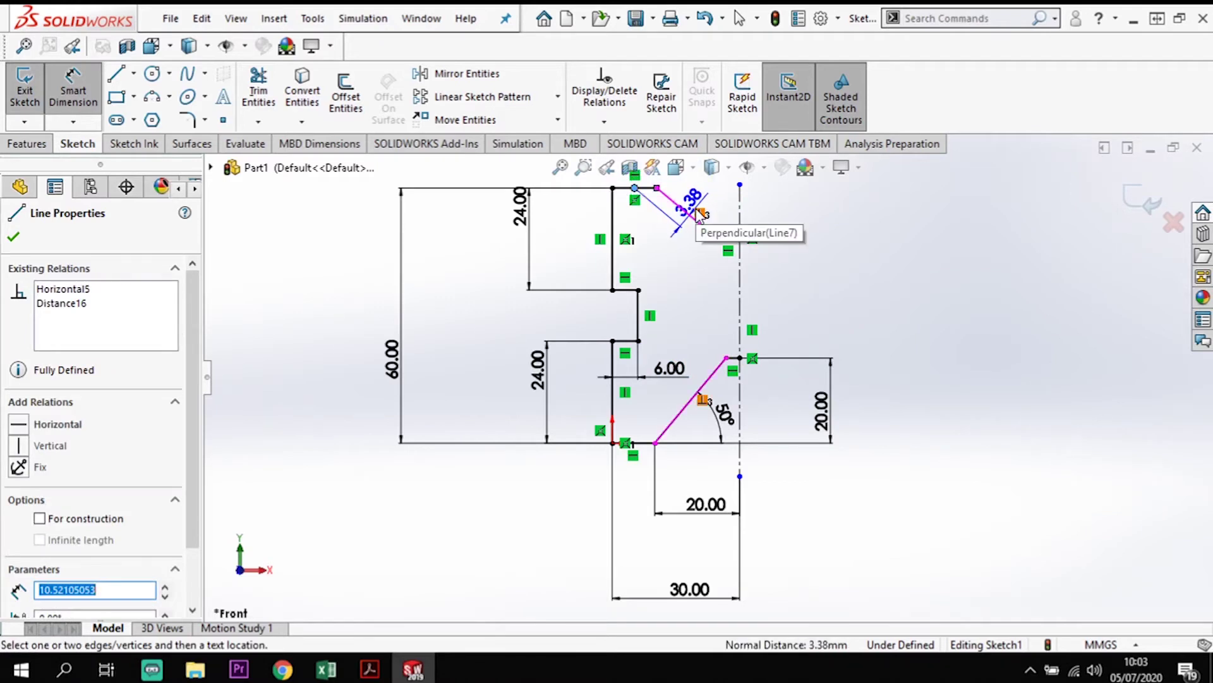
key(Escape)
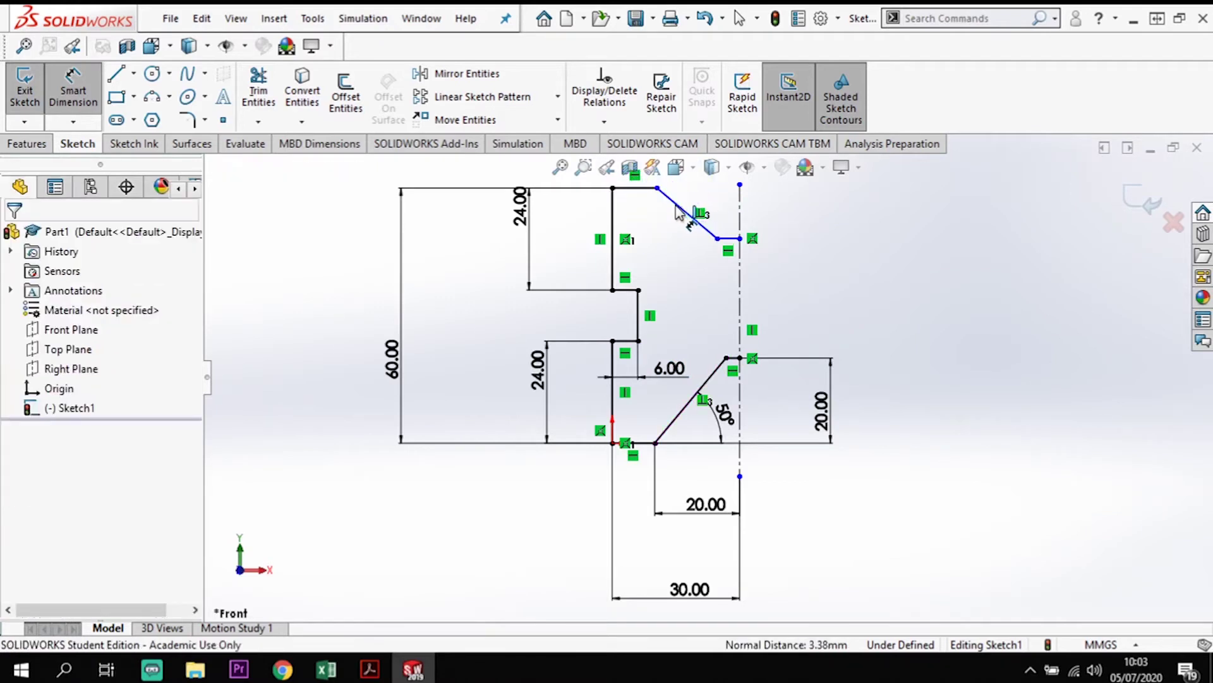
Dimension the angle between the top horizontal edge and the upper sloped line, accepting it as a driven dimension
click(648, 192)
click(634, 191)
click(646, 195)
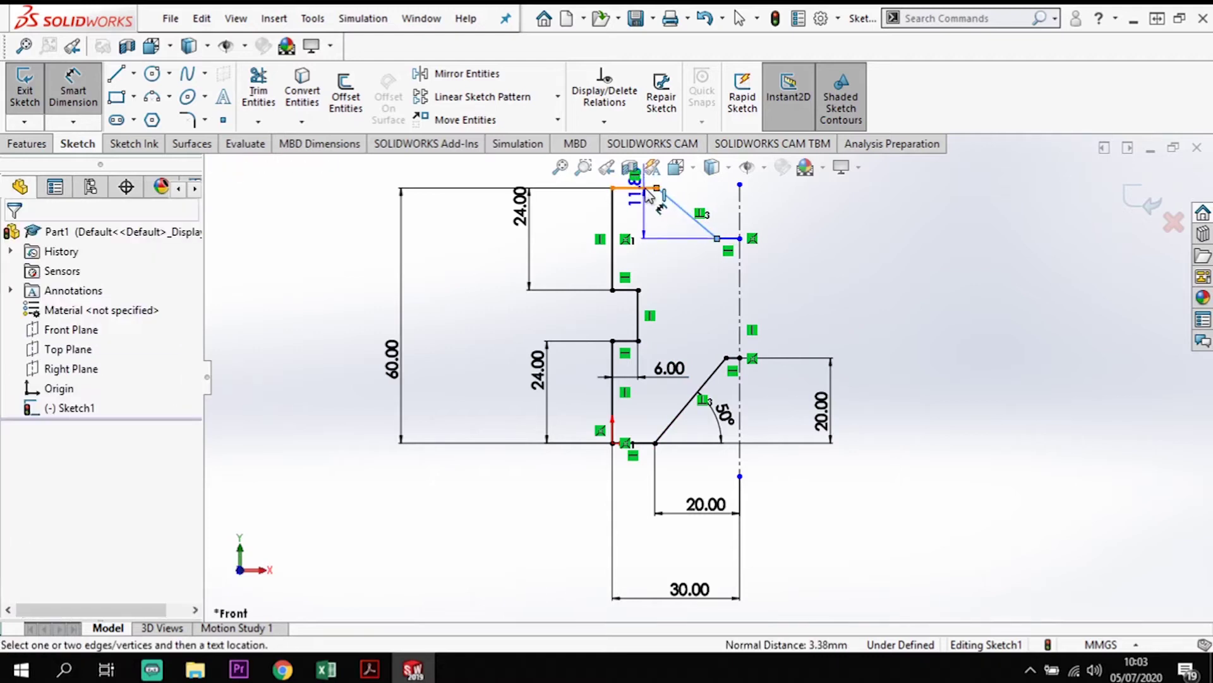
click(635, 188)
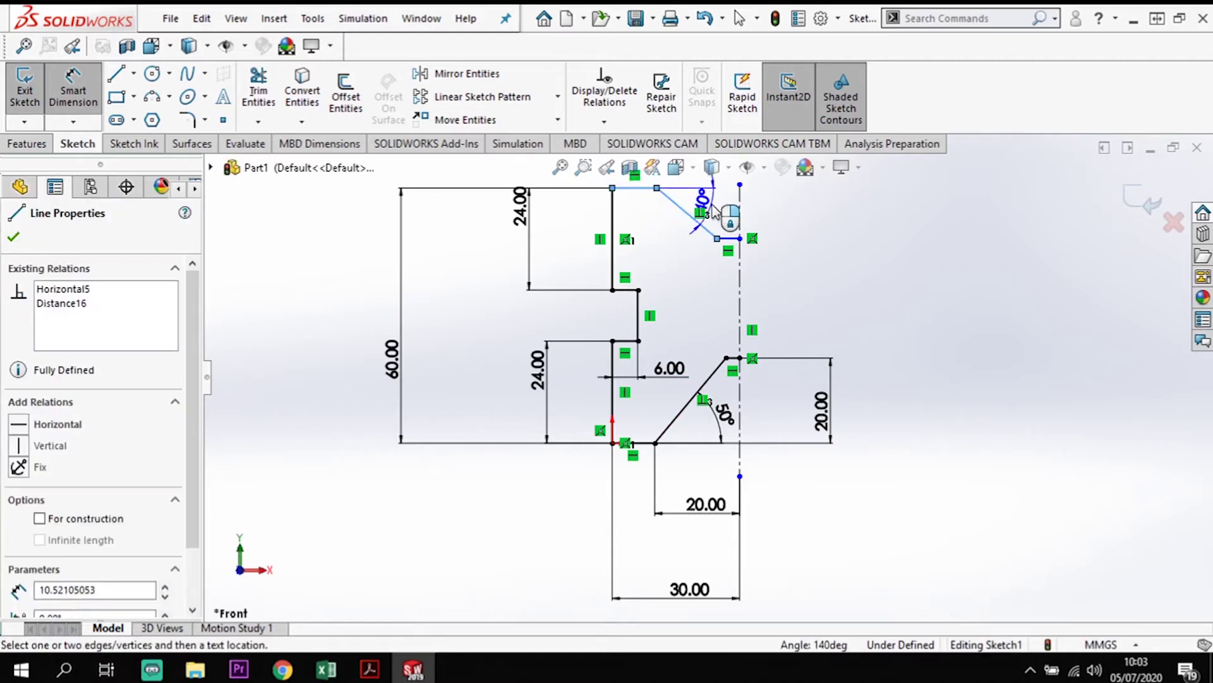
click(714, 211)
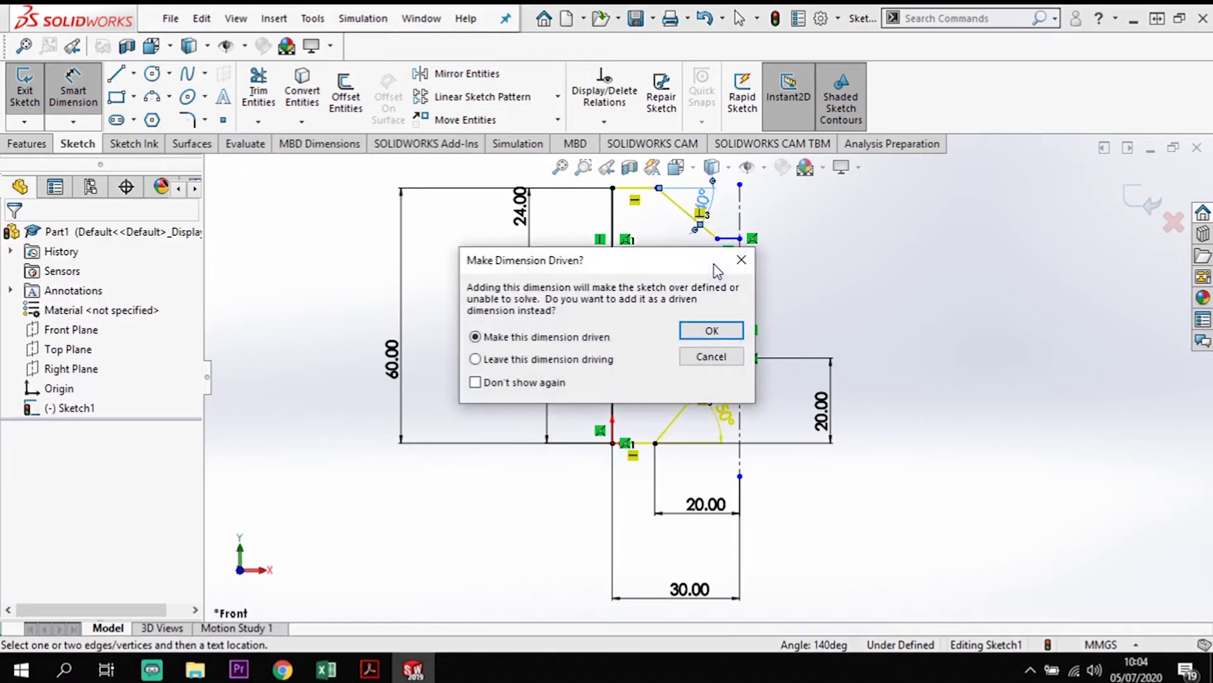
key(Return)
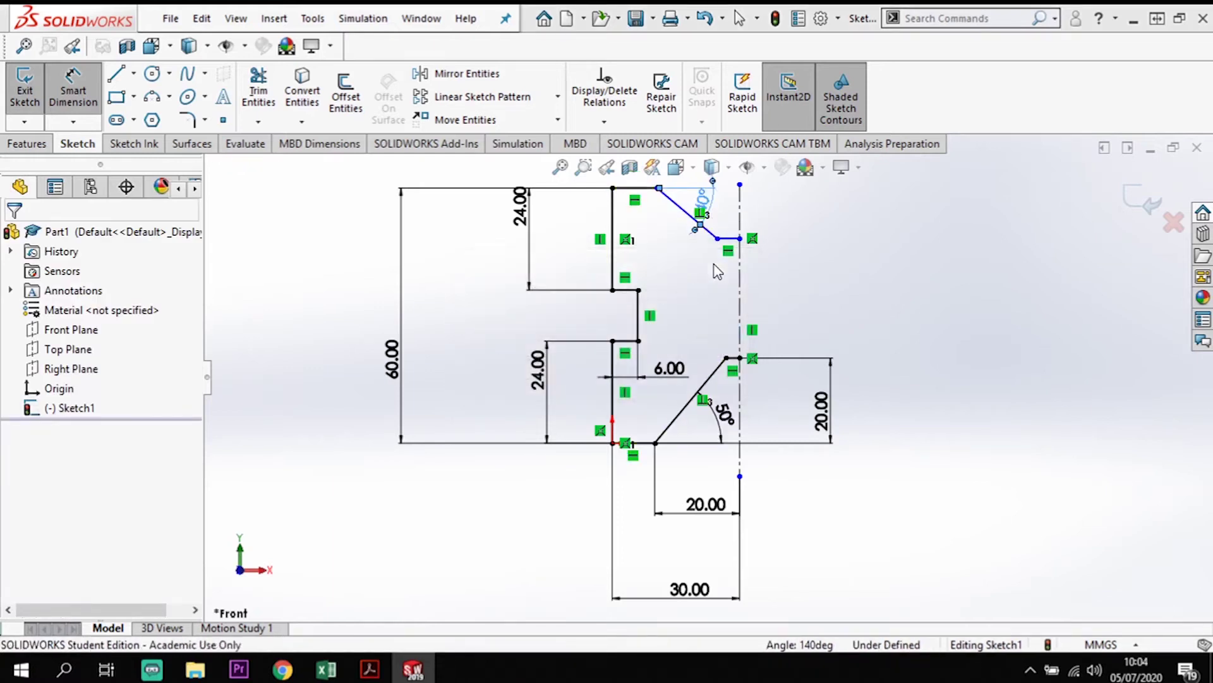
Try to edit the value of the upper slope's driven angle dimension
click(706, 205)
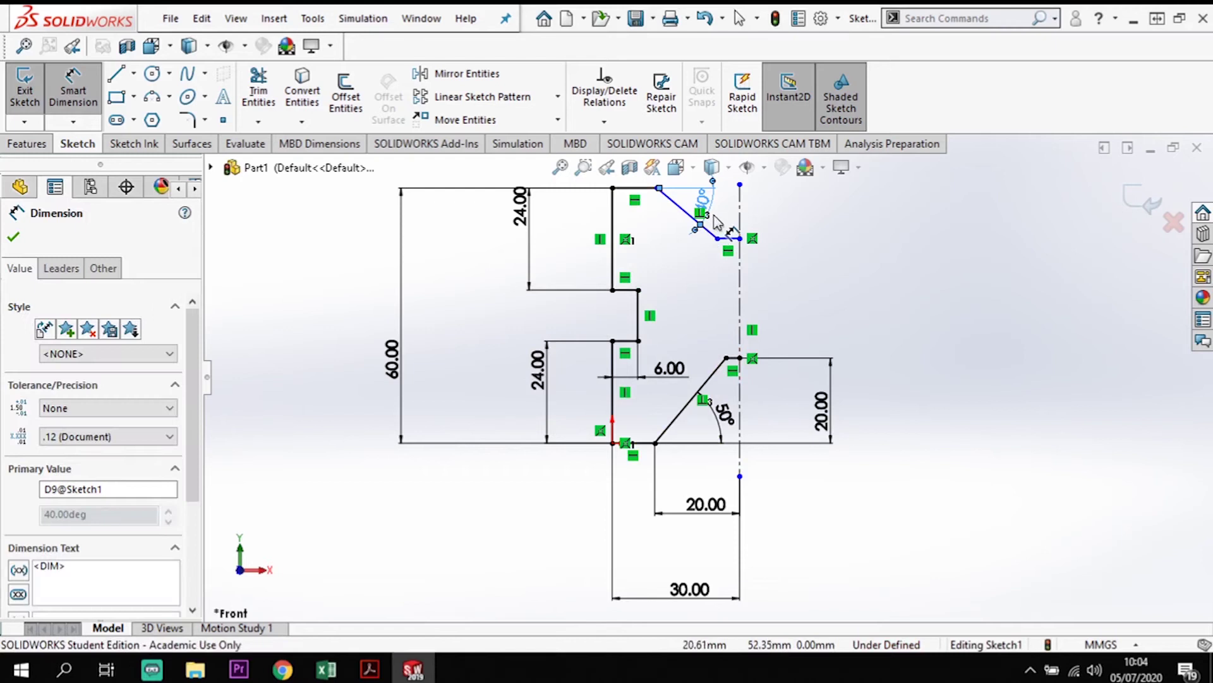
scroll(738, 205, down, 2)
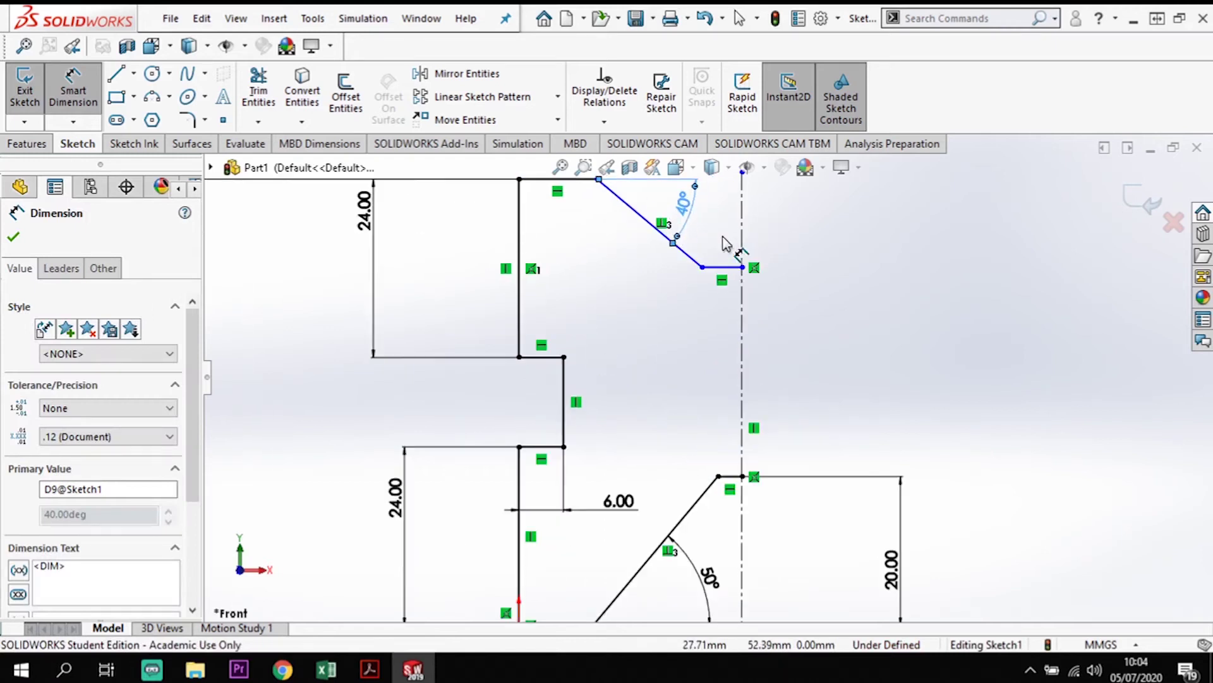
double_click(684, 213)
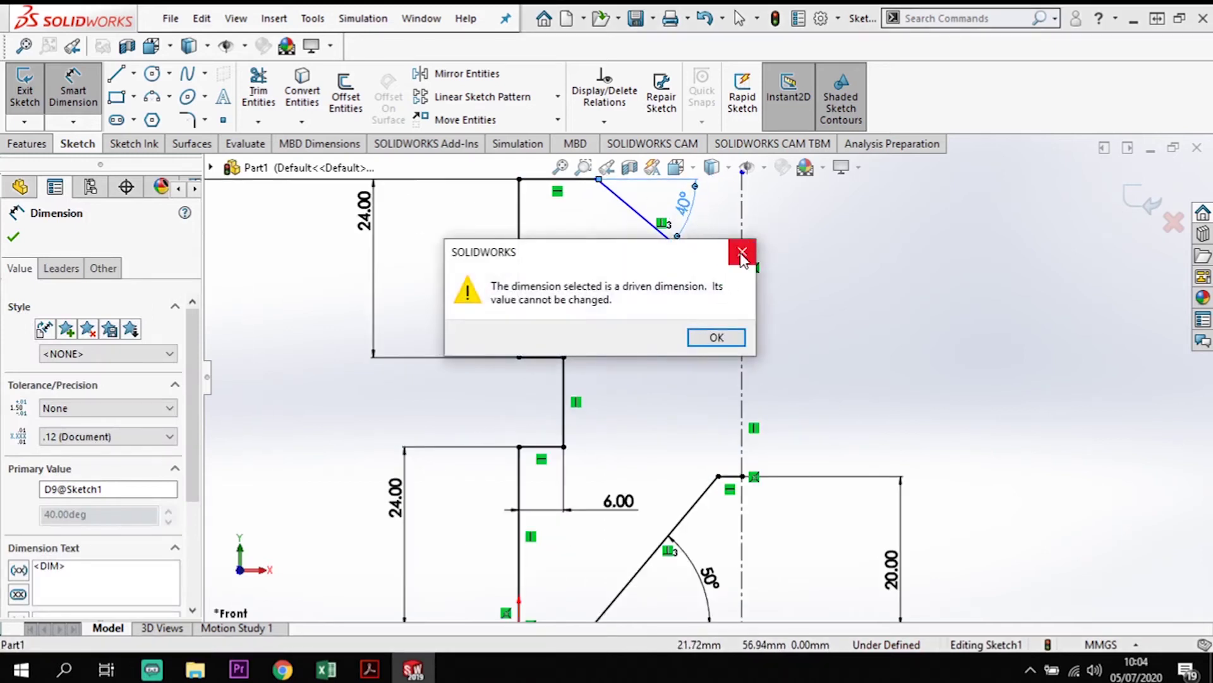
click(742, 253)
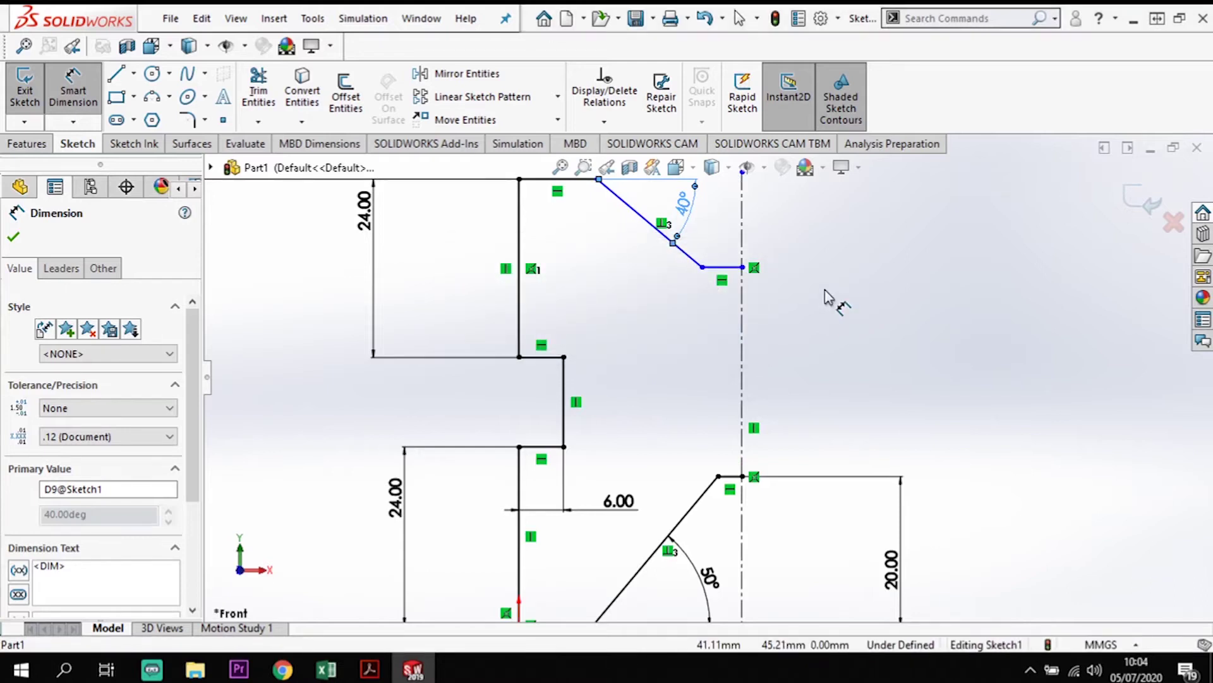
key(Escape)
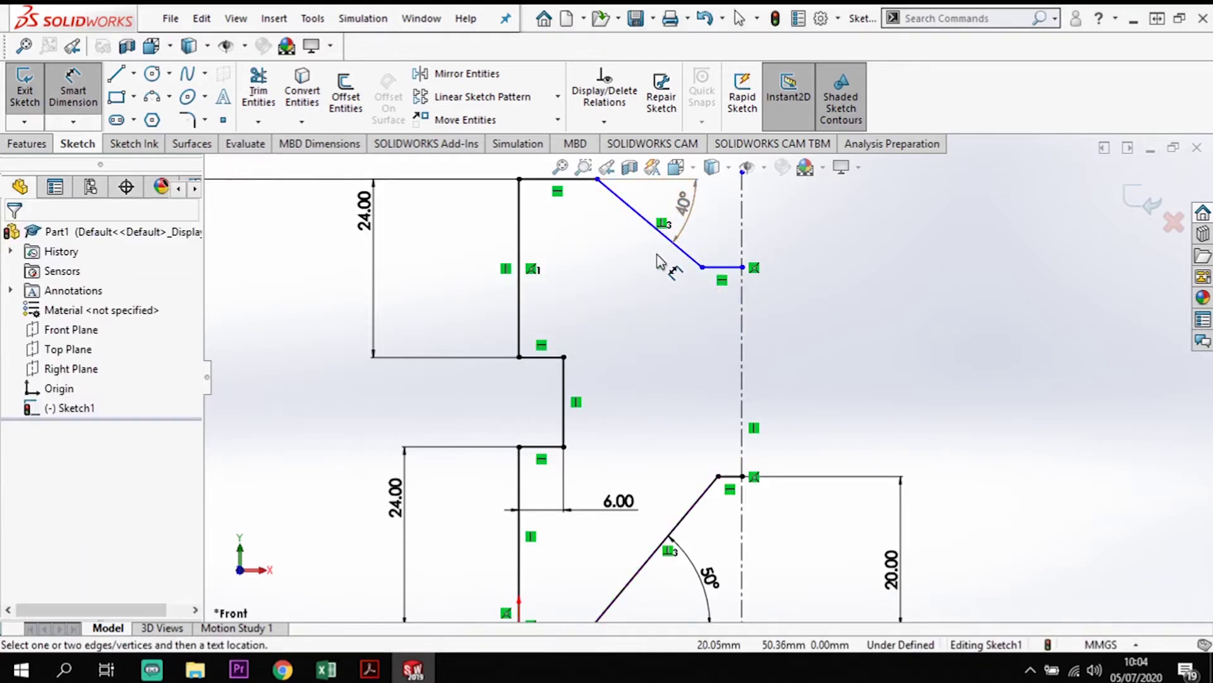
double_click(684, 205)
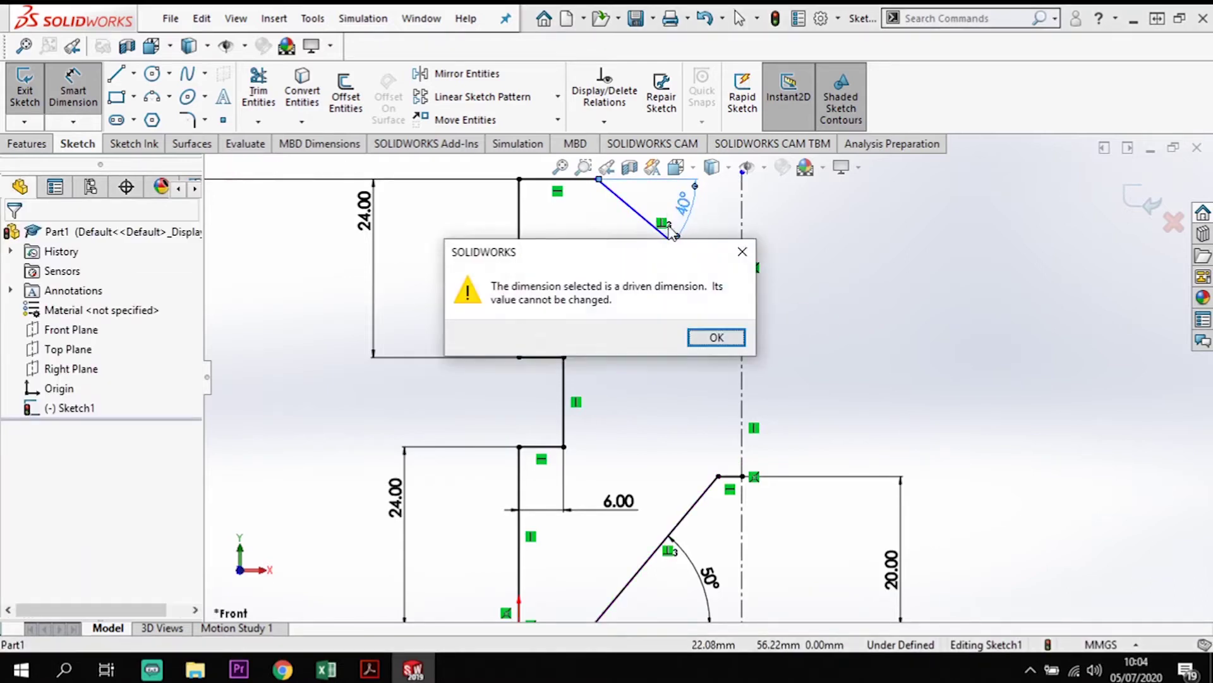
click(715, 338)
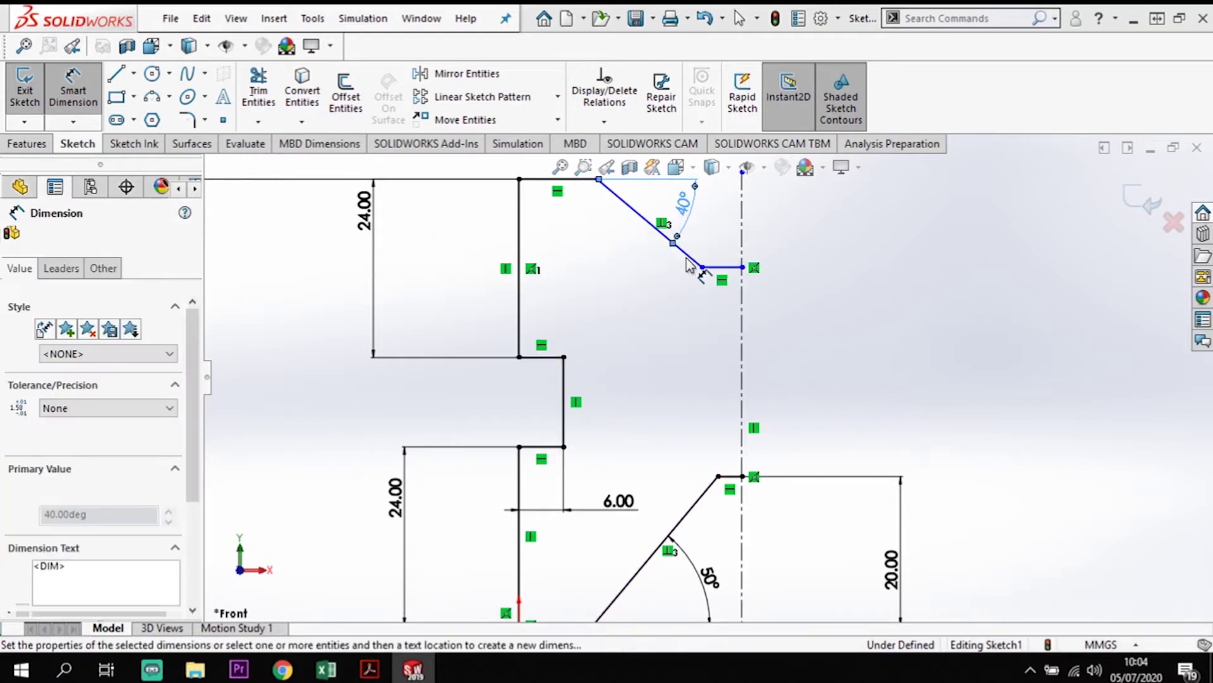
Delete the upper slope's driven angle dimension and the perpendicular relation between the two sloped lines
scroll(714, 367, up, 1)
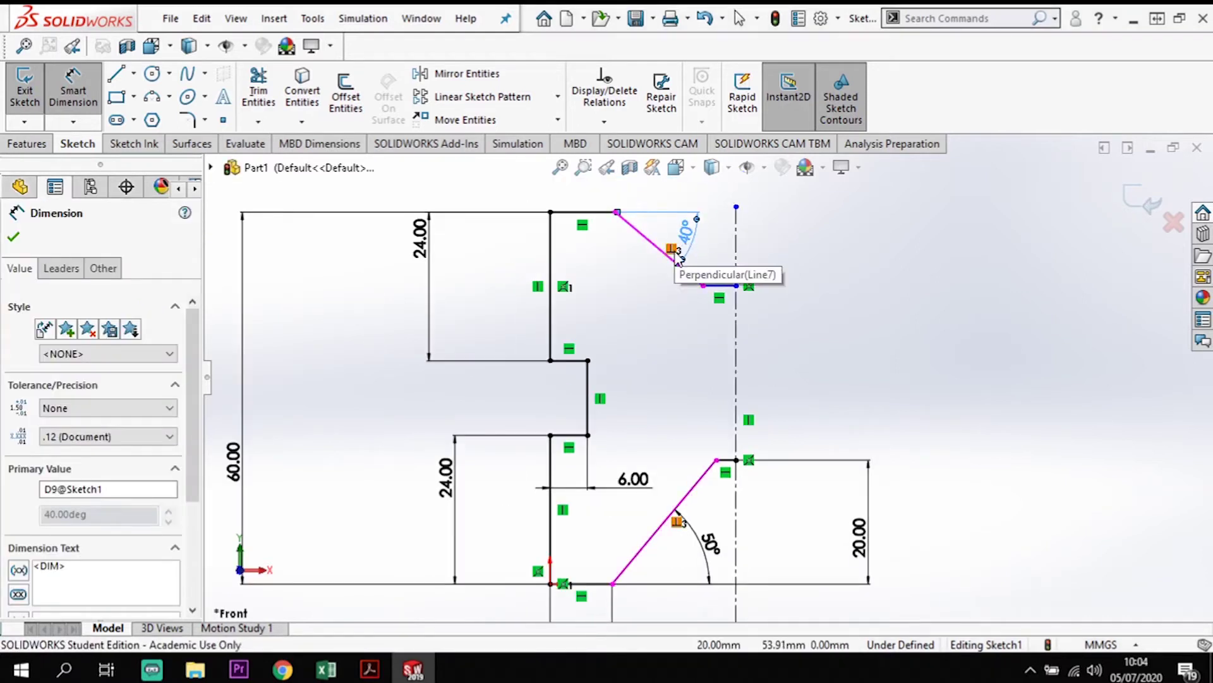
key(Escape)
key(Escape)
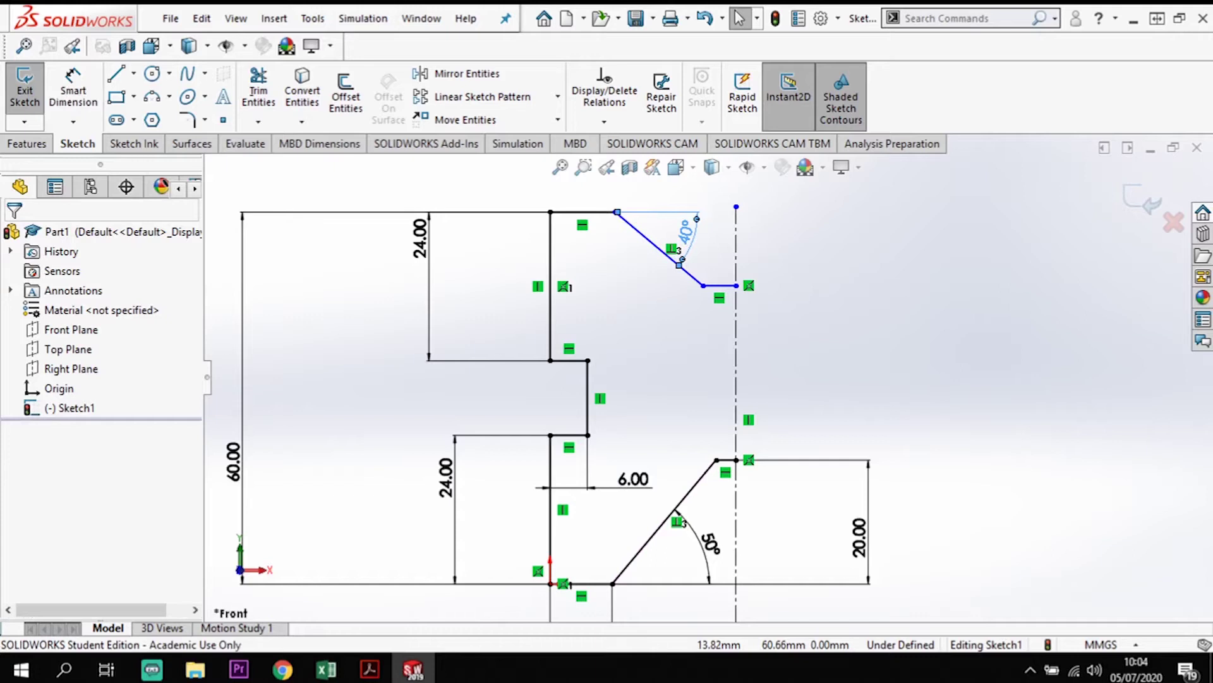
click(683, 260)
key(Delete)
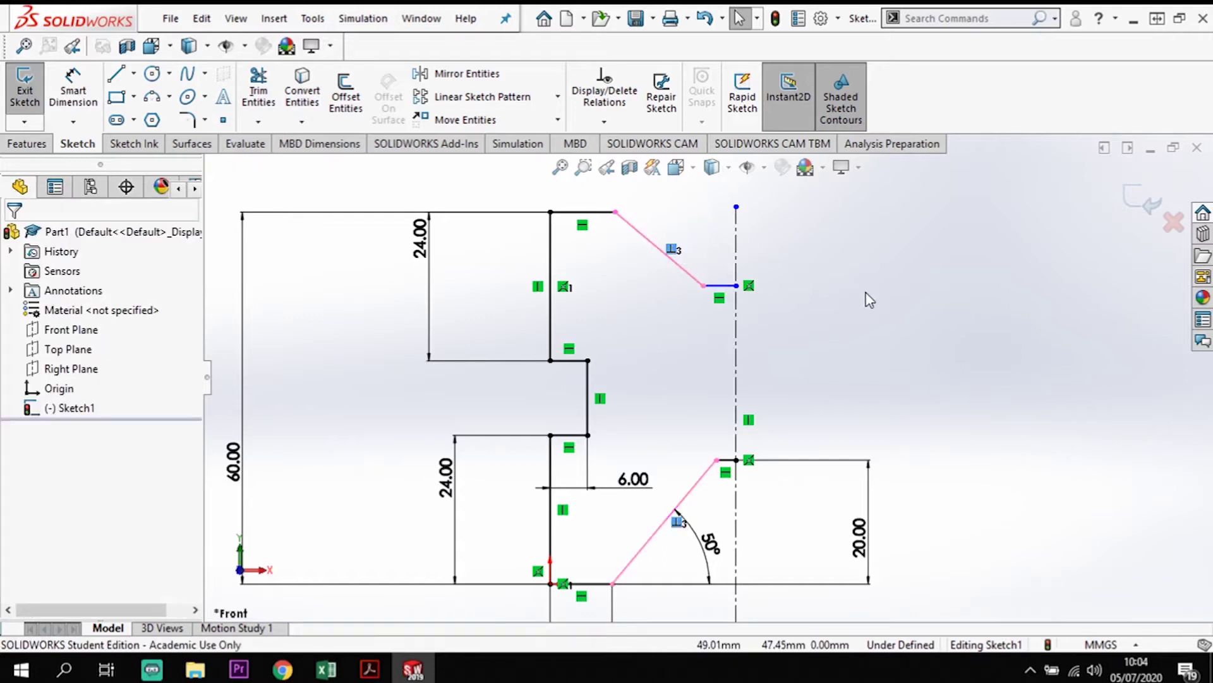
key(Delete)
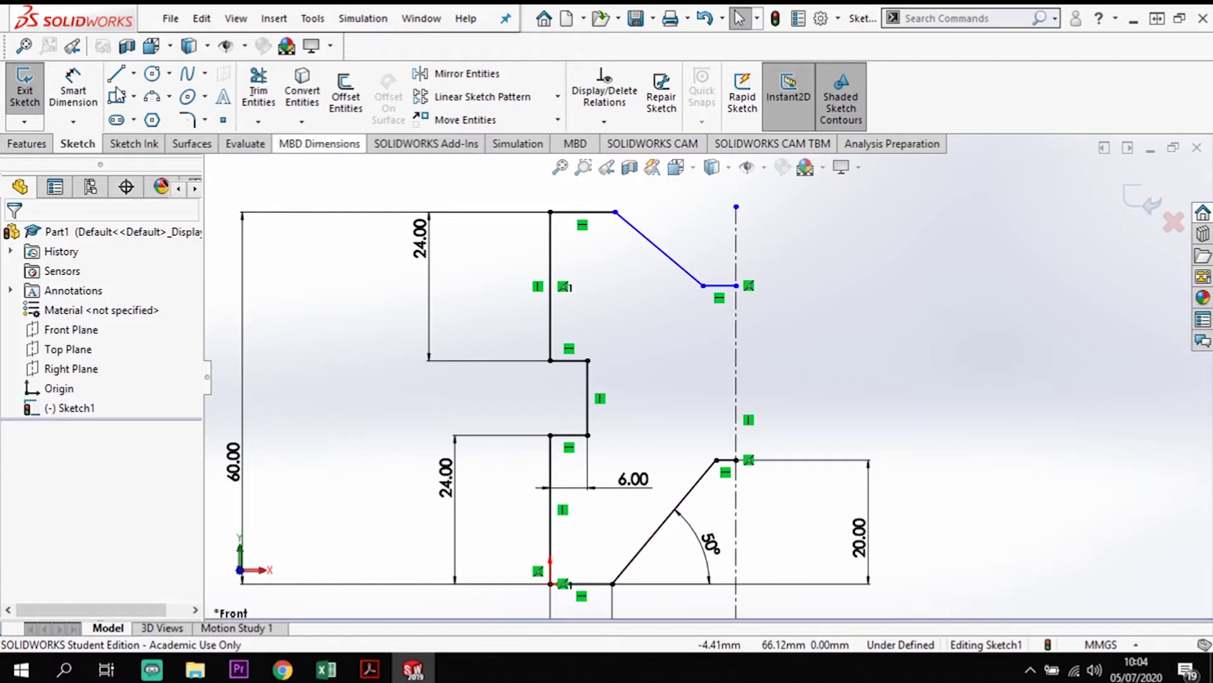
Dimension the angle between the top horizontal edge and the upper sloped line as 50°
click(75, 87)
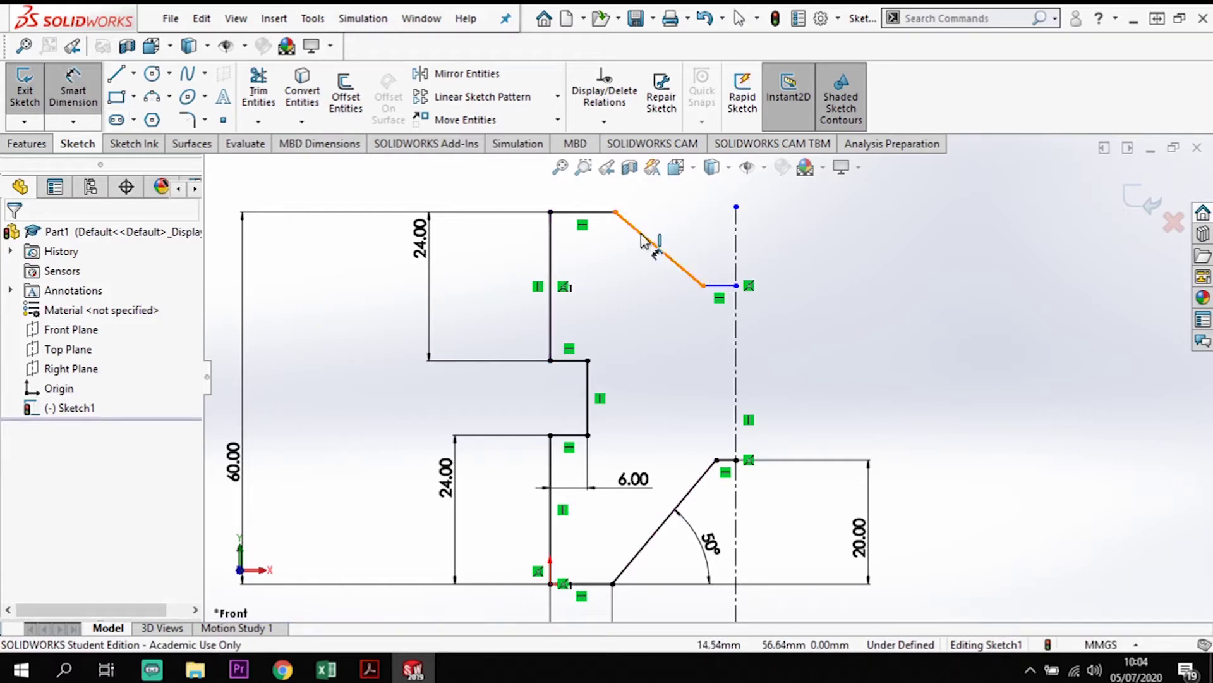
click(626, 222)
click(580, 213)
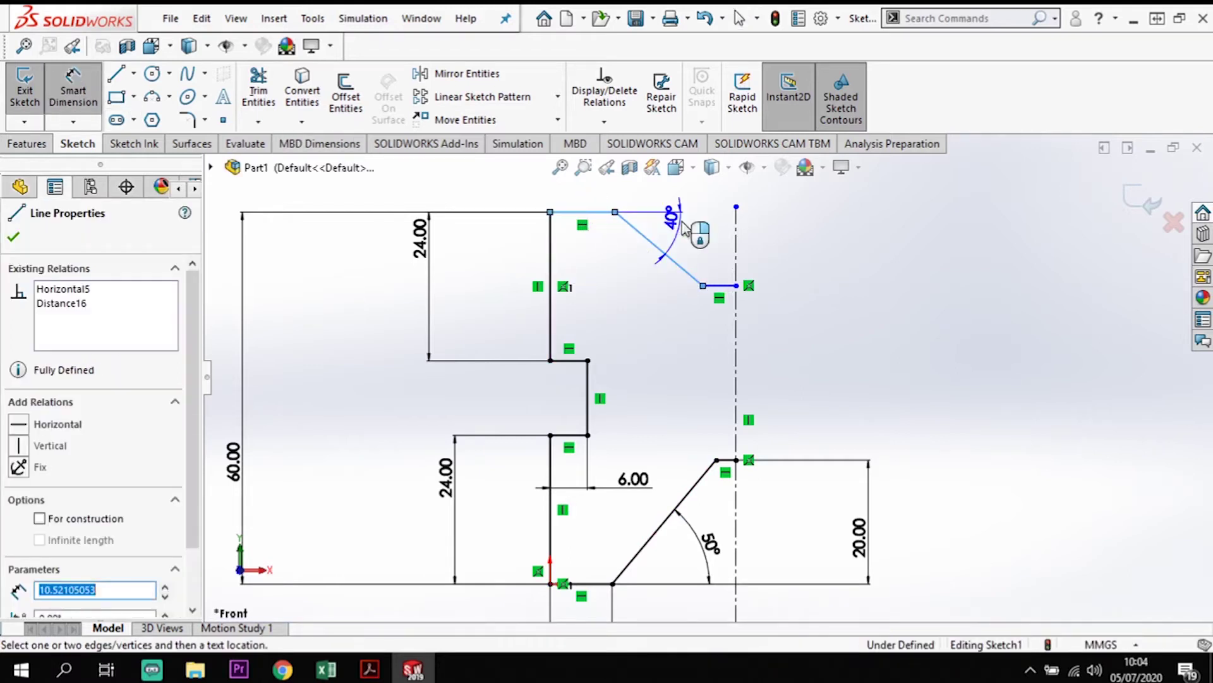
click(682, 240)
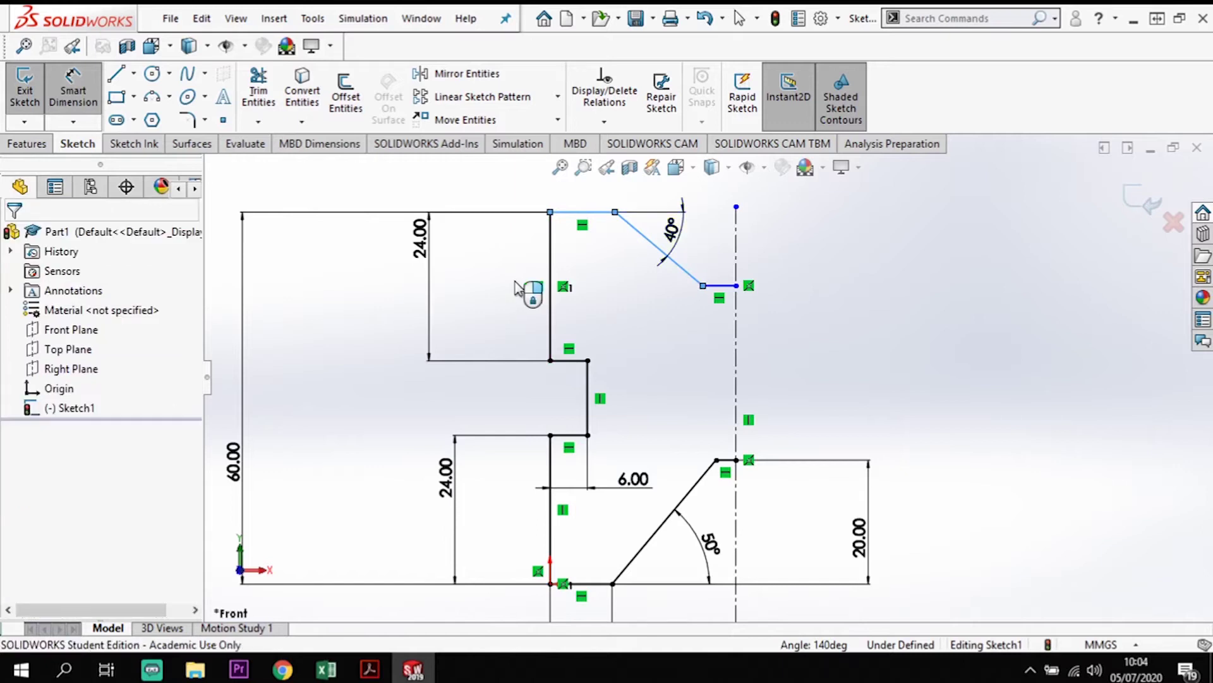
key(Return)
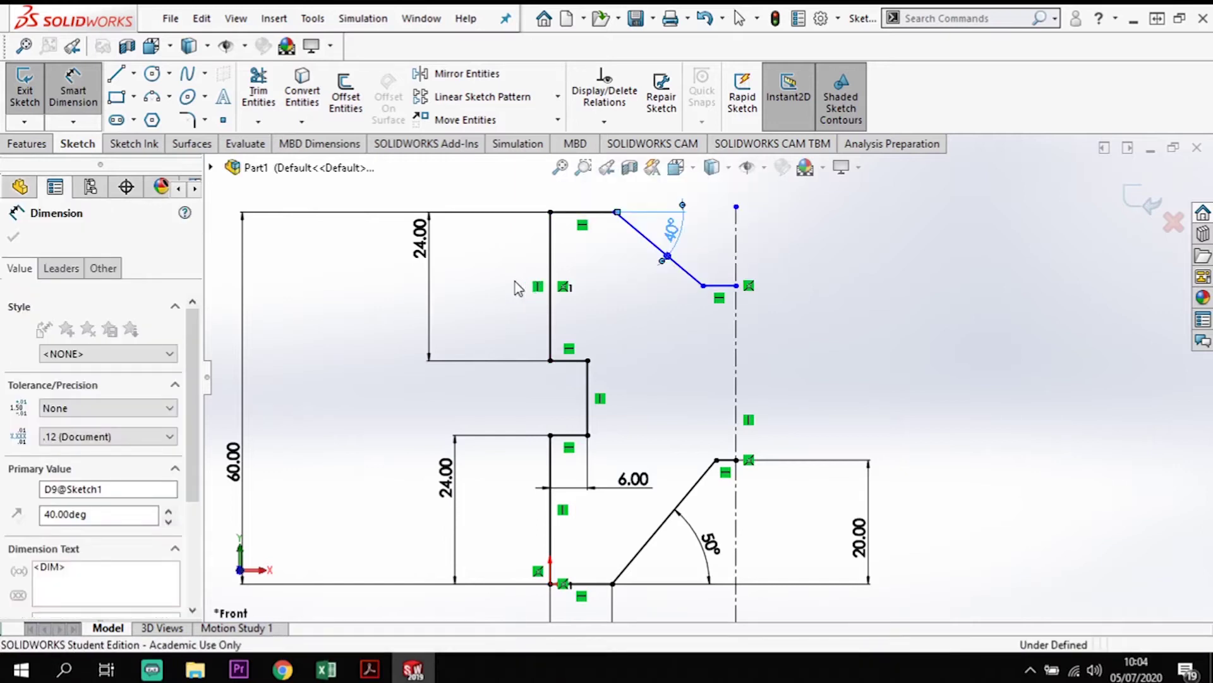
Dimension the vertical distance from the top edge down to the short horizontal line ending the upper slope as 20 mm
click(707, 294)
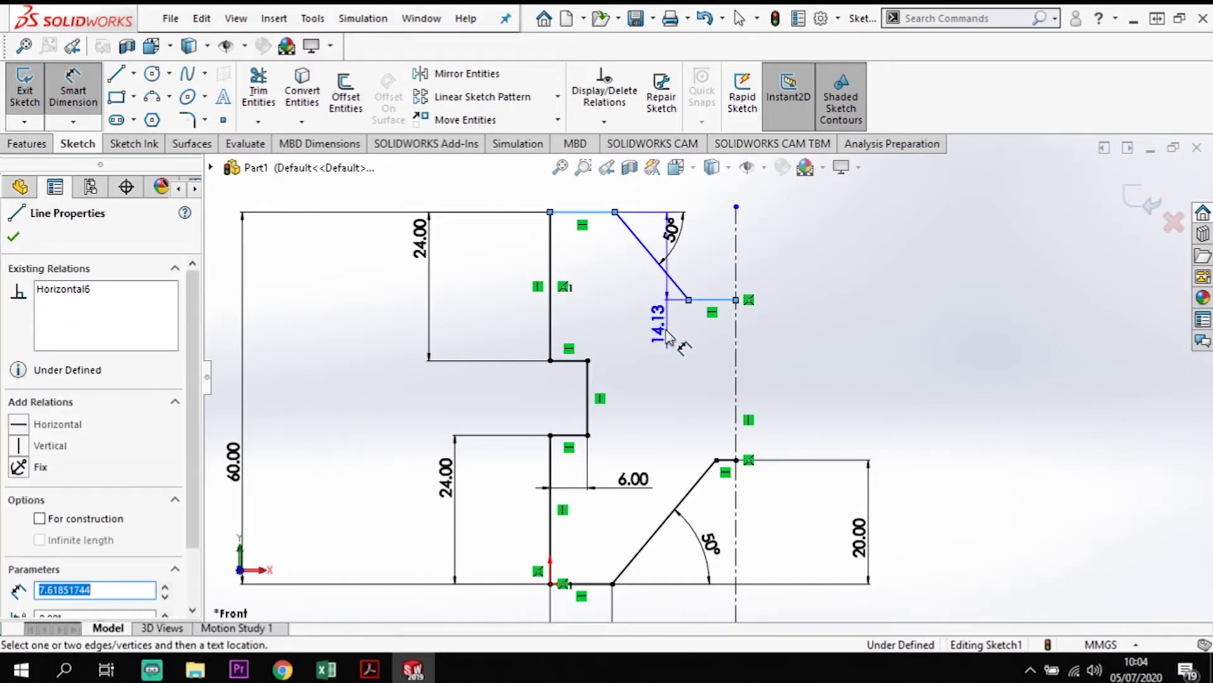
click(612, 278)
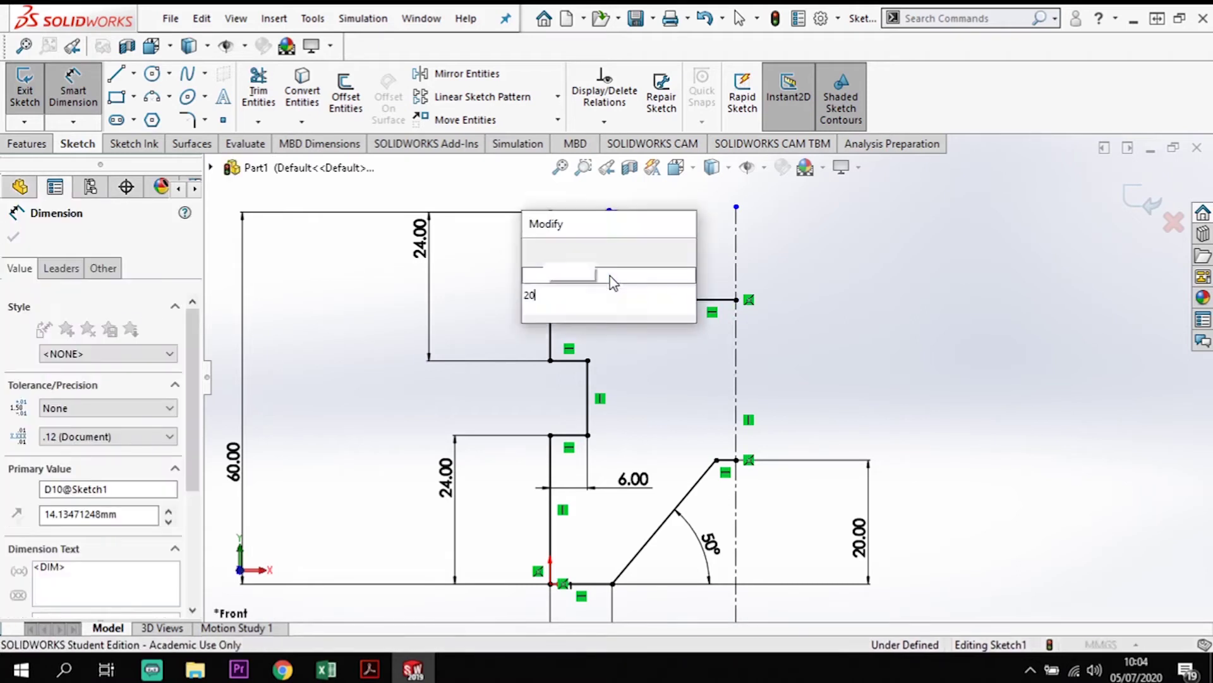
key(Return)
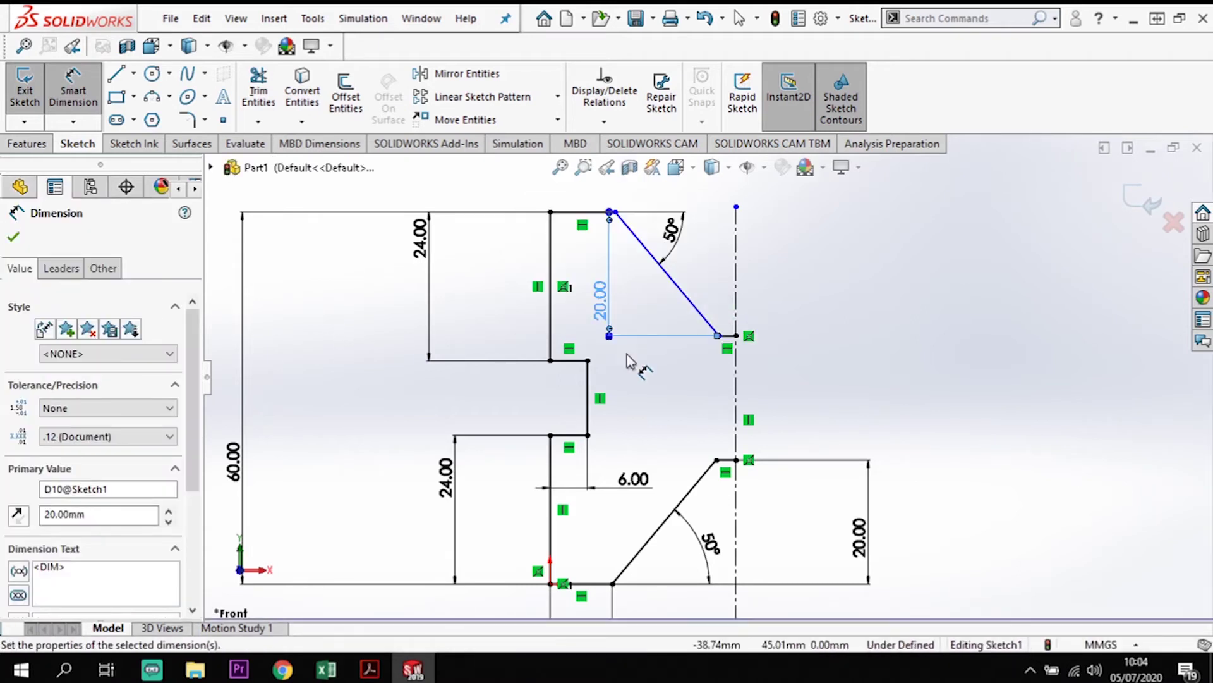
Dimension the horizontal distance from the upper slope's top endpoint to the vertical centerline as 20 mm
click(615, 213)
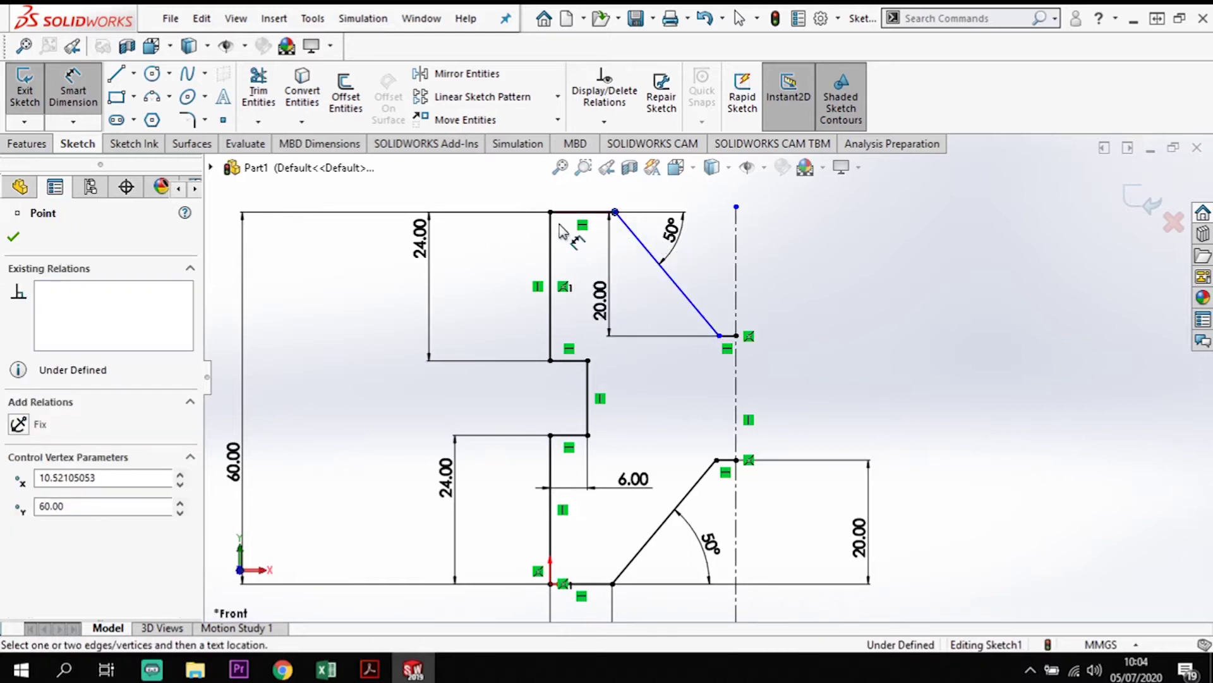
key(f)
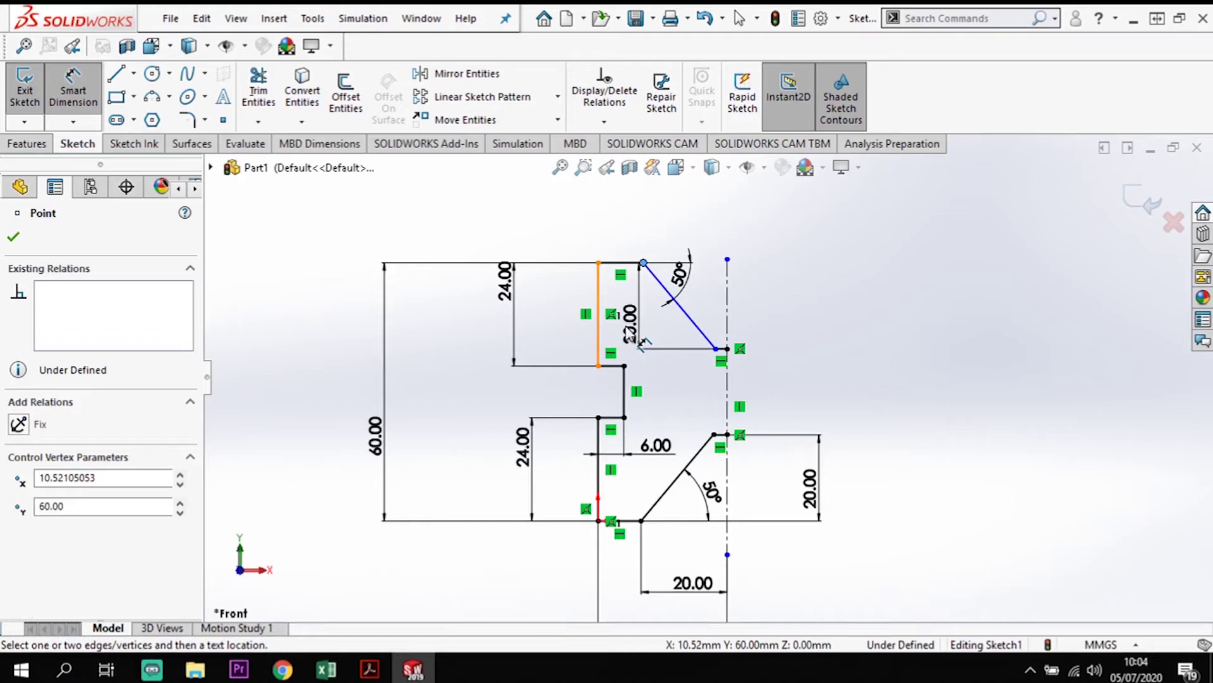
click(727, 272)
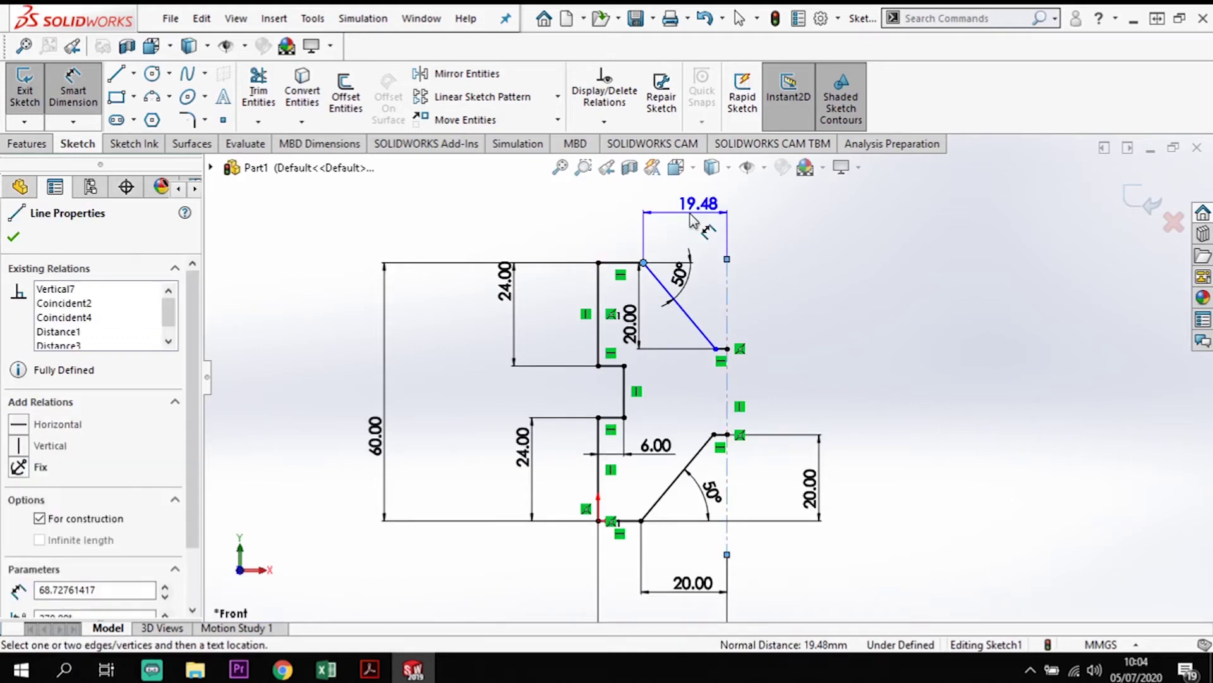
click(681, 218)
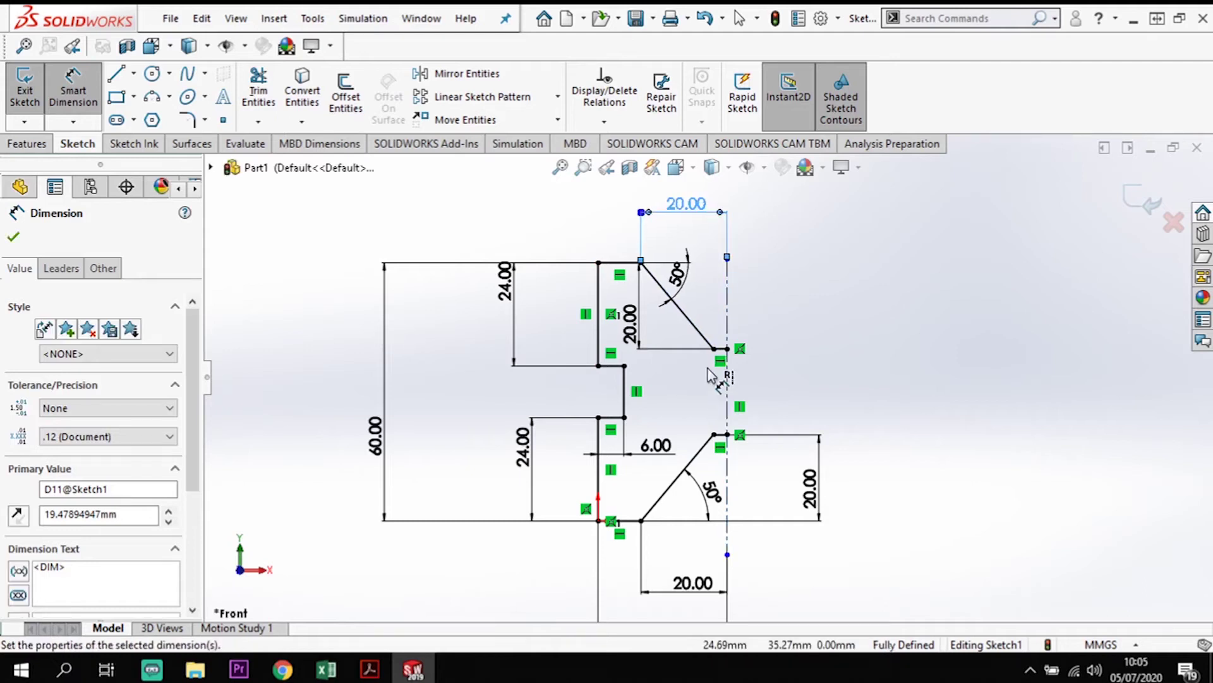
click(776, 314)
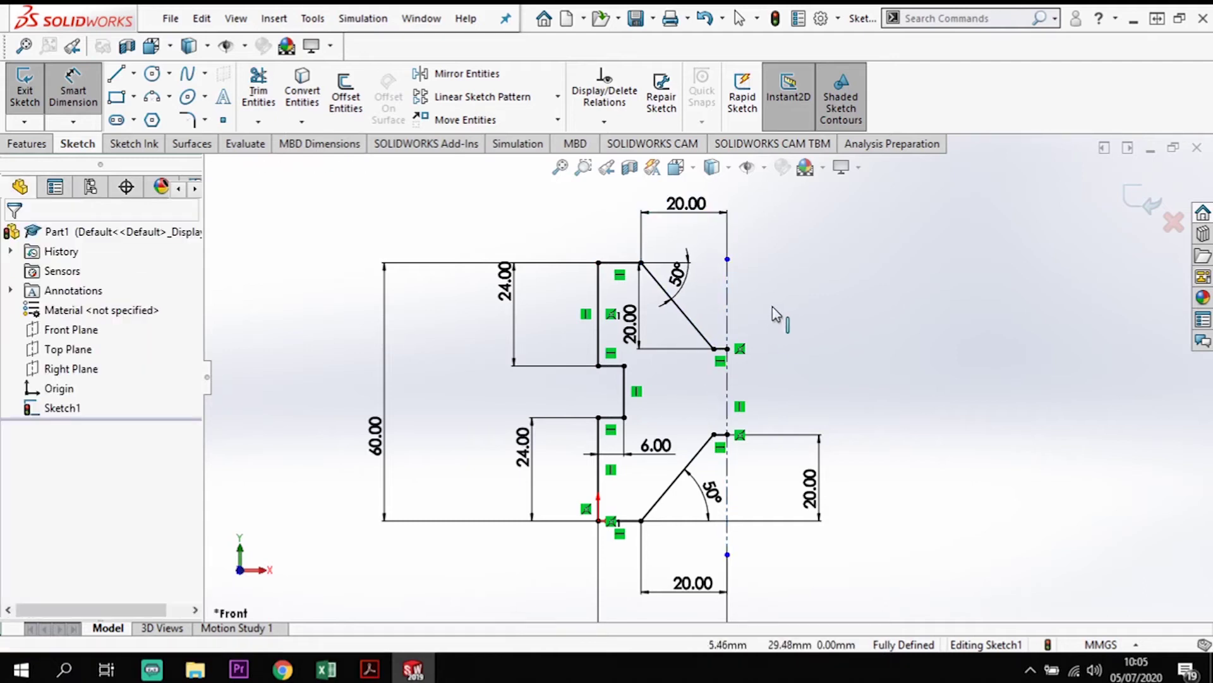
key(Escape)
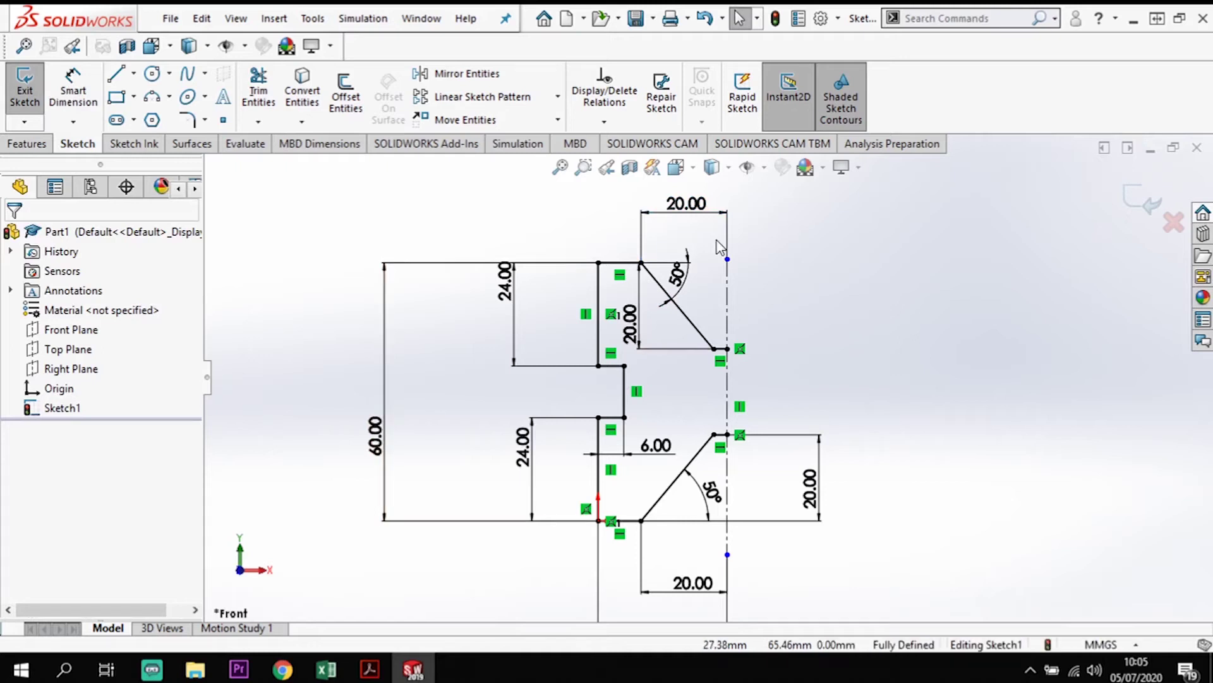
Mirror all lines of the half profile about the vertical centerline, keeping the original lines
mouse_move(717, 241)
mouse_down()
mouse_move(604, 559)
mouse_move(588, 529)
mouse_move(455, 493)
mouse_up()
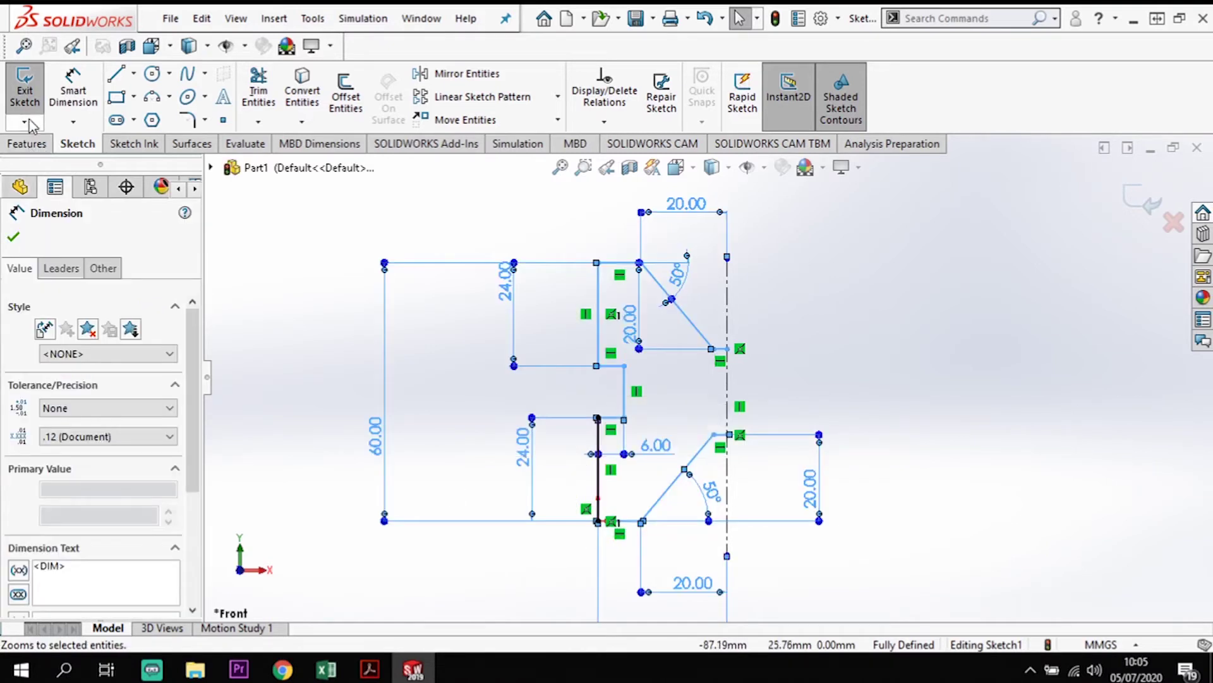
click(468, 74)
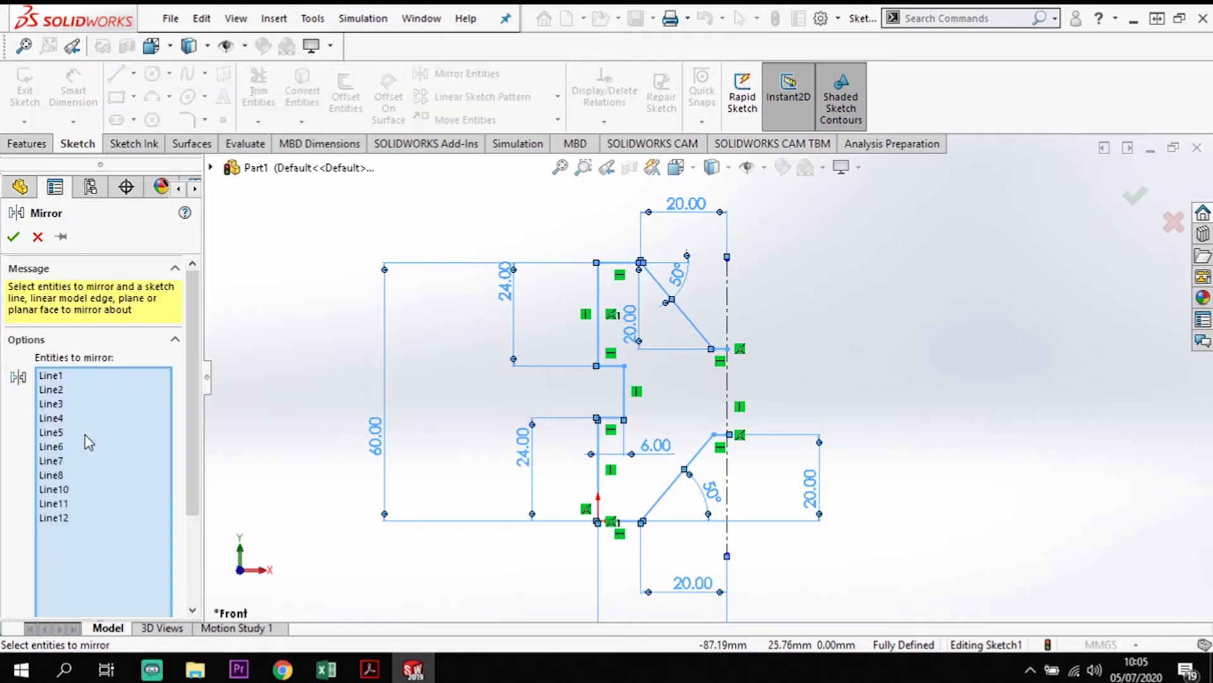
drag(193, 340, 193, 499)
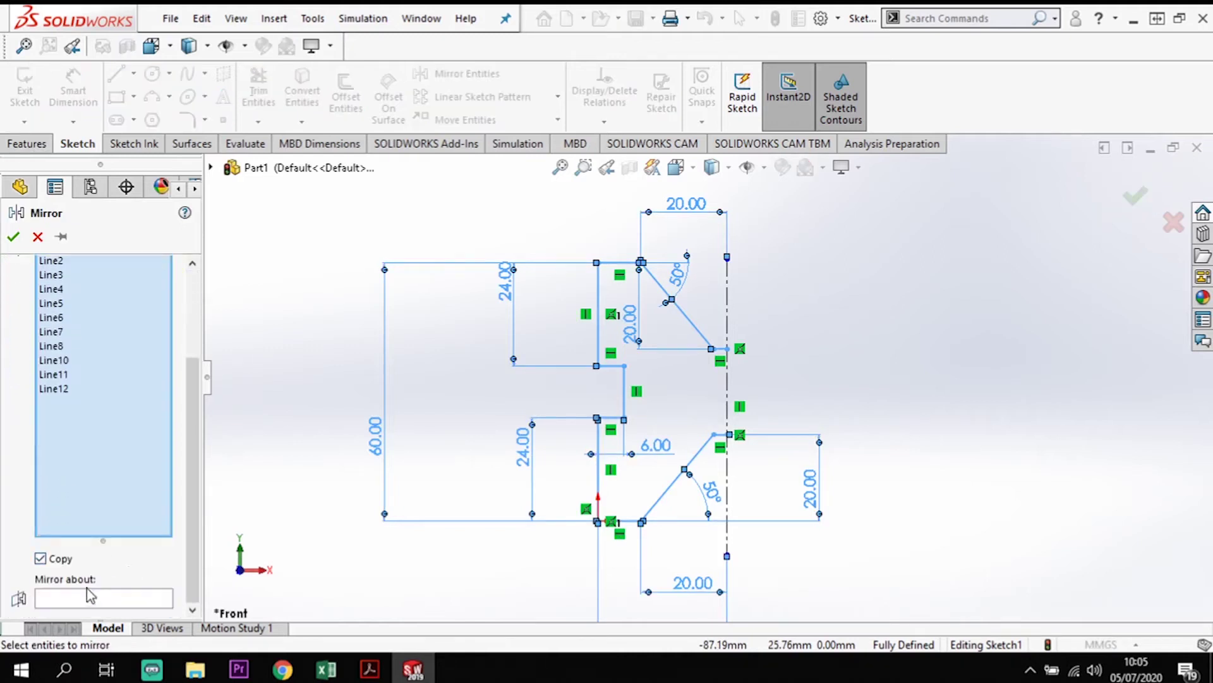
click(105, 599)
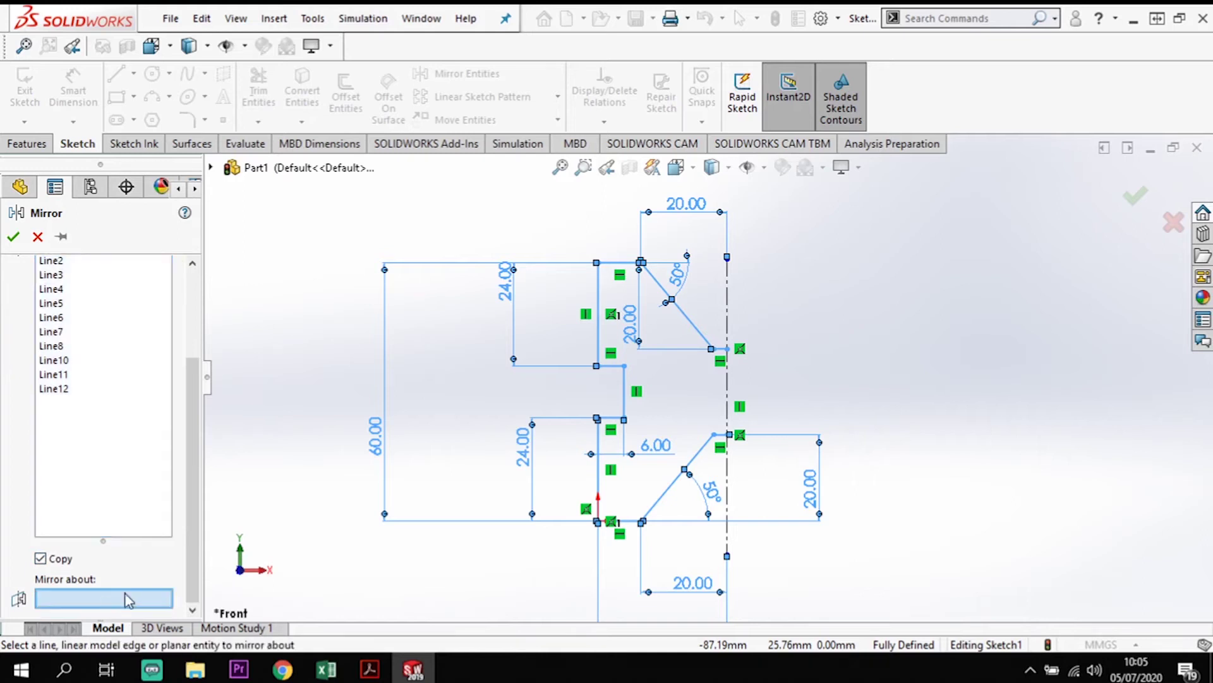
click(728, 303)
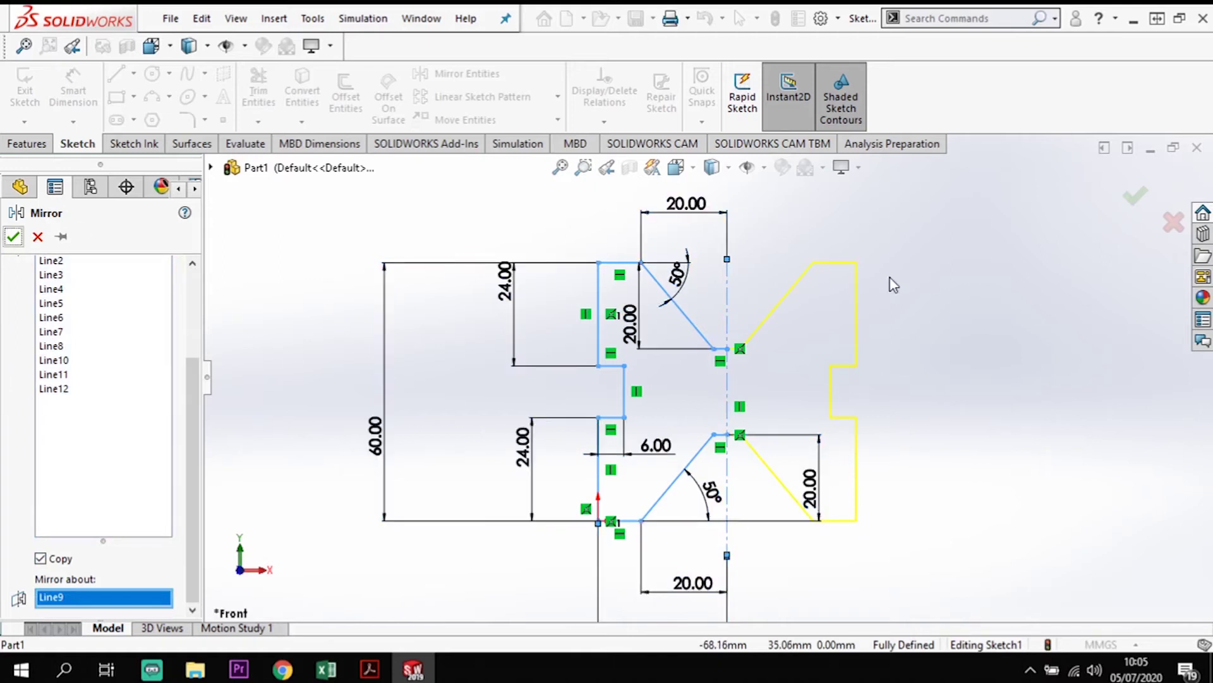
key(Return)
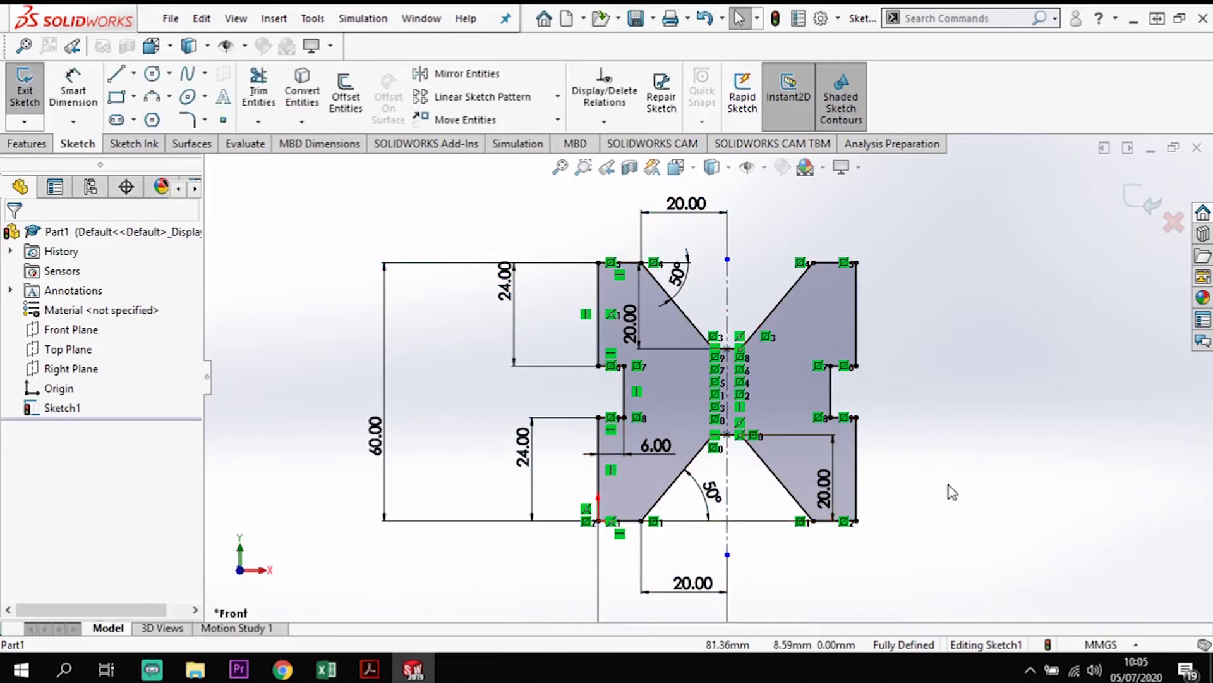
Extrude the mirrored profile as a blind boss 100 mm deep in the reversed direction
scroll(953, 493, up, 2)
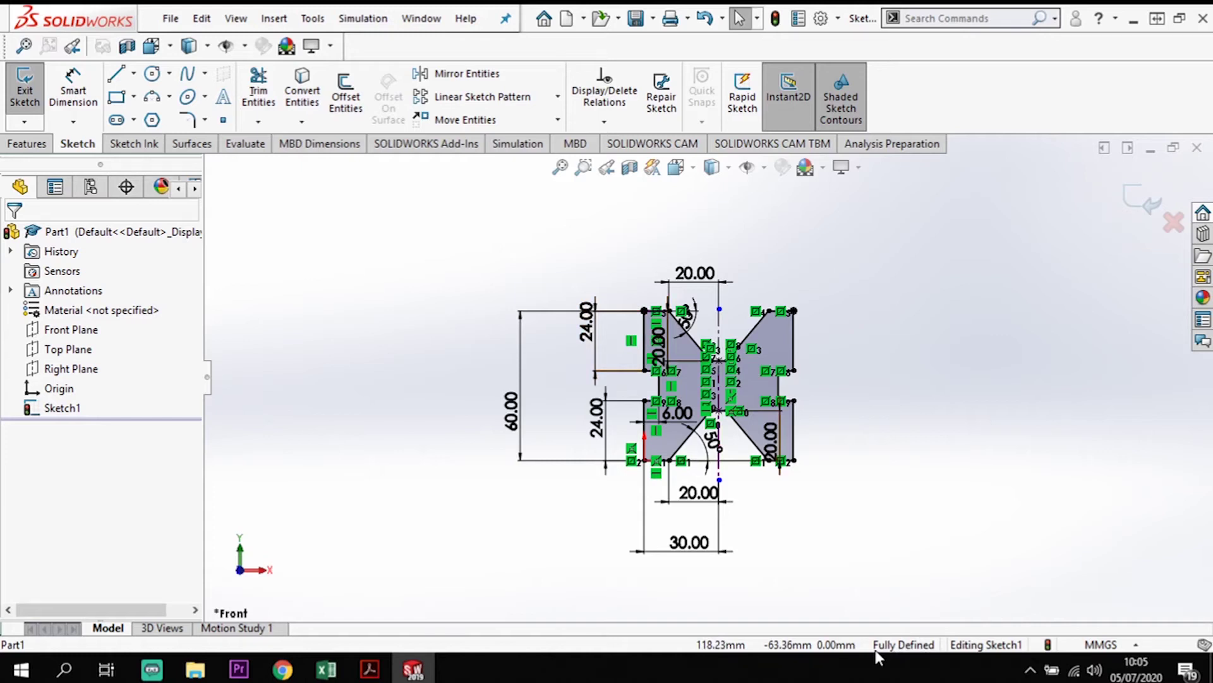
click(27, 144)
click(33, 107)
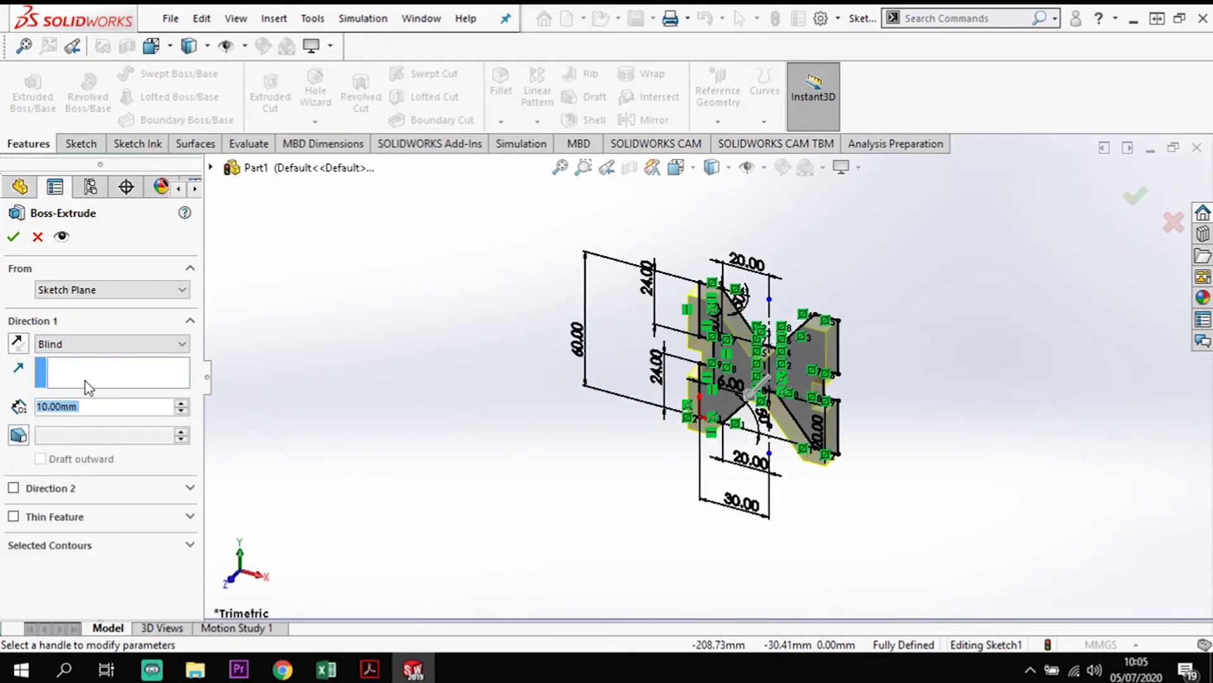
click(18, 345)
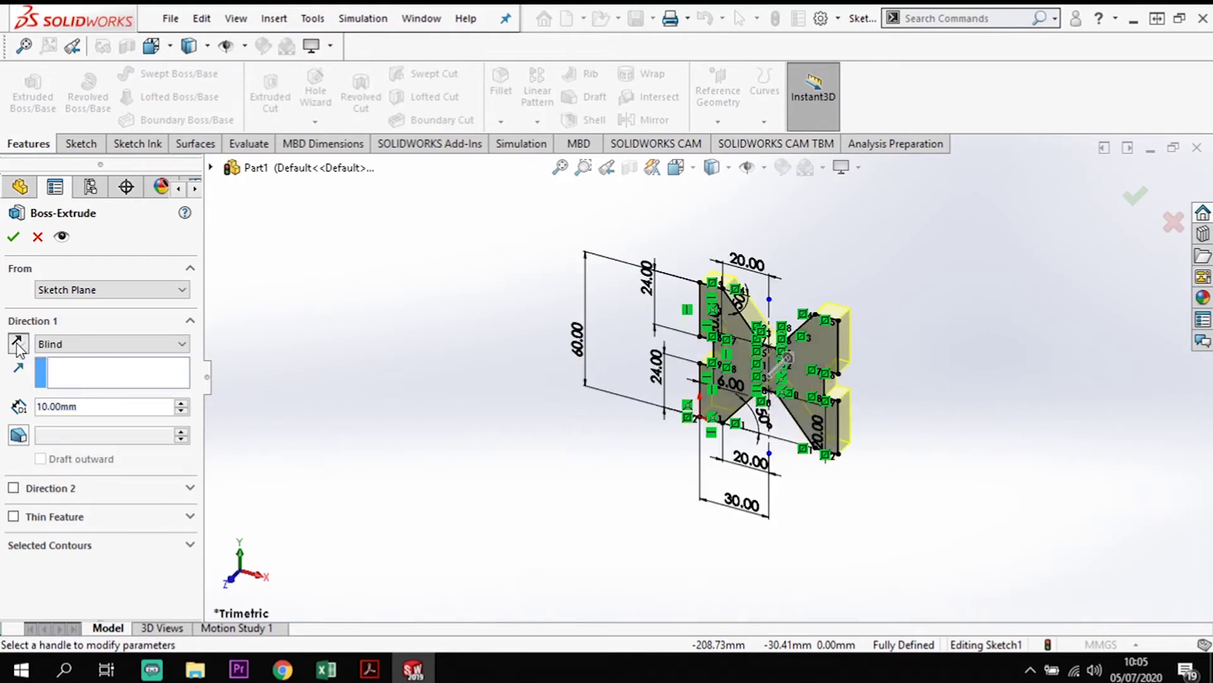
drag(92, 406, 9, 399)
text(00)
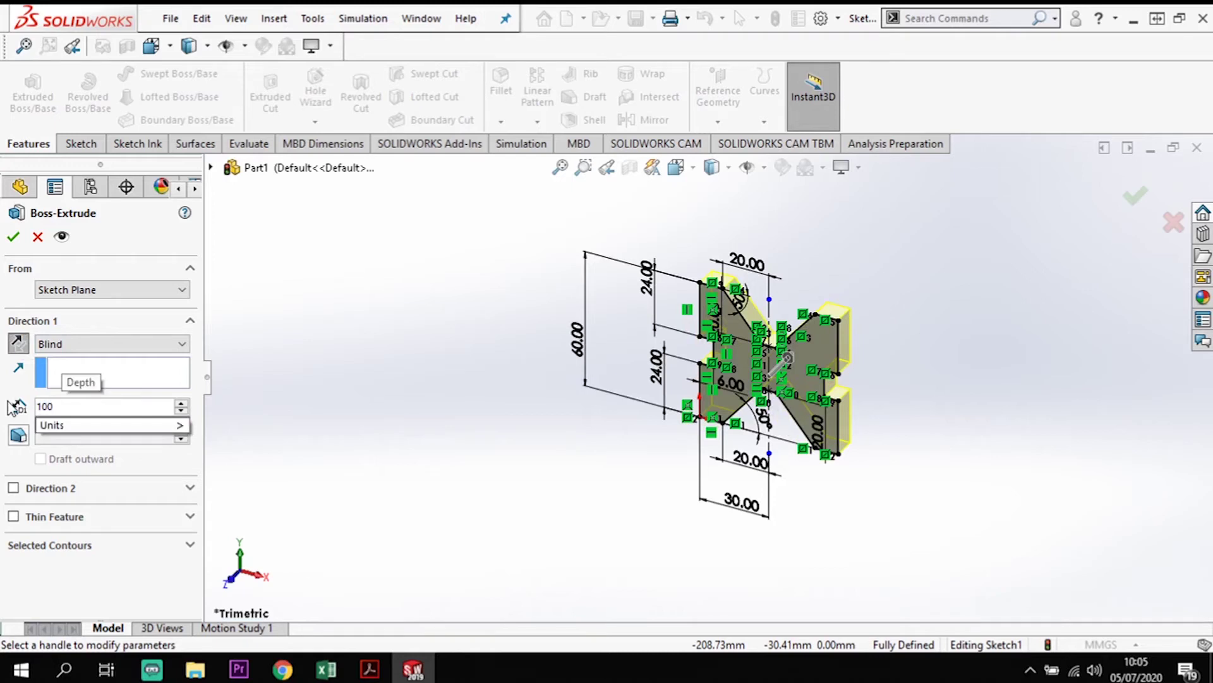
key(Return)
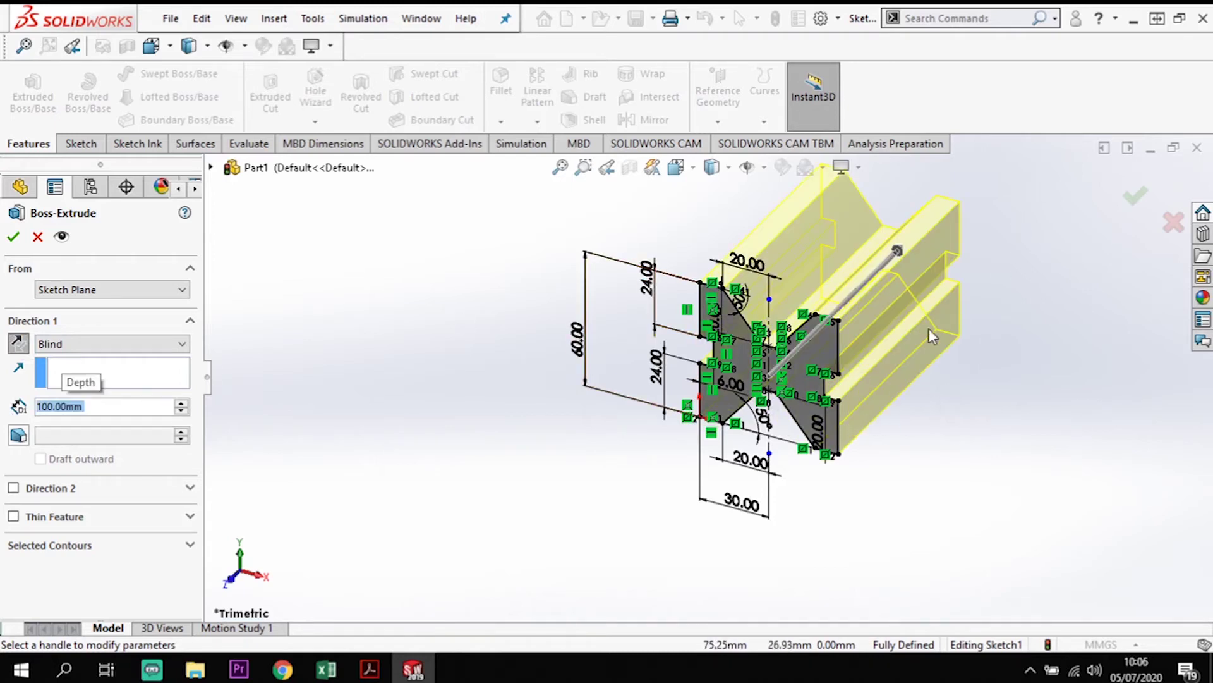
click(12, 238)
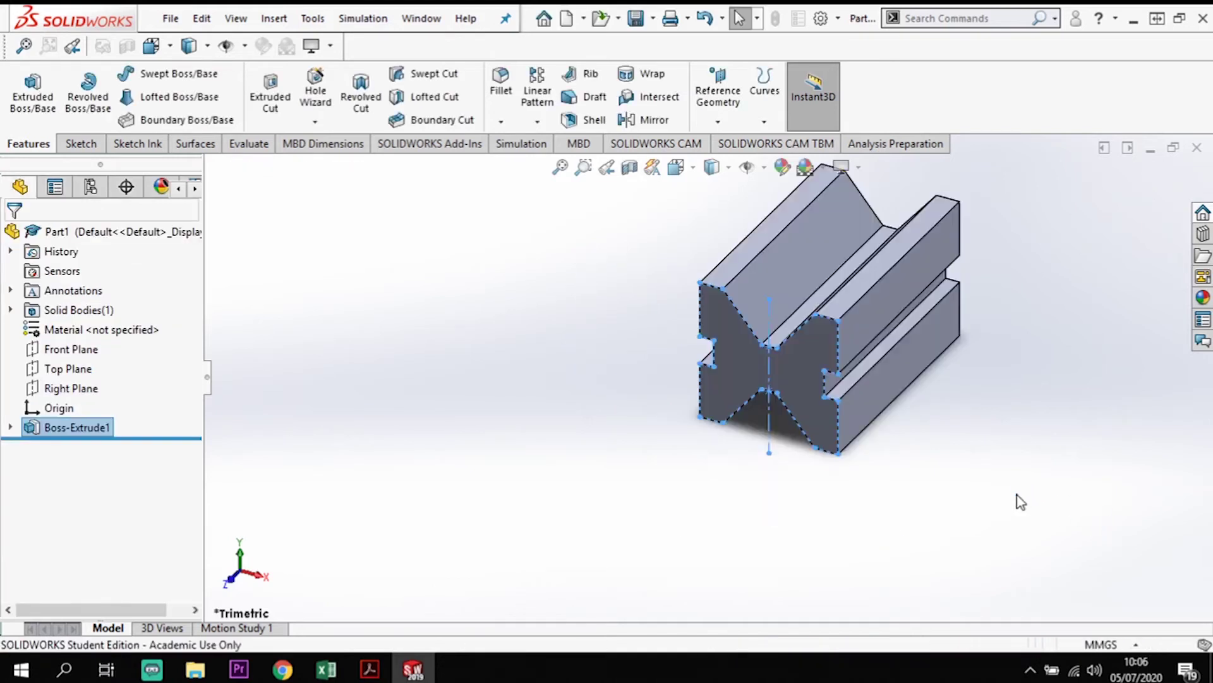
click(965, 380)
key(f)
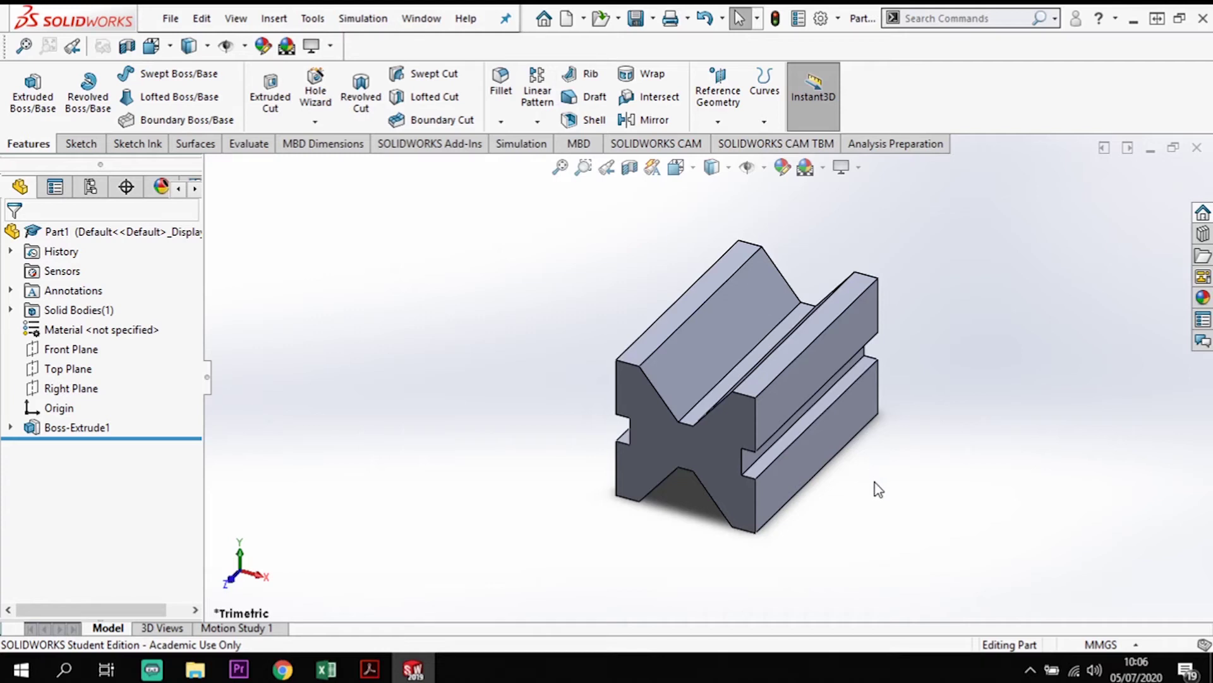
Assign 1060 Alloy from the Aluminium Alloys category as the part's material
click(101, 332)
right_click(102, 333)
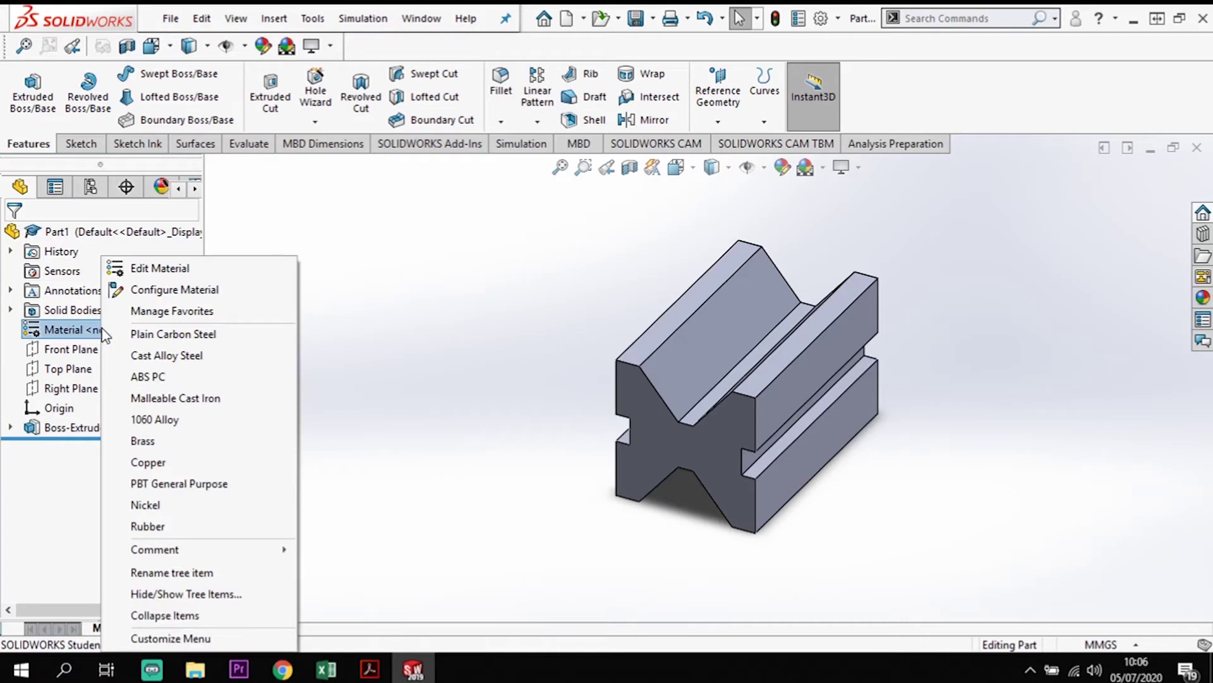
click(180, 267)
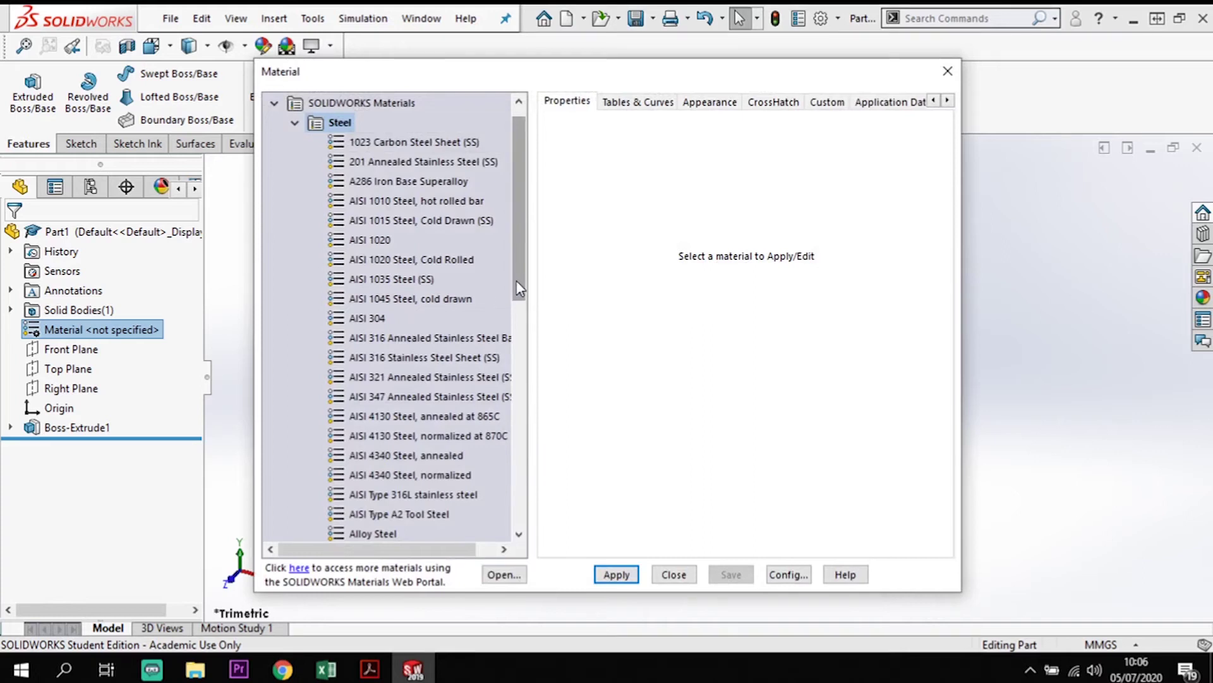
click(295, 123)
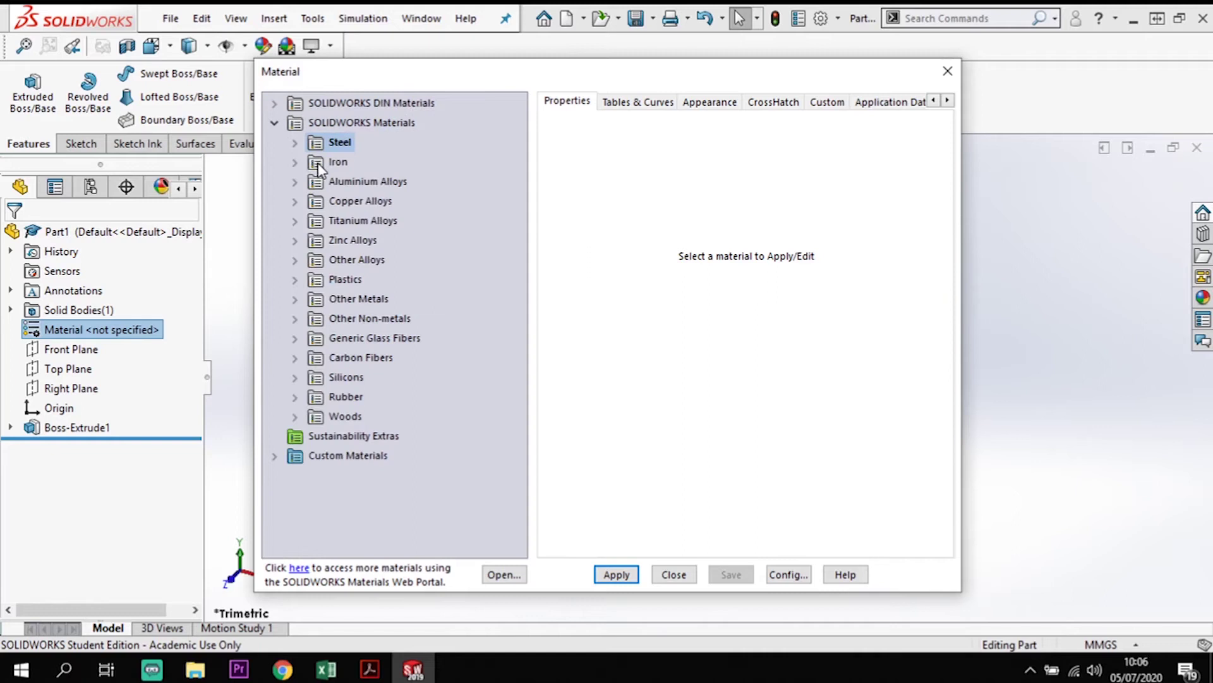
click(300, 182)
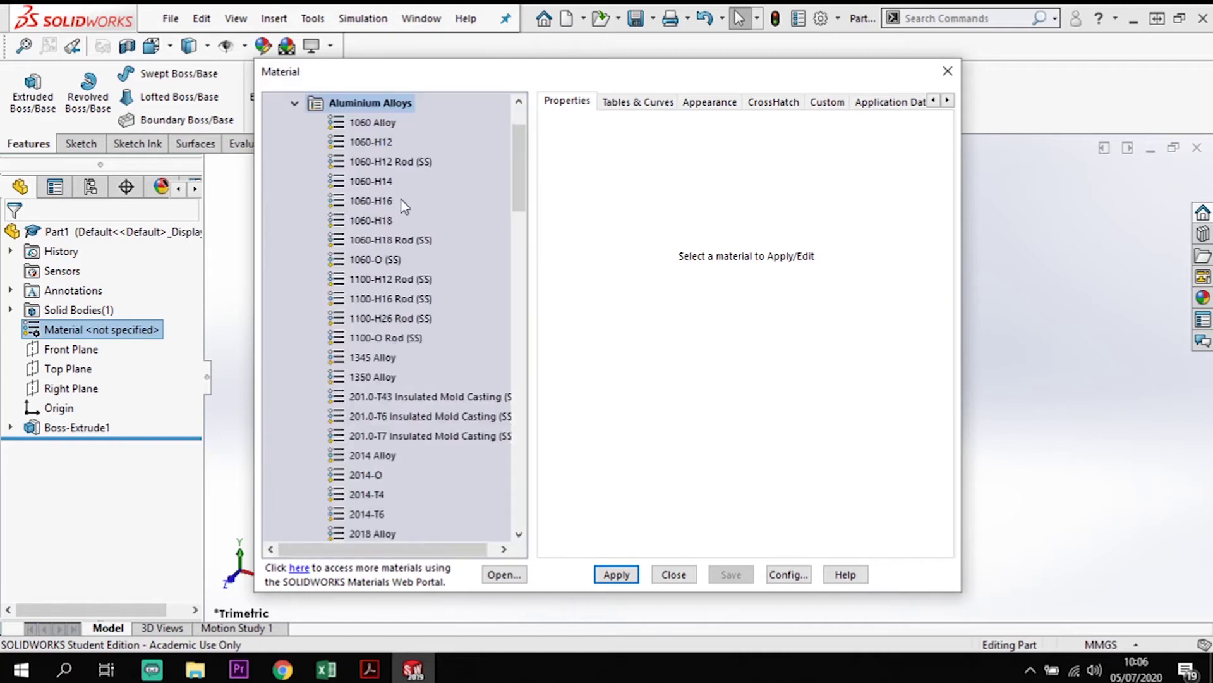
click(382, 123)
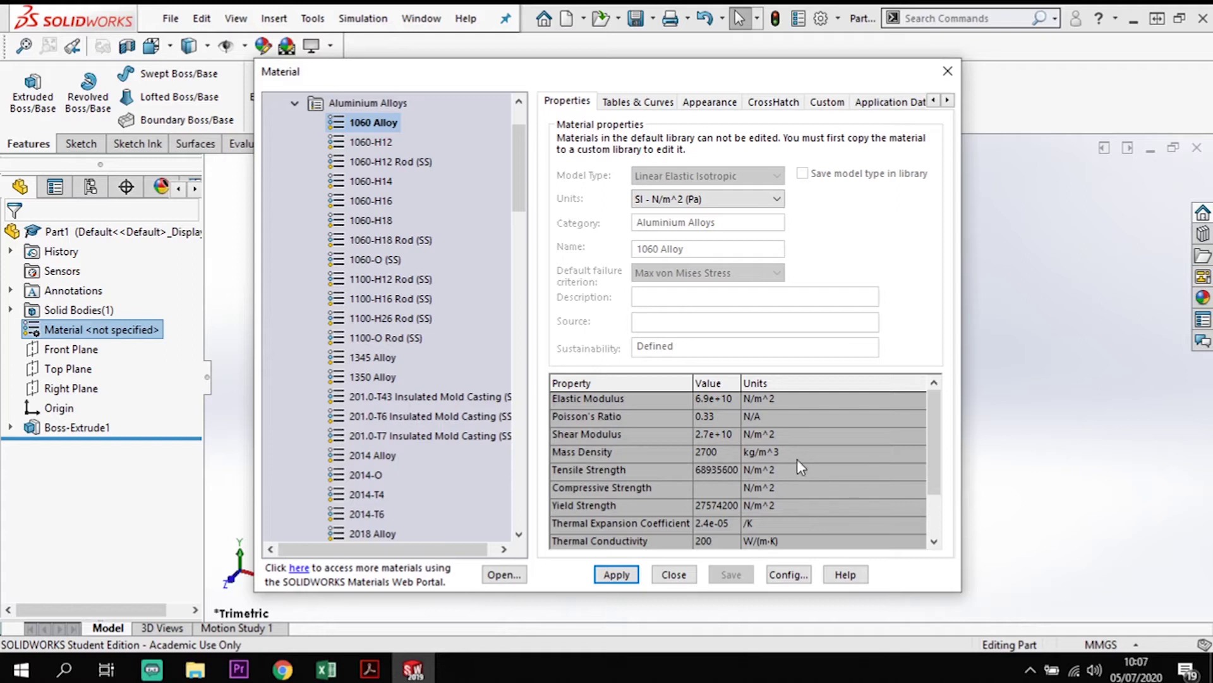
click(618, 575)
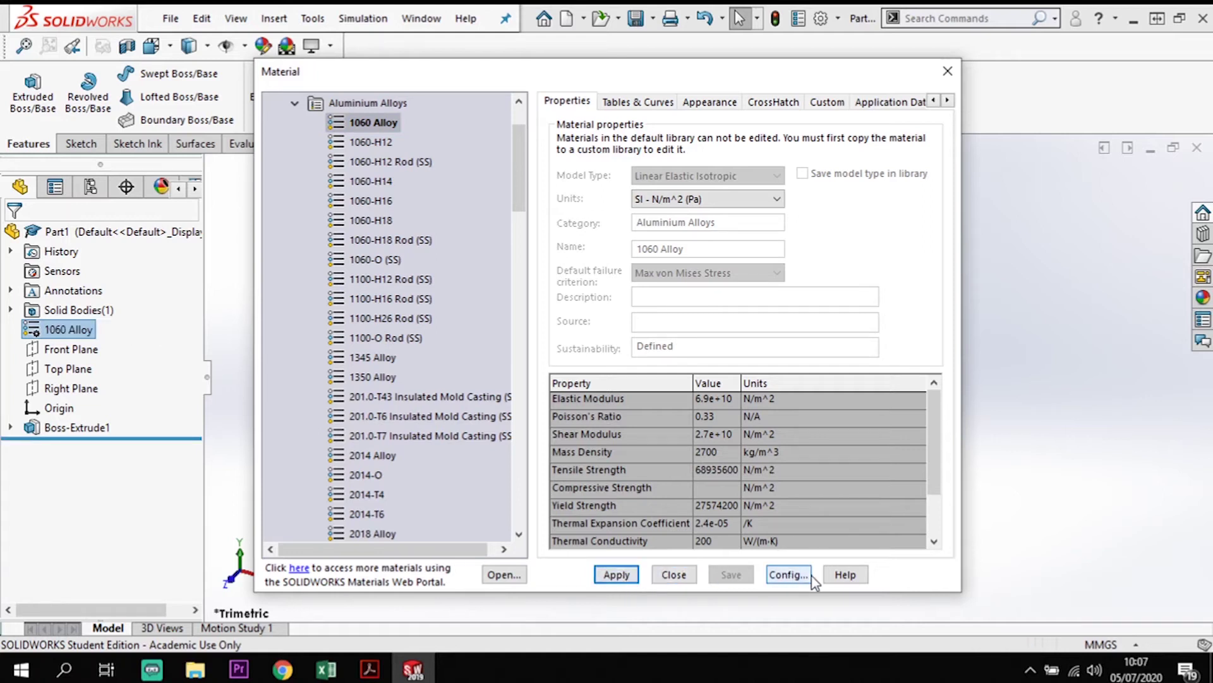
click(677, 577)
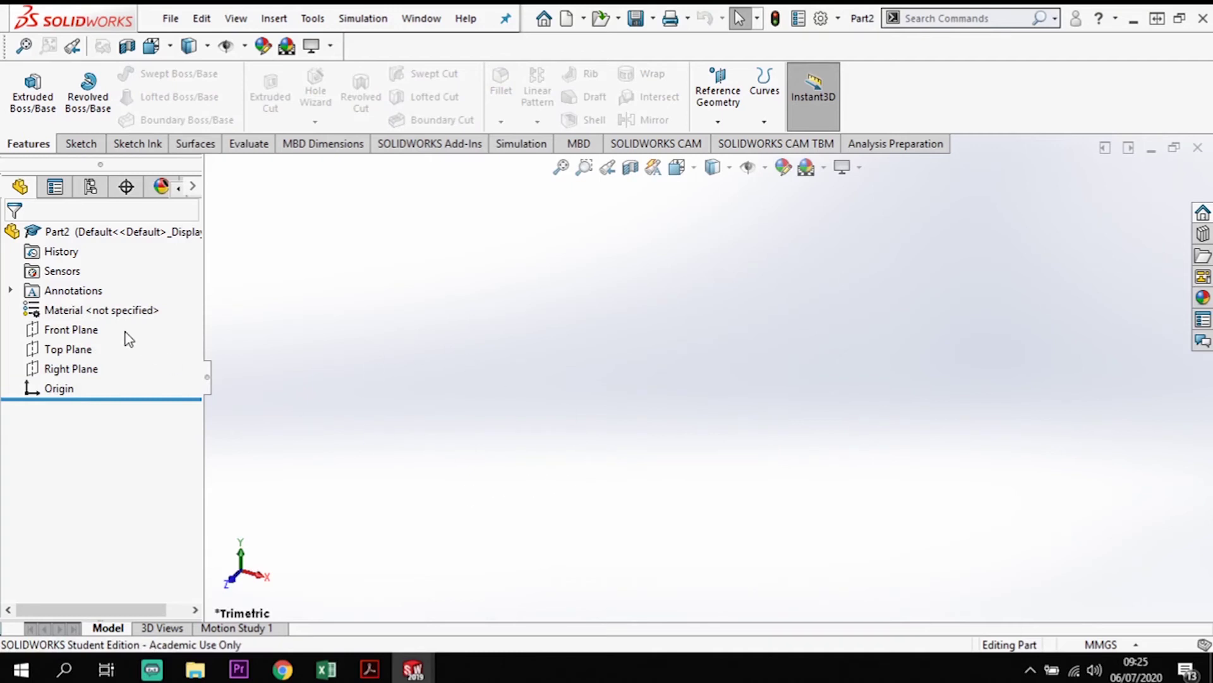
Start a sketch on the Front Plane and draw a vertical centerline about 103 mm long upward from the origin
click(56, 331)
click(87, 149)
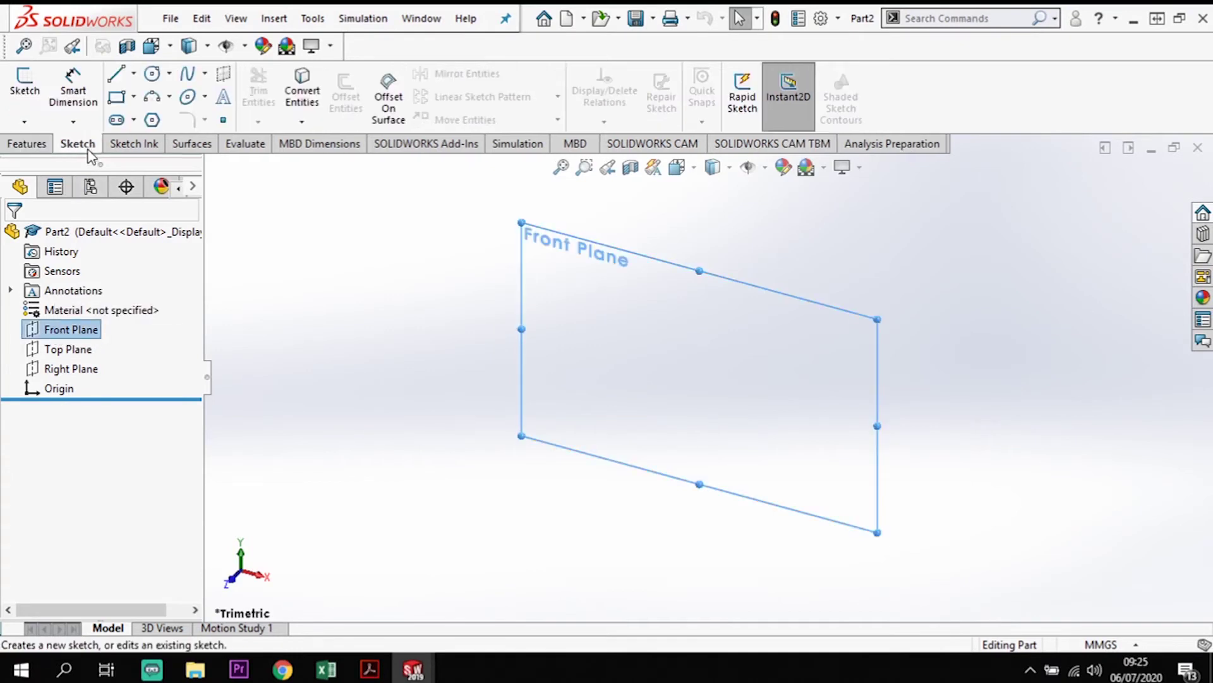
click(20, 92)
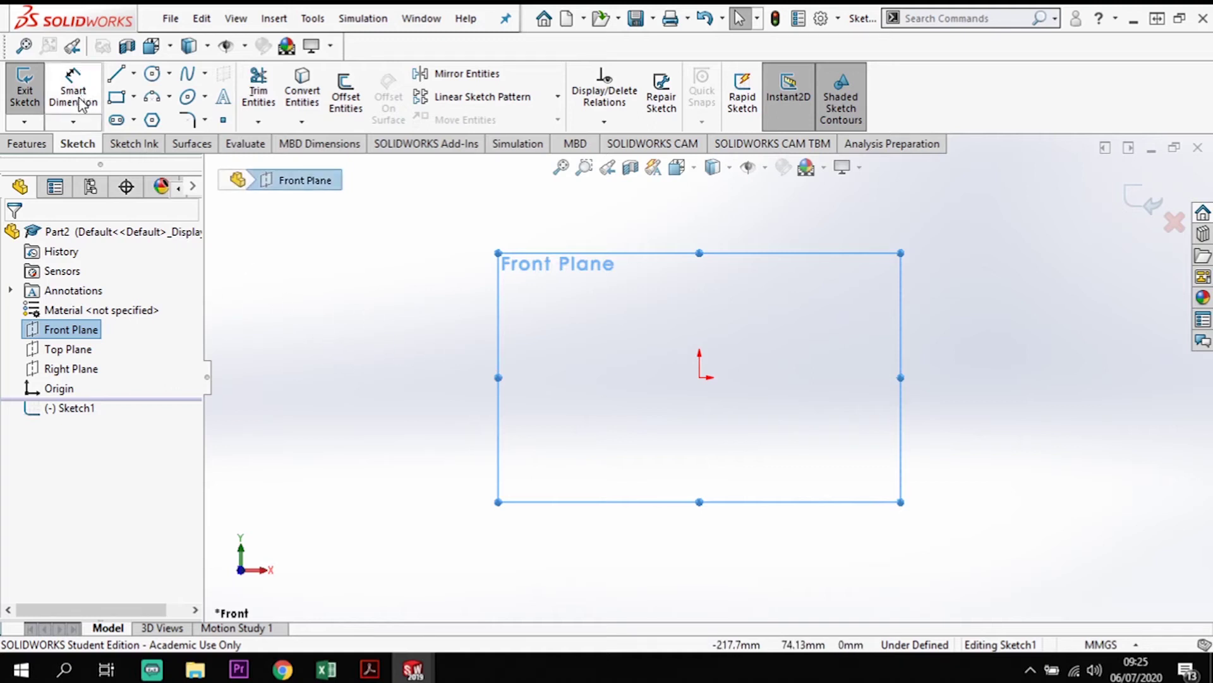
click(134, 74)
click(154, 117)
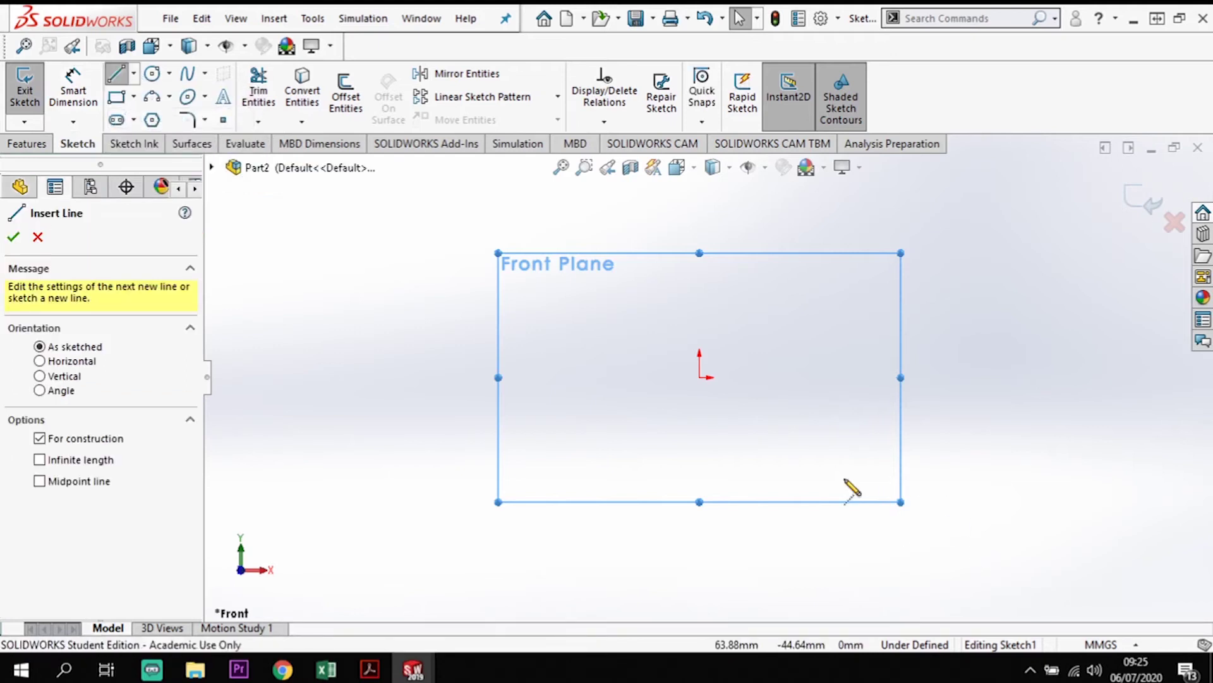
click(700, 378)
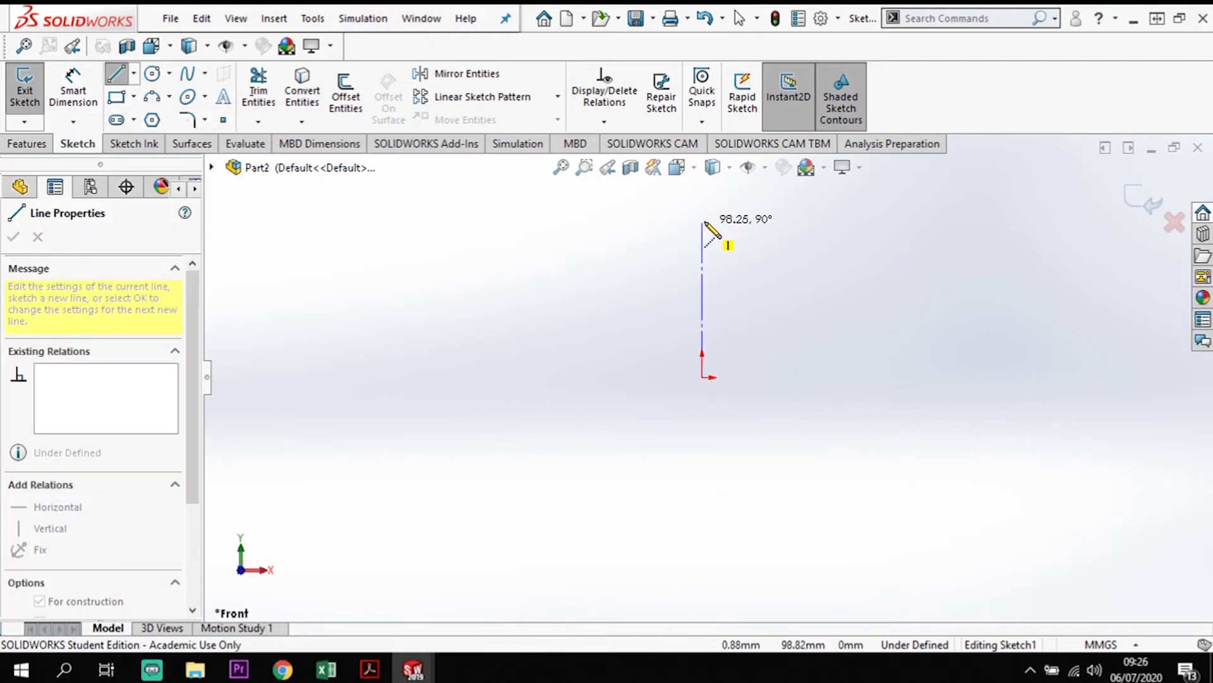
click(702, 216)
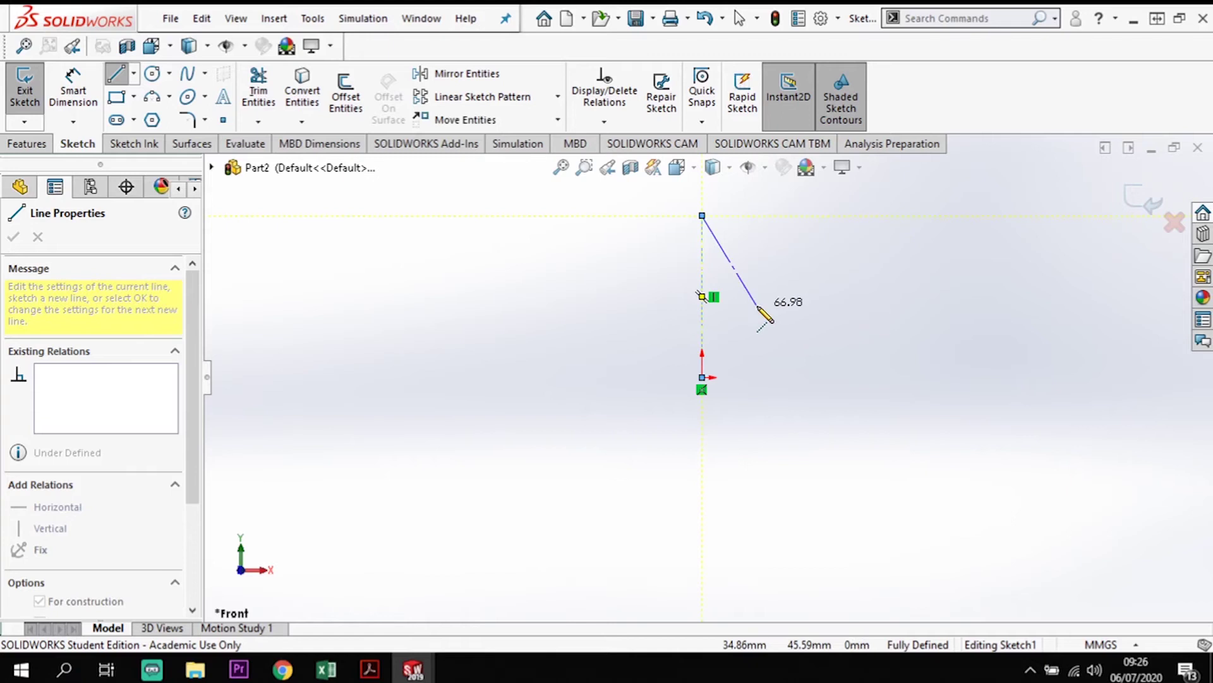
key(Escape)
Dimension the vertical centerline's length as 80 mm
click(73, 89)
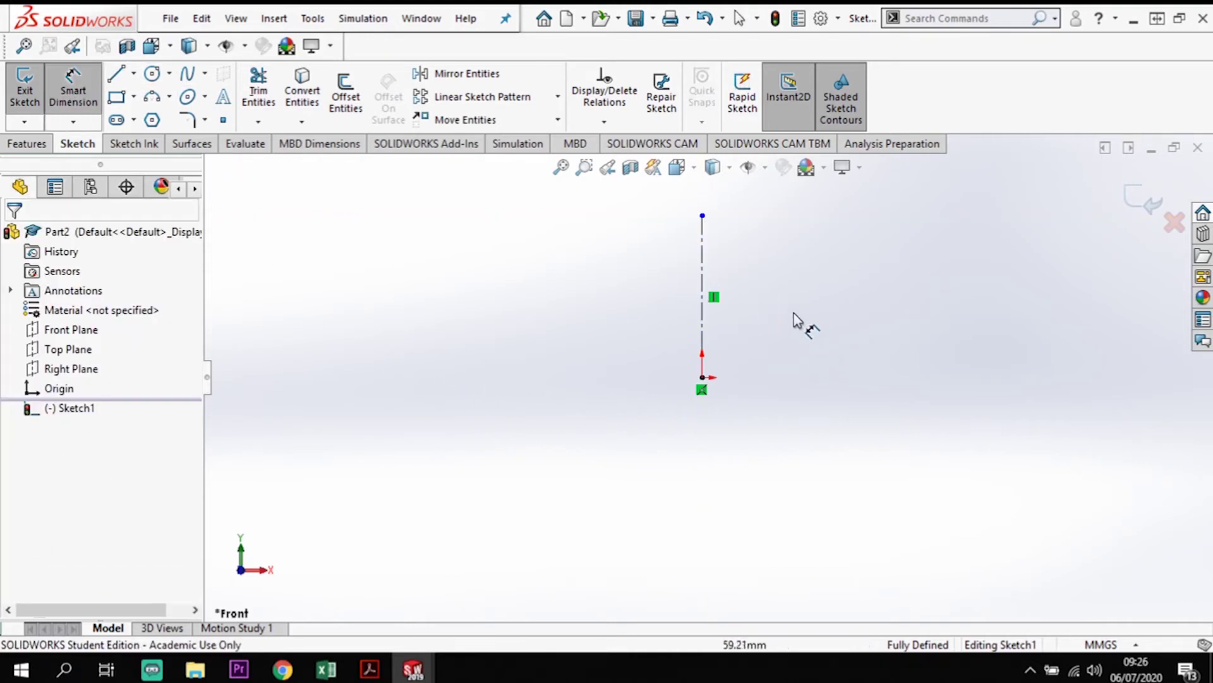
click(703, 279)
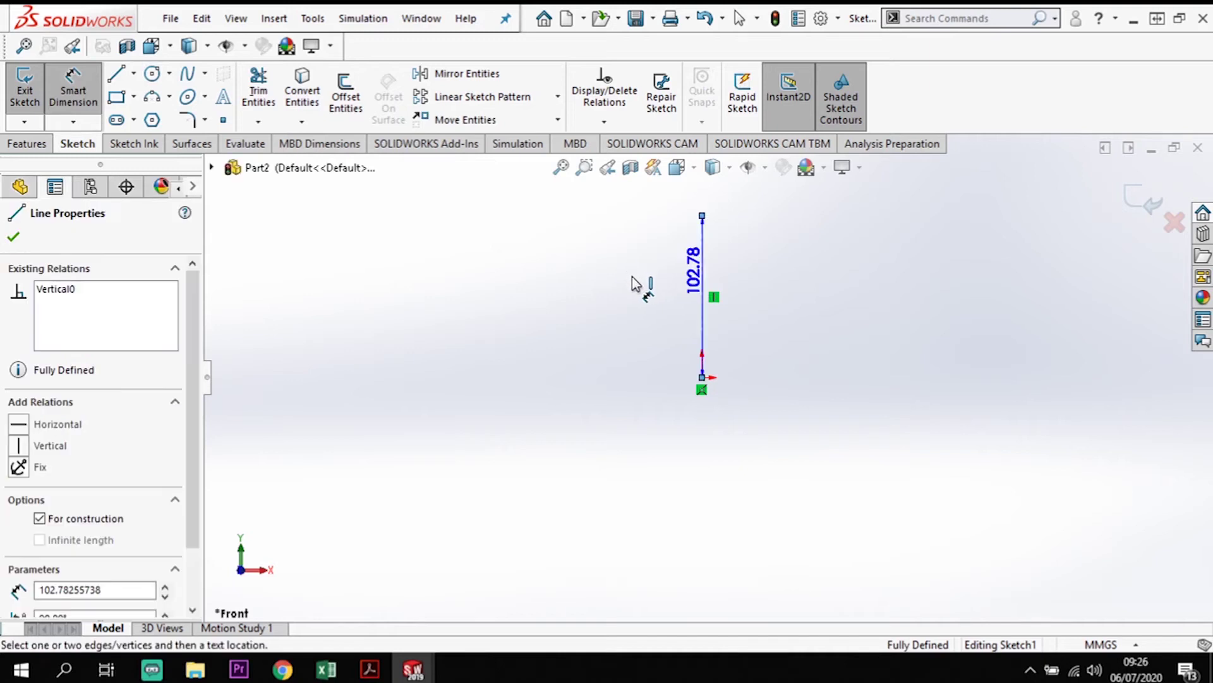
click(642, 285)
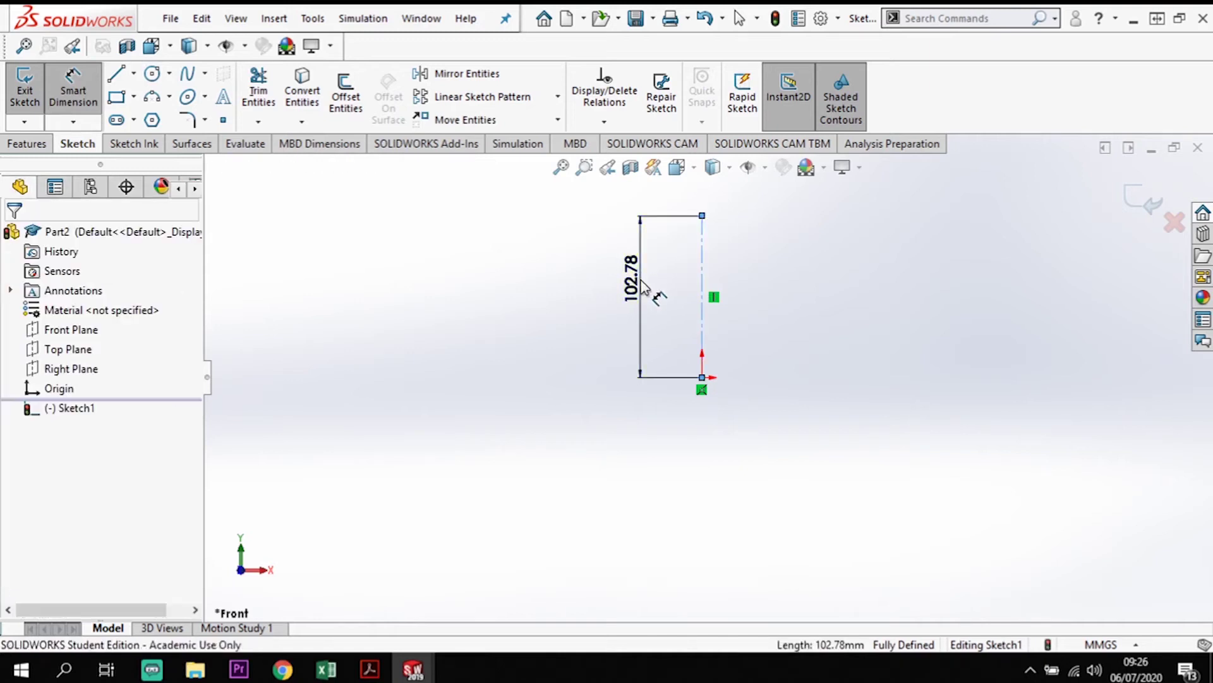
text(80)
key(Return)
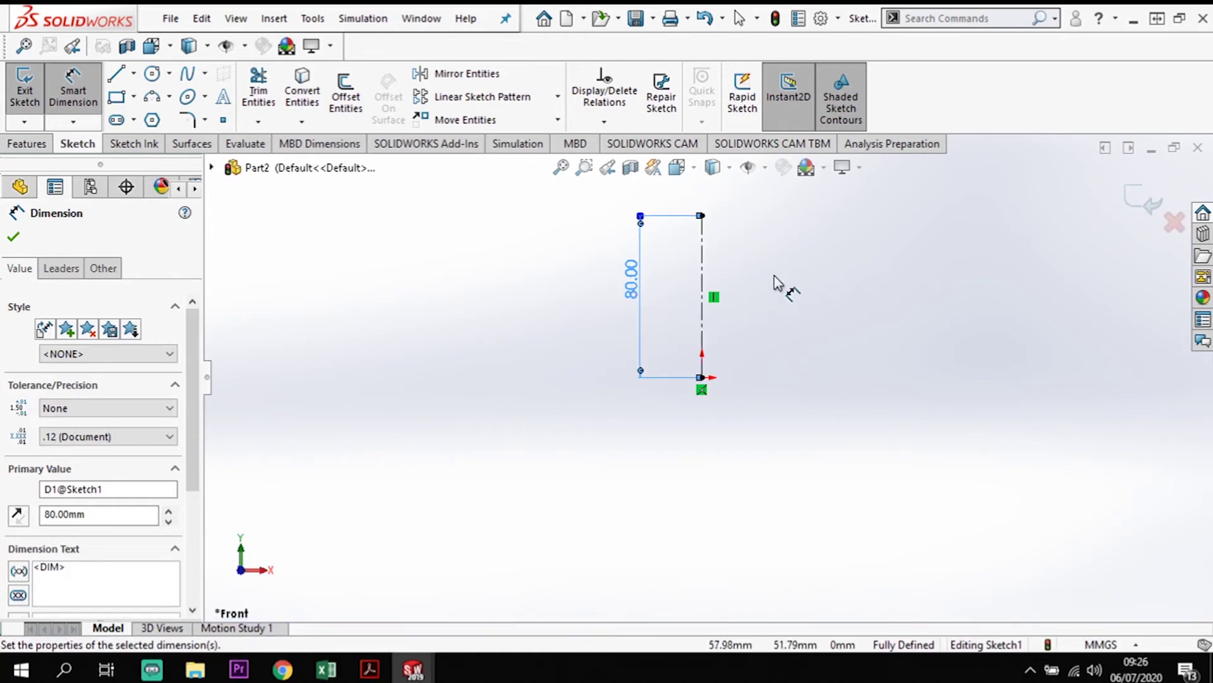
Sketch a circle about 44 mm in diameter centered on the vertical centerline, between its two endpoints
click(156, 75)
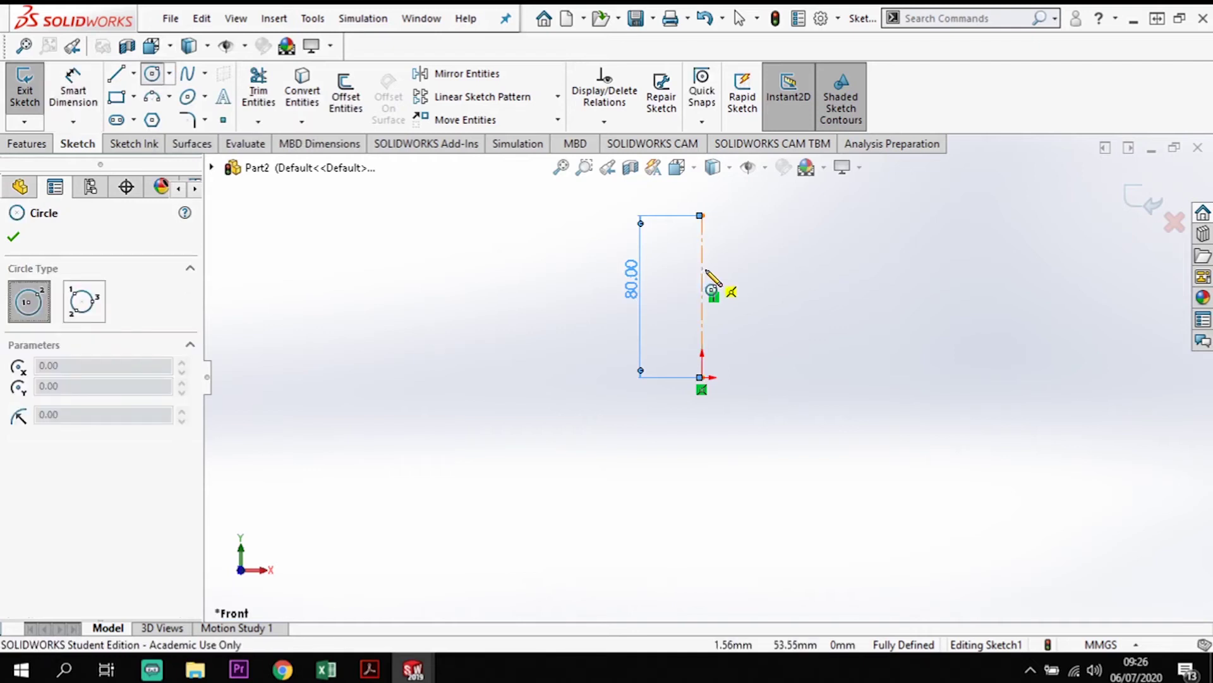
click(702, 278)
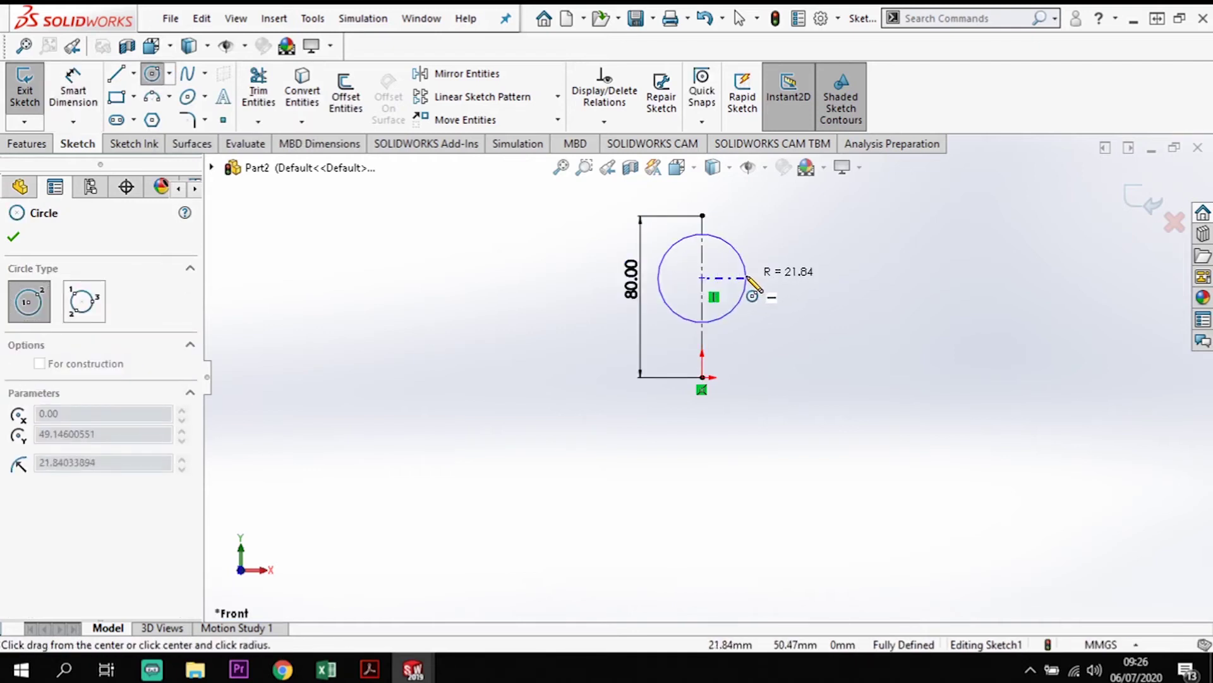
click(750, 278)
key(Escape)
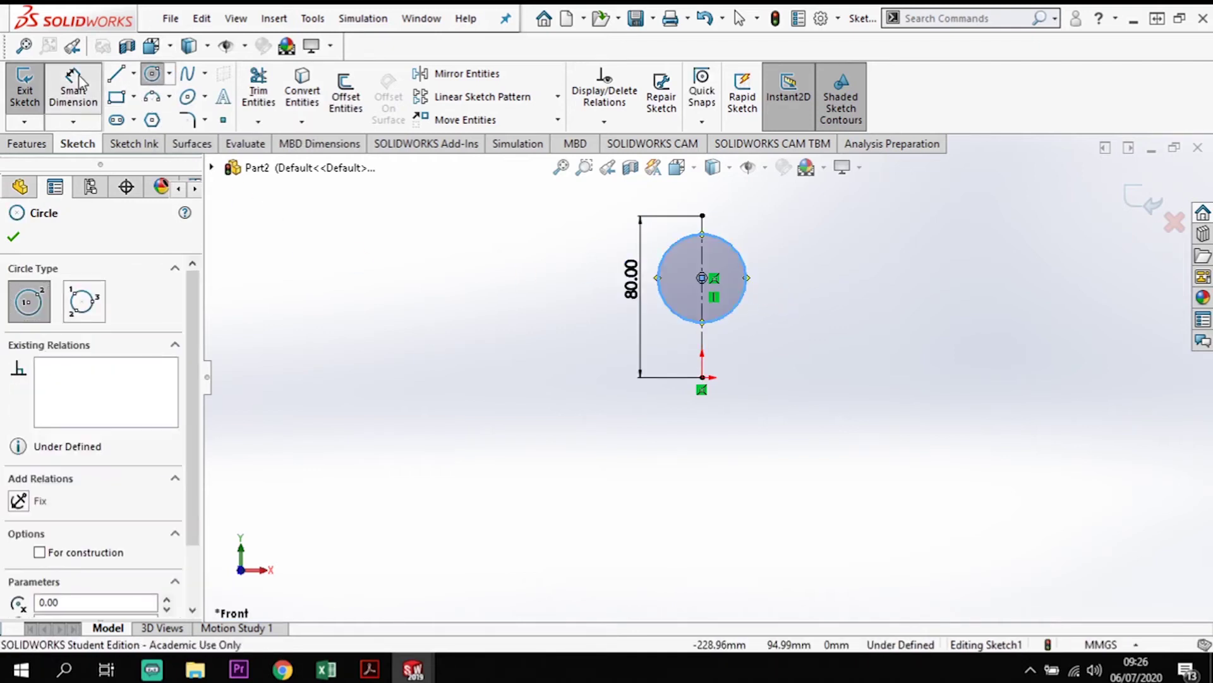
Dimension the vertical distance from the origin to the circle's center as 36 mm
key(d)
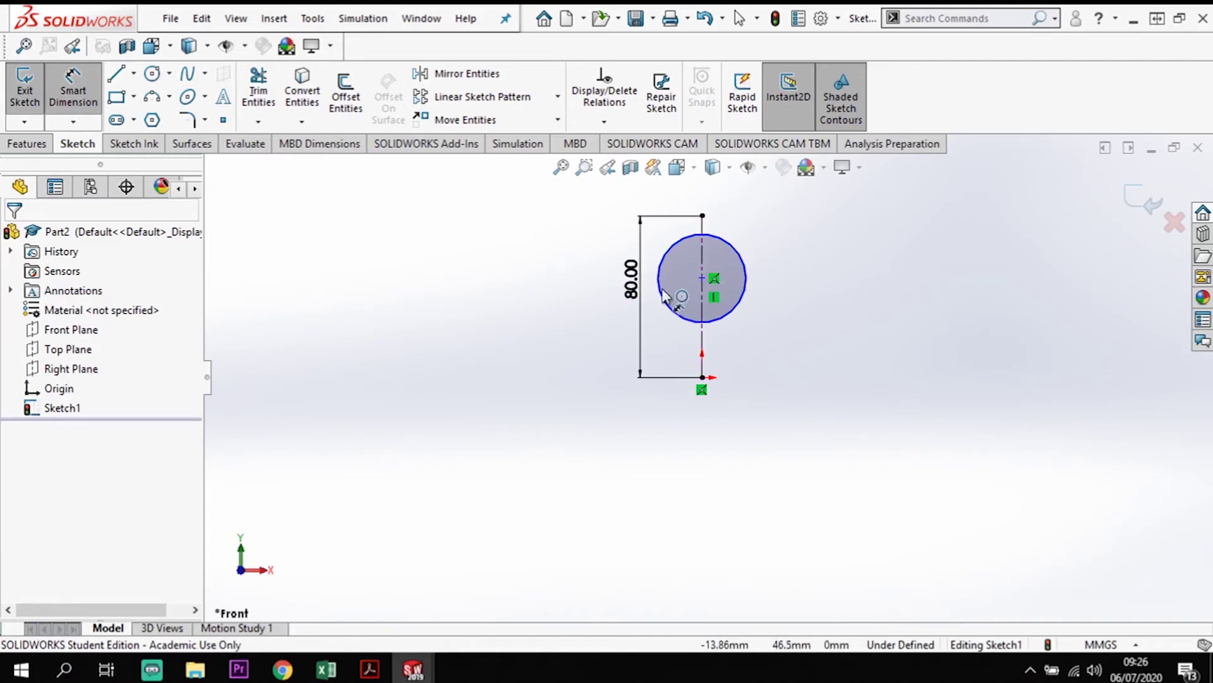
click(702, 278)
click(702, 378)
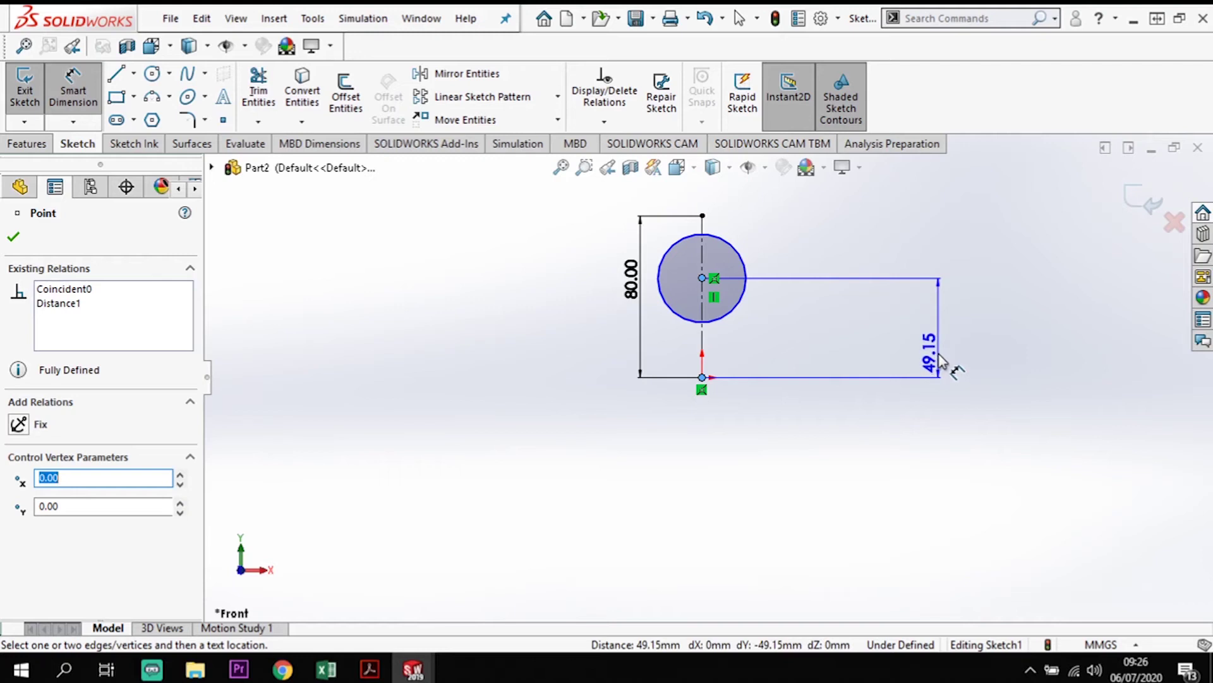
click(939, 356)
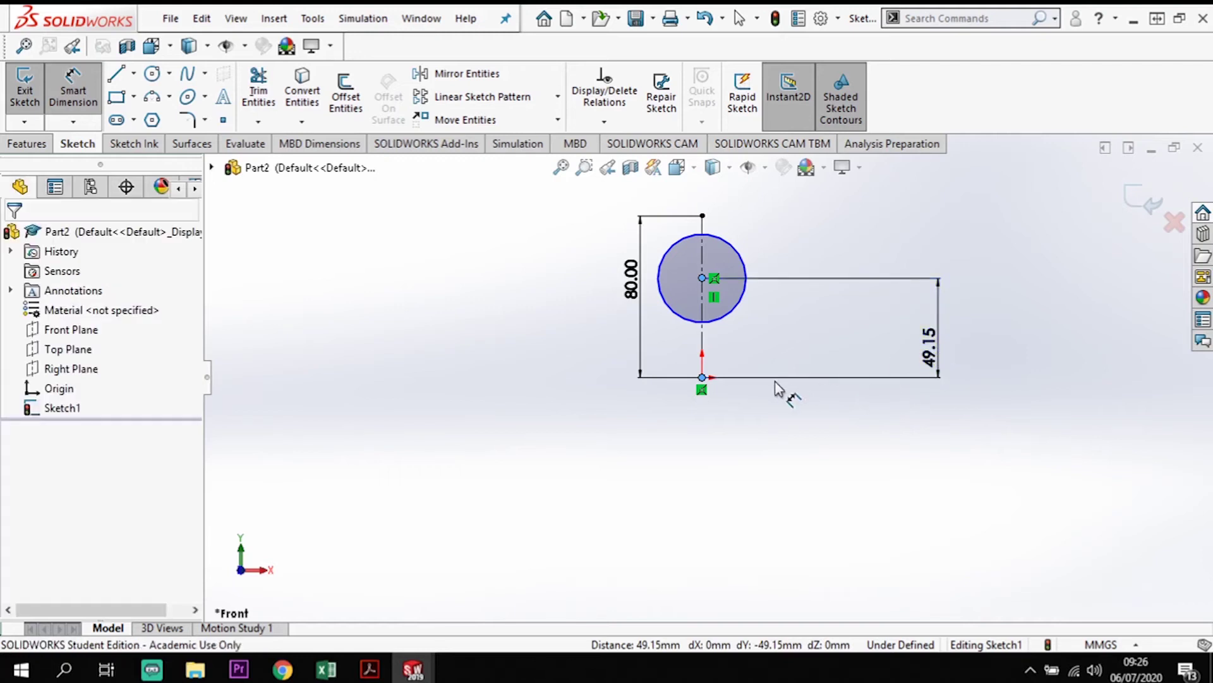
key(Return)
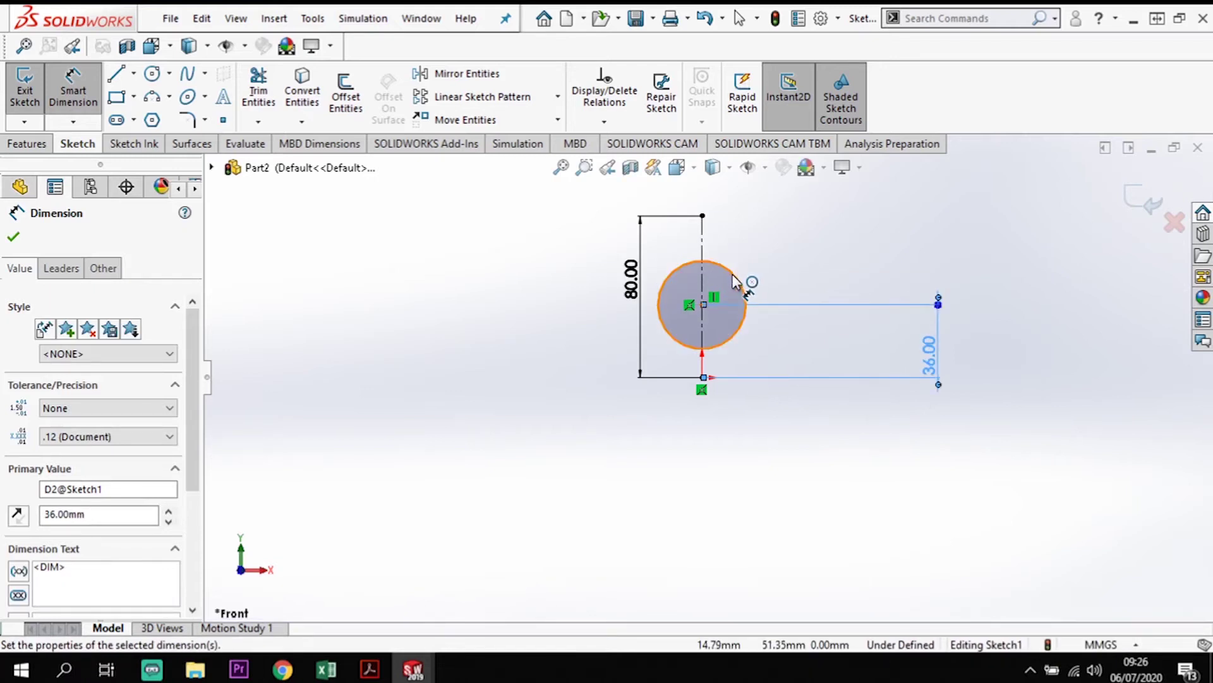
Dimension the circle's diameter as 48 mm
click(754, 270)
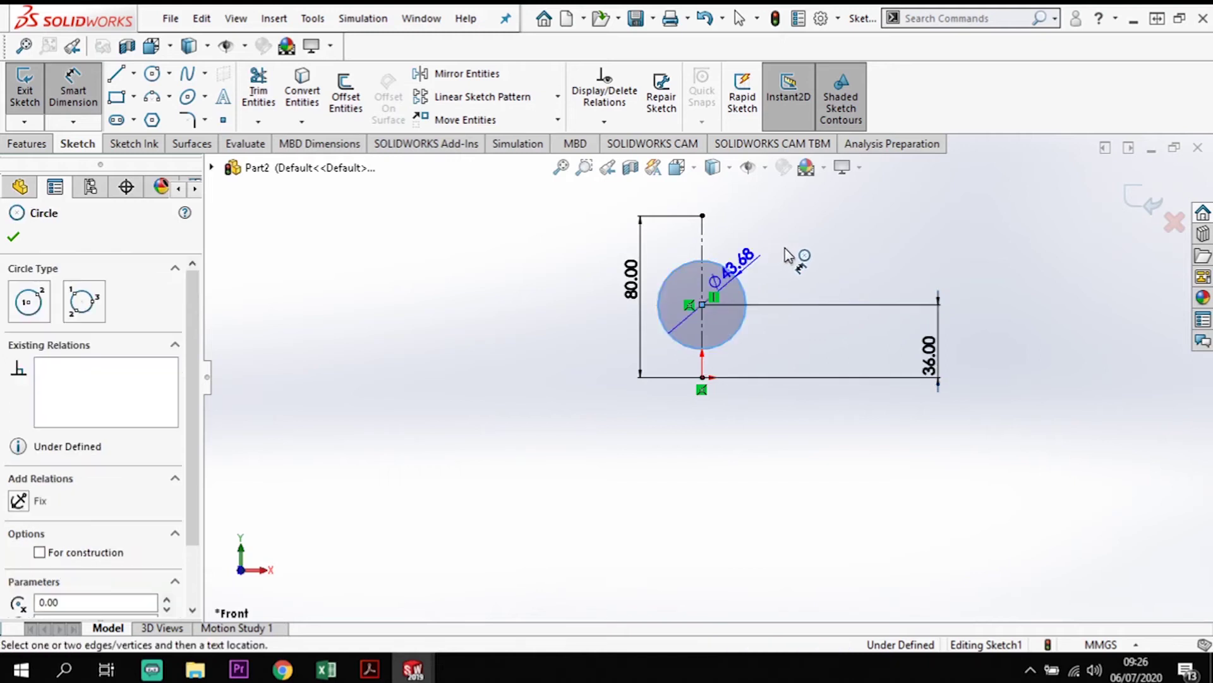
click(787, 258)
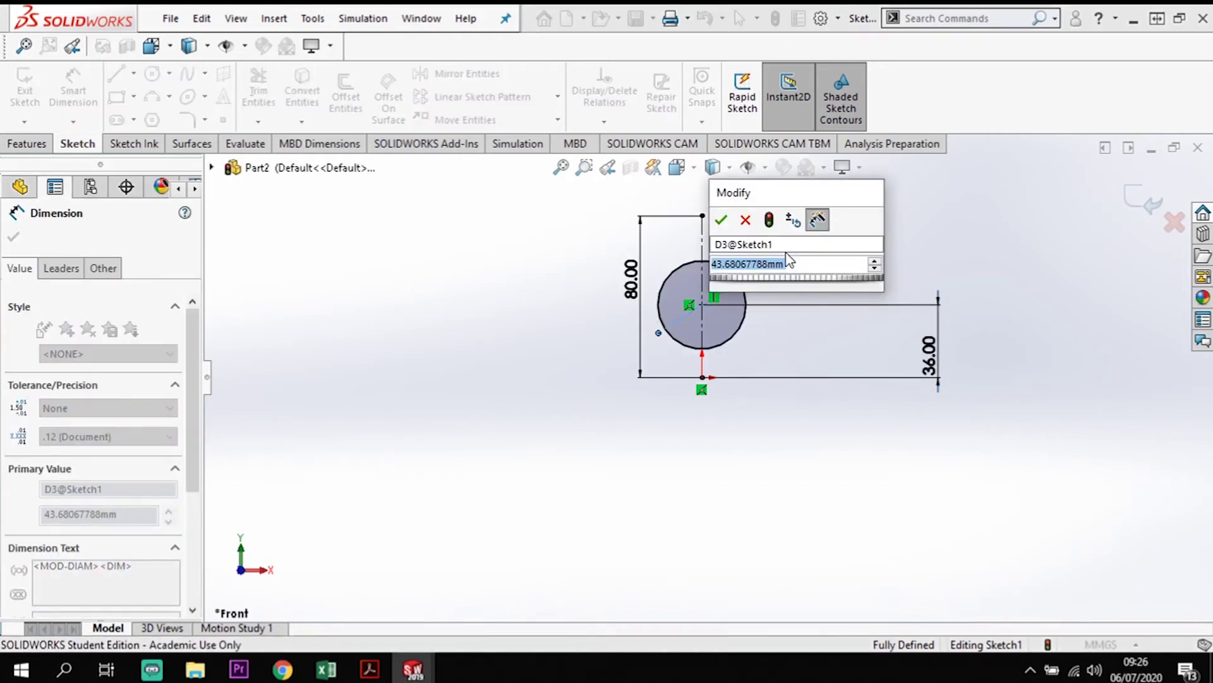
text(48)
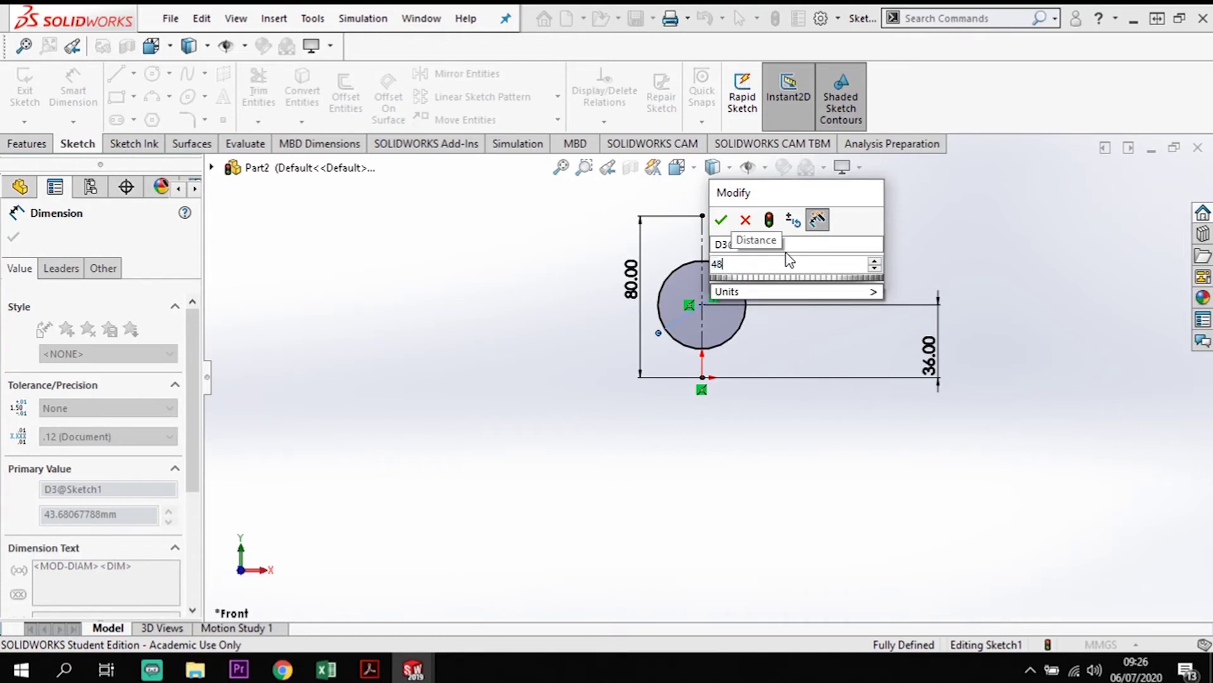
key(Return)
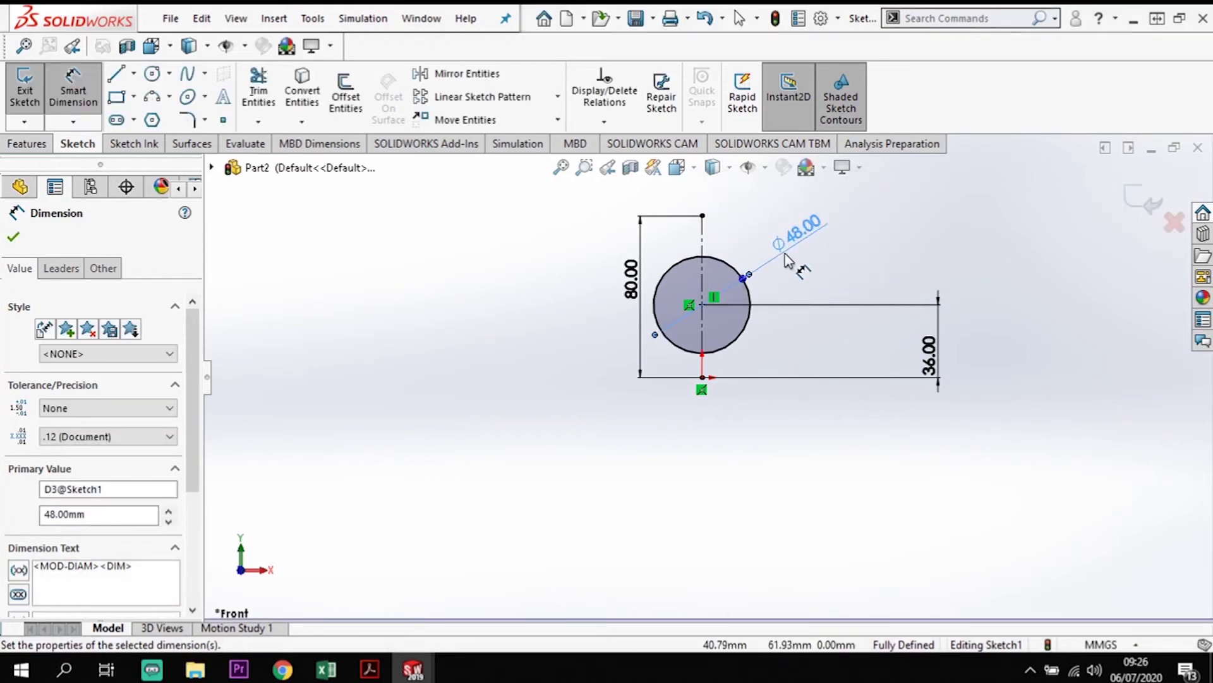
Sketch a larger concentric circle about 74 mm in diameter around the 48 mm circle
key(c)
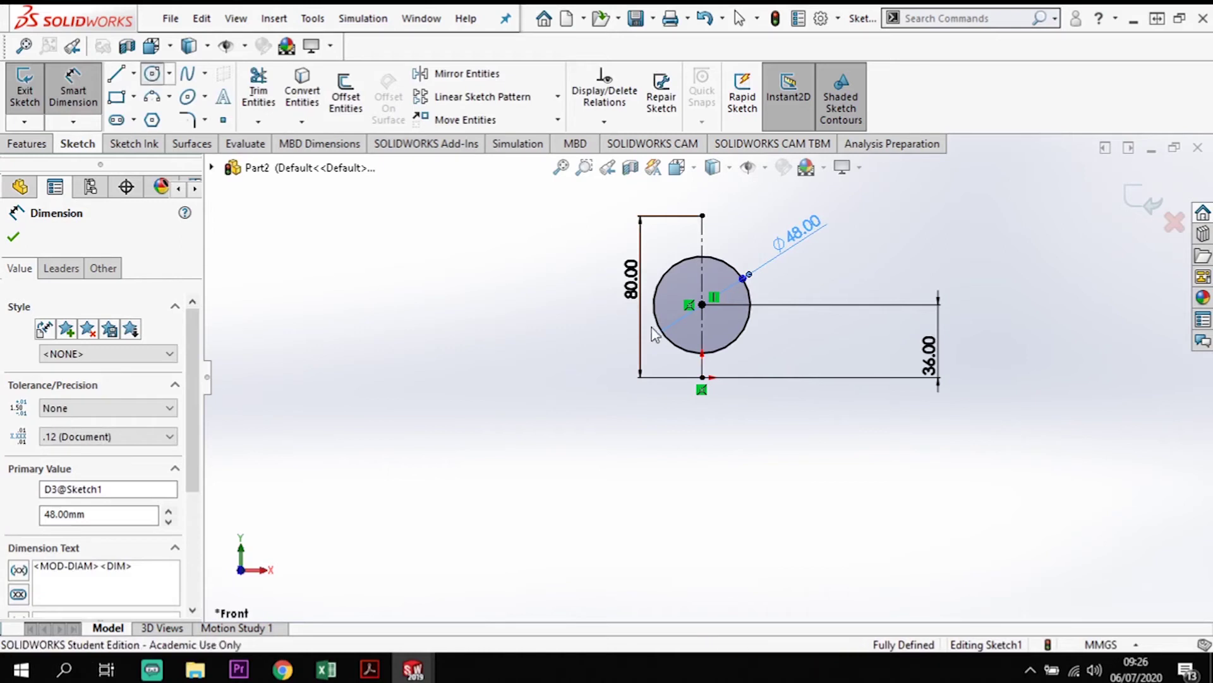
click(703, 305)
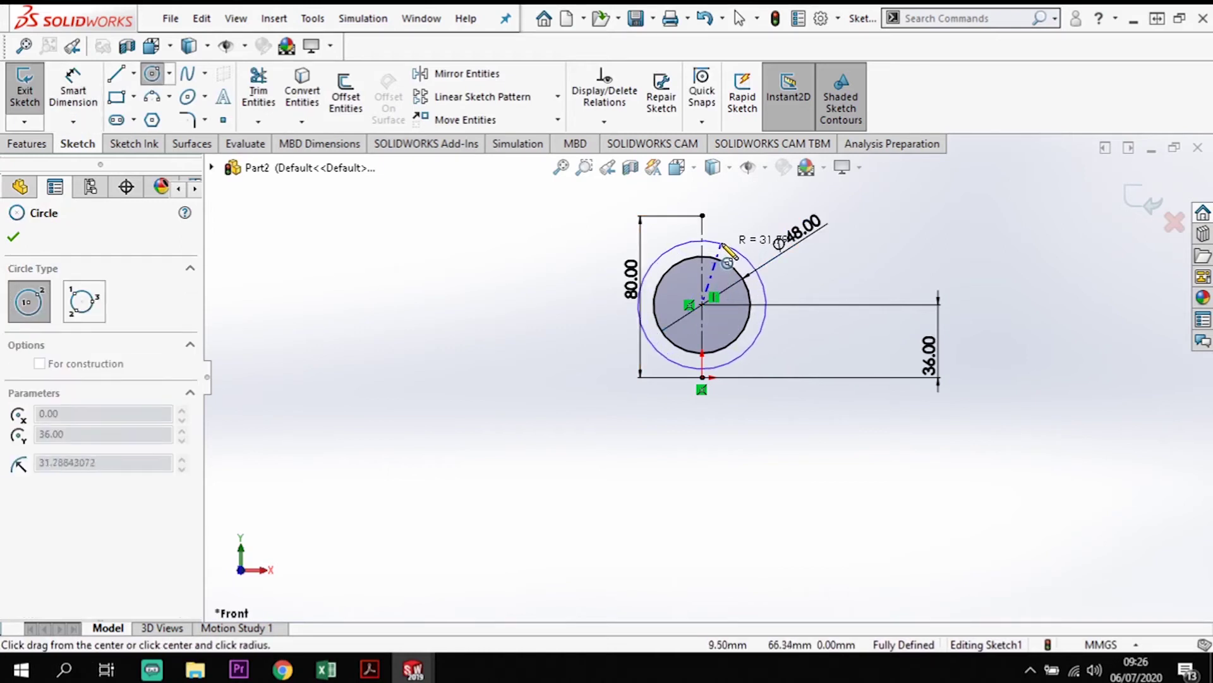
click(724, 232)
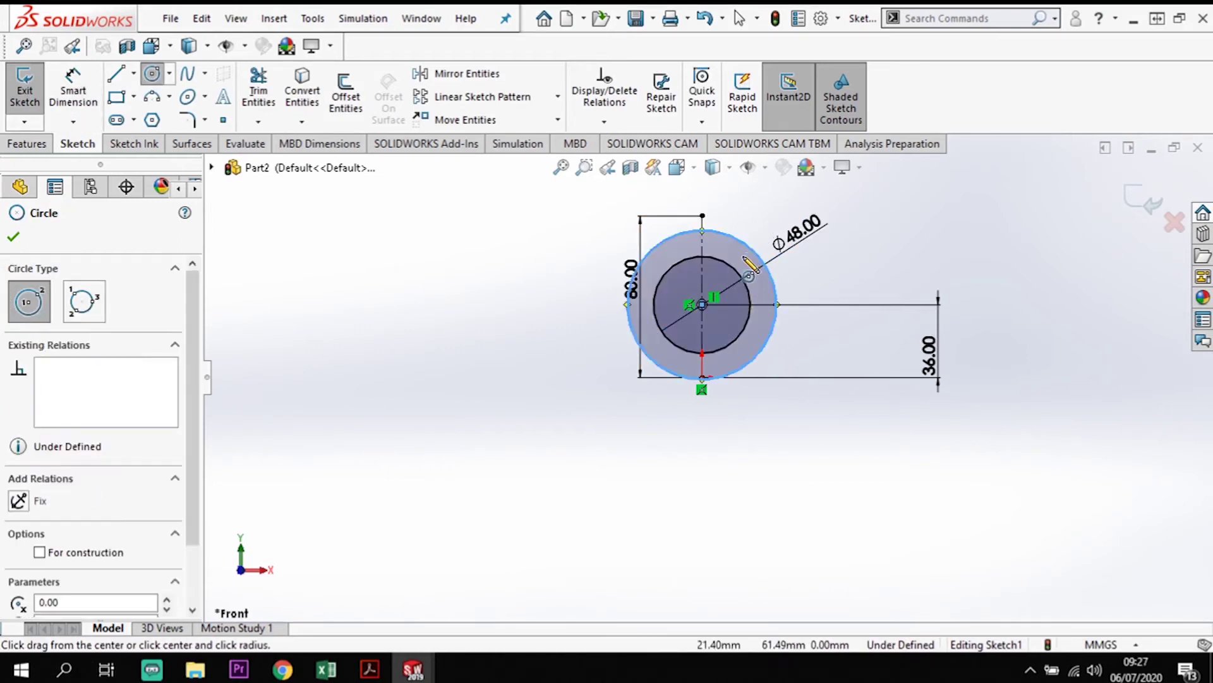
Dimension the outer circle's diameter as 36*2, giving 72 mm
click(73, 89)
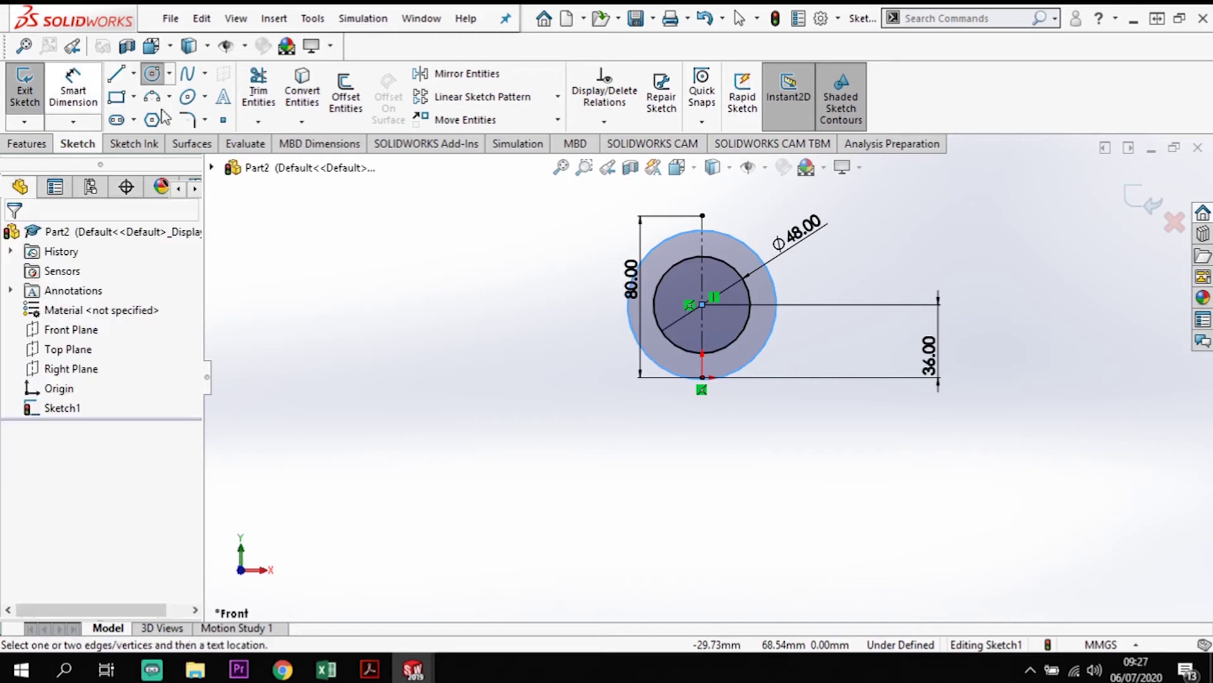
click(739, 246)
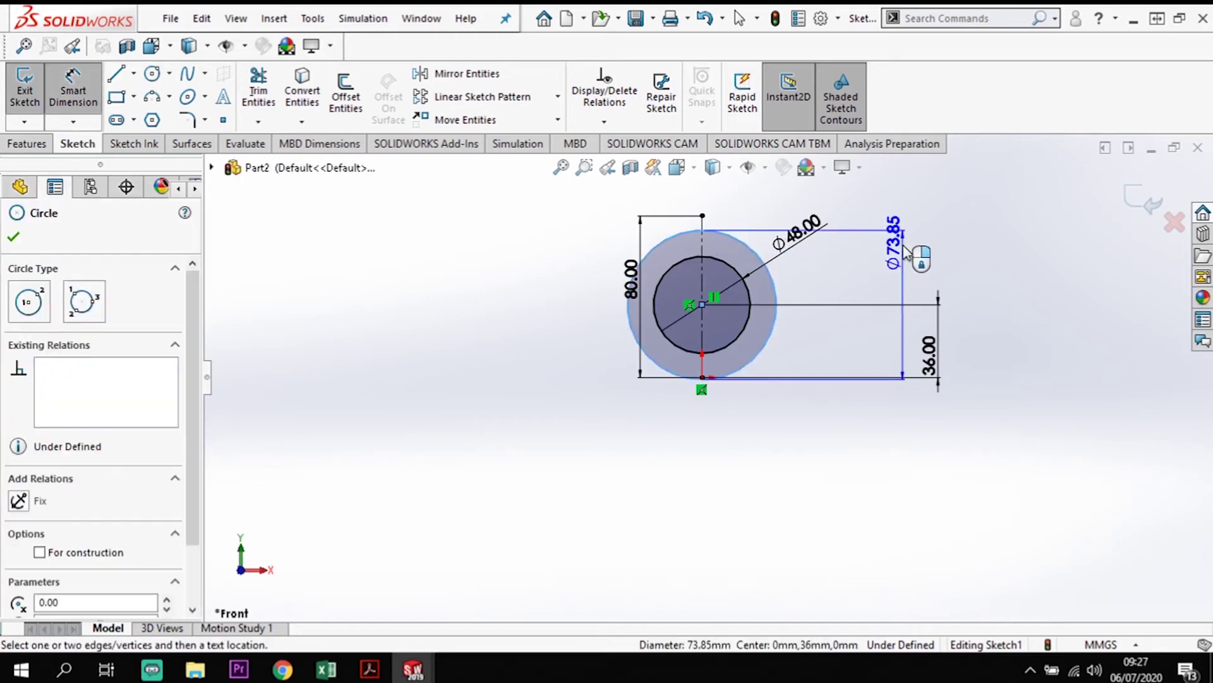
click(895, 243)
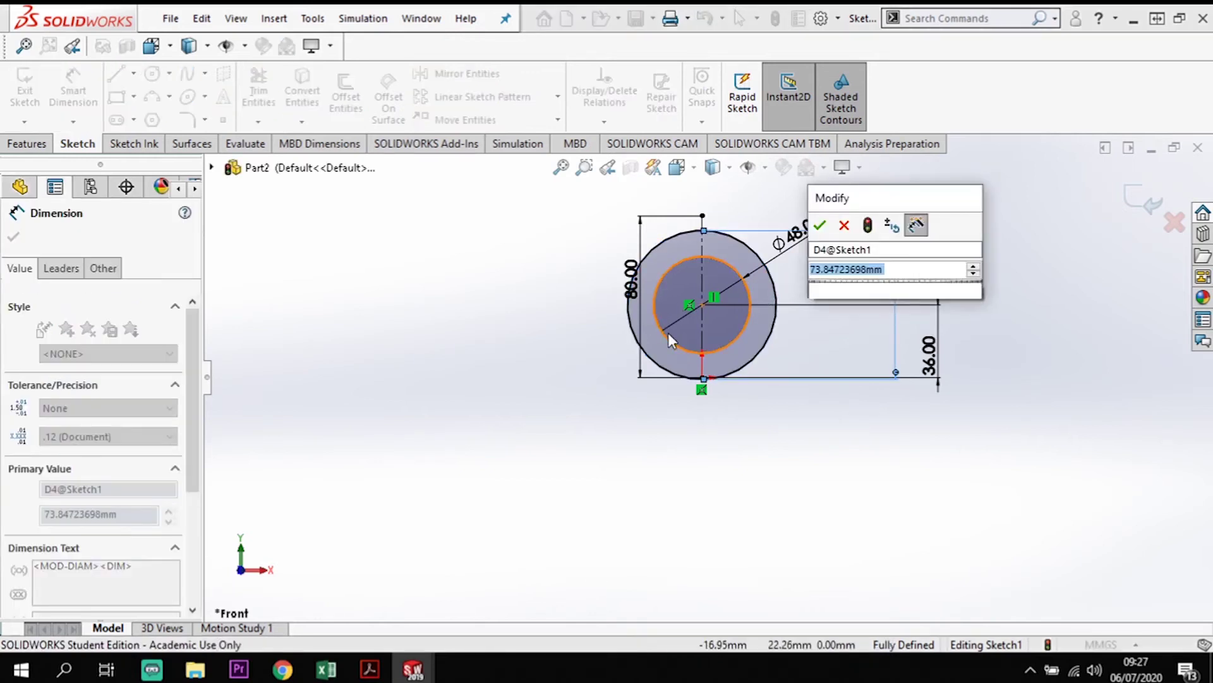
text(36*2)
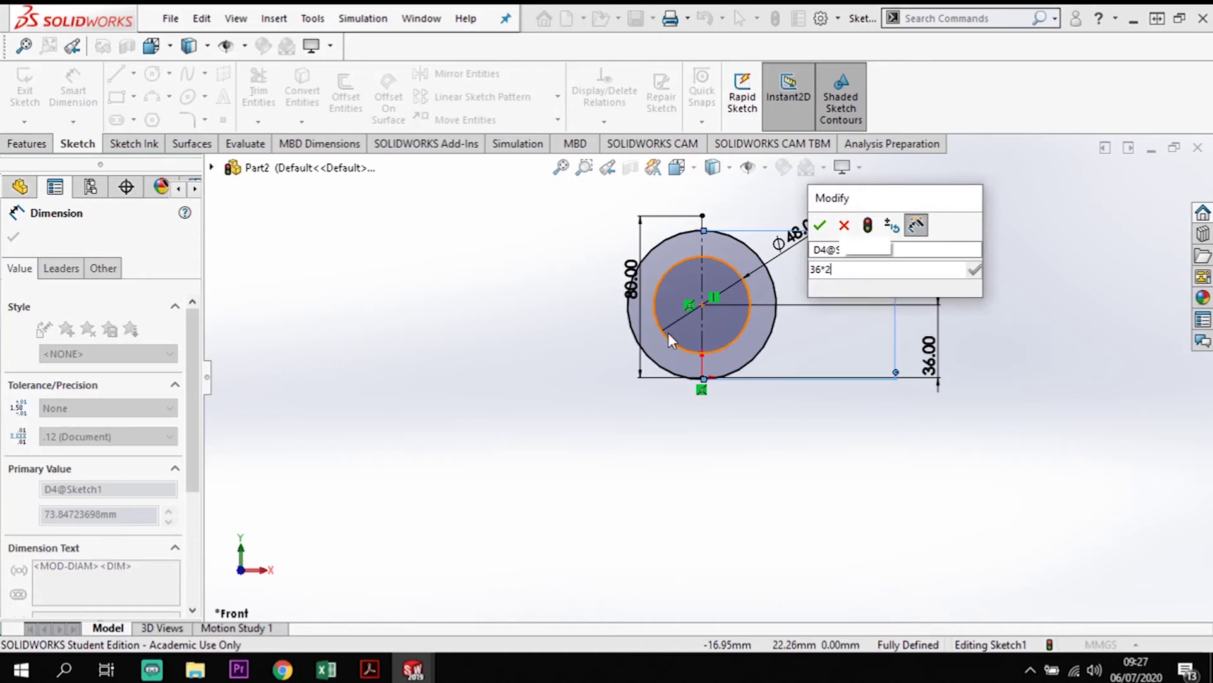
key(Return)
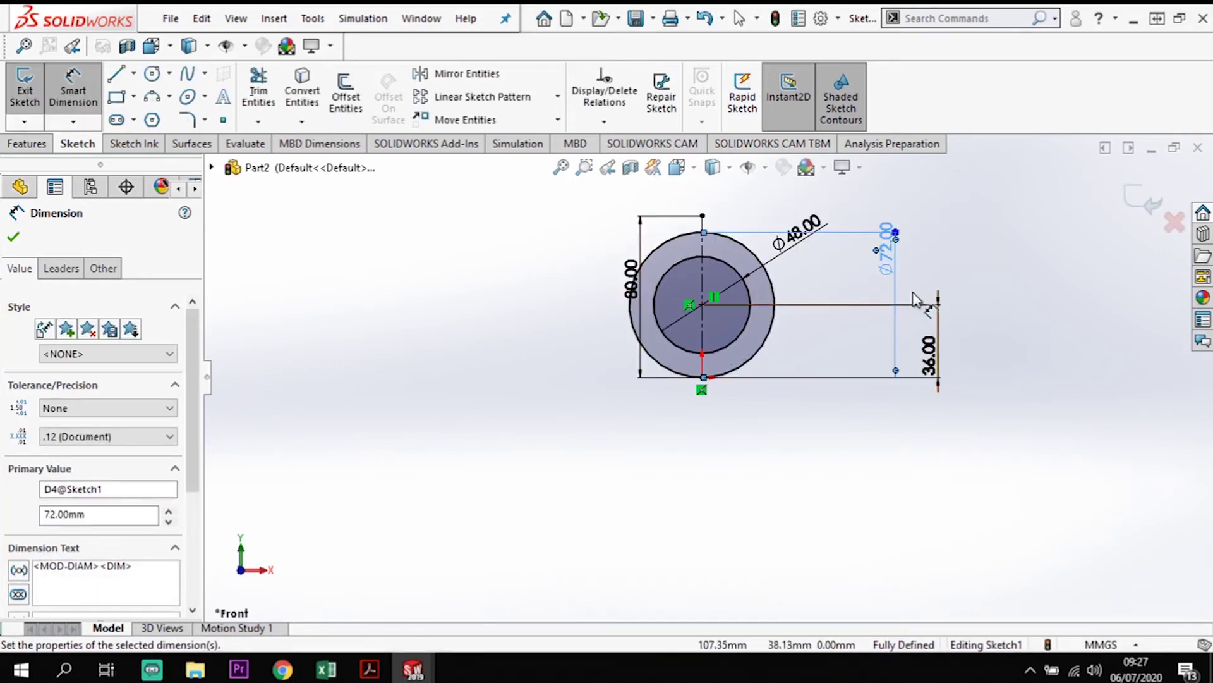
Move the 36 mm vertical dimension farther out, beyond the 72 mm diameter dimension
drag(942, 349, 1018, 352)
click(1024, 449)
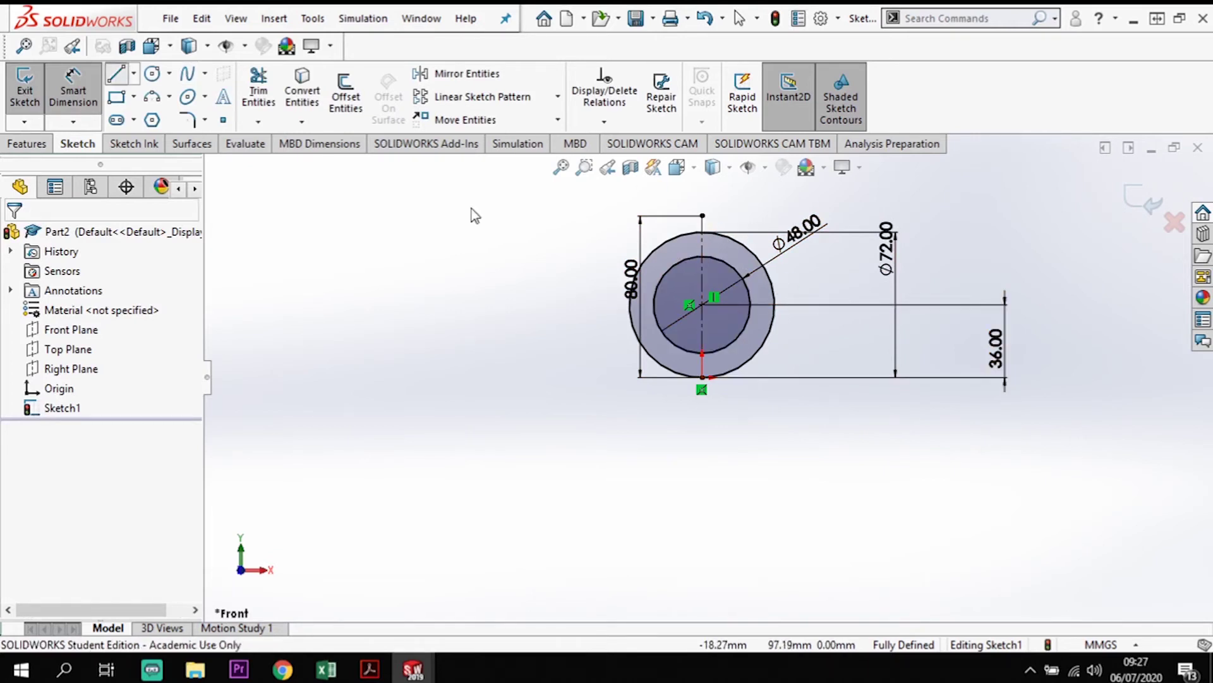
key(l)
click(703, 216)
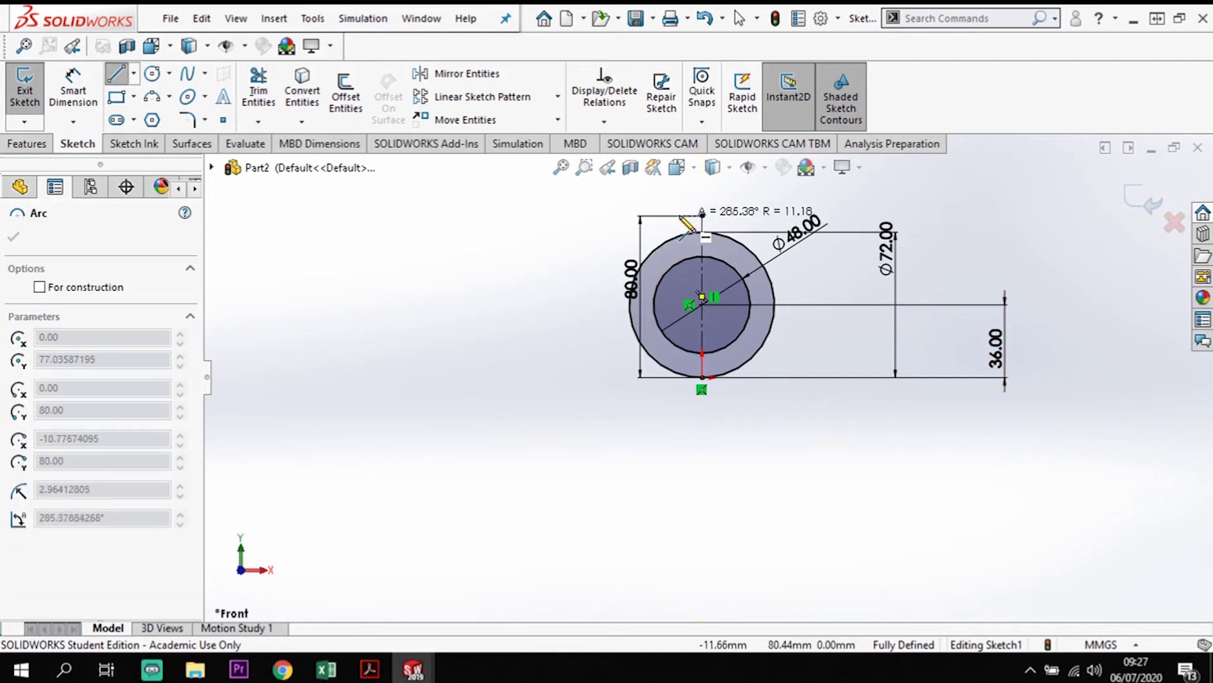
key(Escape)
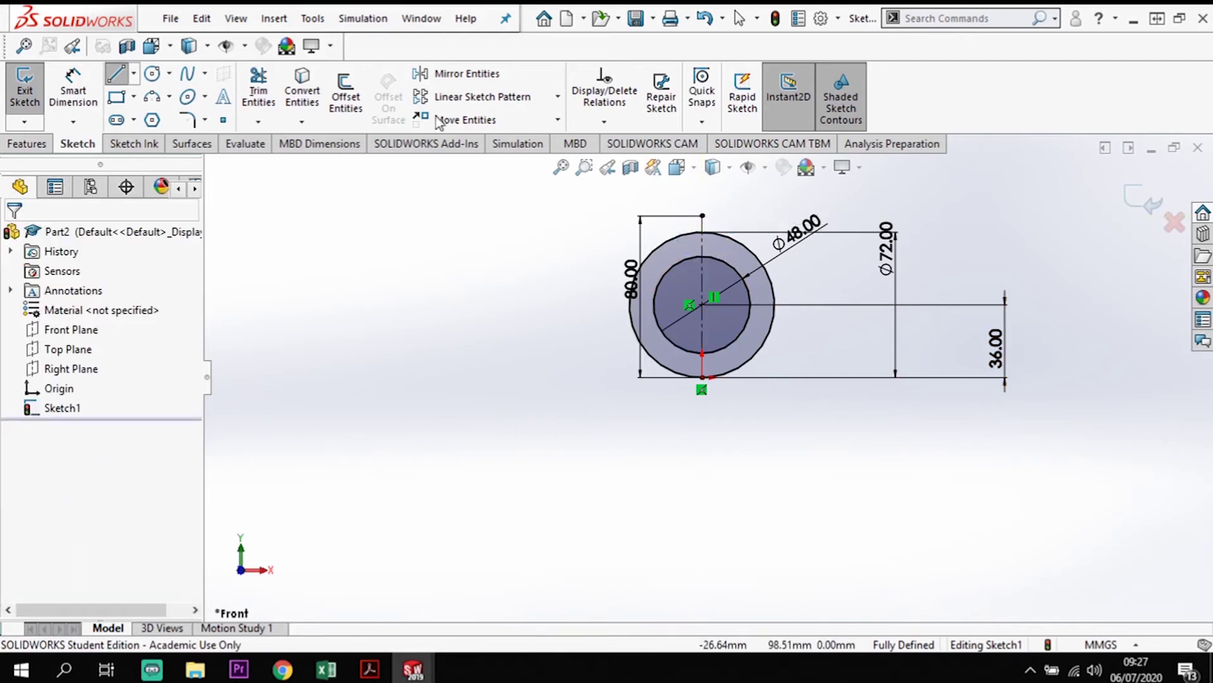
Sketch a horizontal line about 10 mm long leftward from the centerline's upper endpoint, followed by a vertical line down to the outer circle
click(116, 74)
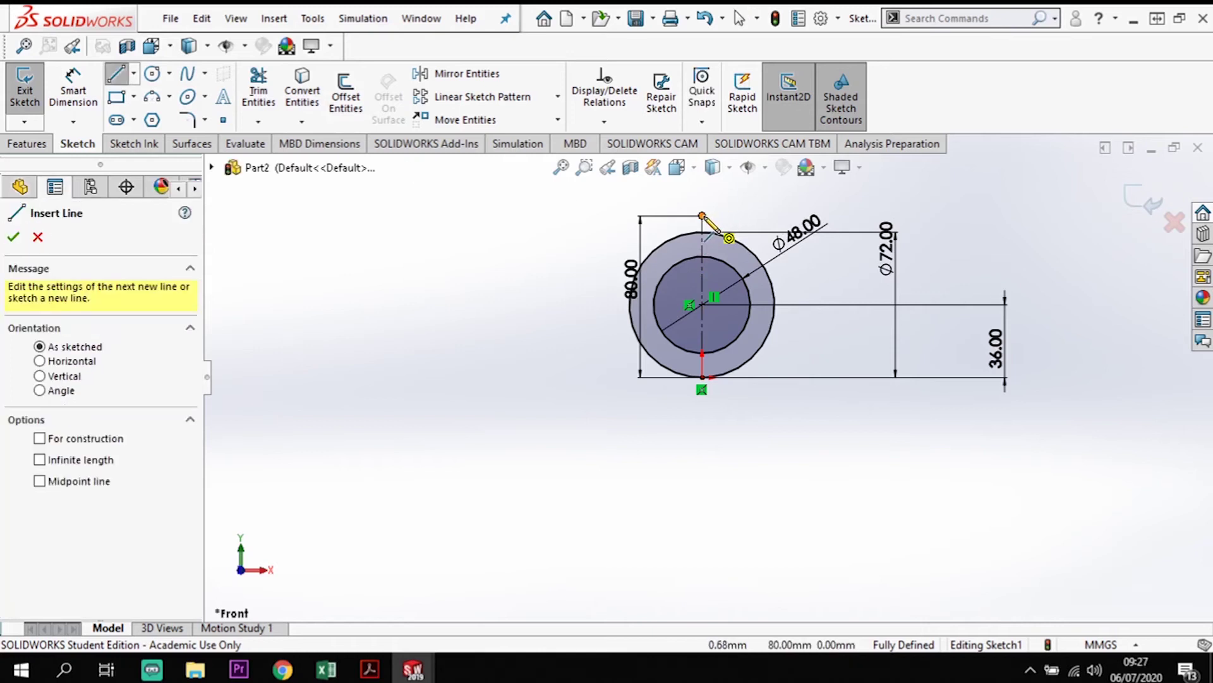
click(702, 216)
click(683, 216)
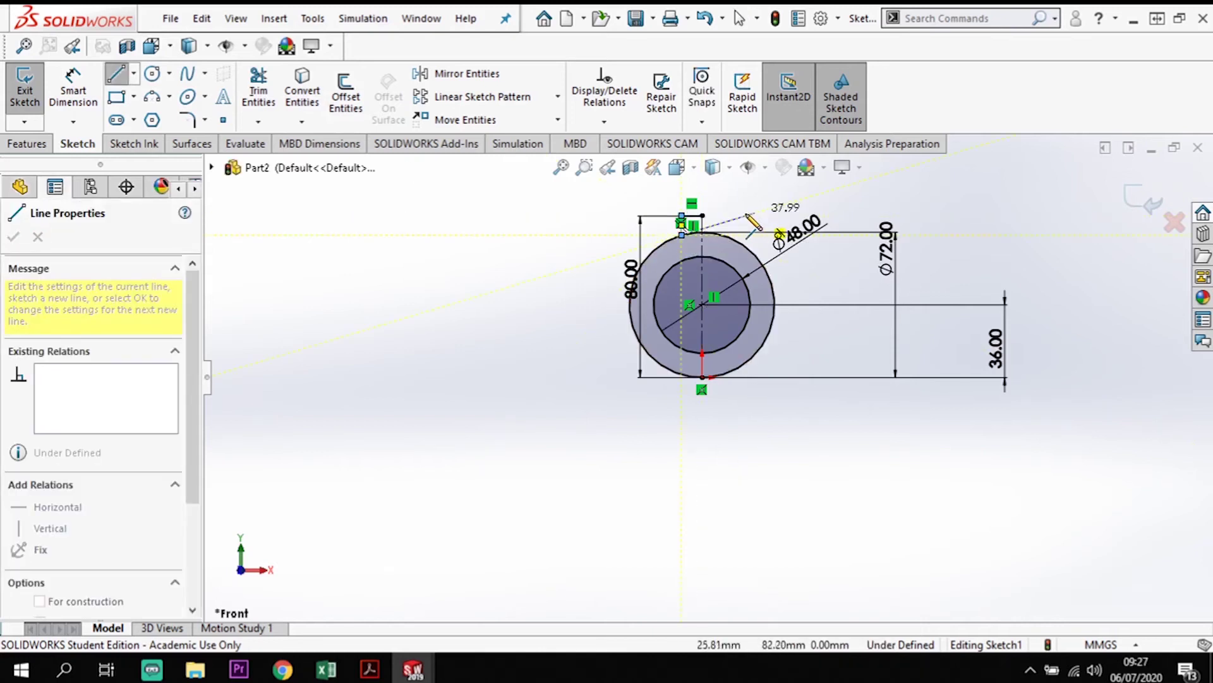
double_click(681, 235)
key(Escape)
Dimension the short horizontal line at the top of the profile as 12 mm
scroll(683, 250, down, 2)
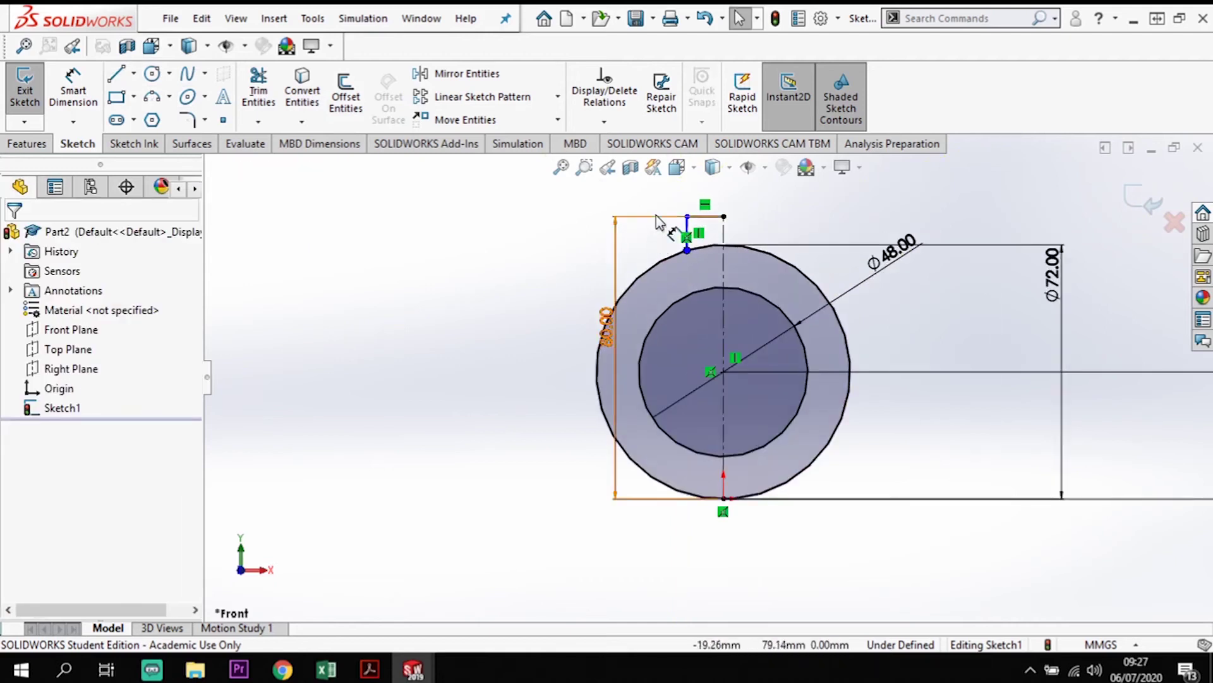
click(73, 92)
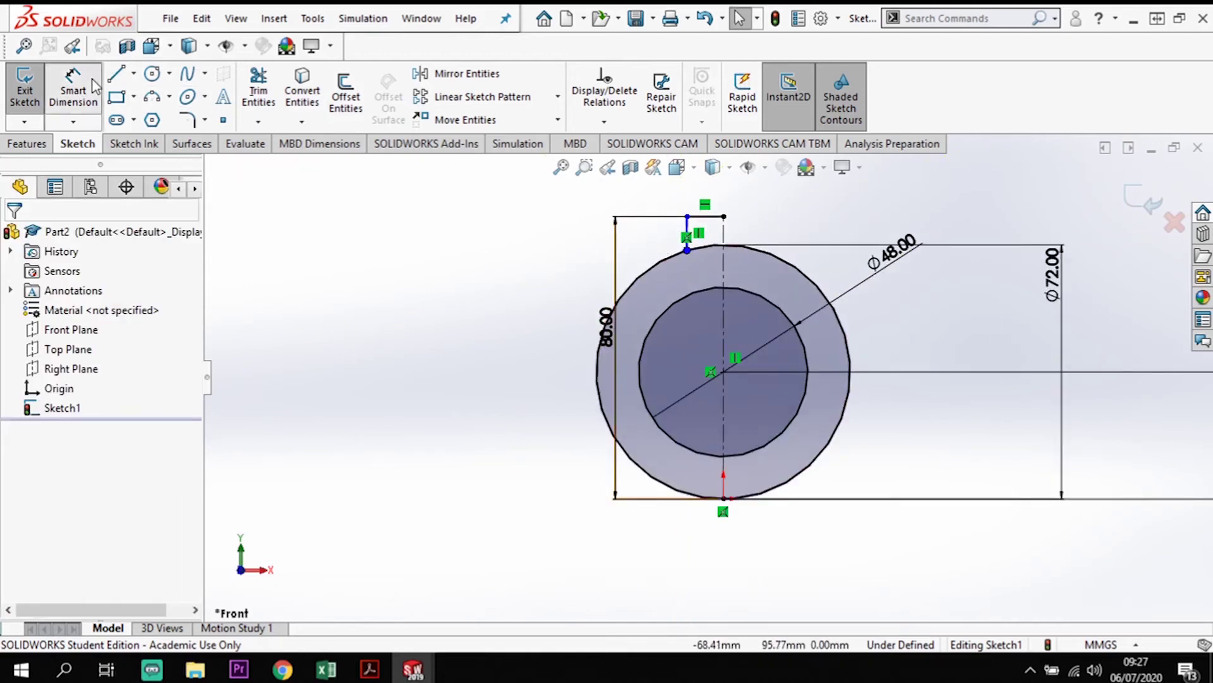
click(713, 216)
click(718, 182)
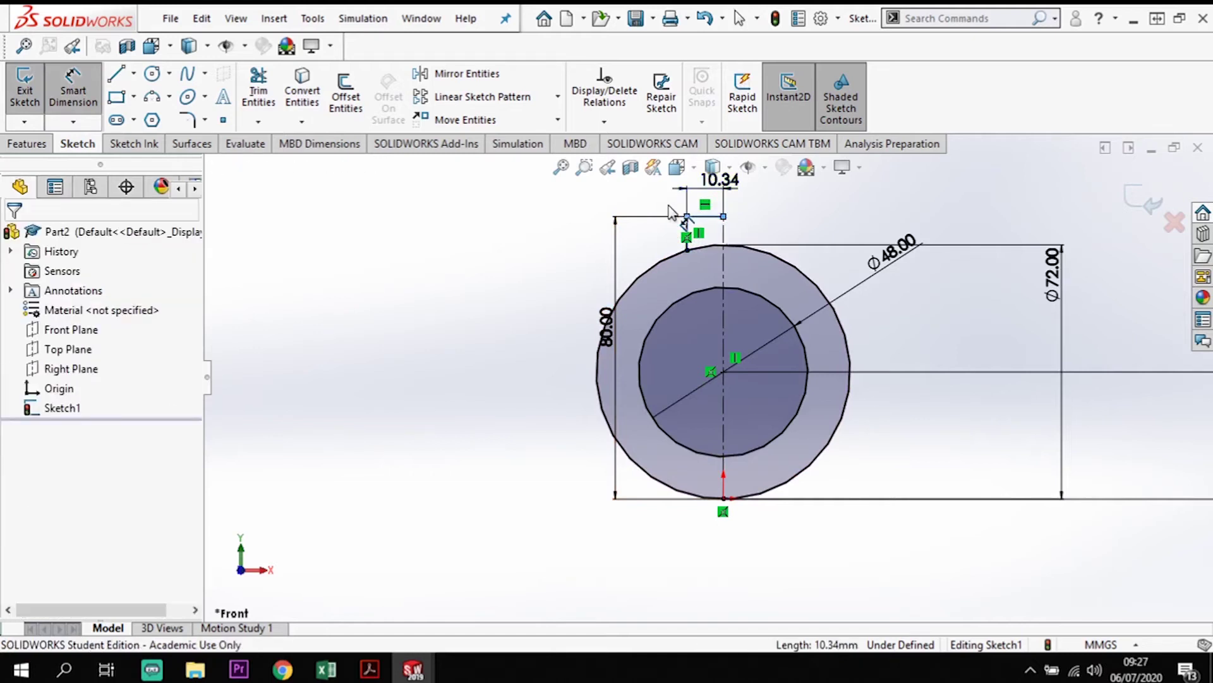
text(12)
key(Return)
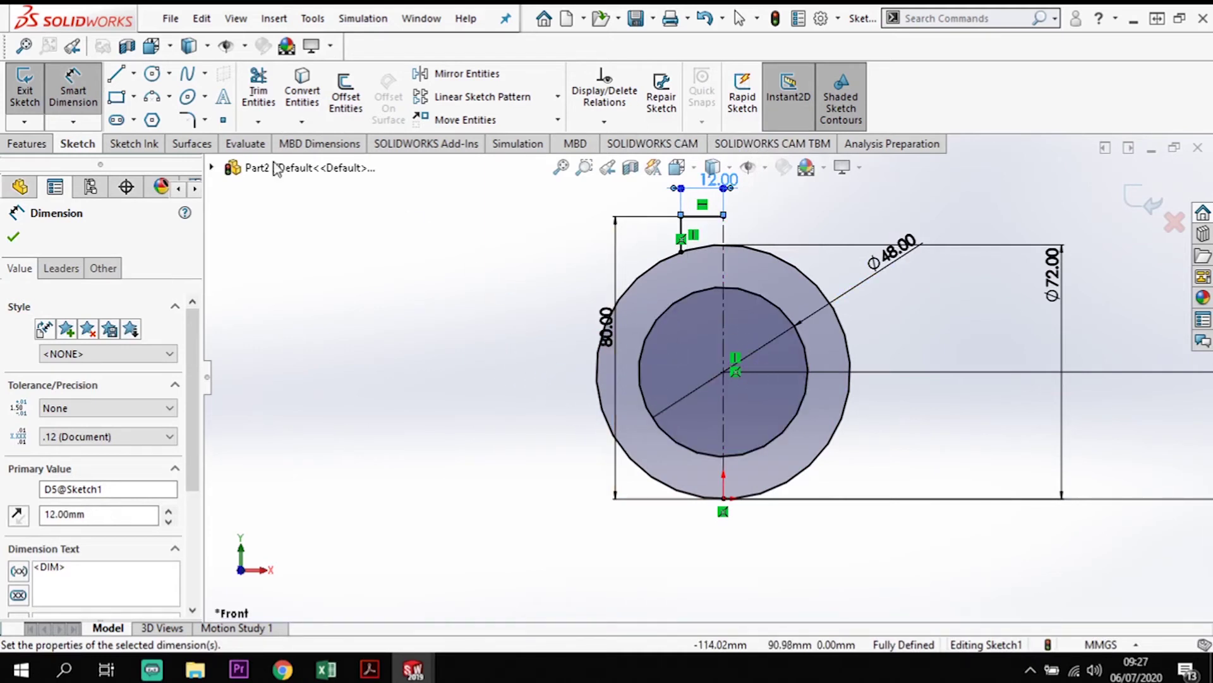
Sketch connected lines from the inner circle's left quadrant: about 3 mm outward, 30 mm down, 3 mm back inward, and a short vertical line down
click(114, 79)
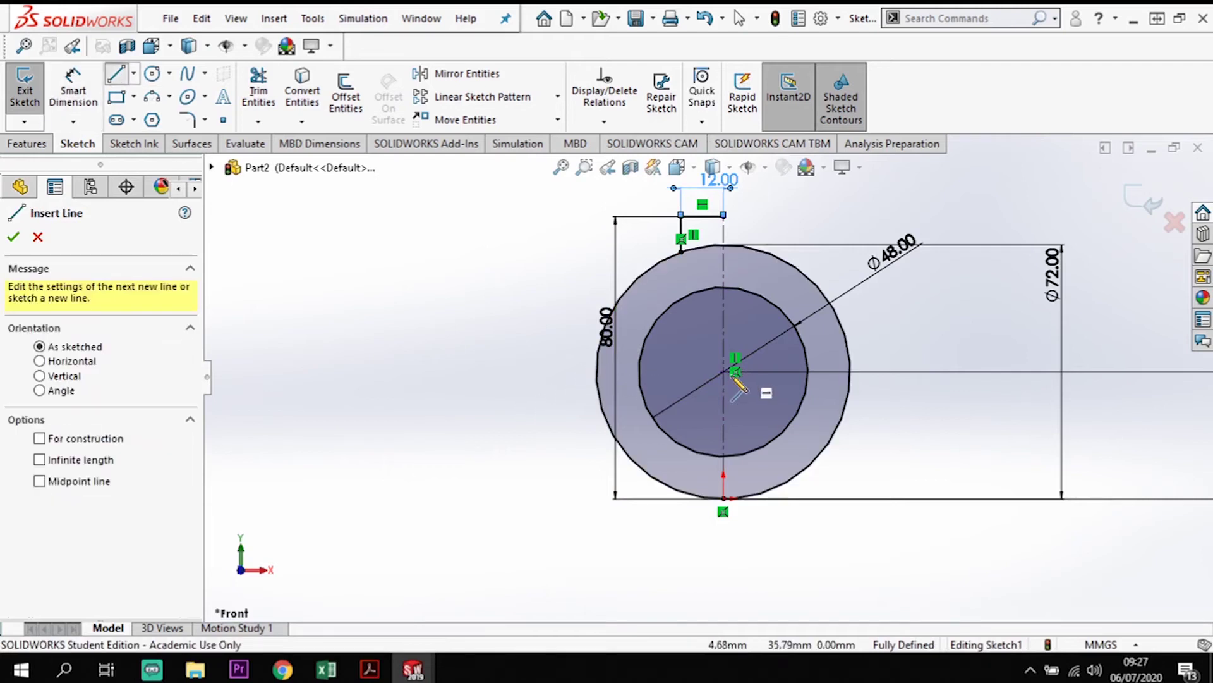
click(639, 372)
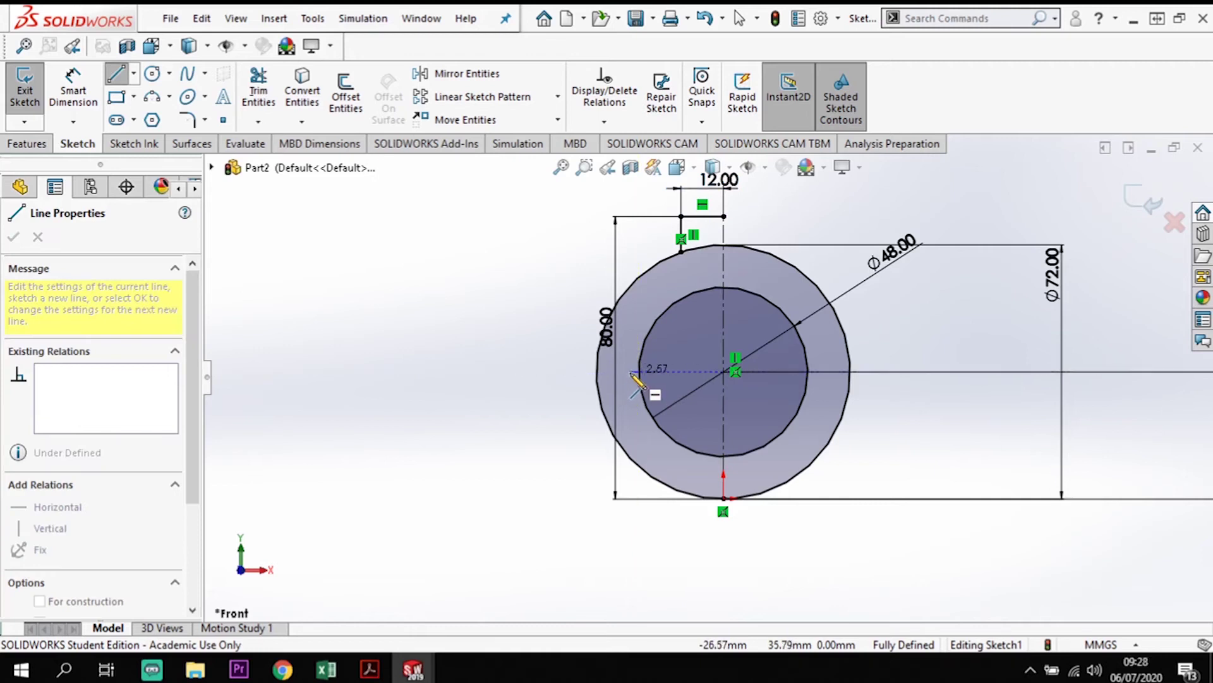
click(626, 372)
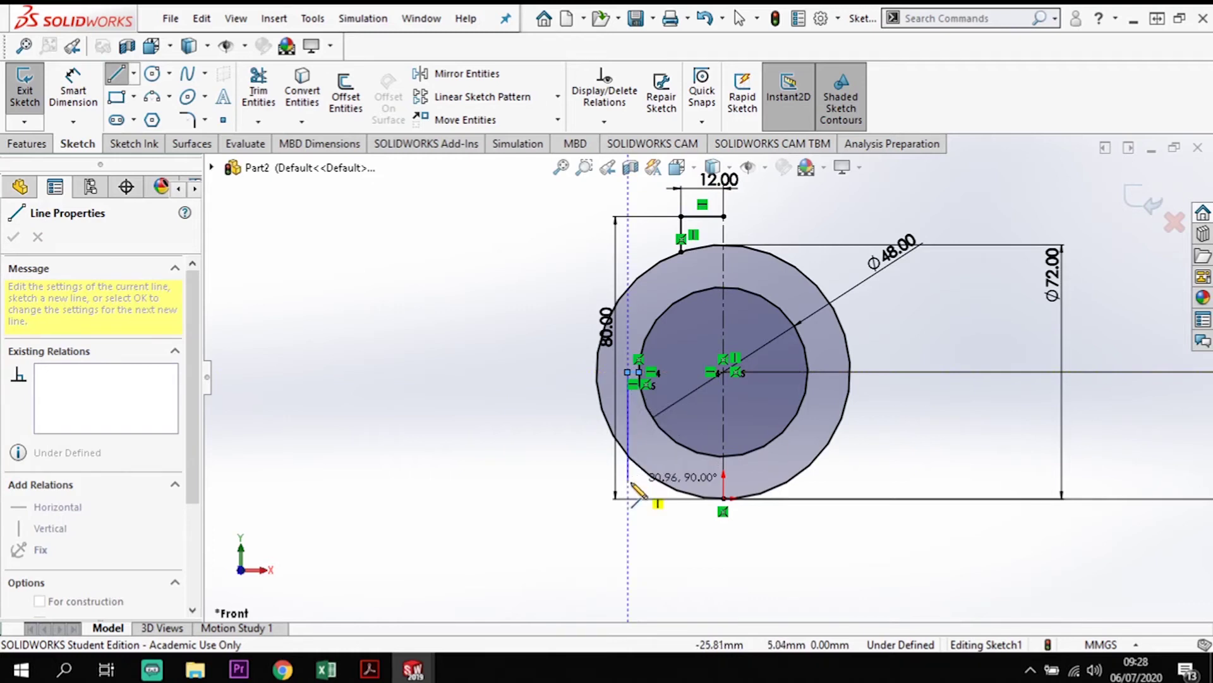
click(628, 478)
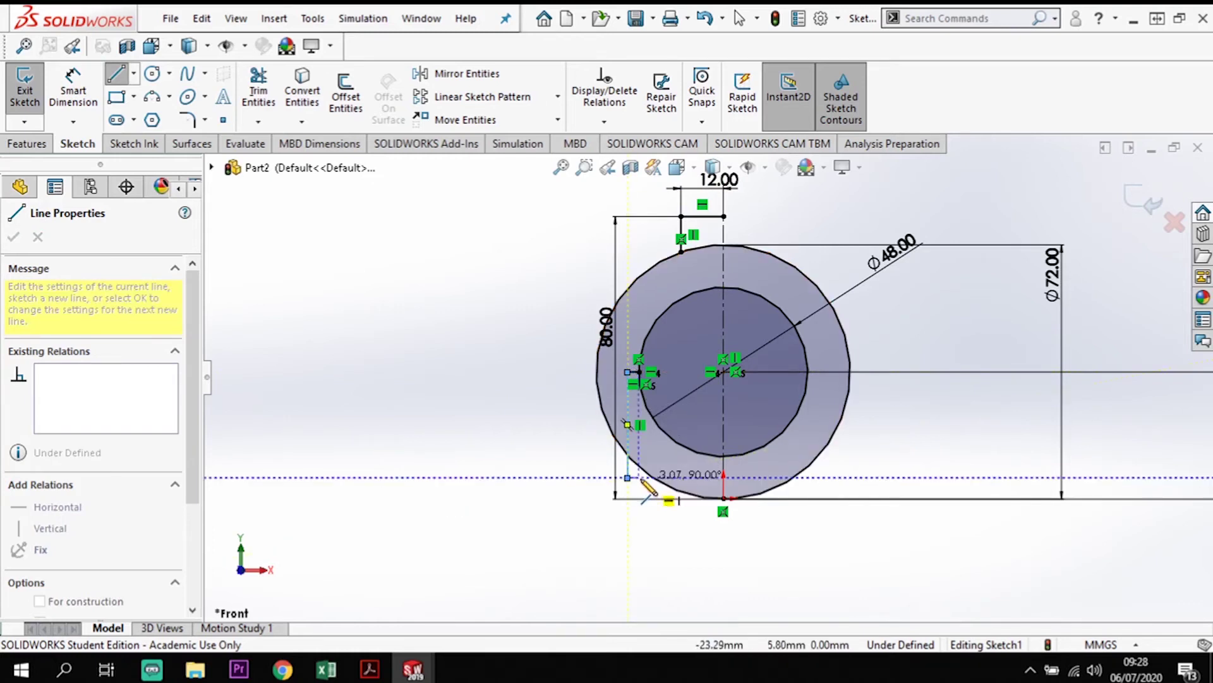
click(638, 478)
double_click(639, 506)
Continue the outline with a bottom edge about 17 mm outward, a vertical line up to center height, and a short horizontal line to the outer circle
click(580, 505)
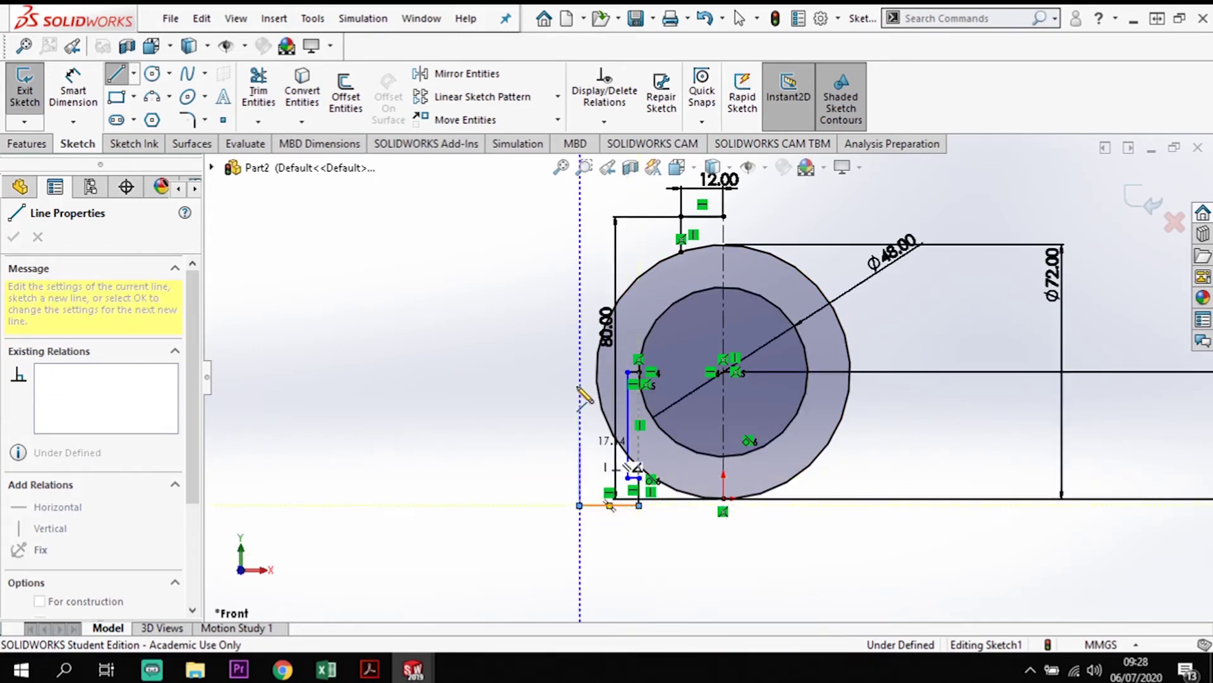
click(580, 372)
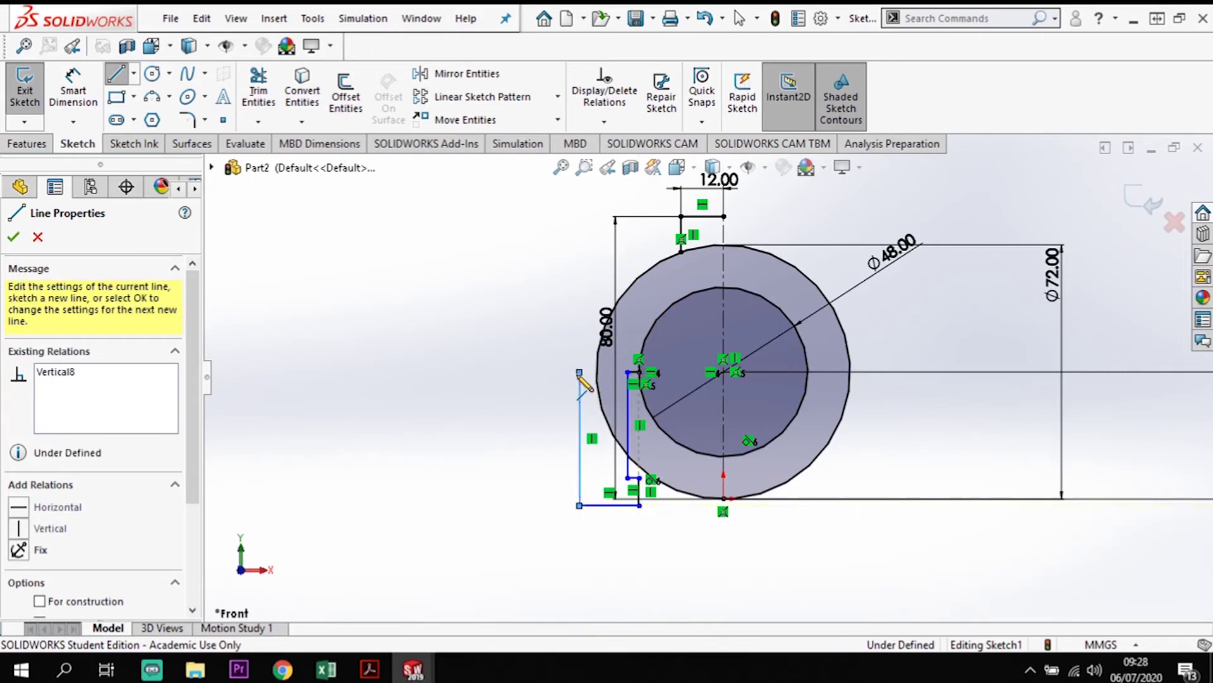
click(627, 372)
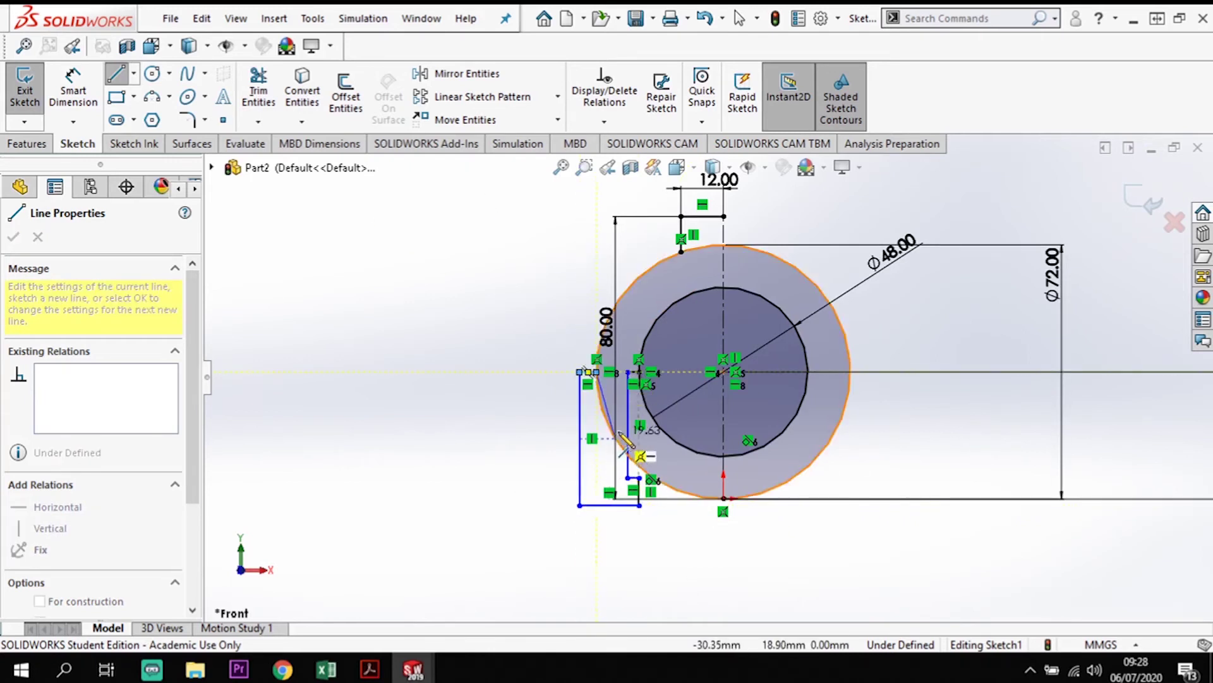
key(Escape)
key(Escape)
Trim both circles to their upper-left quarter arcs and remove the outer arc between the short vertical line and the centerline
scroll(603, 382, down, 3)
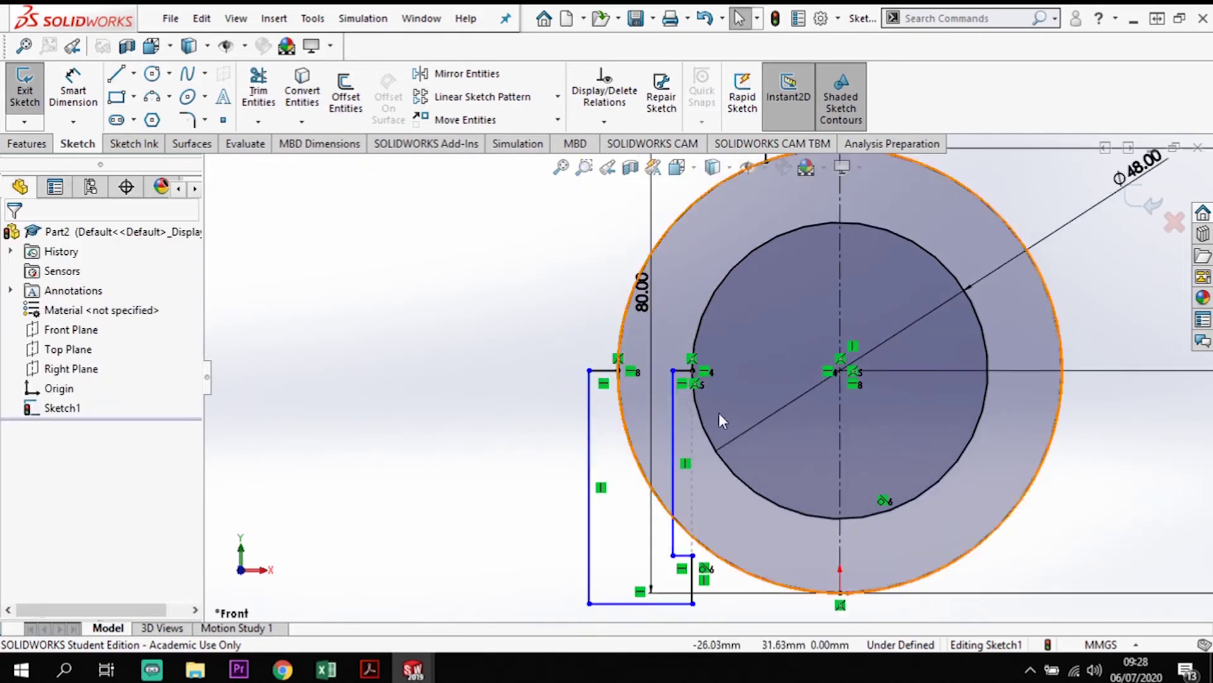
scroll(821, 370, up, 3)
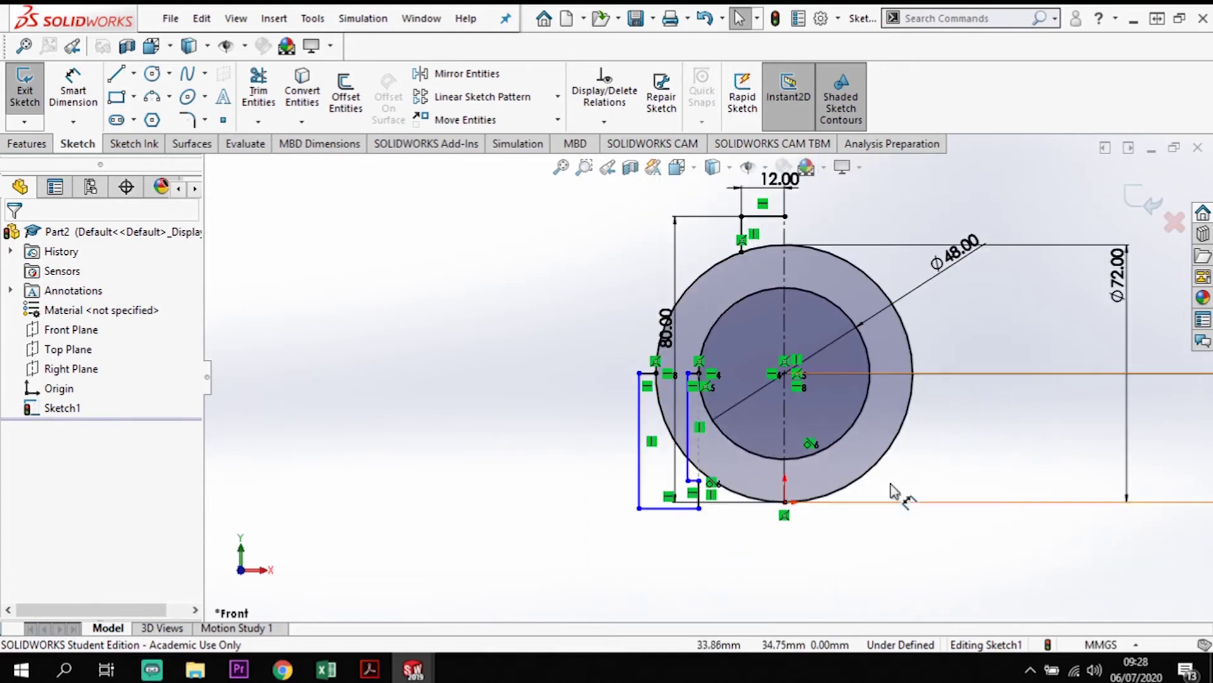
click(260, 94)
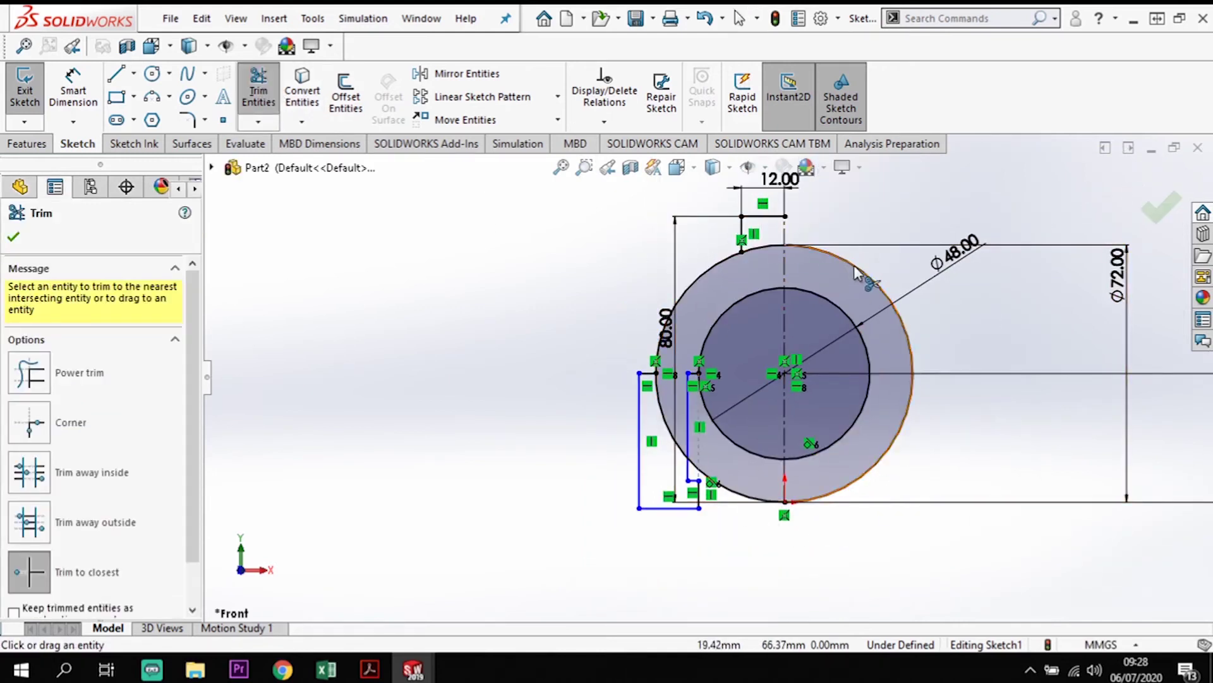
click(855, 274)
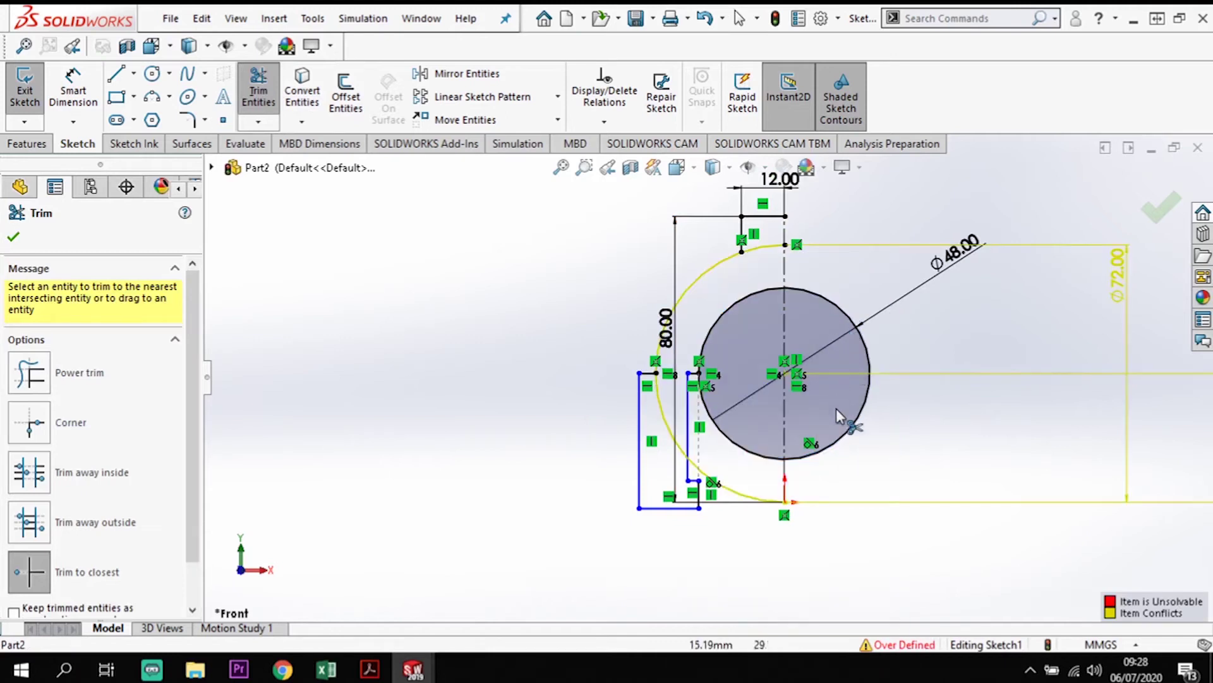
click(861, 411)
click(761, 459)
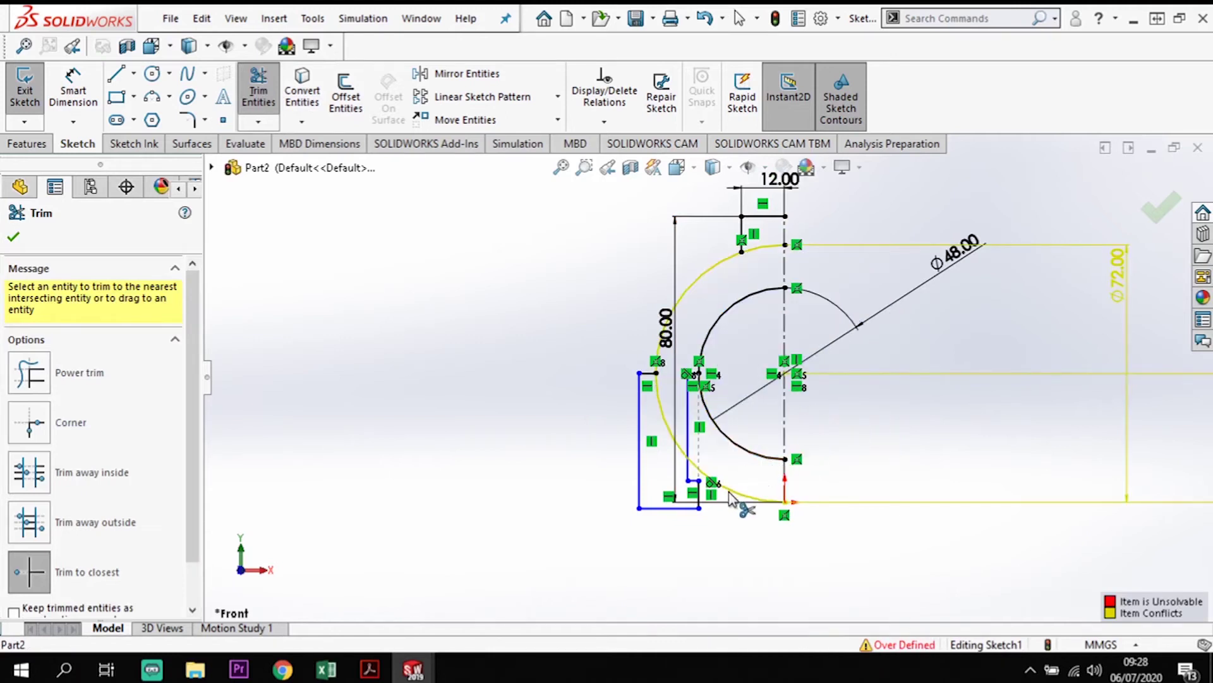
click(737, 495)
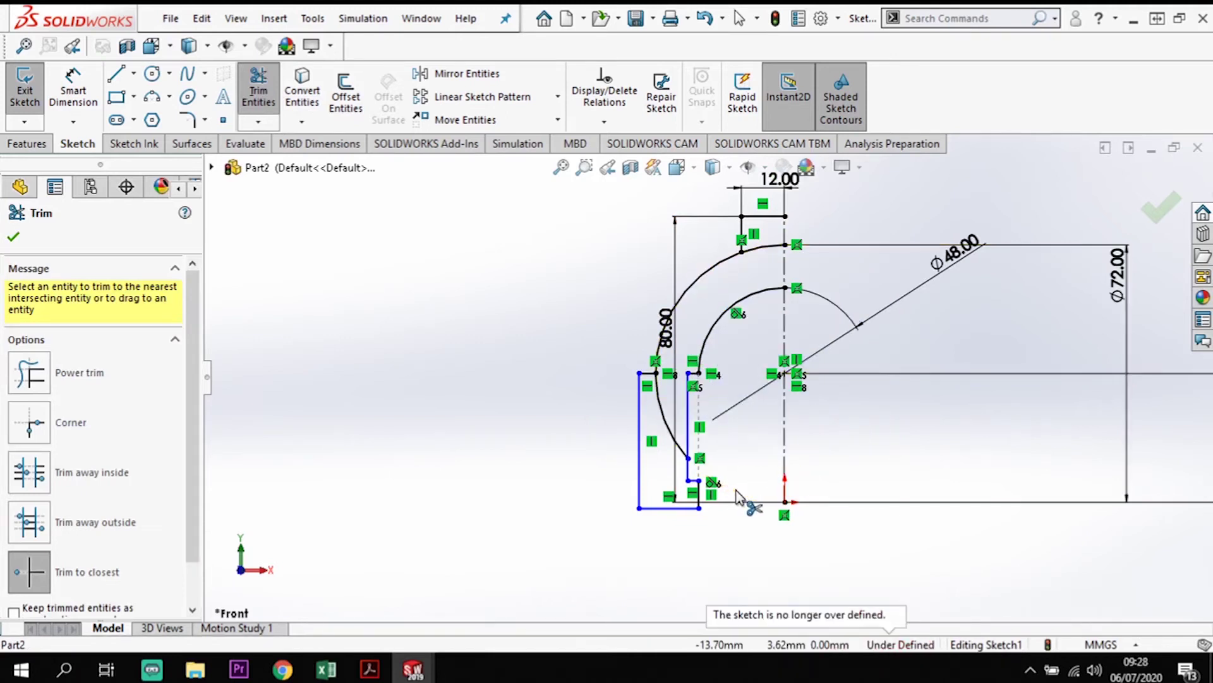
click(680, 452)
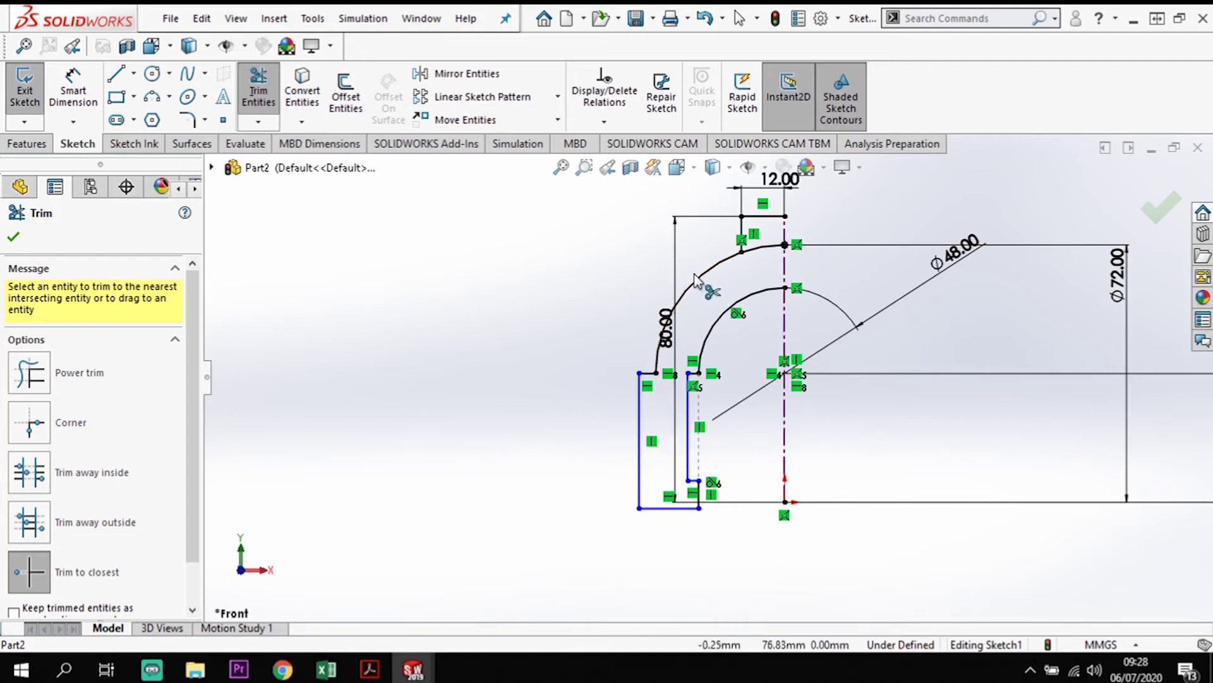
click(765, 252)
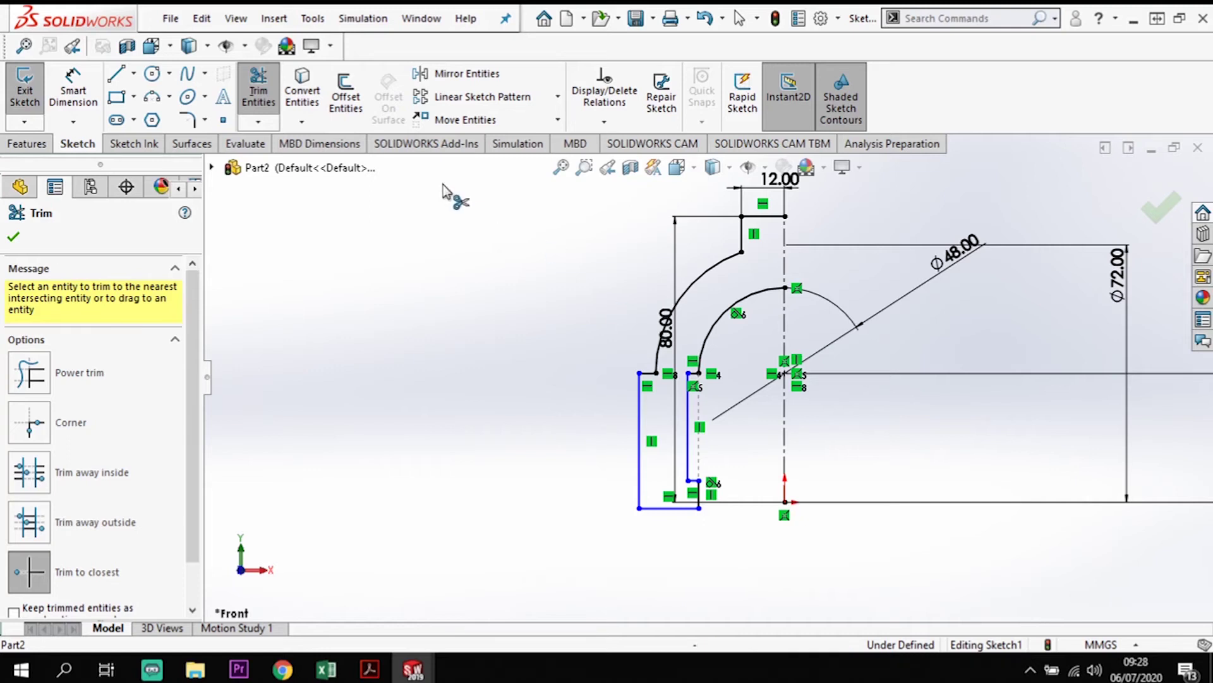
Dimension the horizontal distance from the centerline to the inner vertical wall line as 30 mm
click(73, 91)
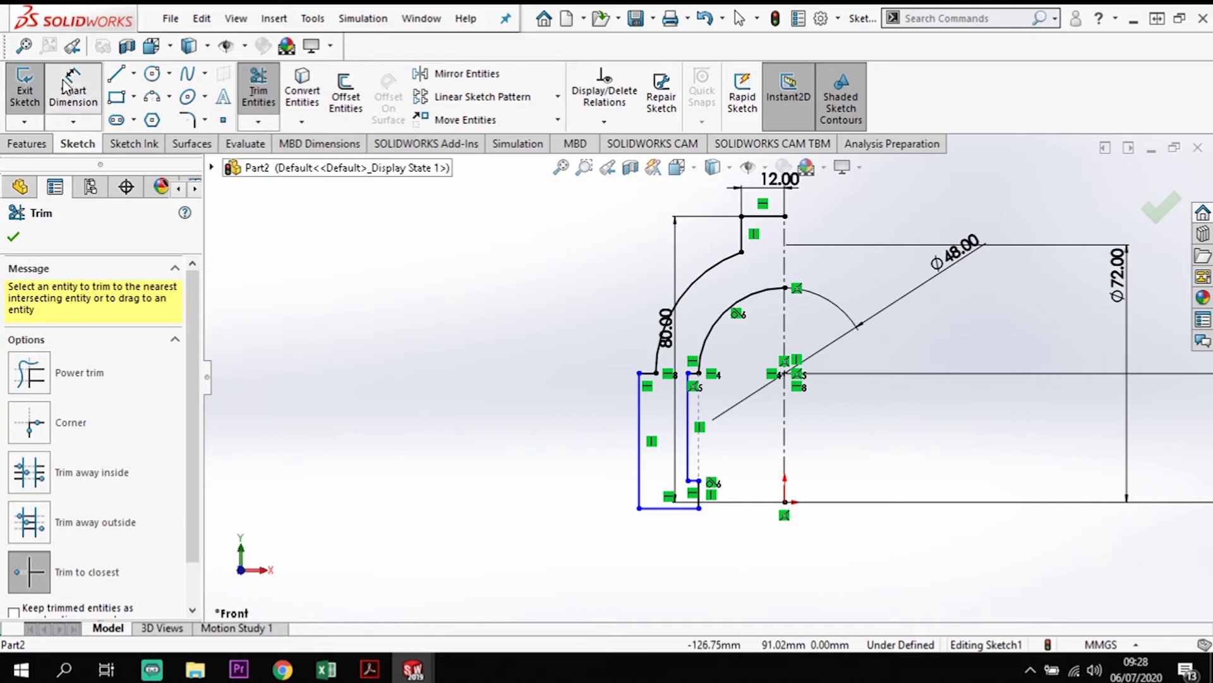
click(785, 427)
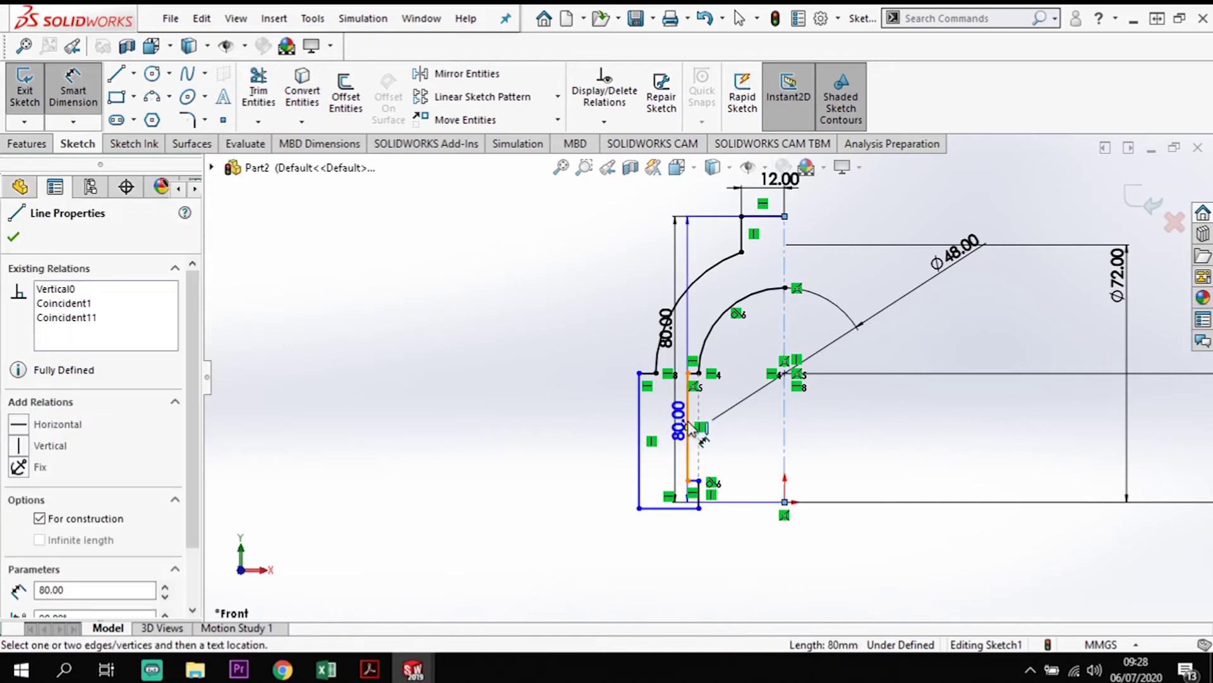
click(688, 455)
click(751, 572)
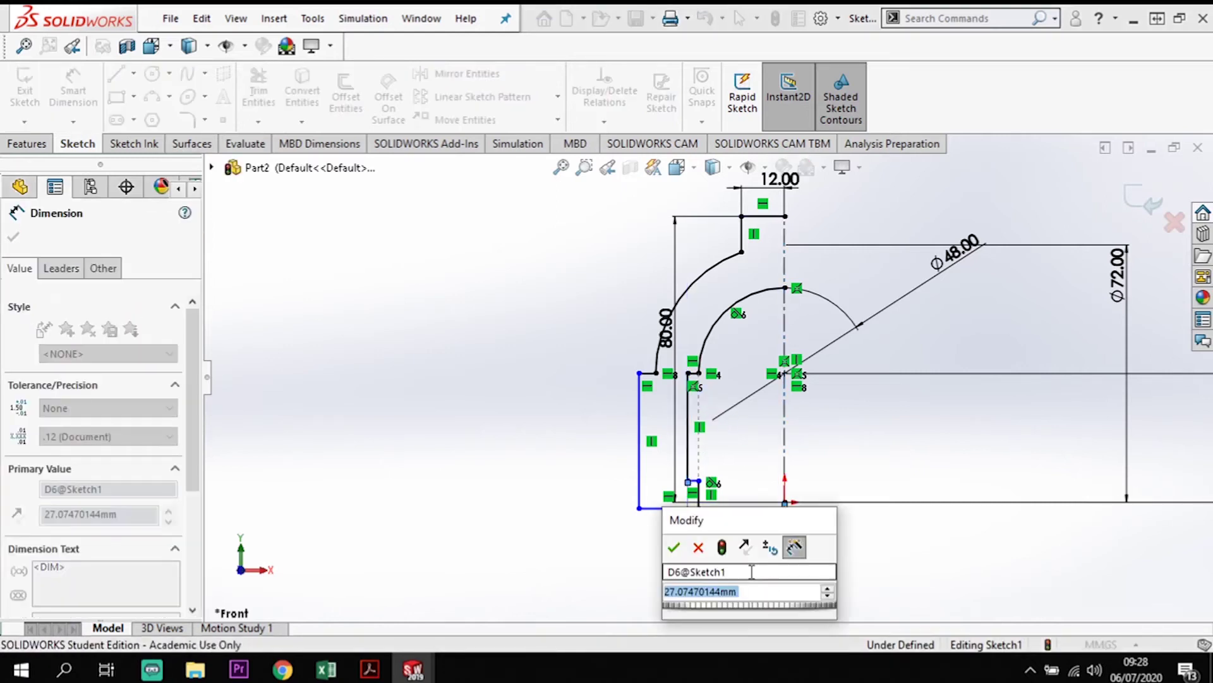
text(30)
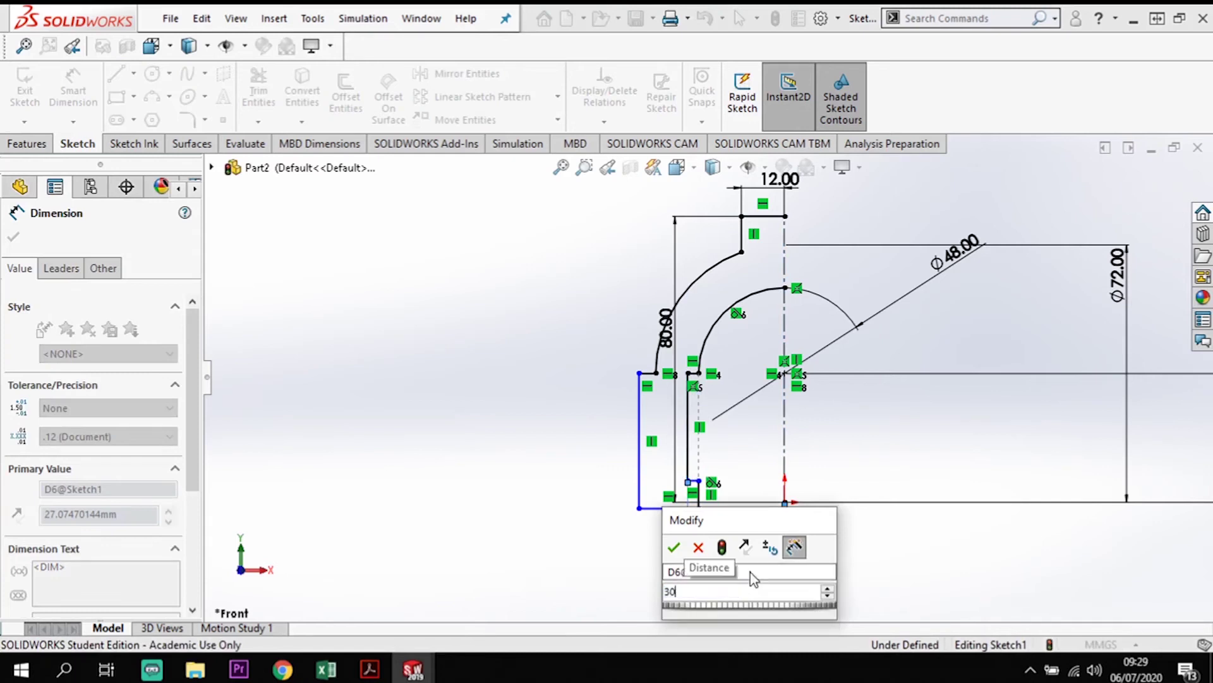
key(Return)
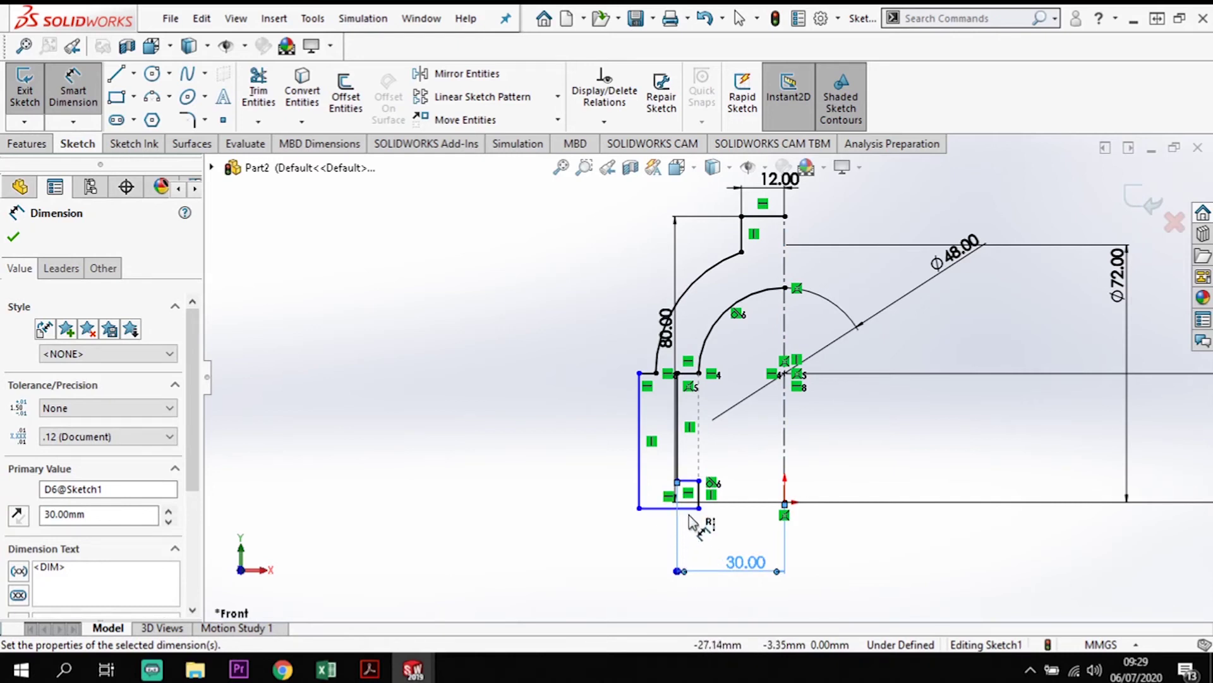
Dimension the bottom horizontal line of the profile as 16 mm
drag(692, 509, 705, 556)
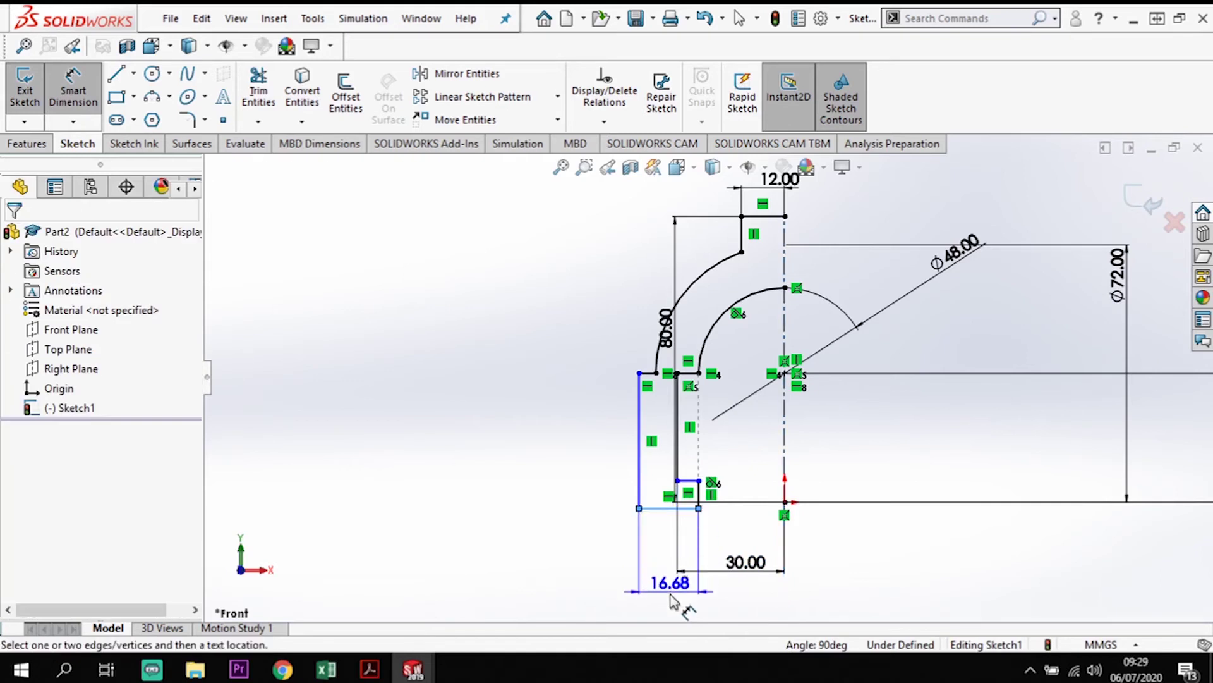
click(673, 594)
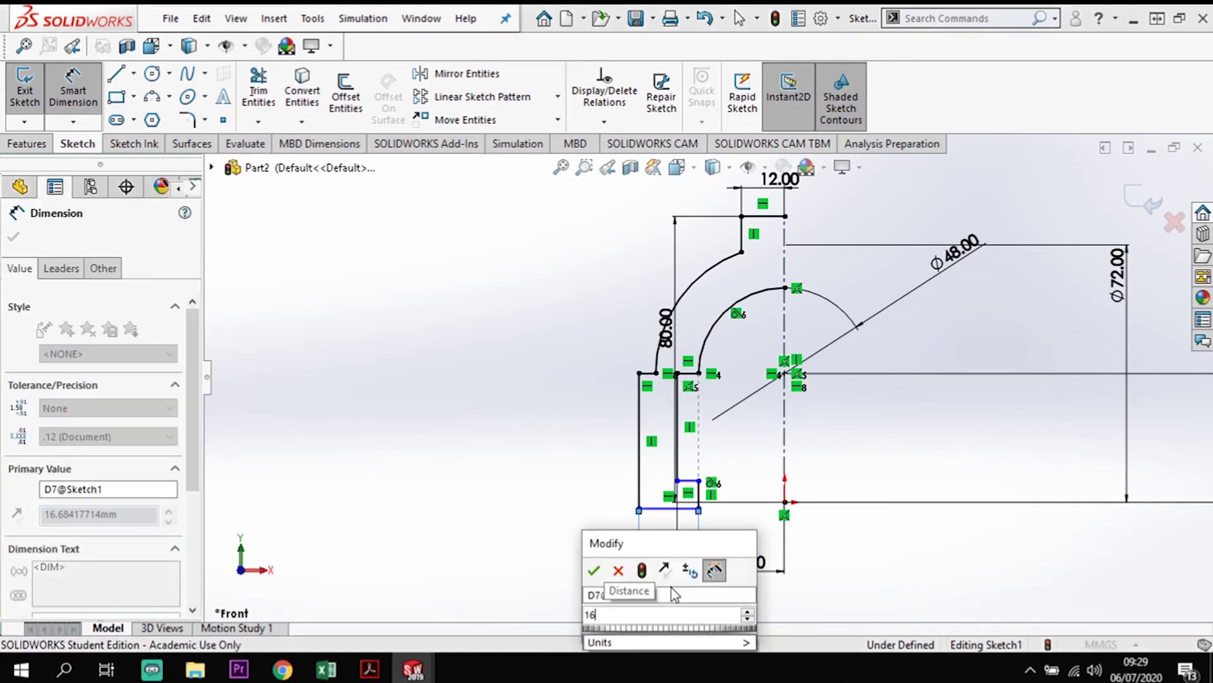
text(16)
key(Return)
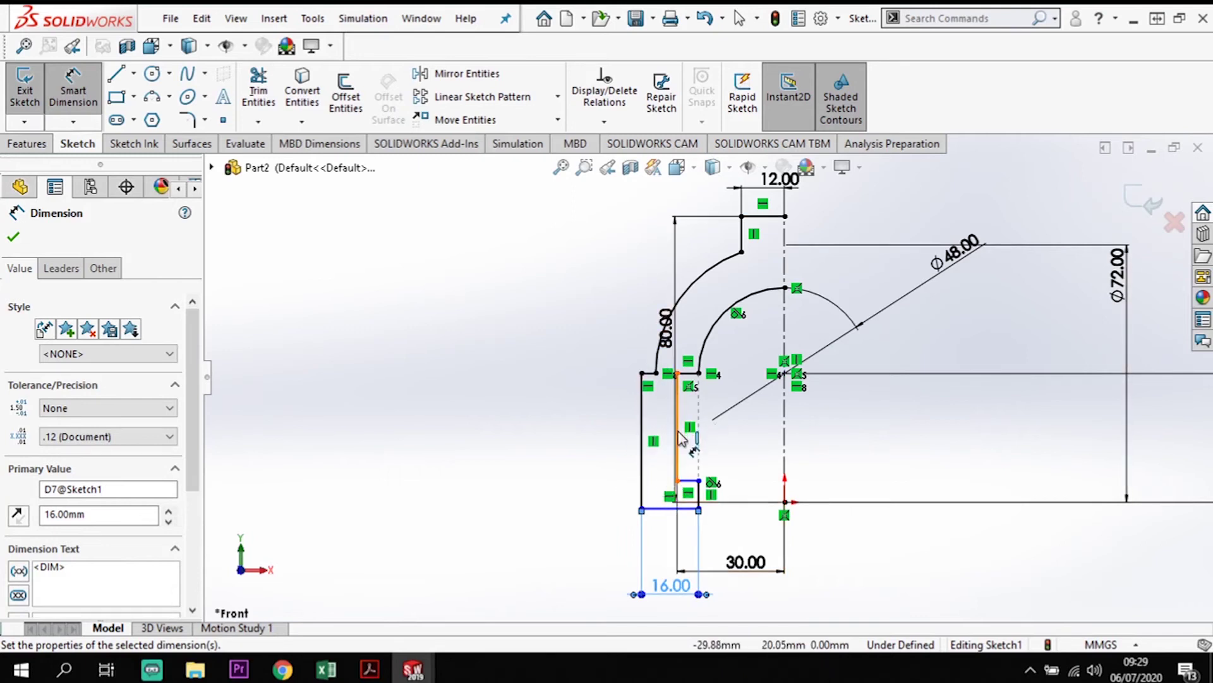
Dimension the length of the inner vertical wall line as 24 mm
click(680, 468)
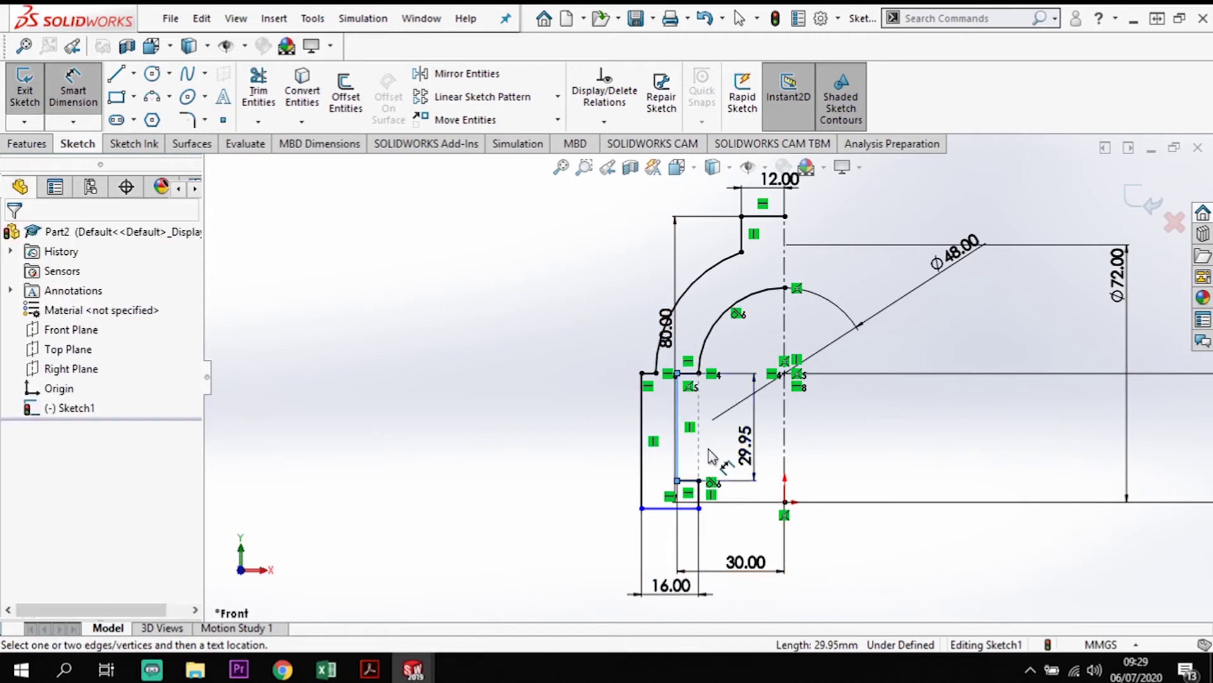
click(712, 455)
text(24)
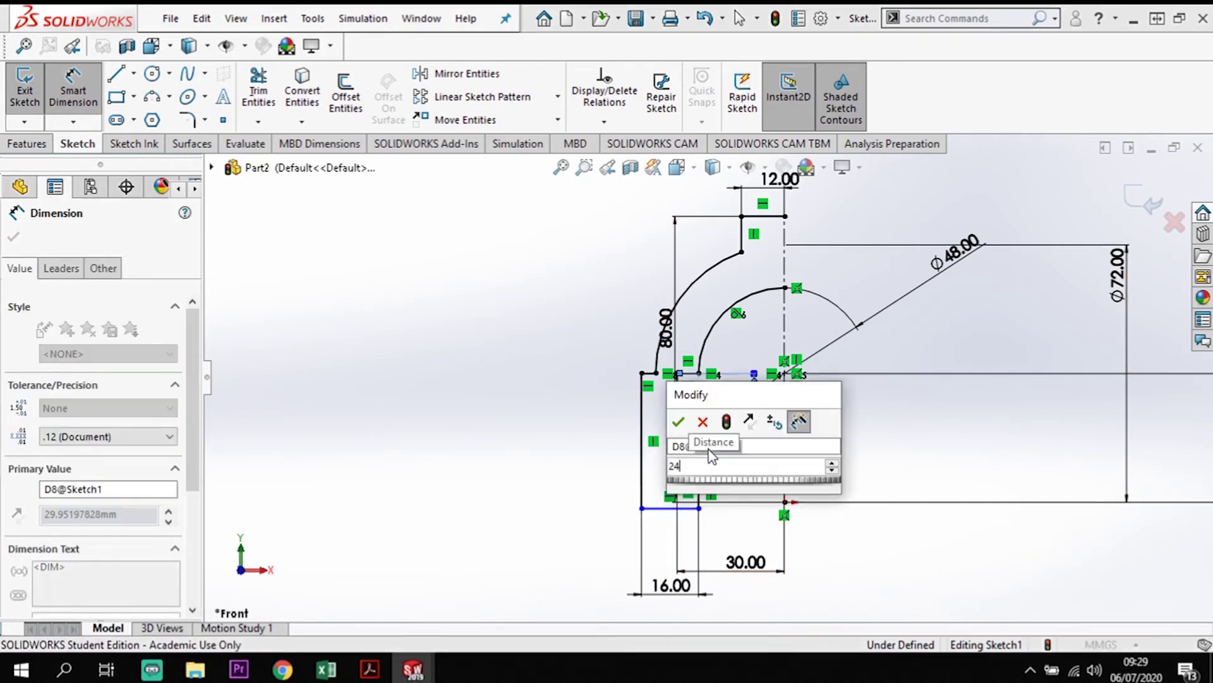
key(Return)
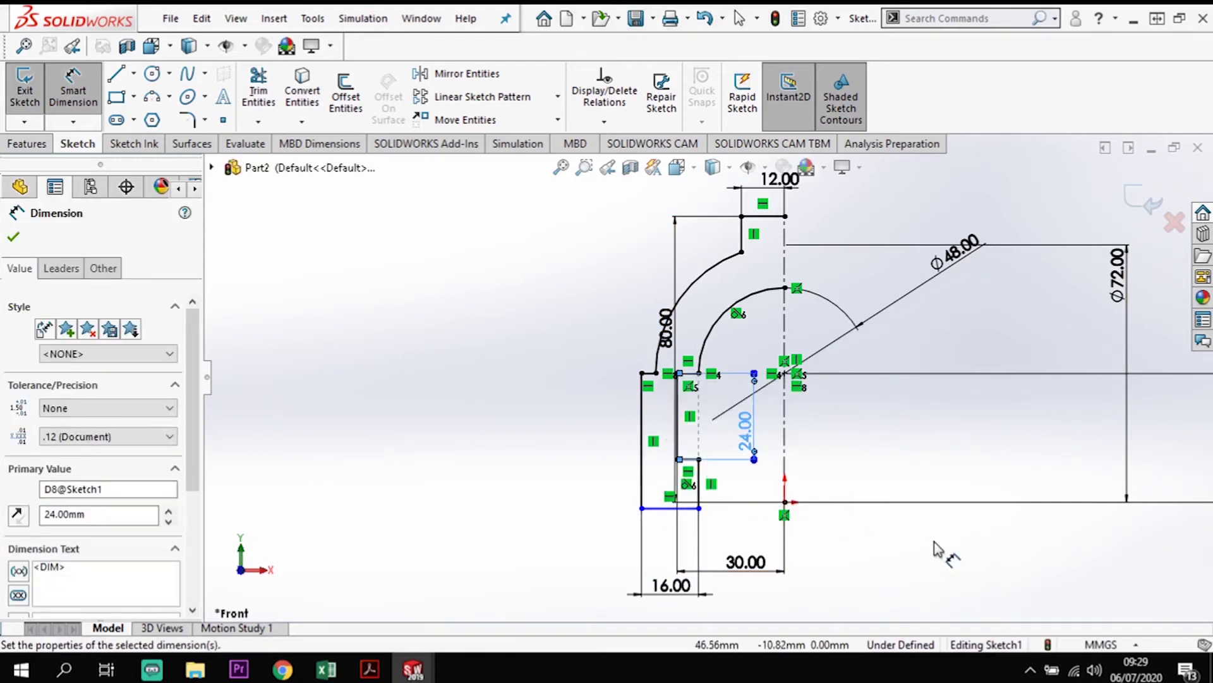
Dimension the short inner vertical line at the foot of the profile as 12 mm
key(Escape)
key(Escape)
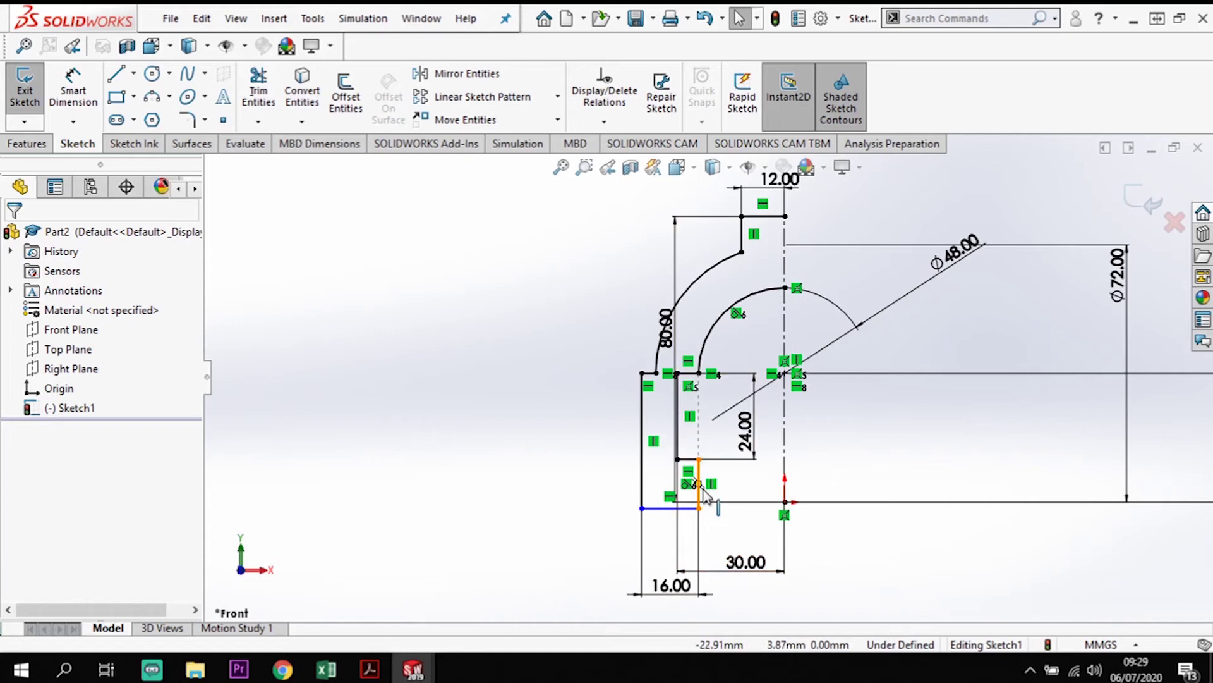
click(73, 92)
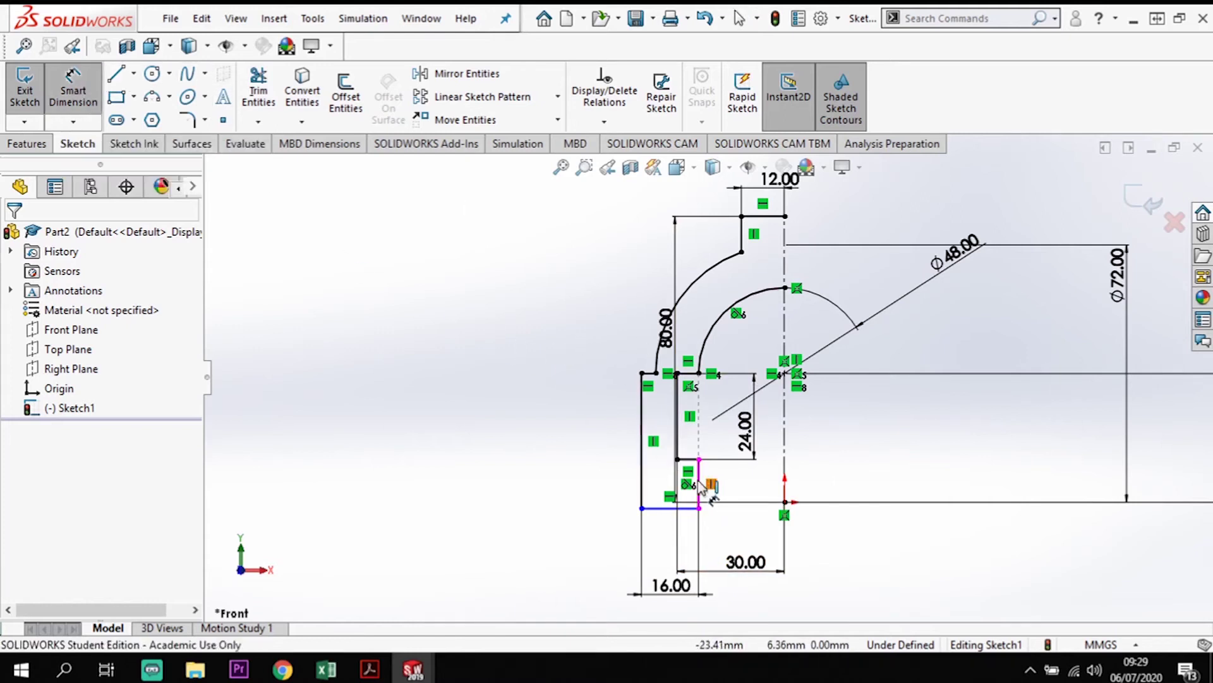
click(700, 483)
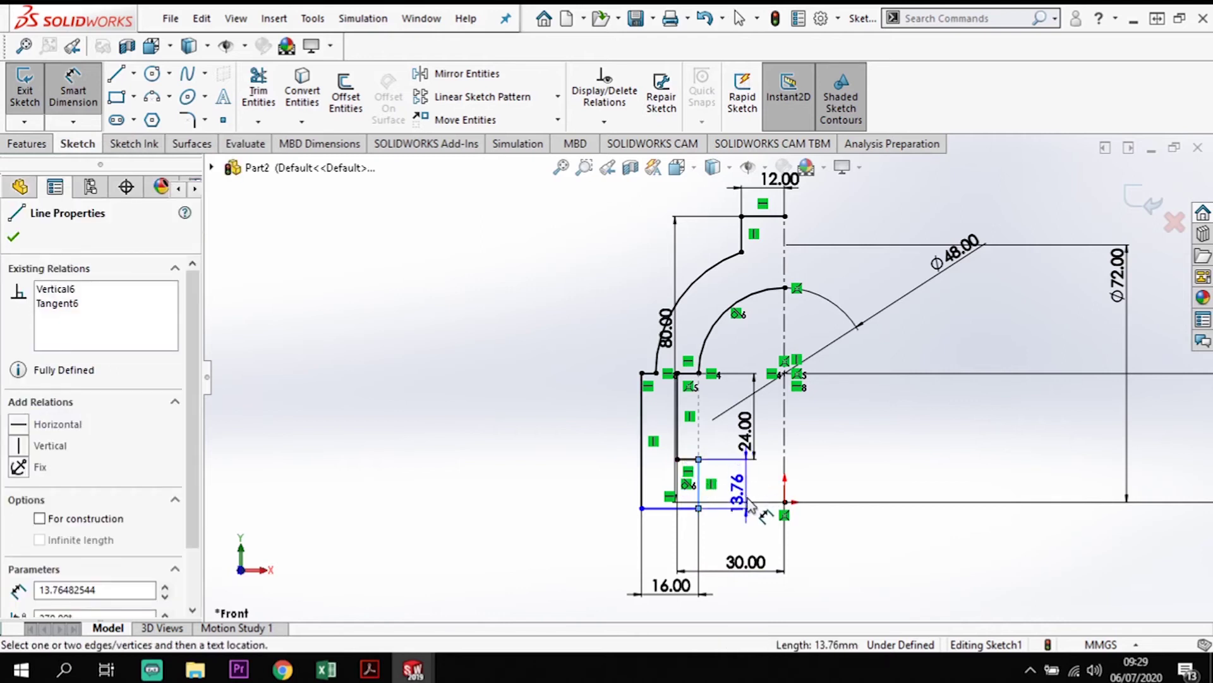
click(755, 489)
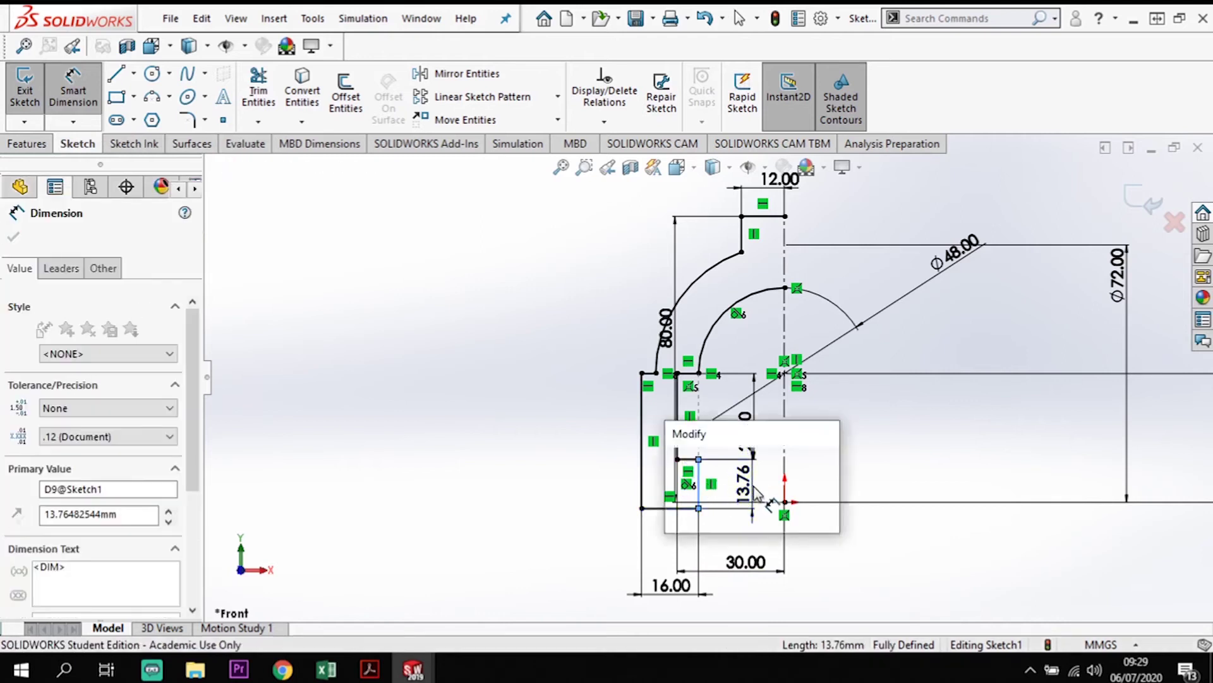
text(12)
key(Return)
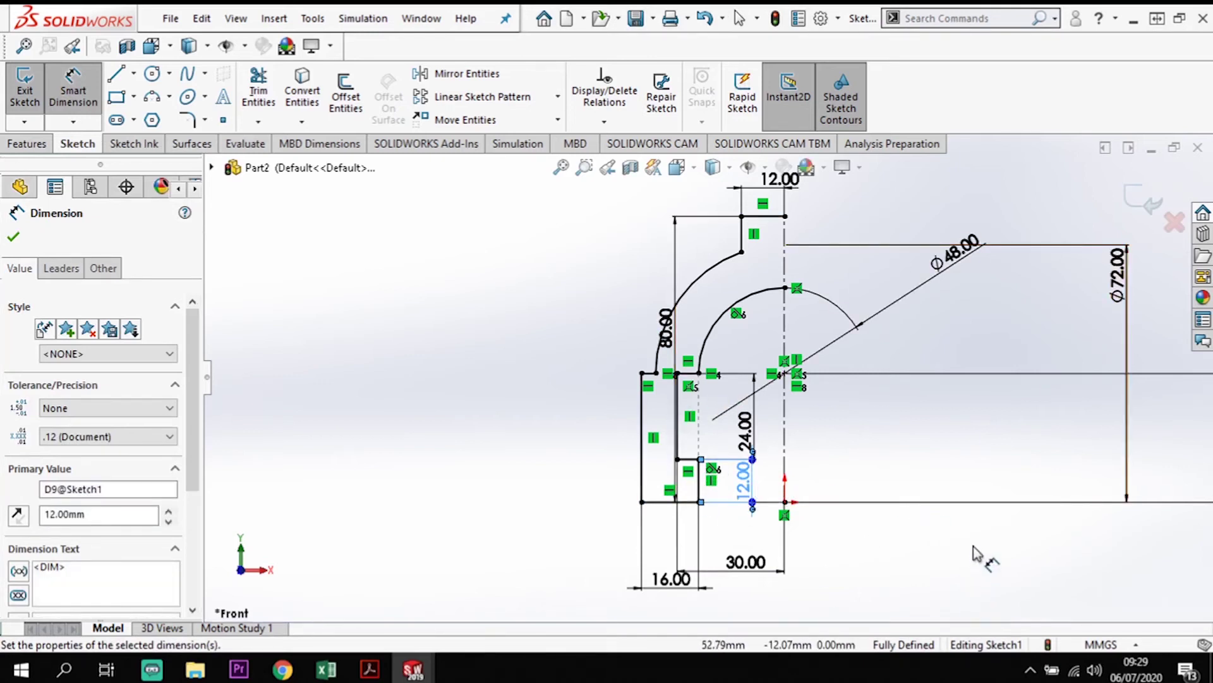
key(Escape)
key(Escape)
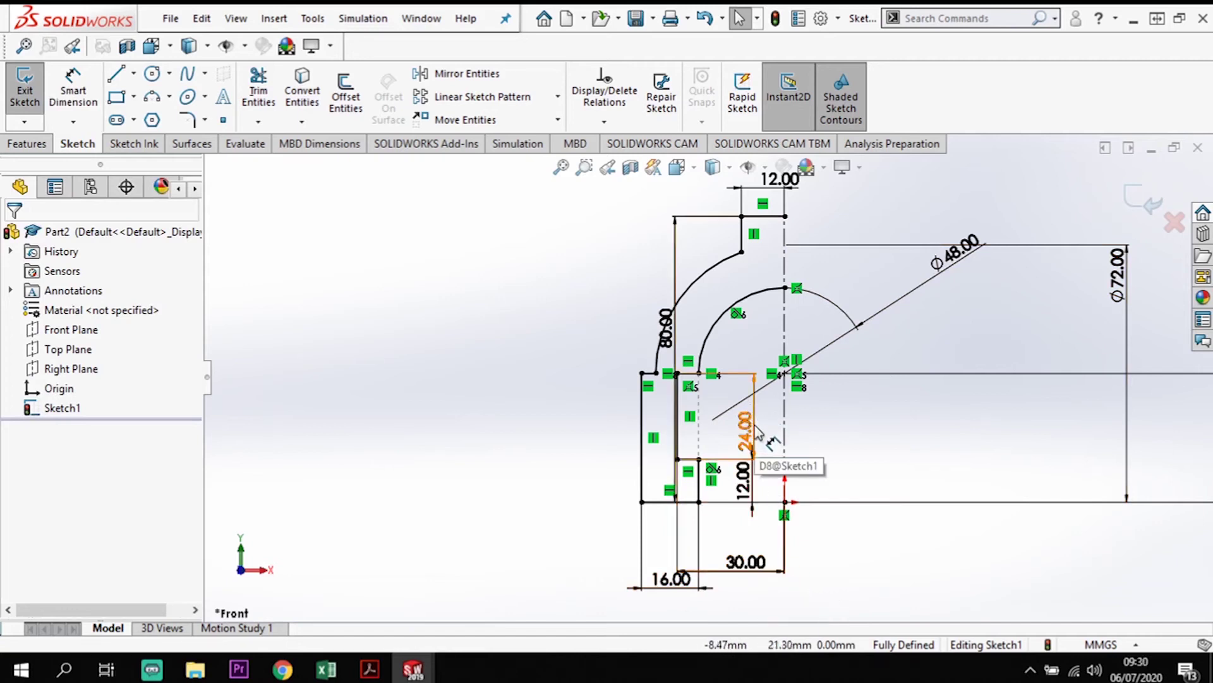
Reposition the 24, 12, 30 and 80 mm dimensions away from the profile so the sketch is easier to read
drag(760, 416, 875, 420)
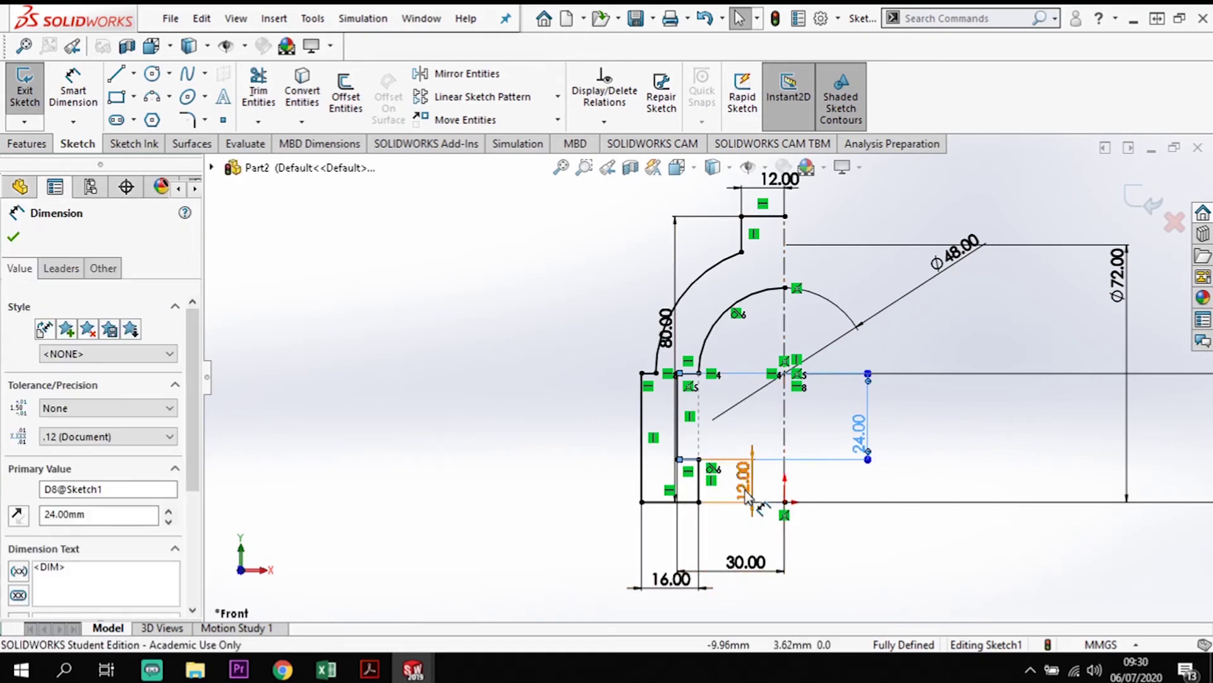
drag(752, 480, 802, 488)
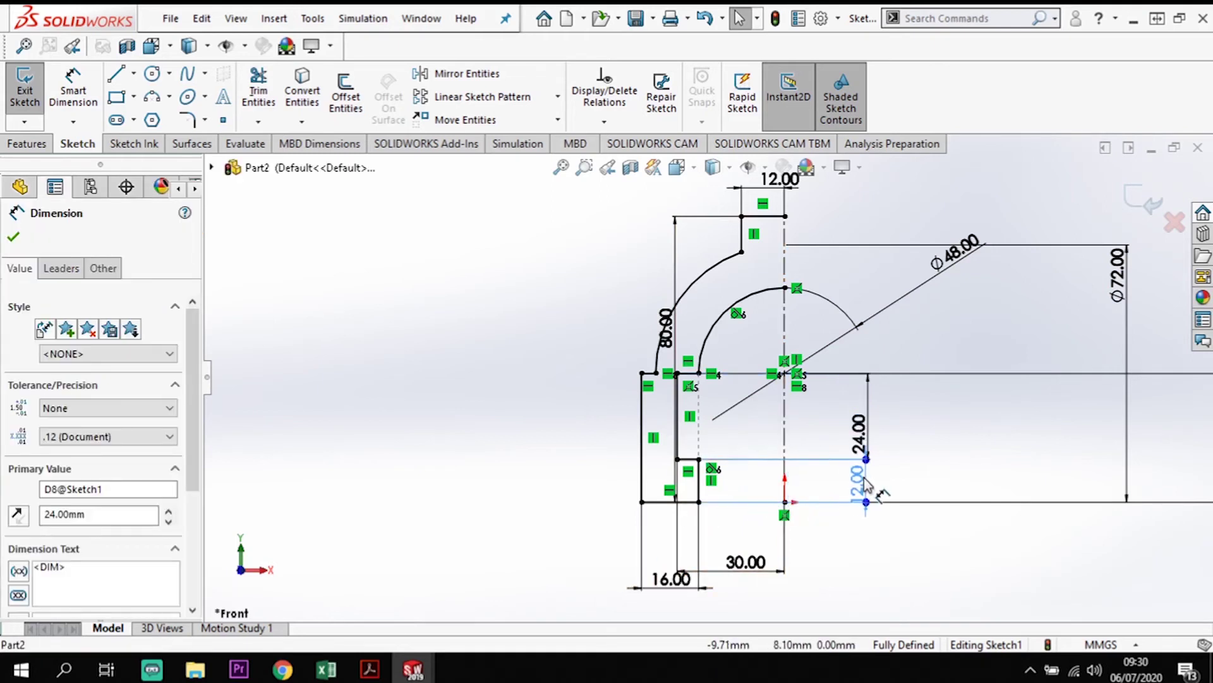
drag(762, 576, 758, 623)
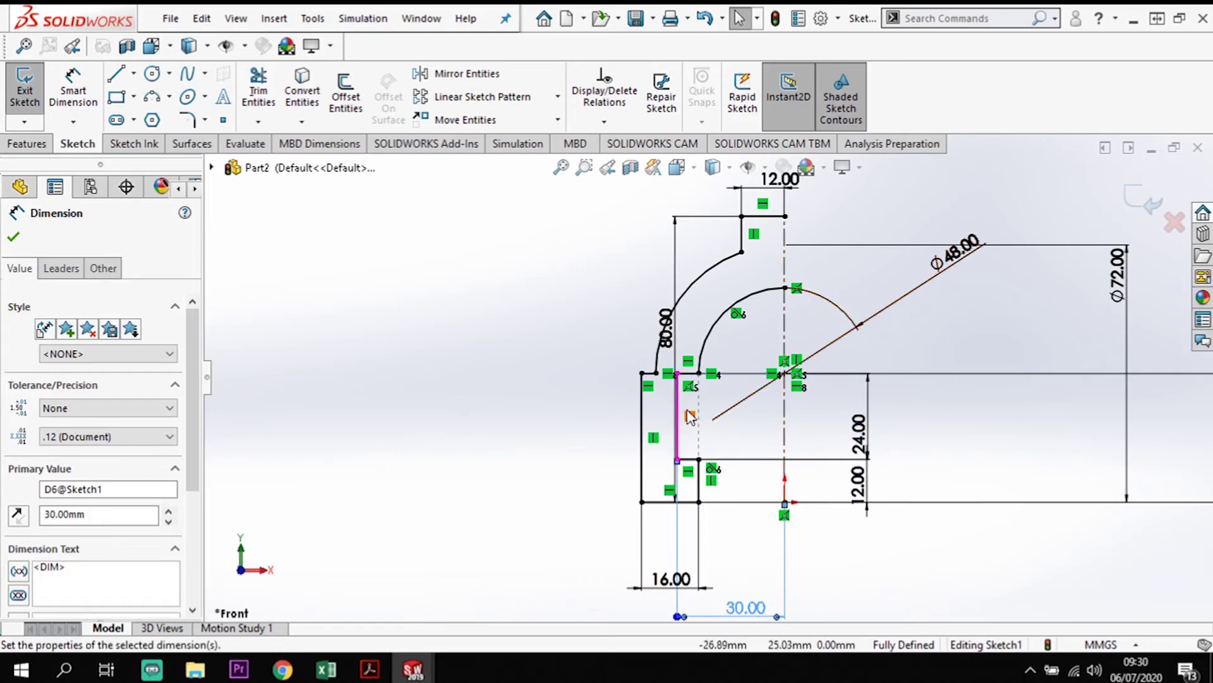
scroll(681, 430, down, 3)
scroll(701, 385, up, 3)
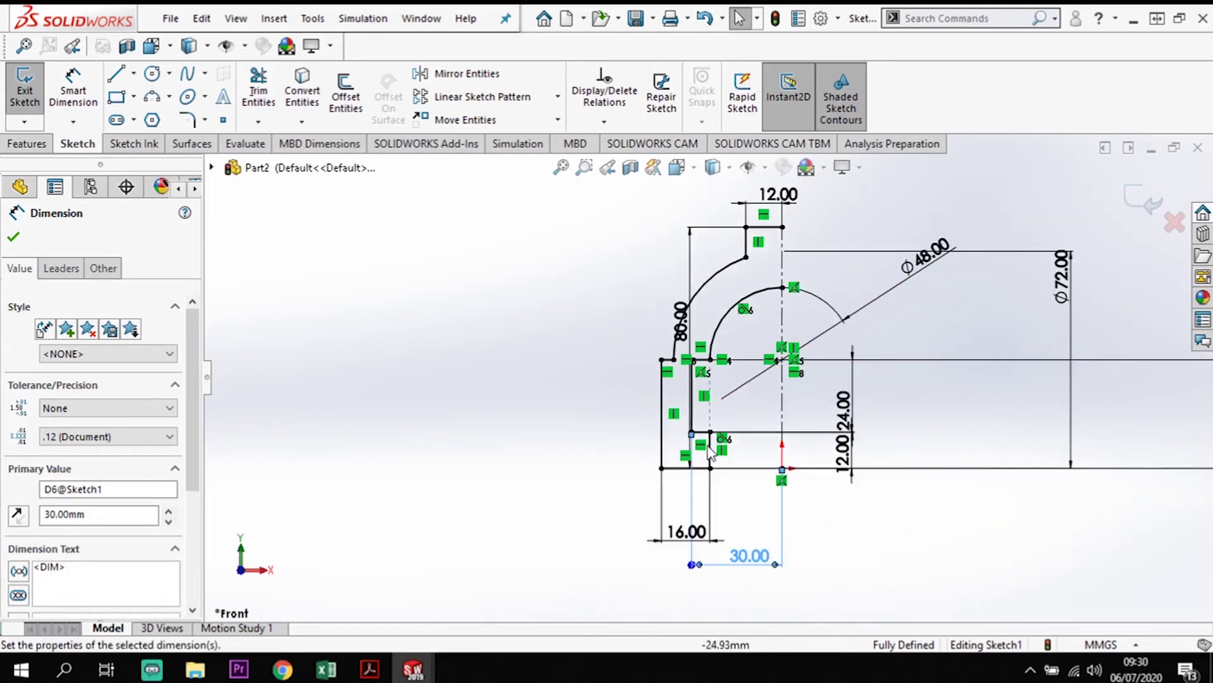
drag(695, 261, 587, 287)
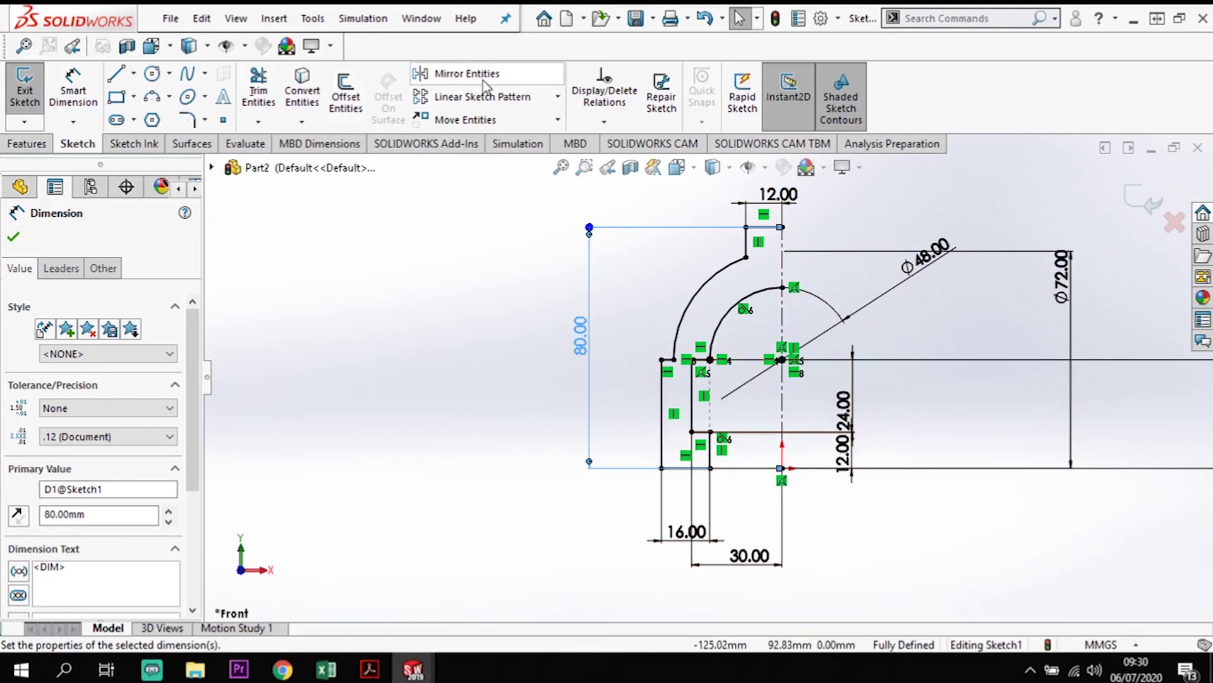
Mirror all lines and arcs of the half profile about the vertical centerline, keeping the originals
click(465, 73)
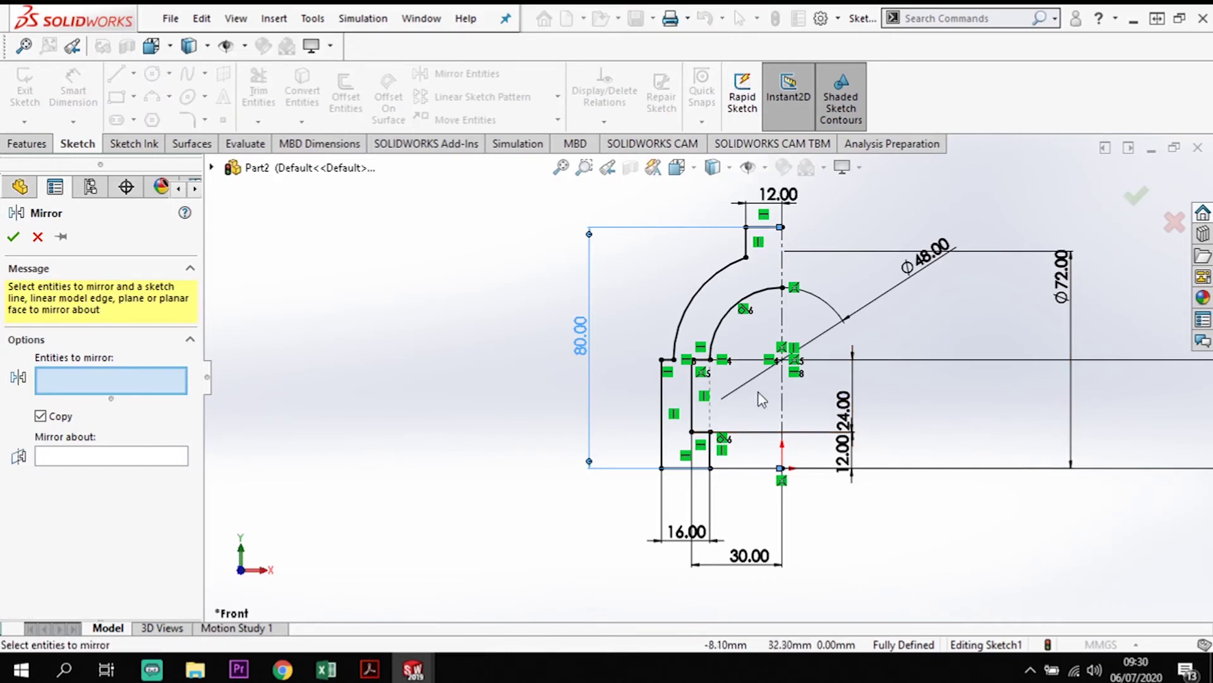
mouse_move(759, 607)
mouse_down()
mouse_move(737, 202)
mouse_move(689, 204)
mouse_move(627, 229)
mouse_move(573, 221)
mouse_move(551, 199)
mouse_up()
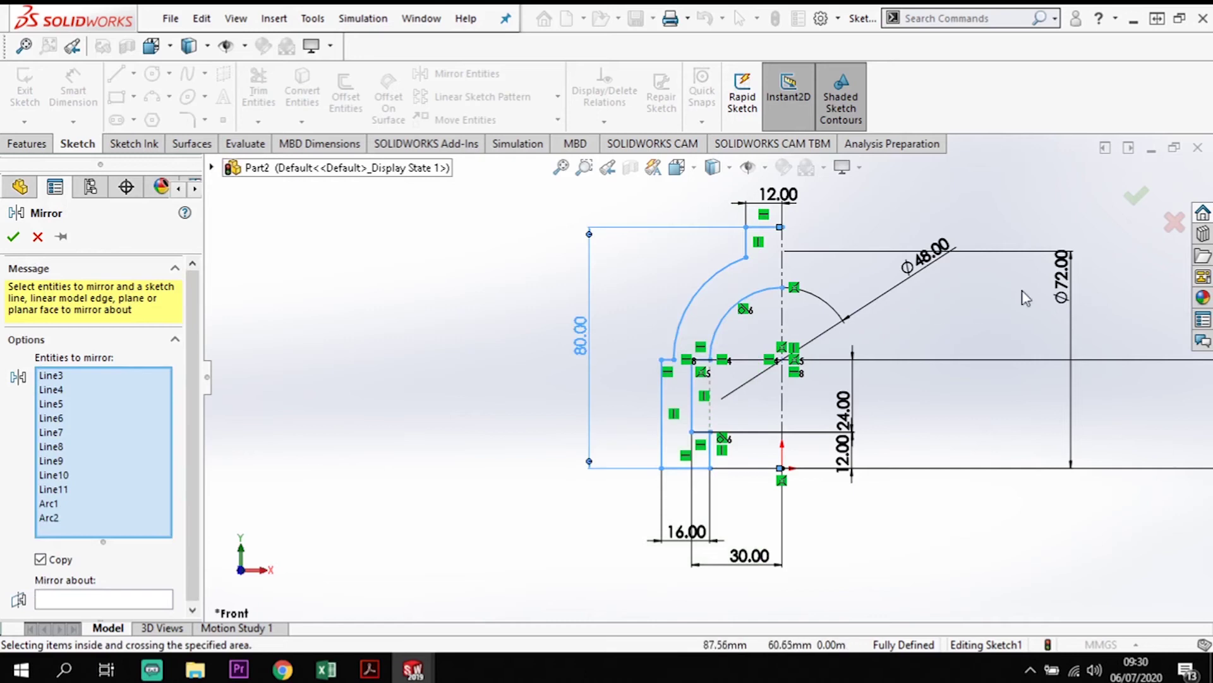
scroll(203, 439, down, 2)
click(87, 603)
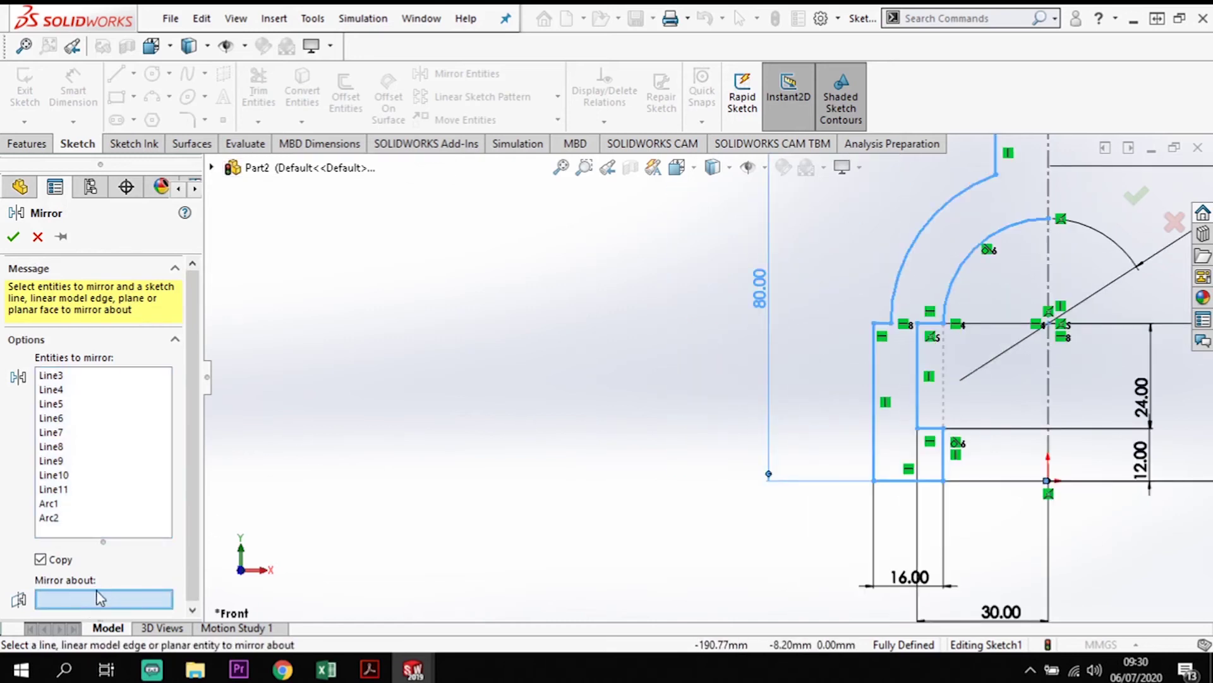
scroll(1137, 380, up, 2)
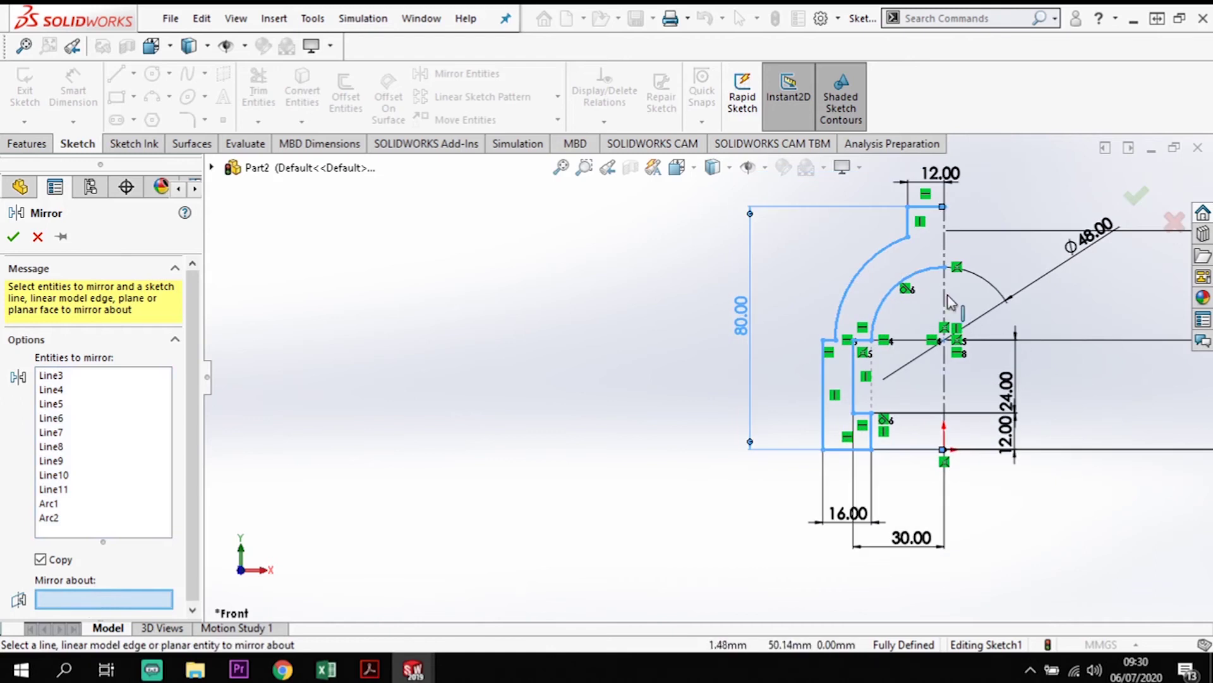
click(945, 294)
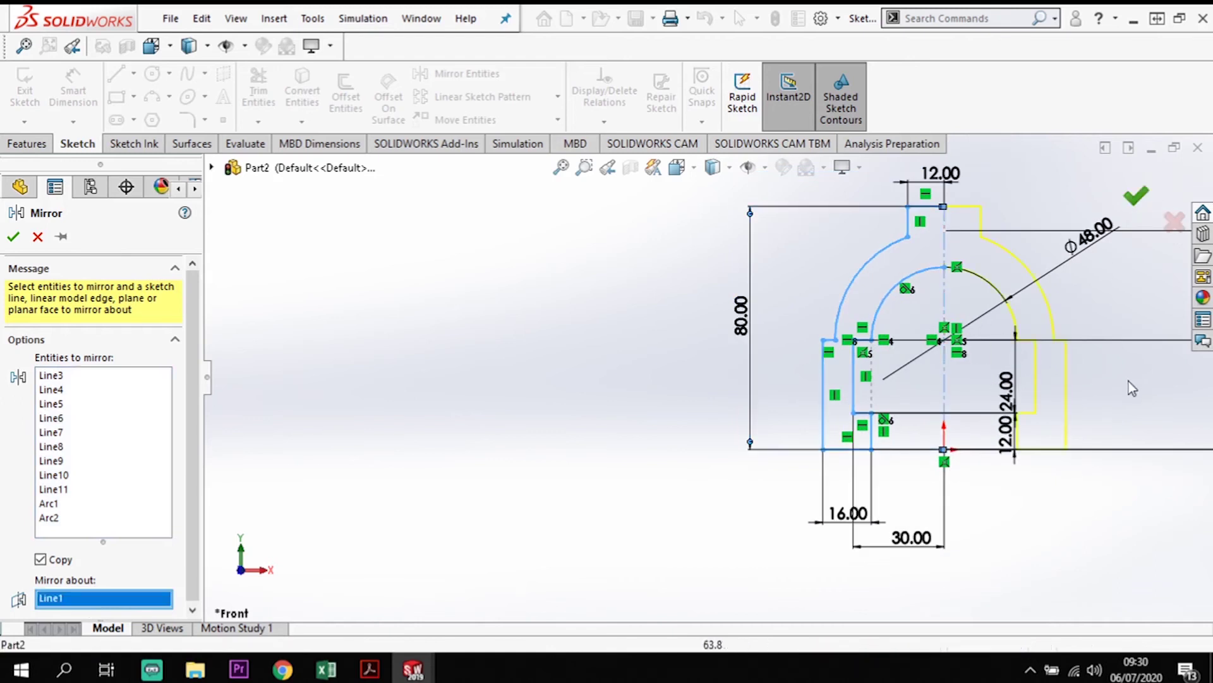
click(1138, 200)
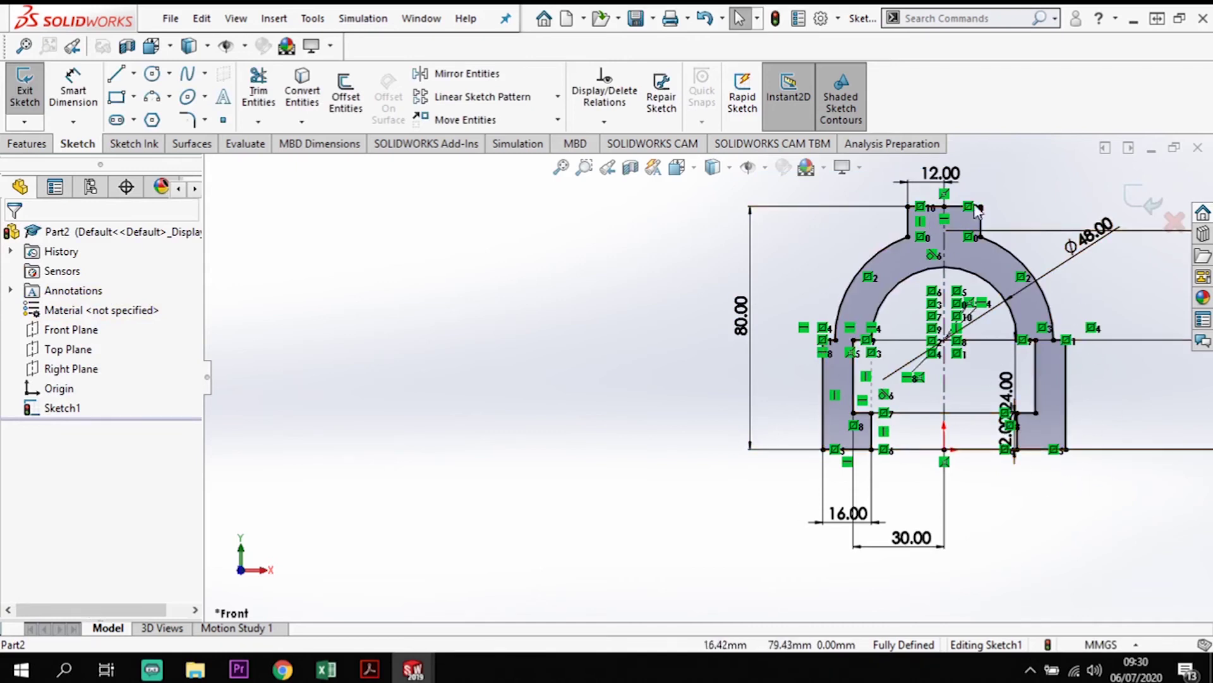
Extrude the closed arch profile 20 mm as a blind boss in the reversed direction
scroll(1137, 407, up, 3)
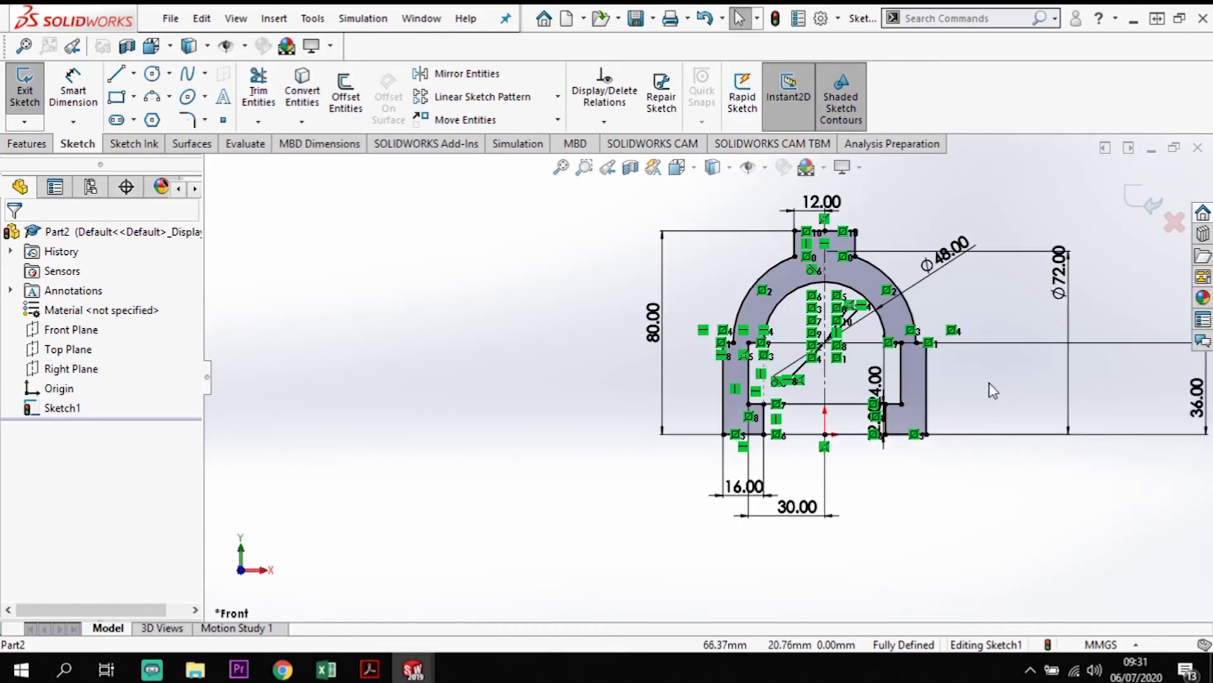
click(54, 143)
click(36, 101)
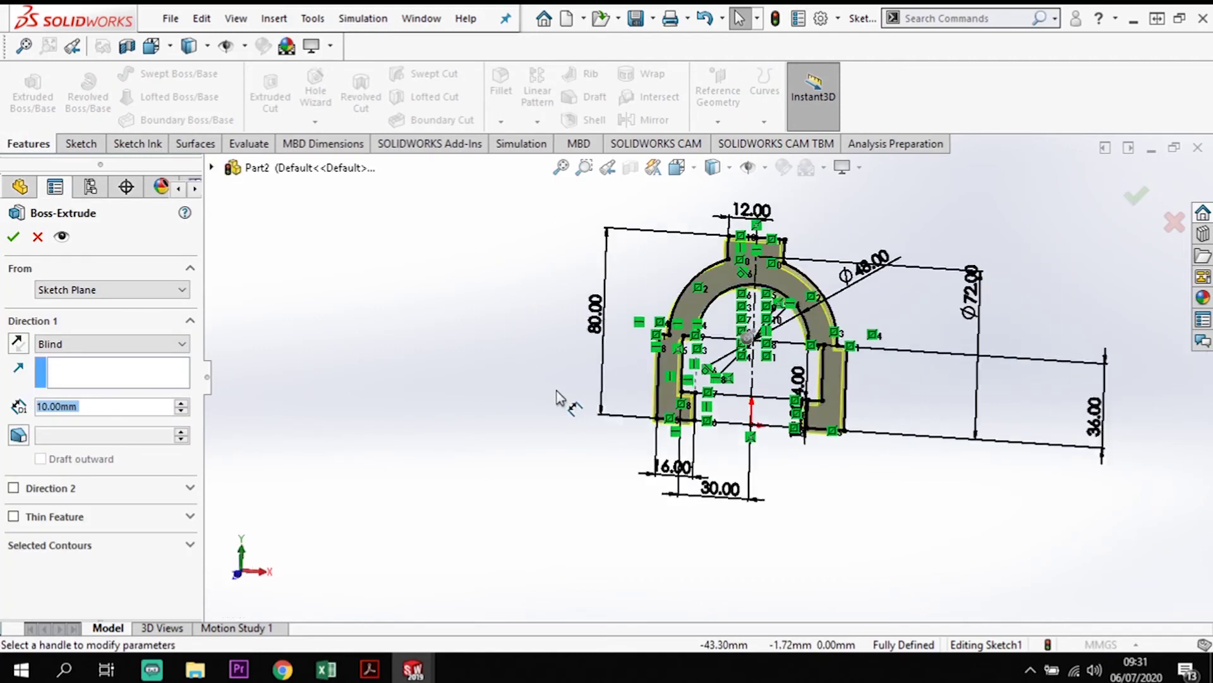
click(18, 343)
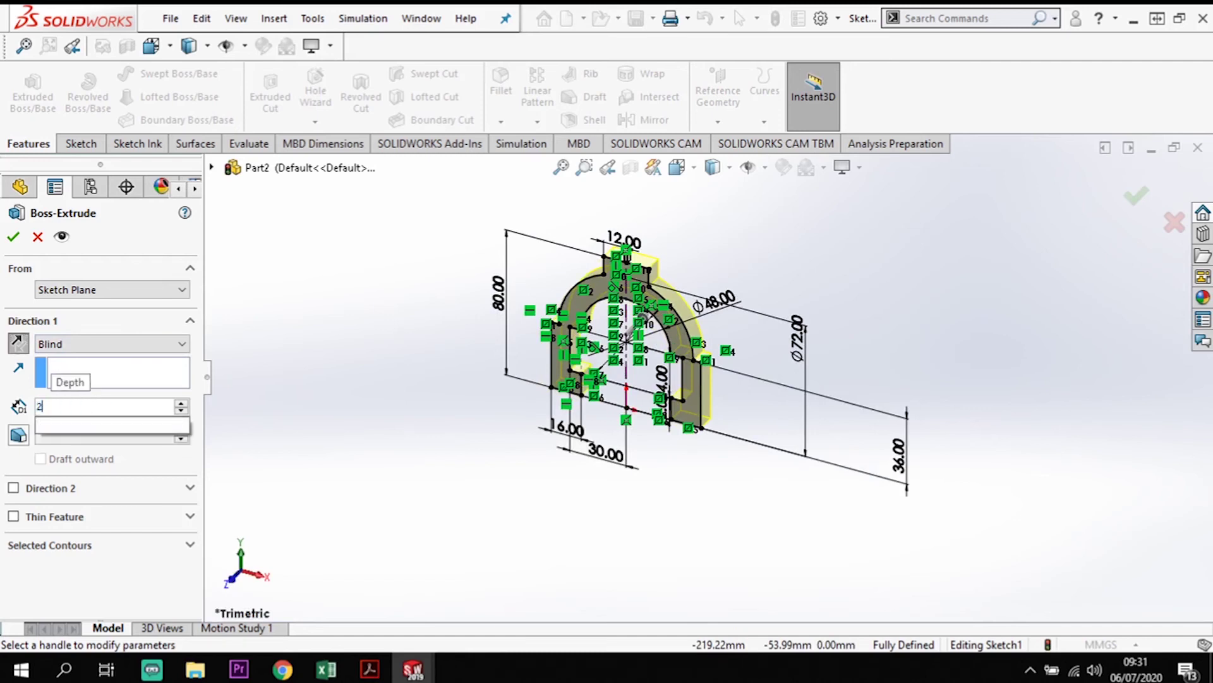
text(20)
key(Return)
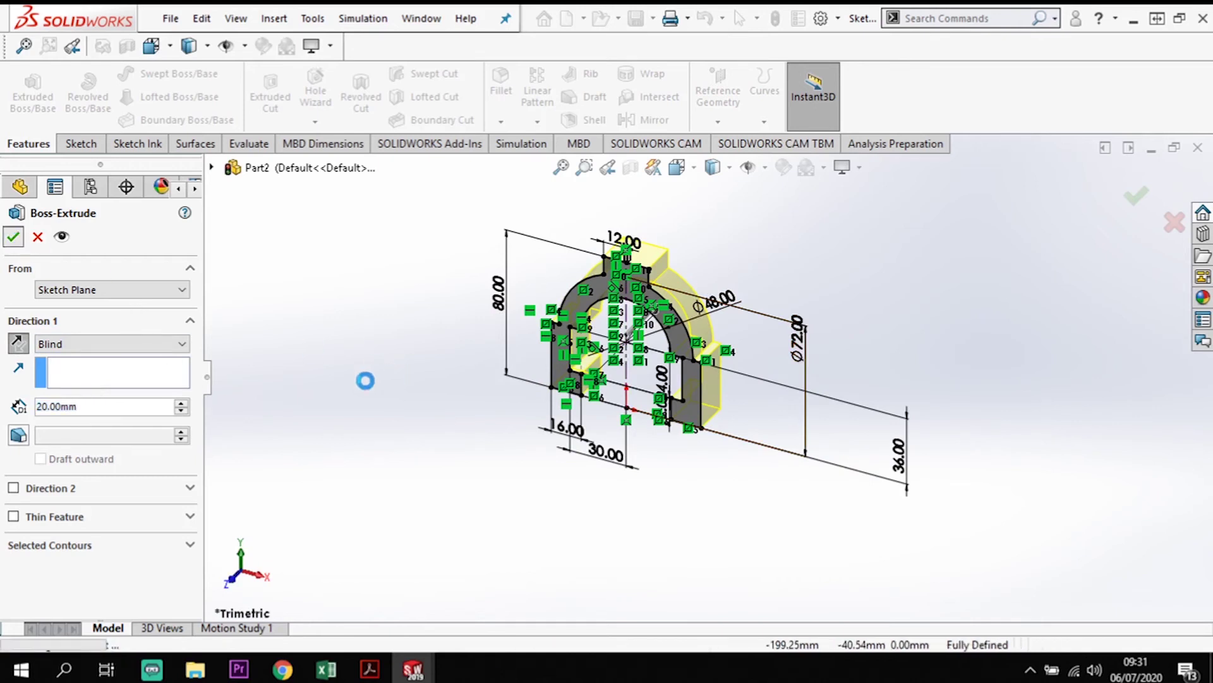
key(Return)
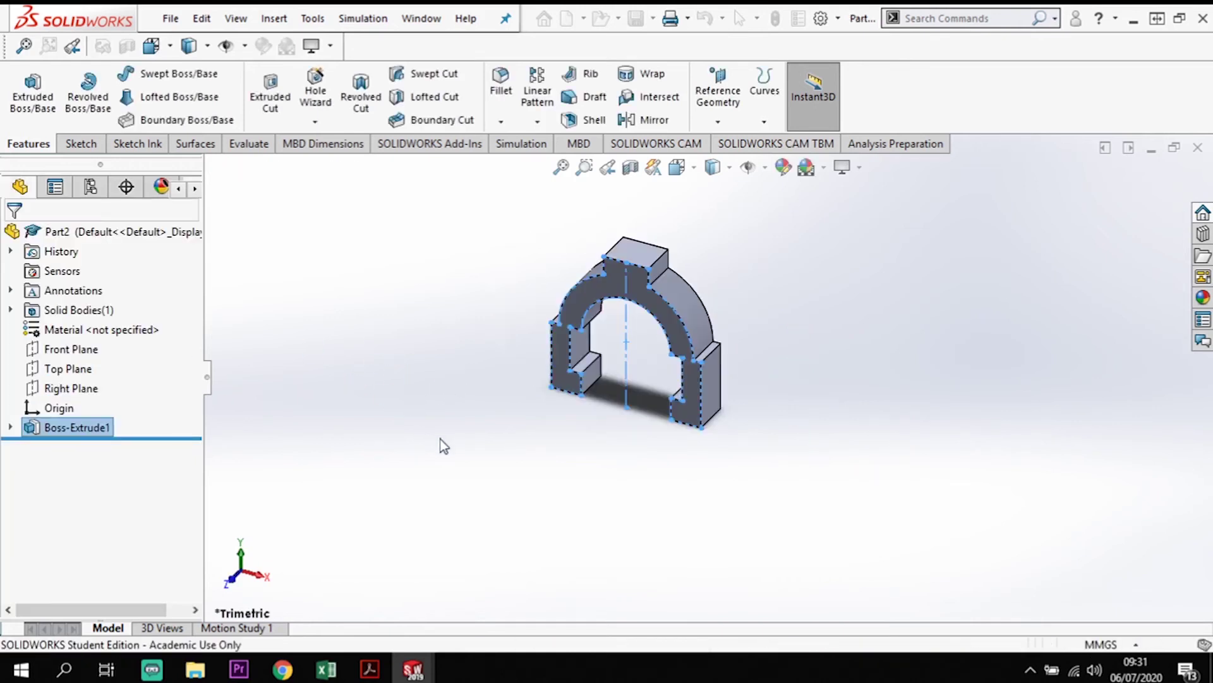
click(814, 263)
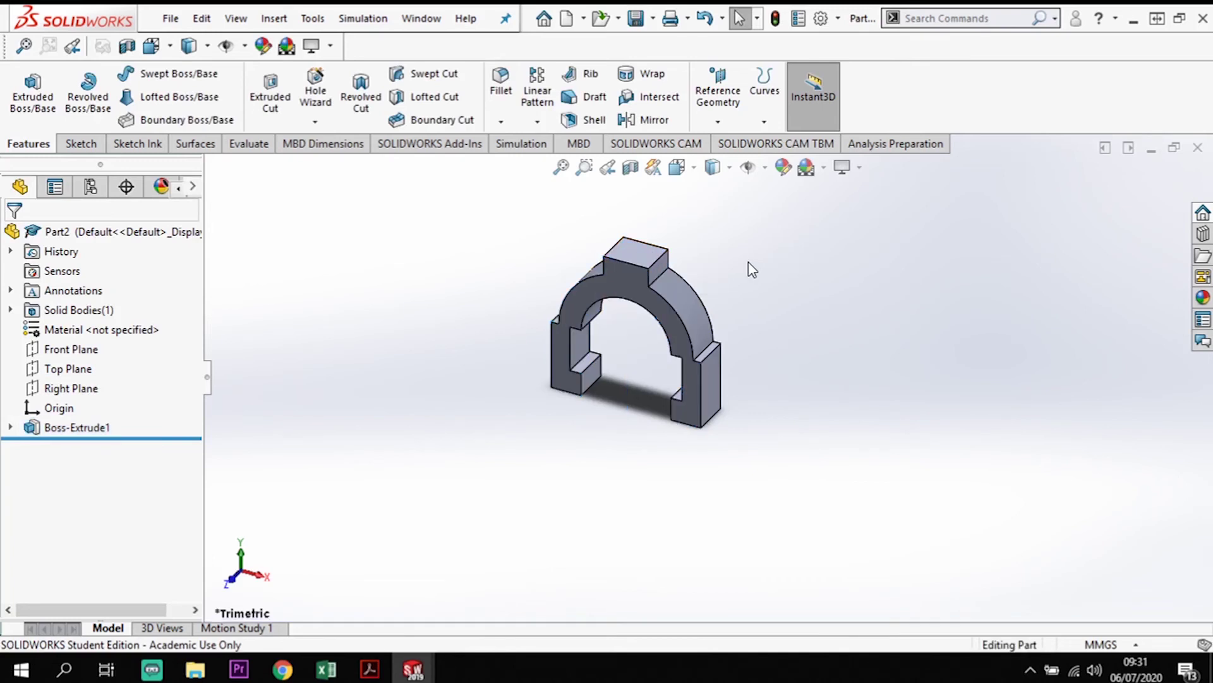
Start a sketch on the top face of the arch's upper block and draw a diagonal centerline between two opposite corners
scroll(753, 263, down, 3)
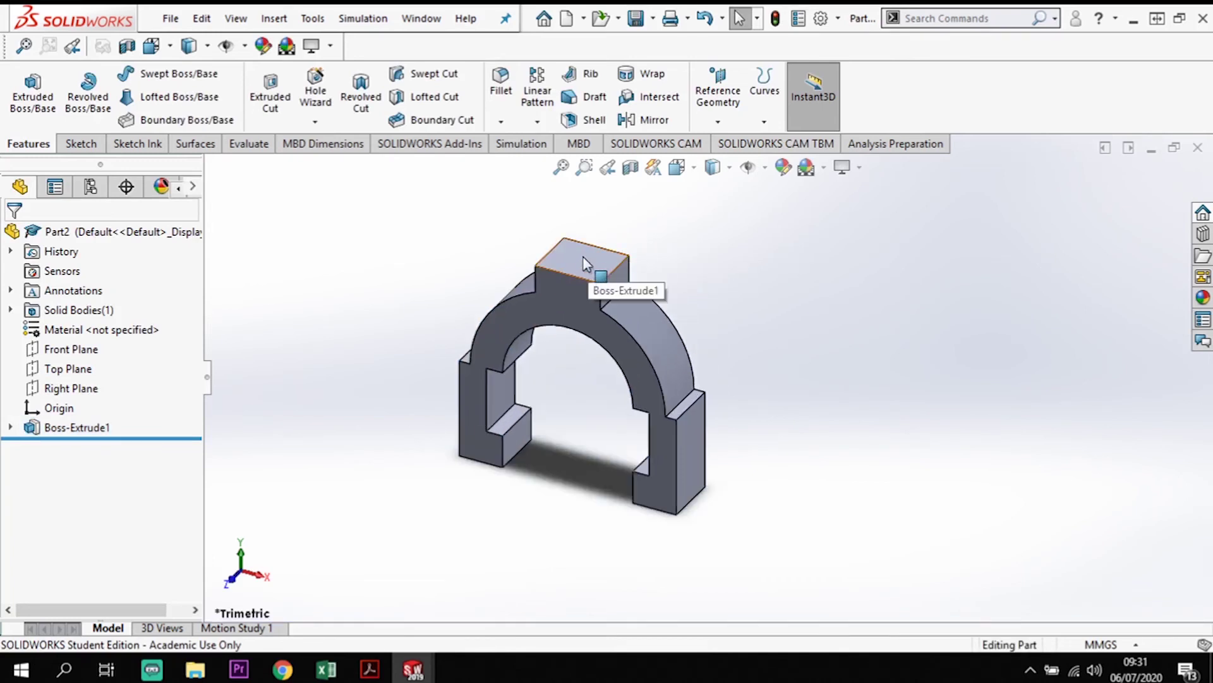
middle_drag(690, 257, 707, 298)
scroll(522, 298, down, 3)
click(518, 311)
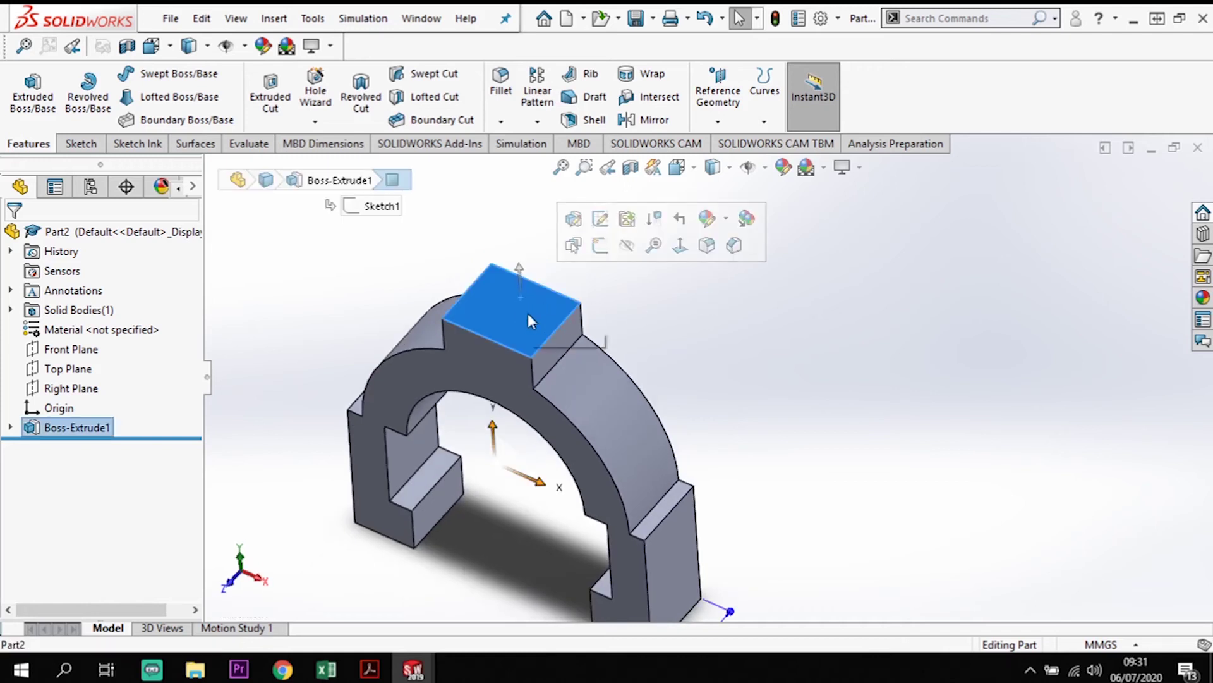
click(600, 247)
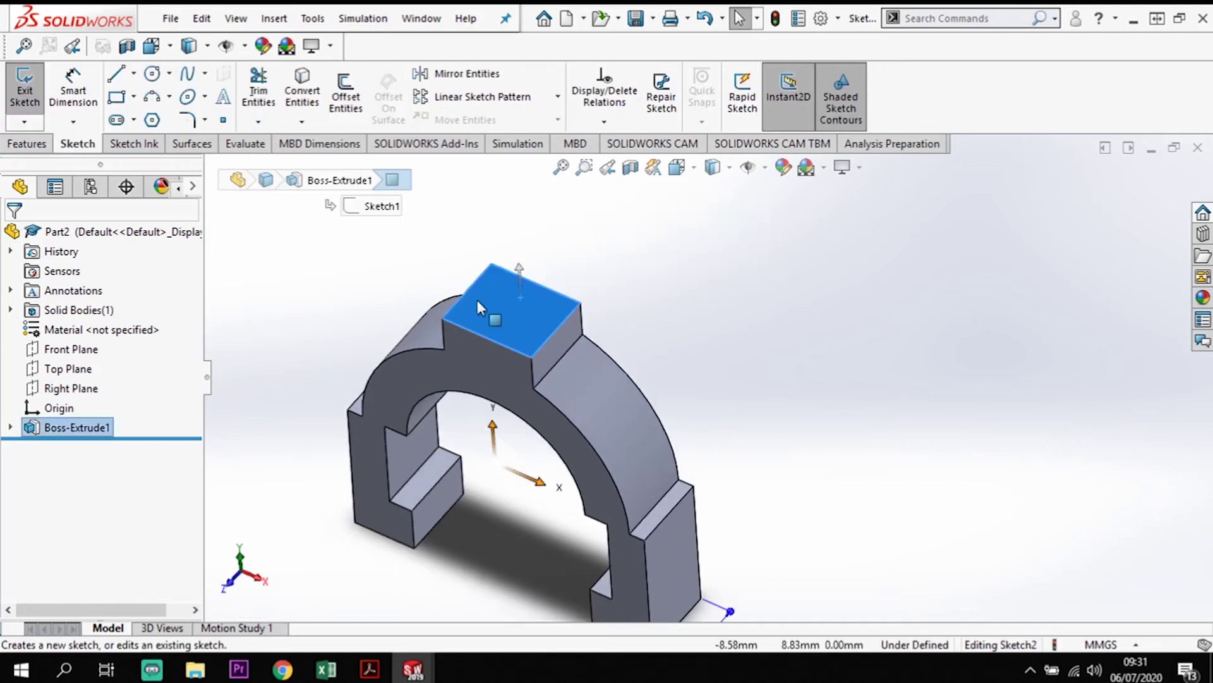
click(134, 73)
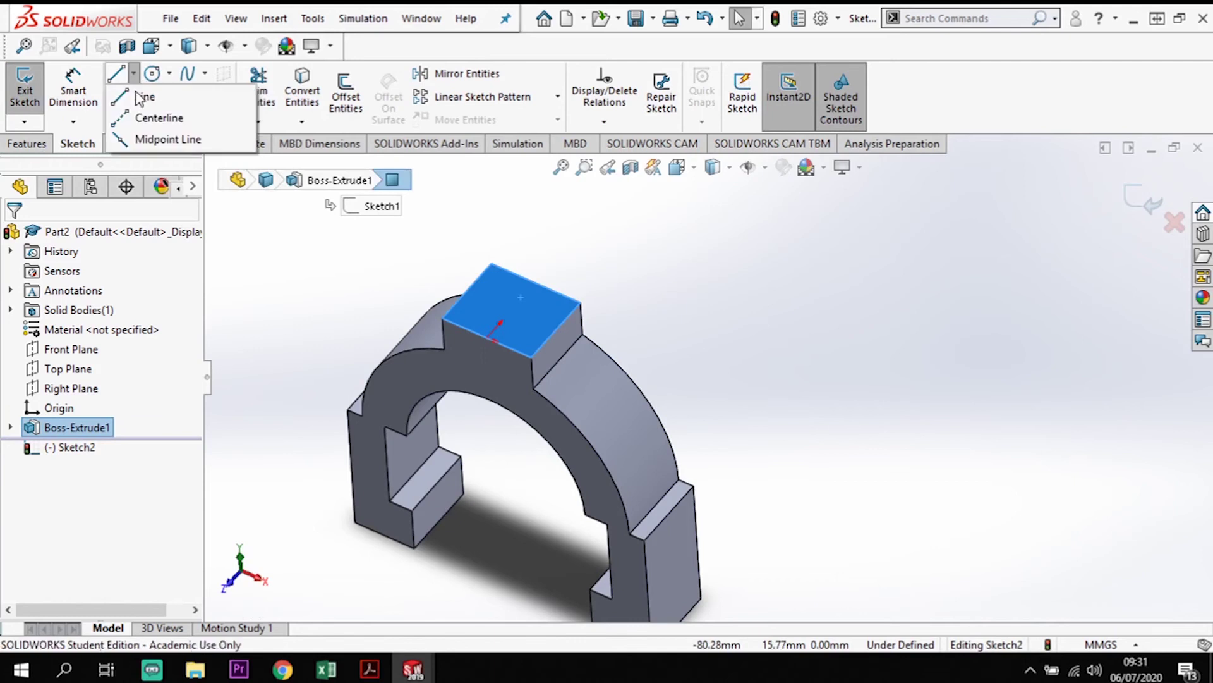
click(158, 117)
click(492, 263)
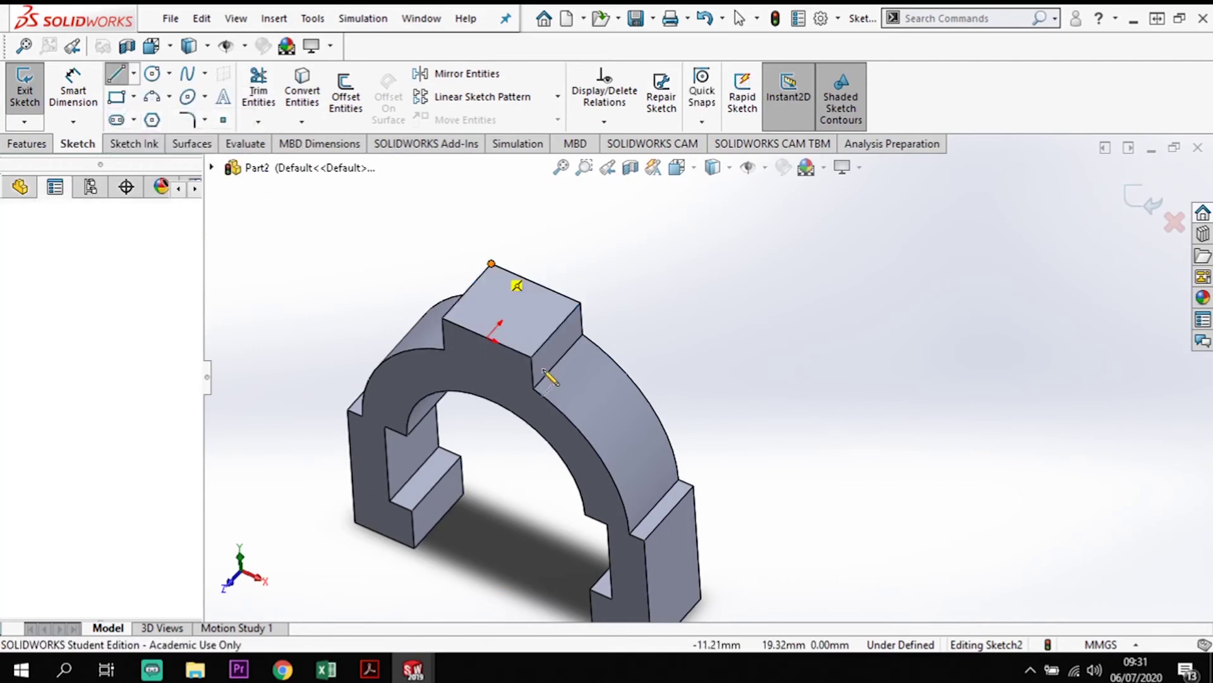
click(531, 357)
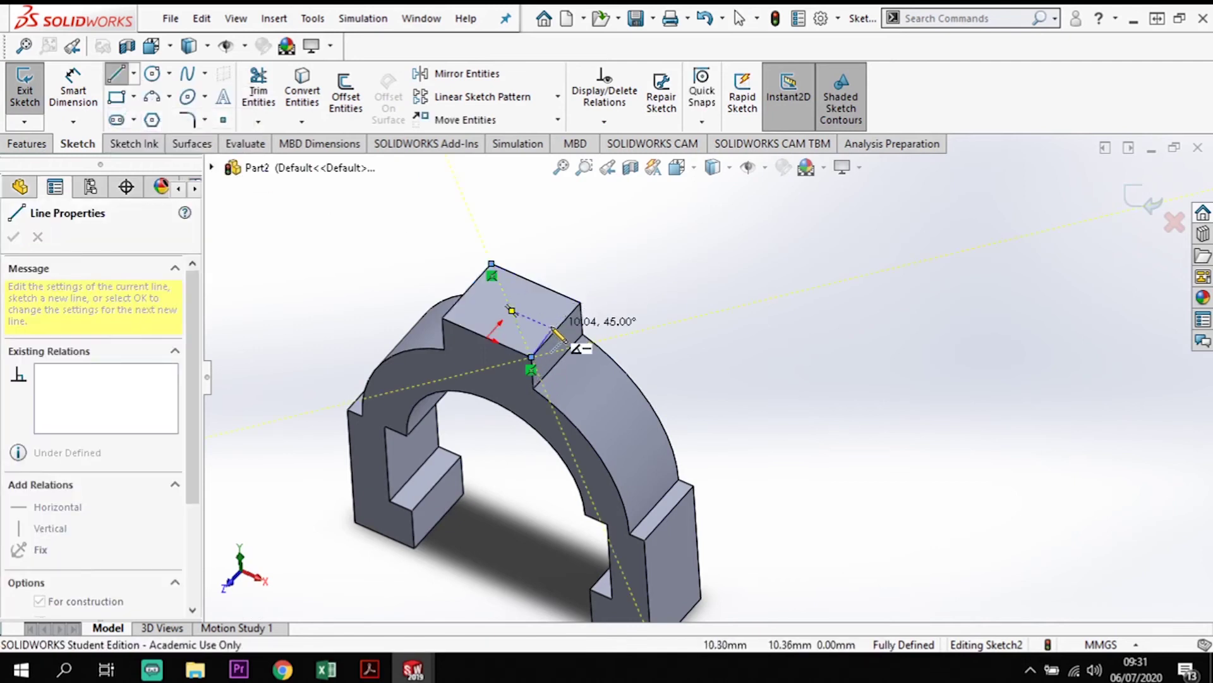
key(Escape)
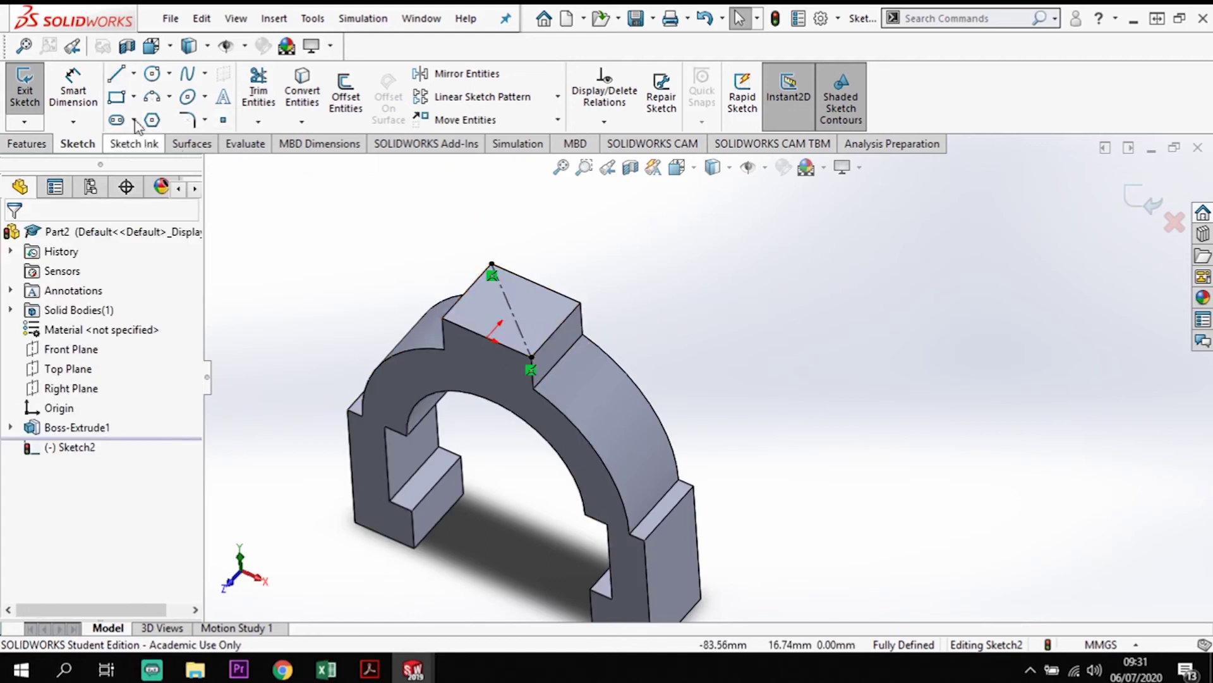
Sketch a circle about 11.5 mm in diameter centered on the diagonal centerline's midpoint
click(152, 73)
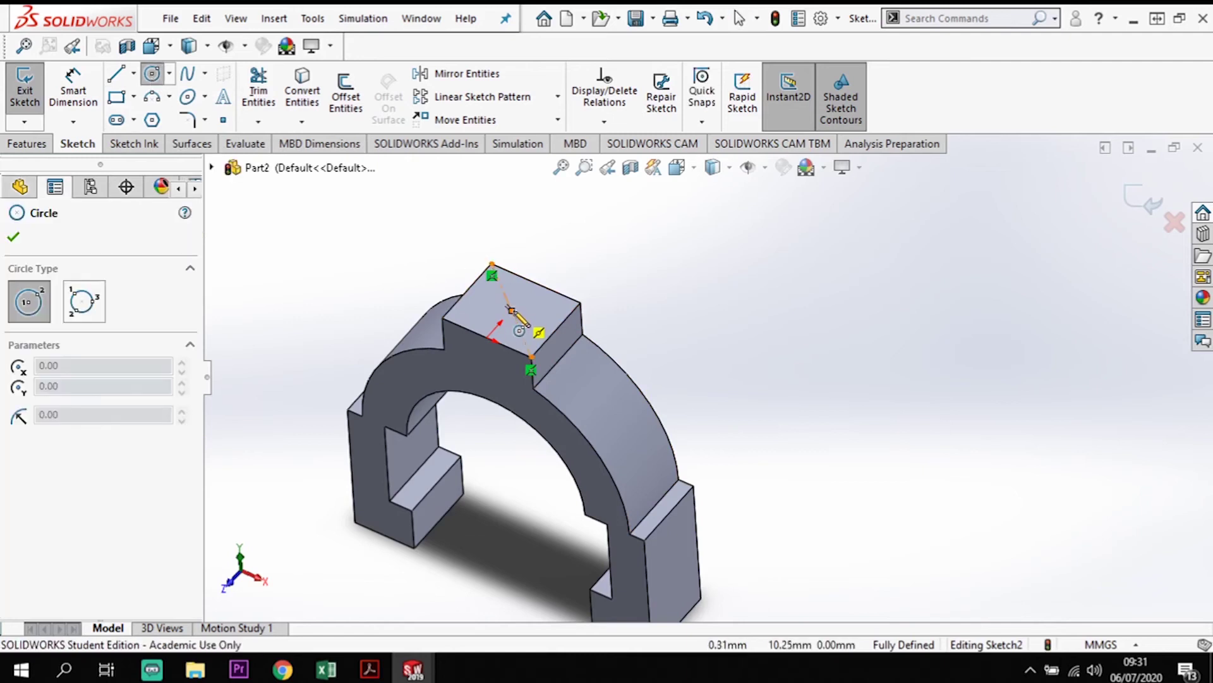
click(512, 311)
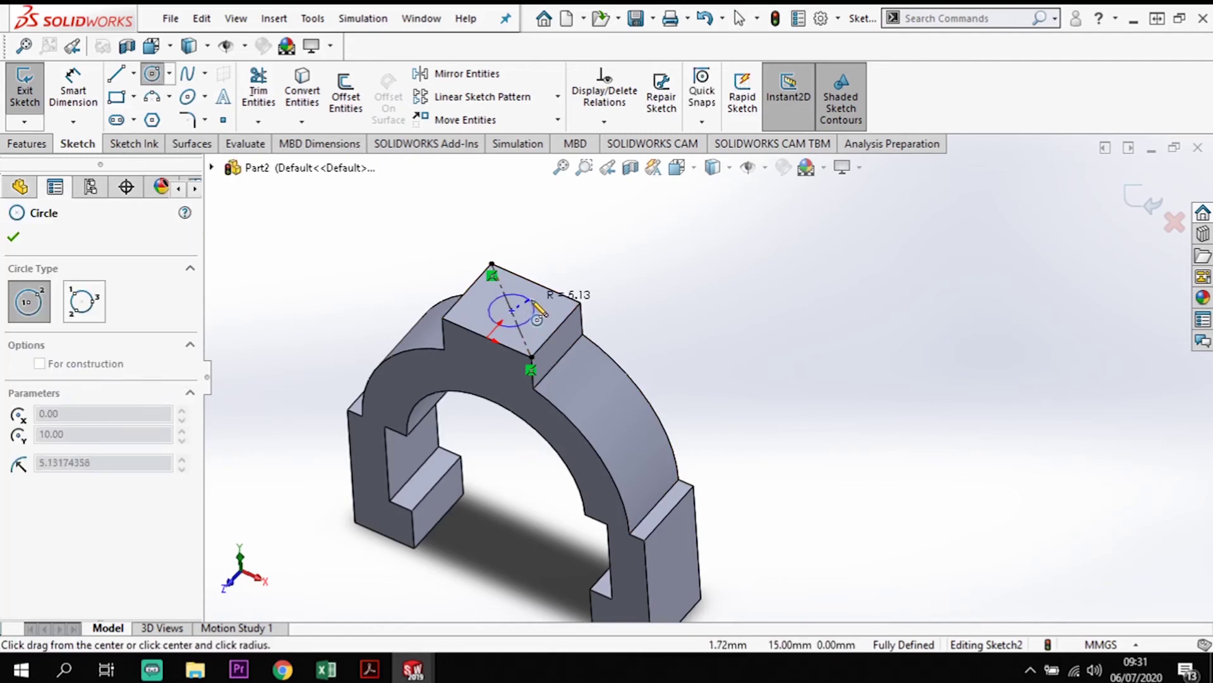
click(536, 304)
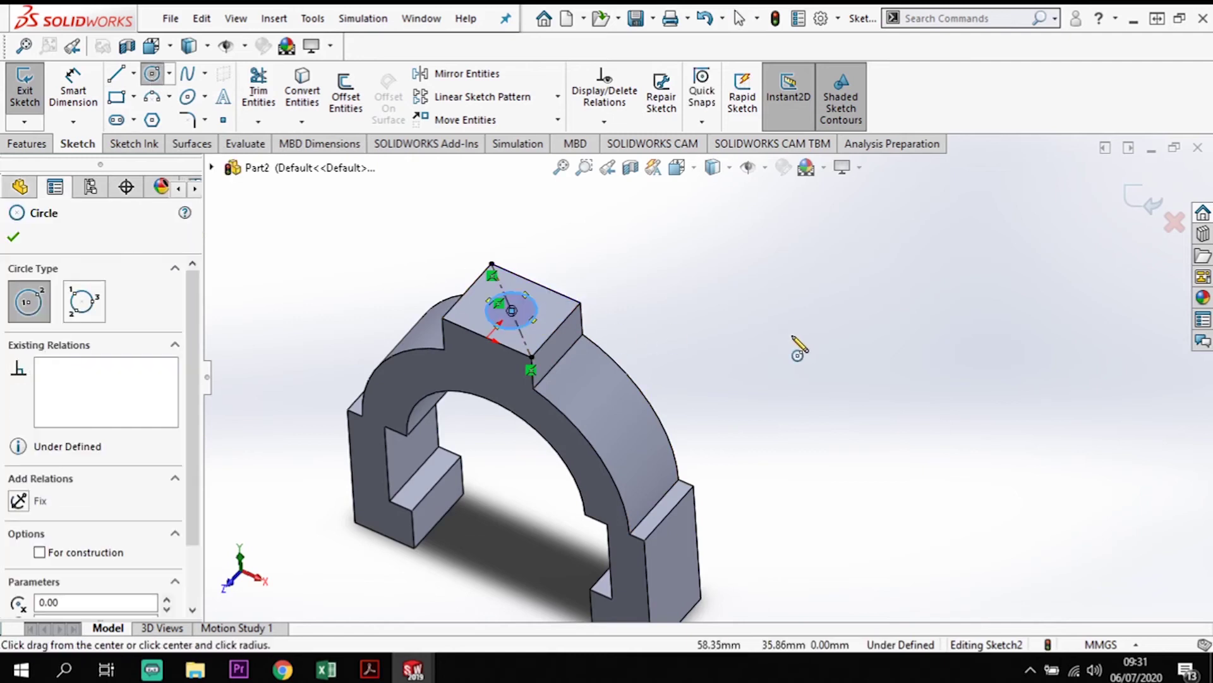
Dimension the circle on the upper block's top face to a 12 mm diameter
click(73, 94)
click(554, 298)
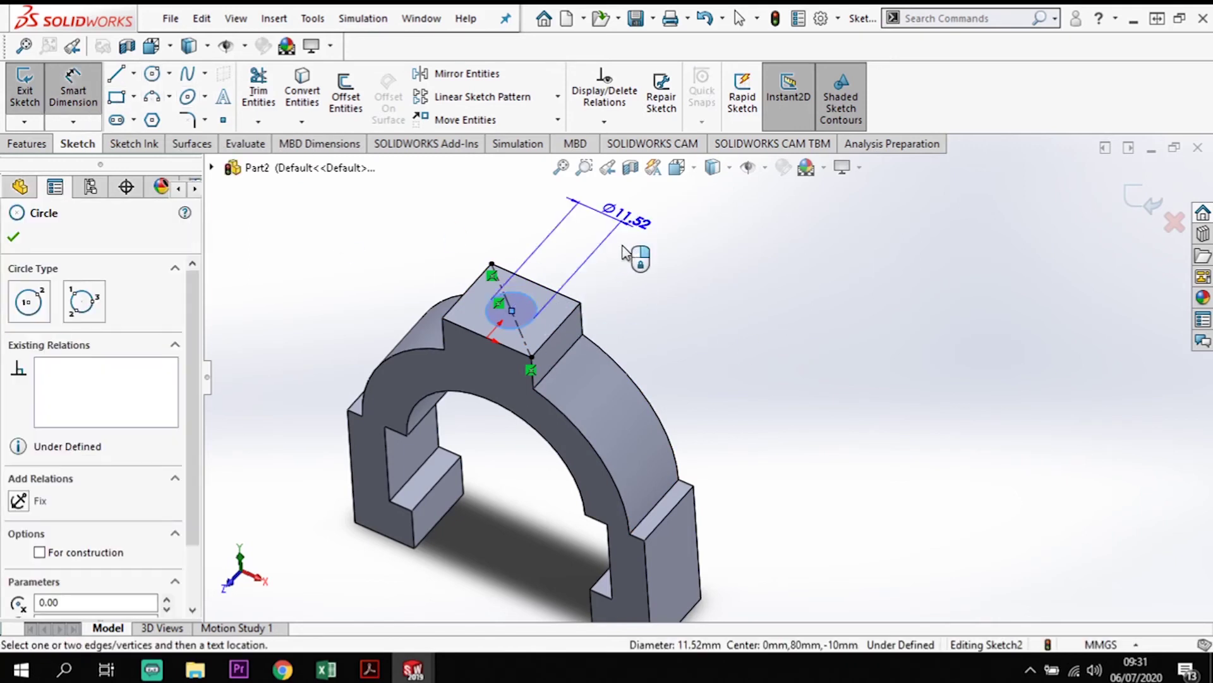
click(610, 251)
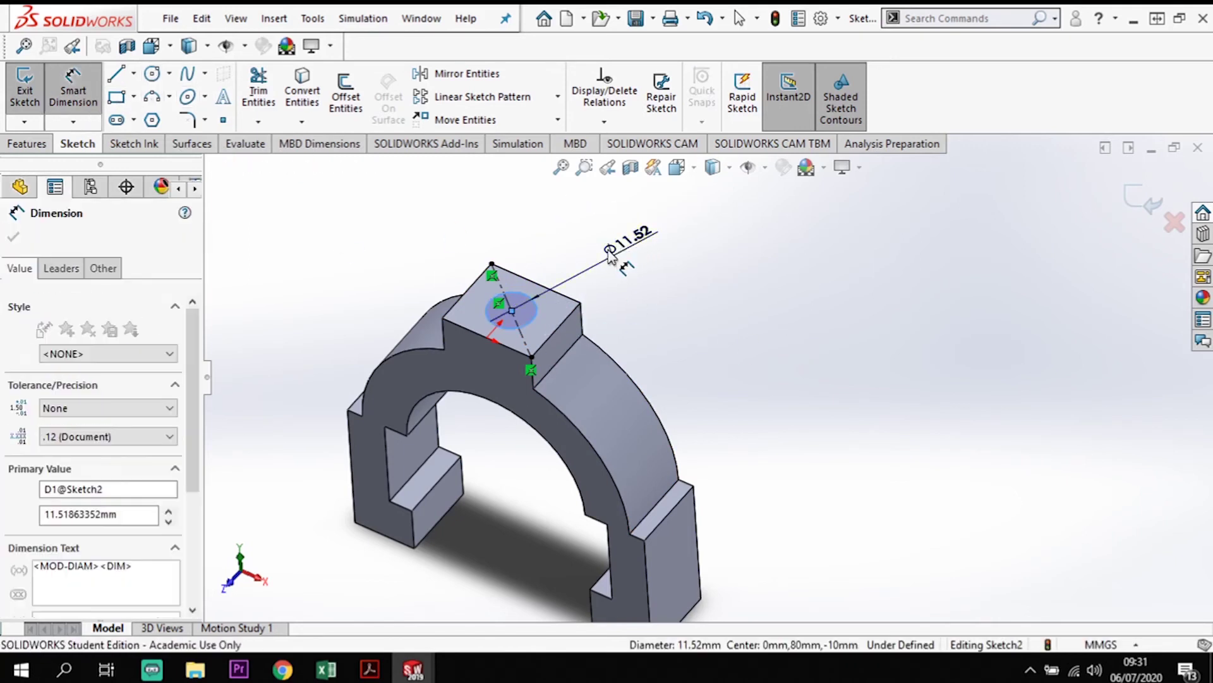
text(12)
key(Return)
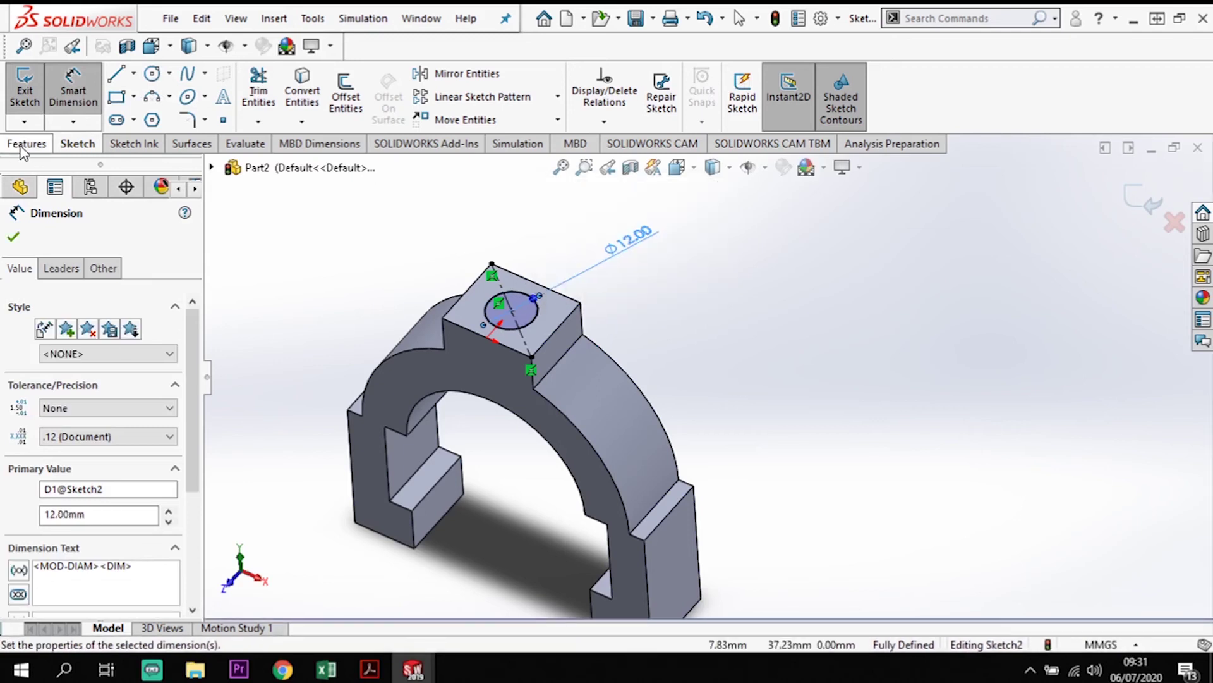
Cut-extrude the 12 mm circle down through the upper block, up to the arch's inner curved surface
click(14, 145)
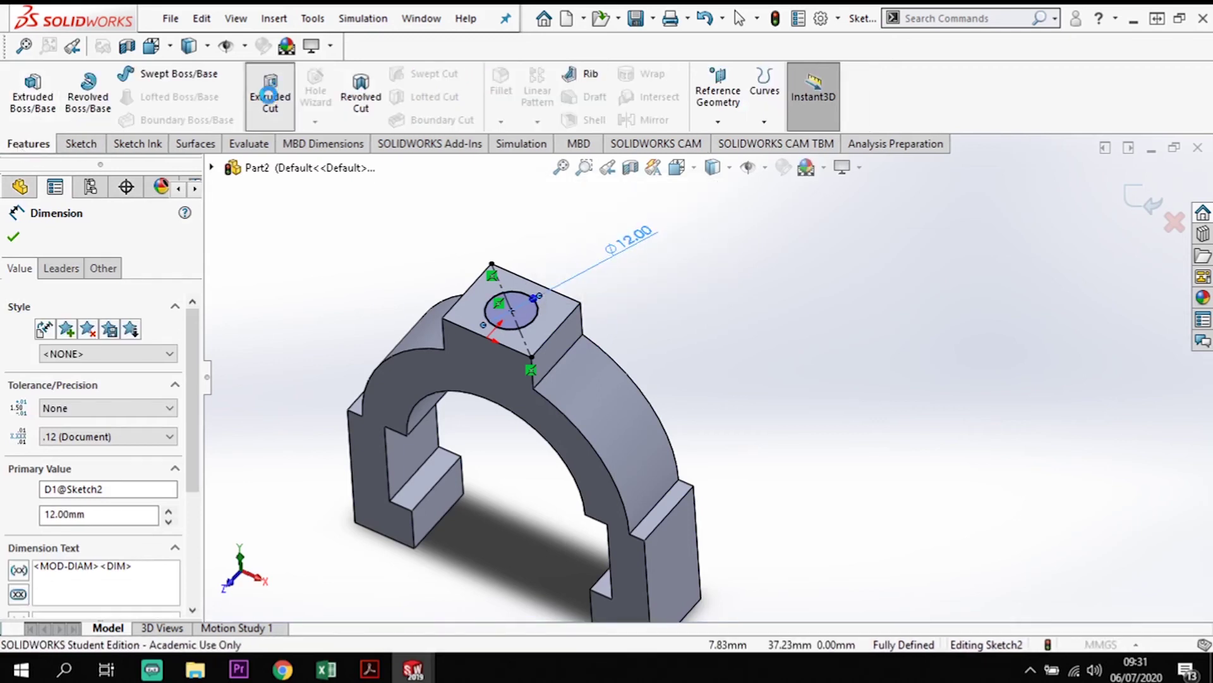
click(268, 95)
middle_drag(466, 475, 472, 385)
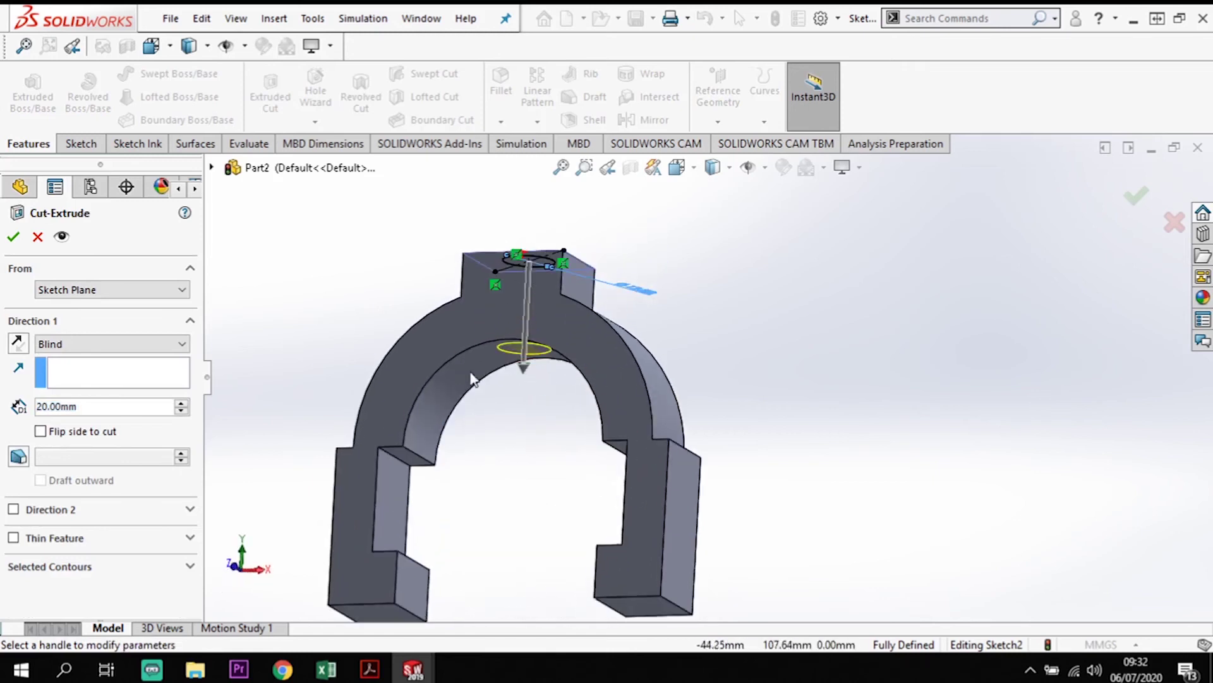
click(100, 343)
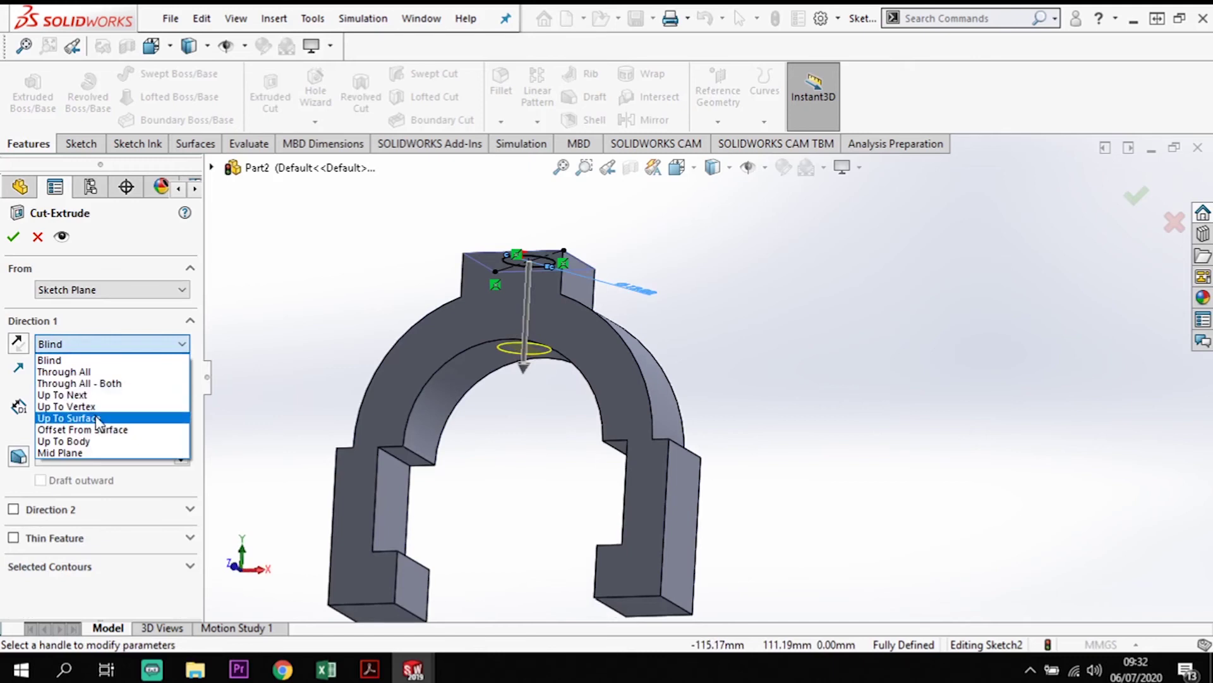
click(70, 418)
click(474, 400)
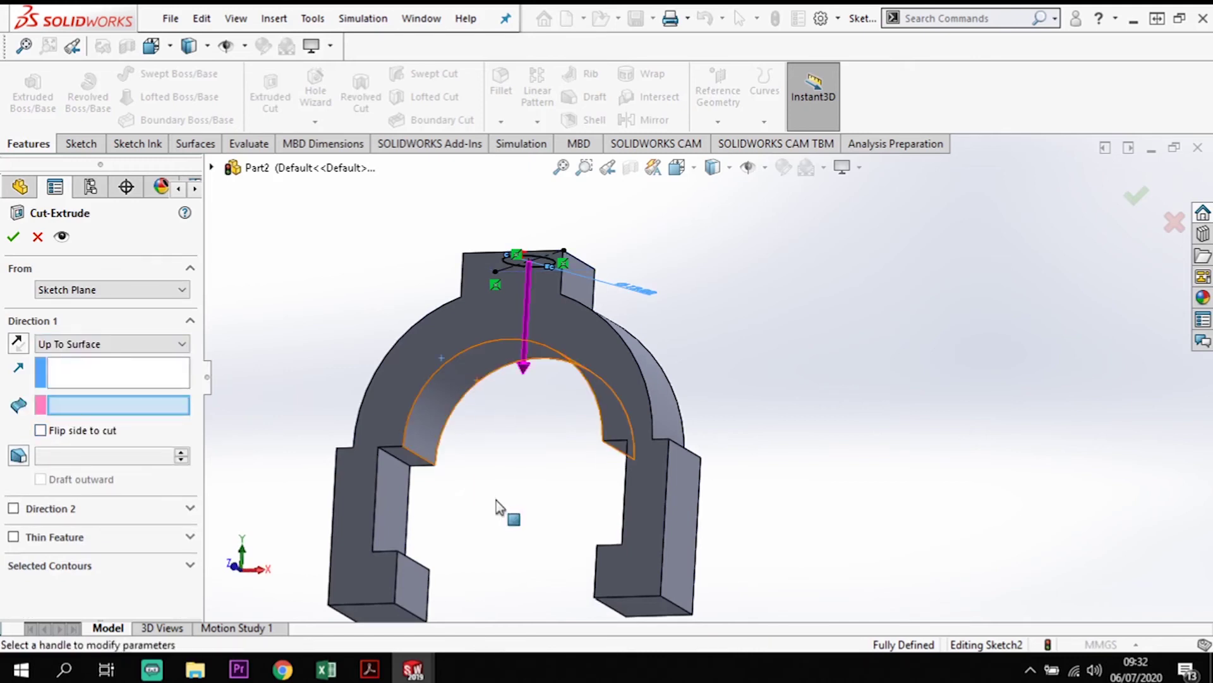
middle_drag(534, 529, 552, 465)
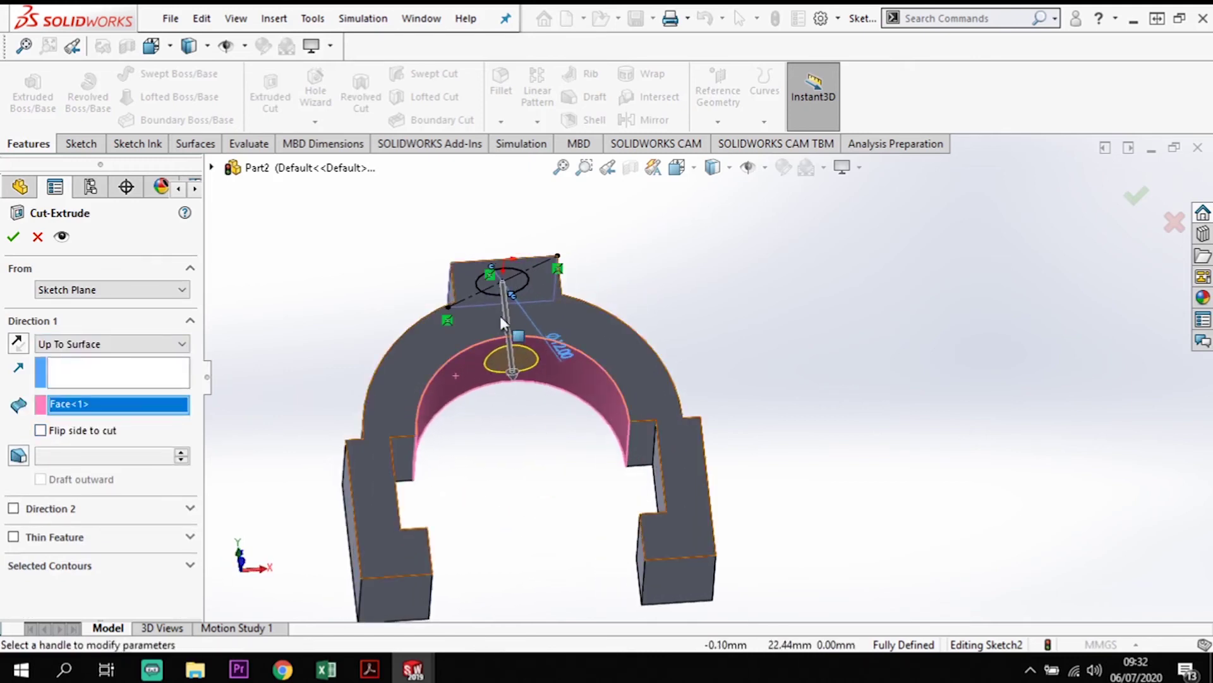
middle_drag(510, 519, 482, 587)
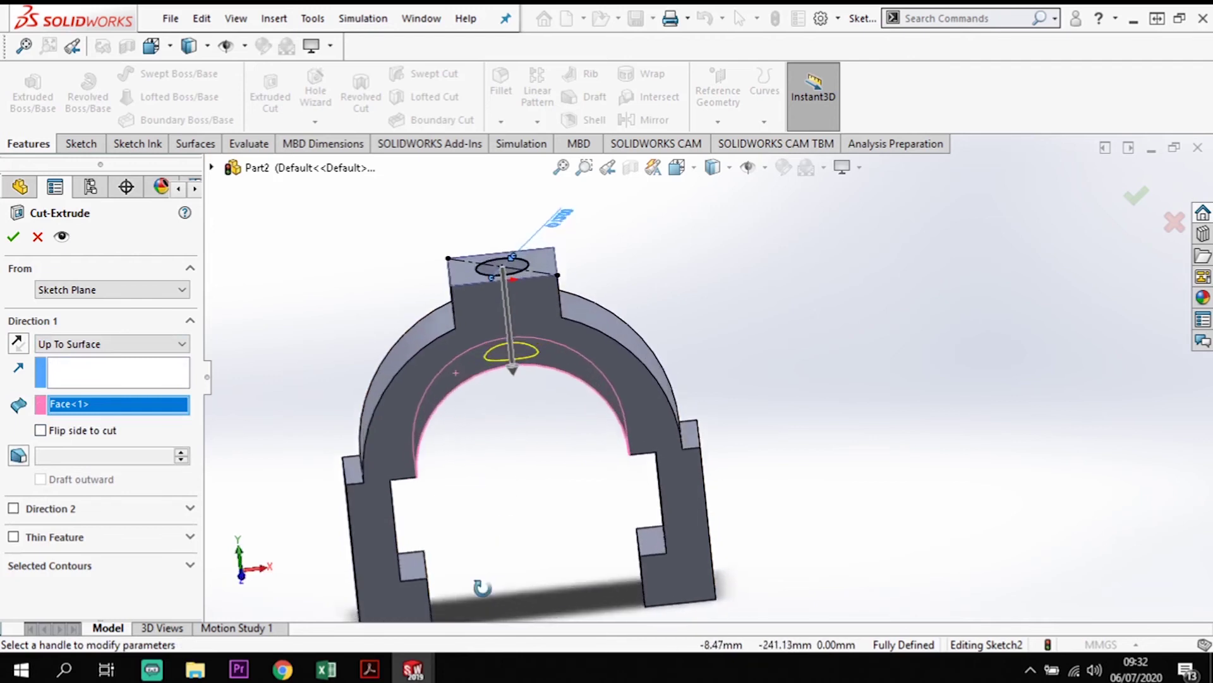
click(15, 237)
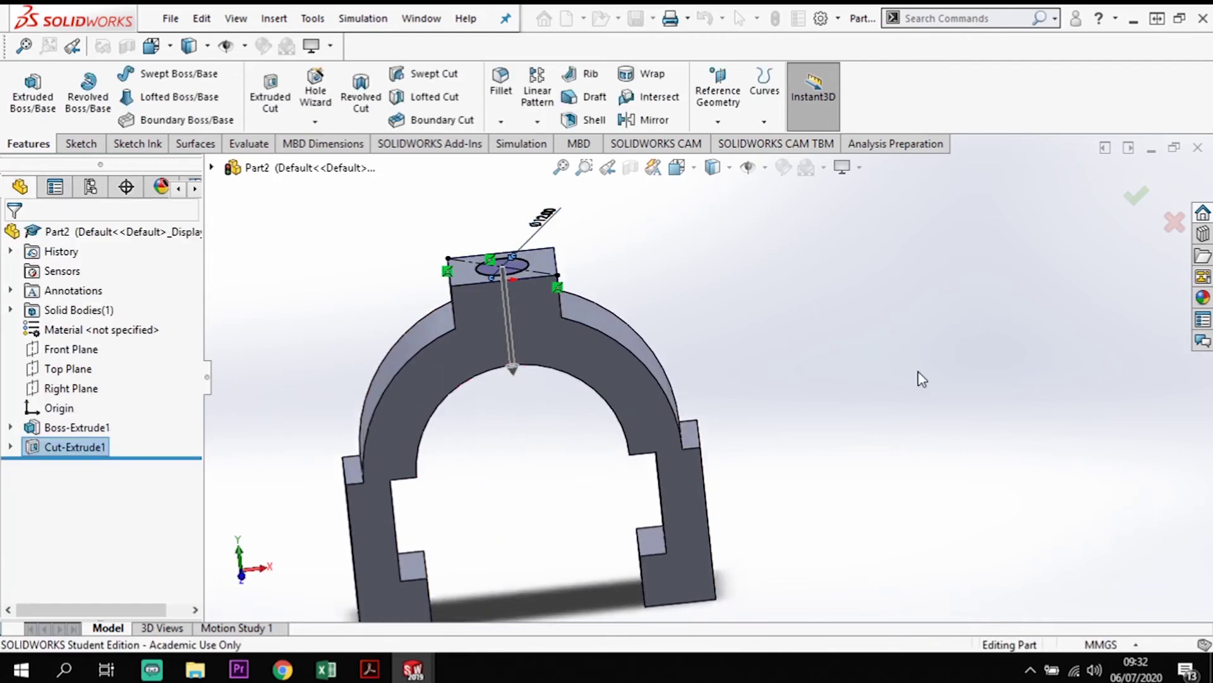
Show the part in isometric view and assign it the aluminium material 1060 Alloy
middle_drag(929, 390, 551, 511)
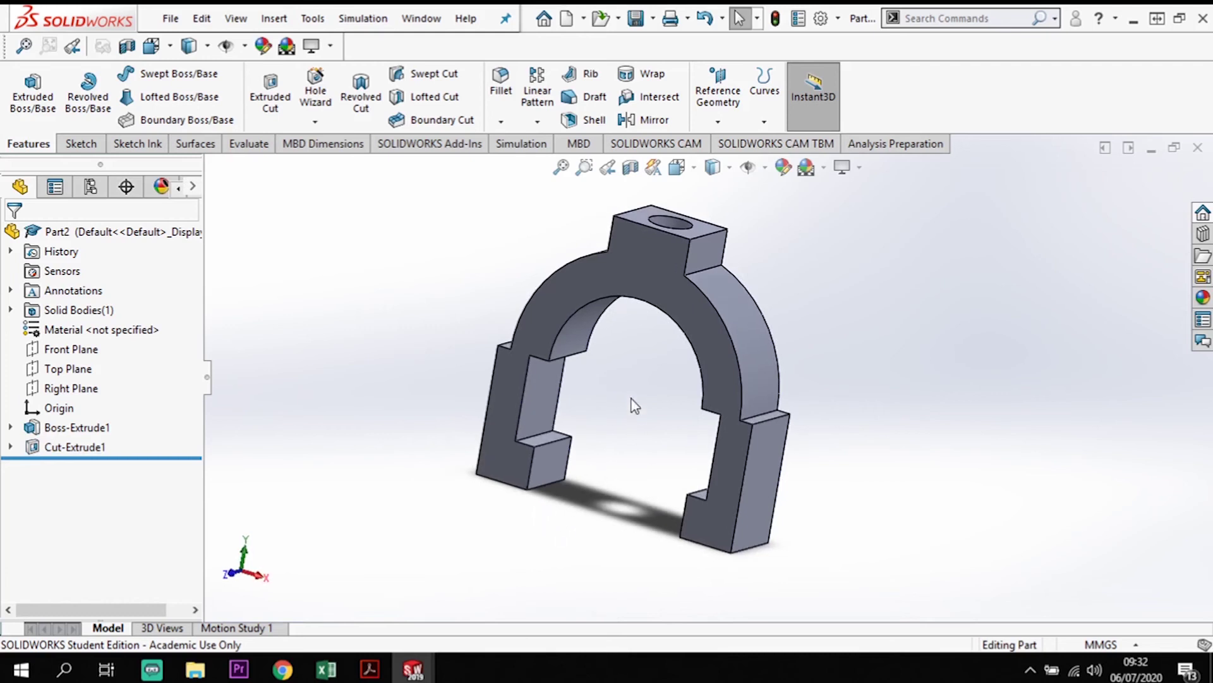
key(space)
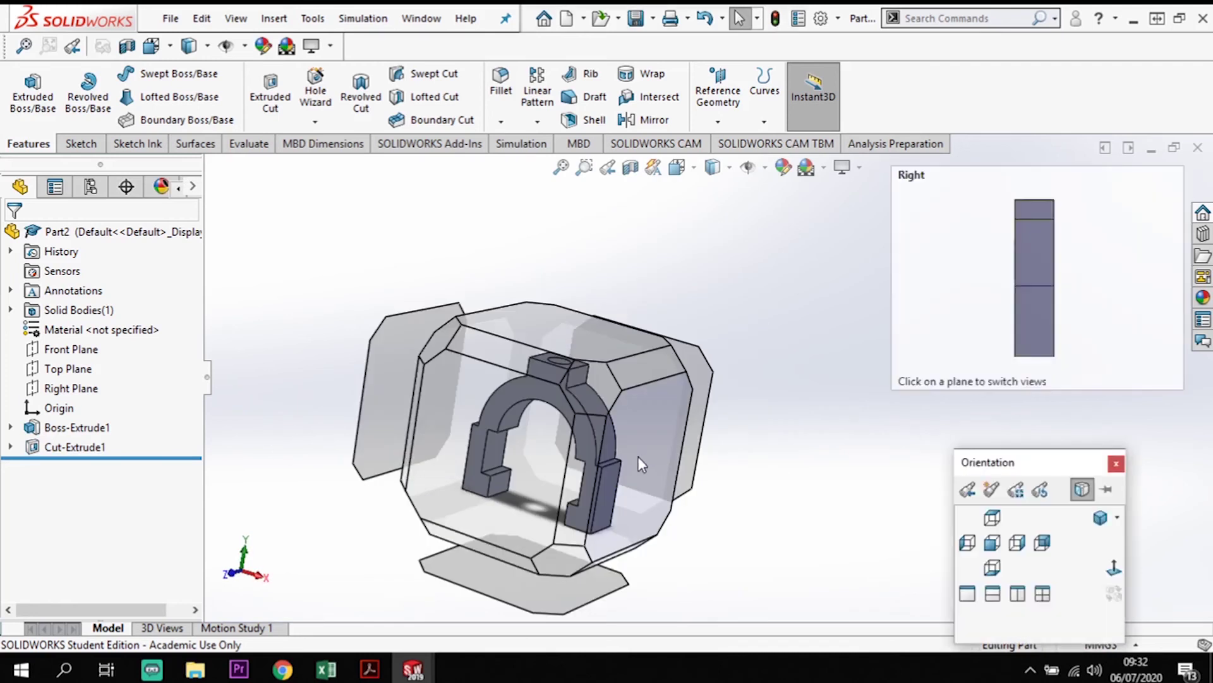
click(600, 380)
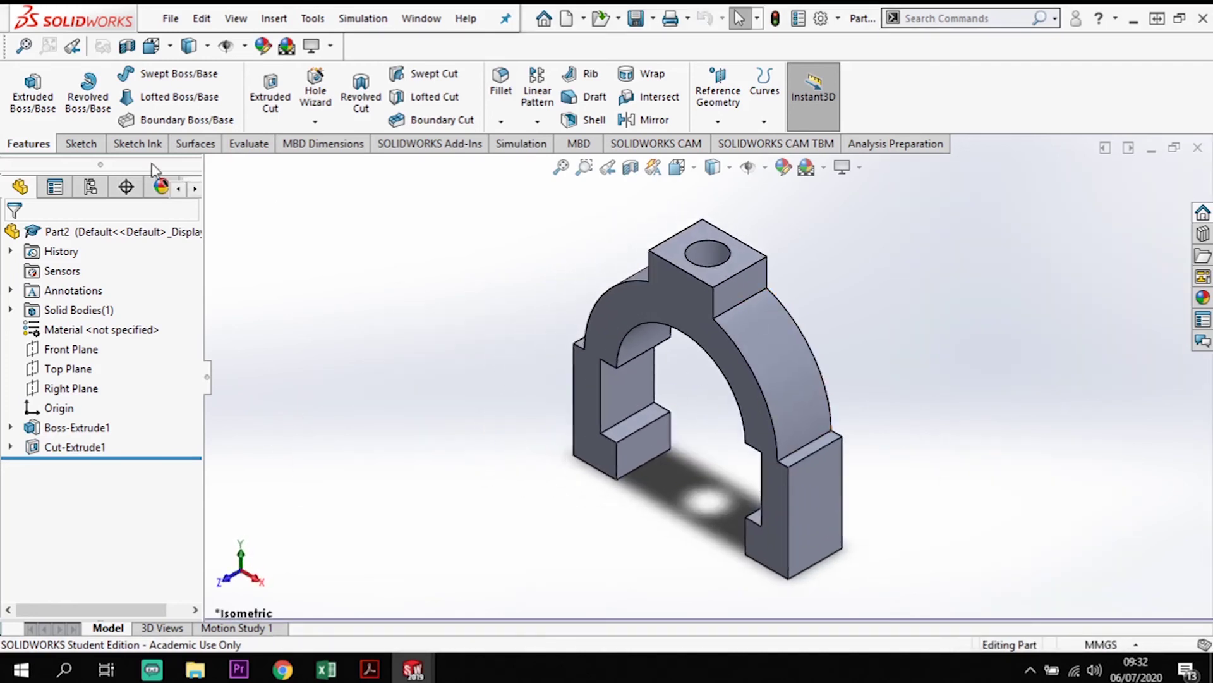
right_click(114, 335)
click(316, 361)
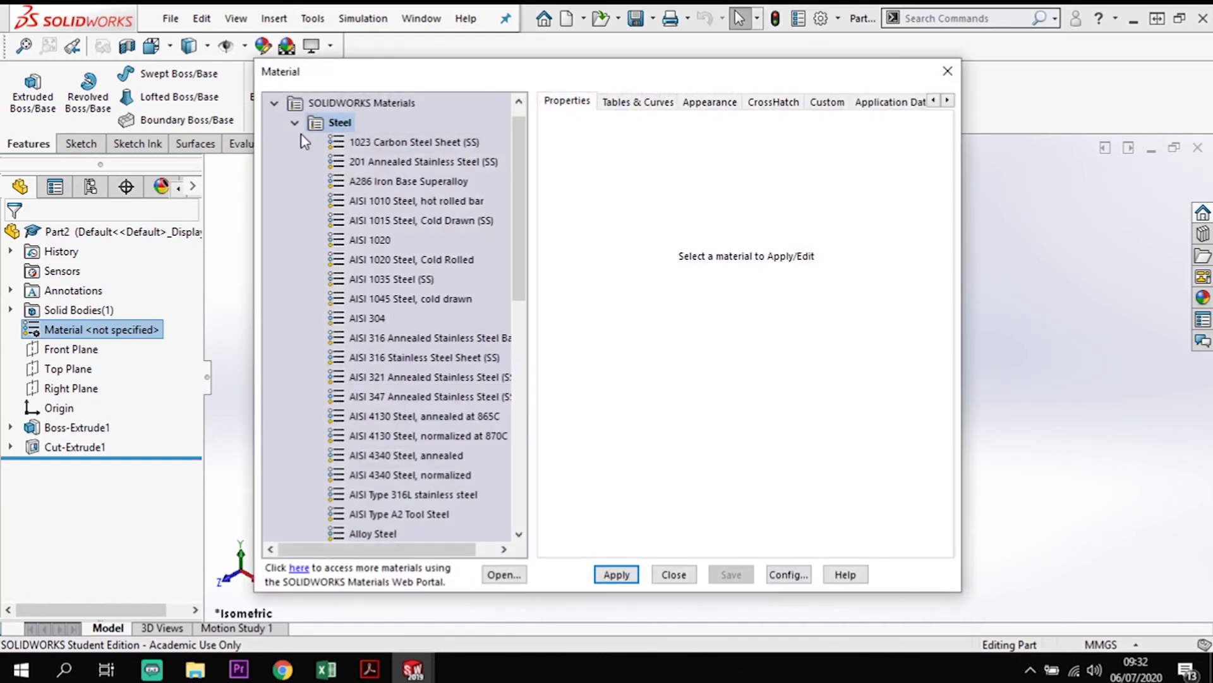
click(295, 124)
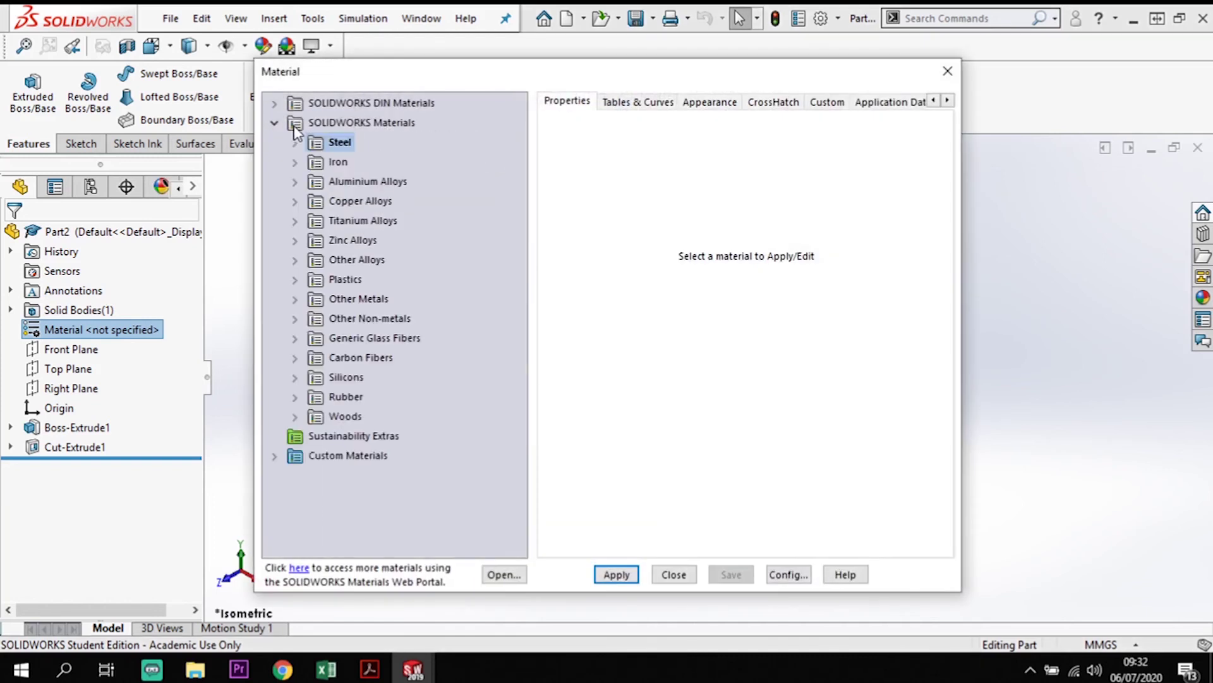
click(295, 182)
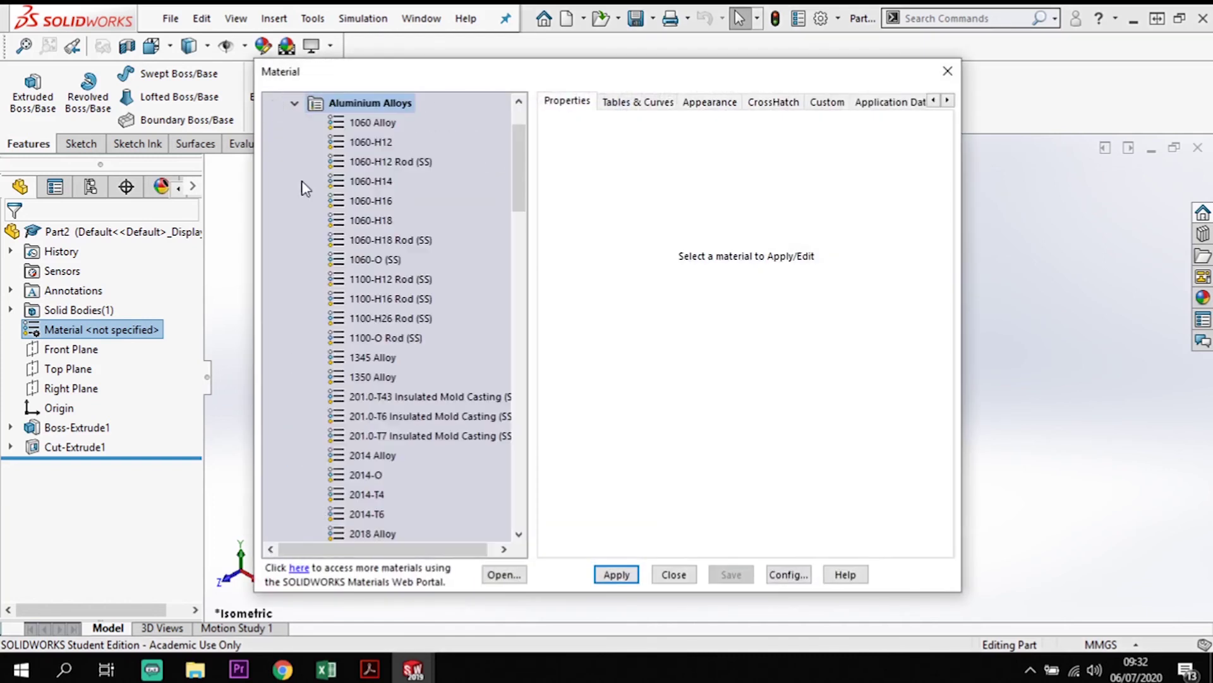
click(363, 123)
click(635, 572)
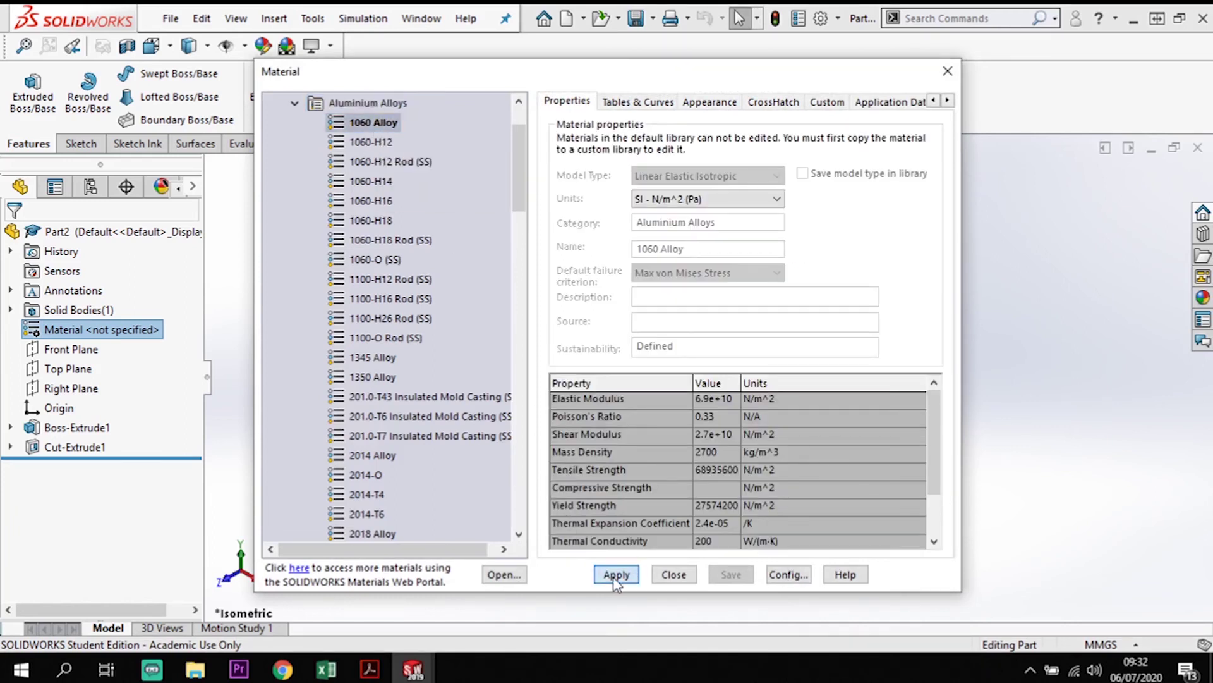
click(676, 576)
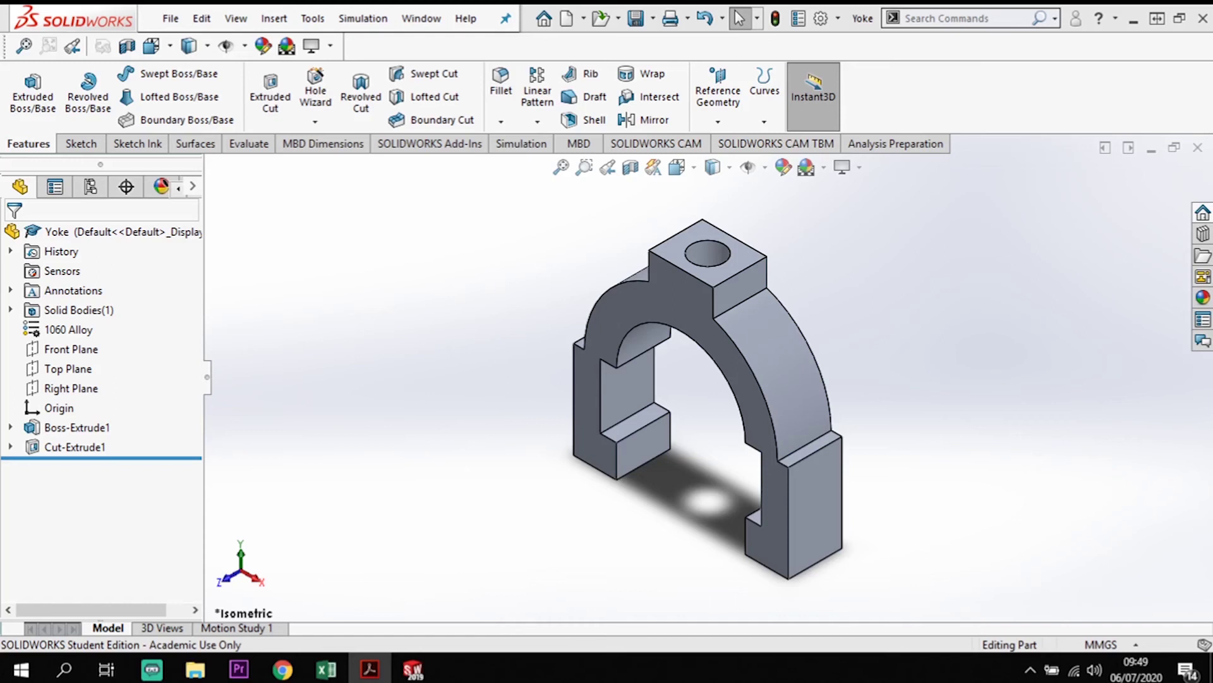
Fillet the four outer edges where the arch meets the upper block and the side legs with a 4 mm radius
click(503, 86)
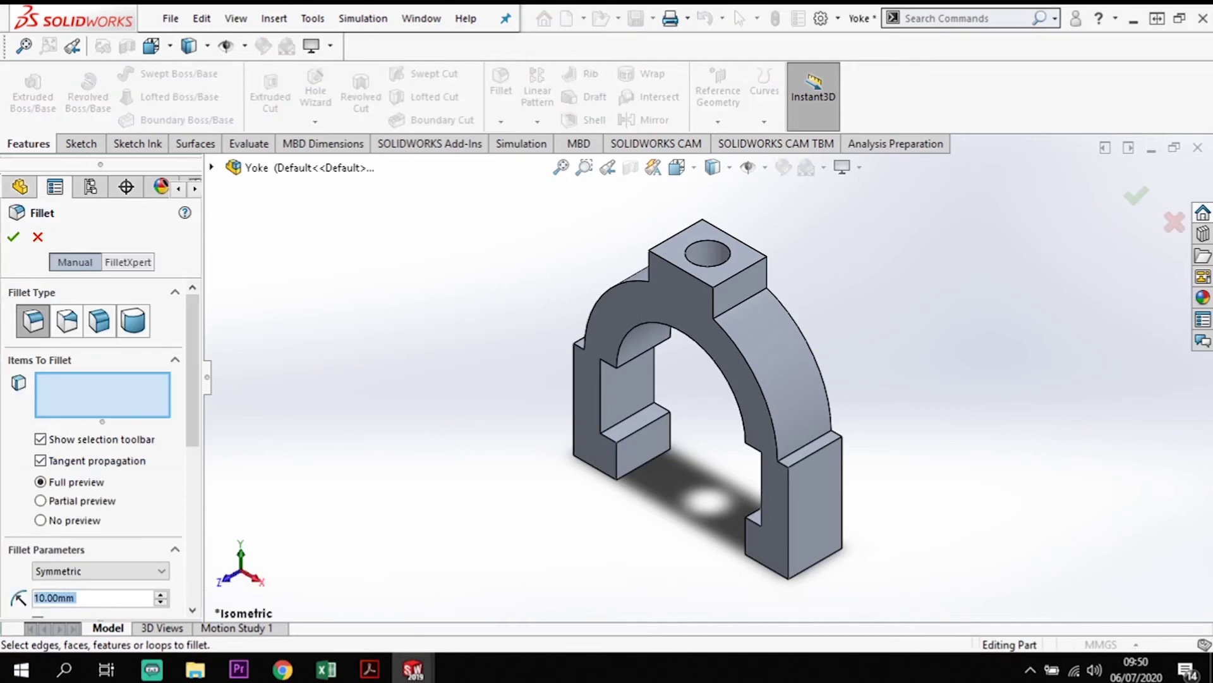
text(4)
click(165, 522)
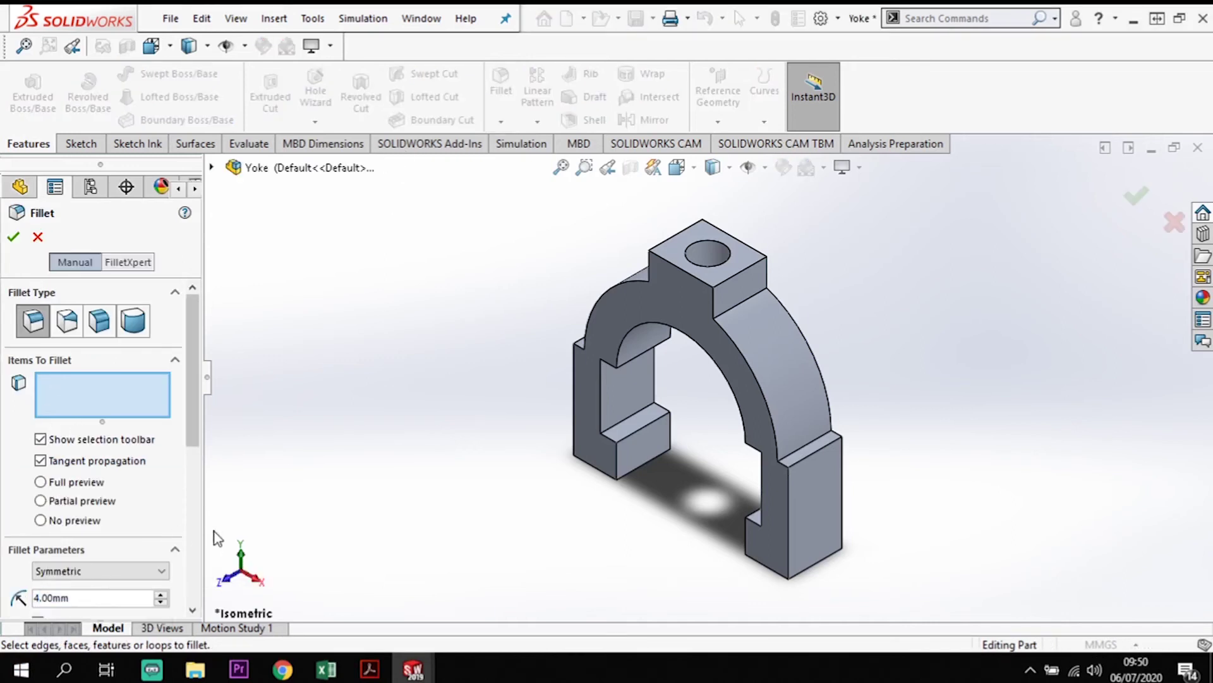
click(817, 439)
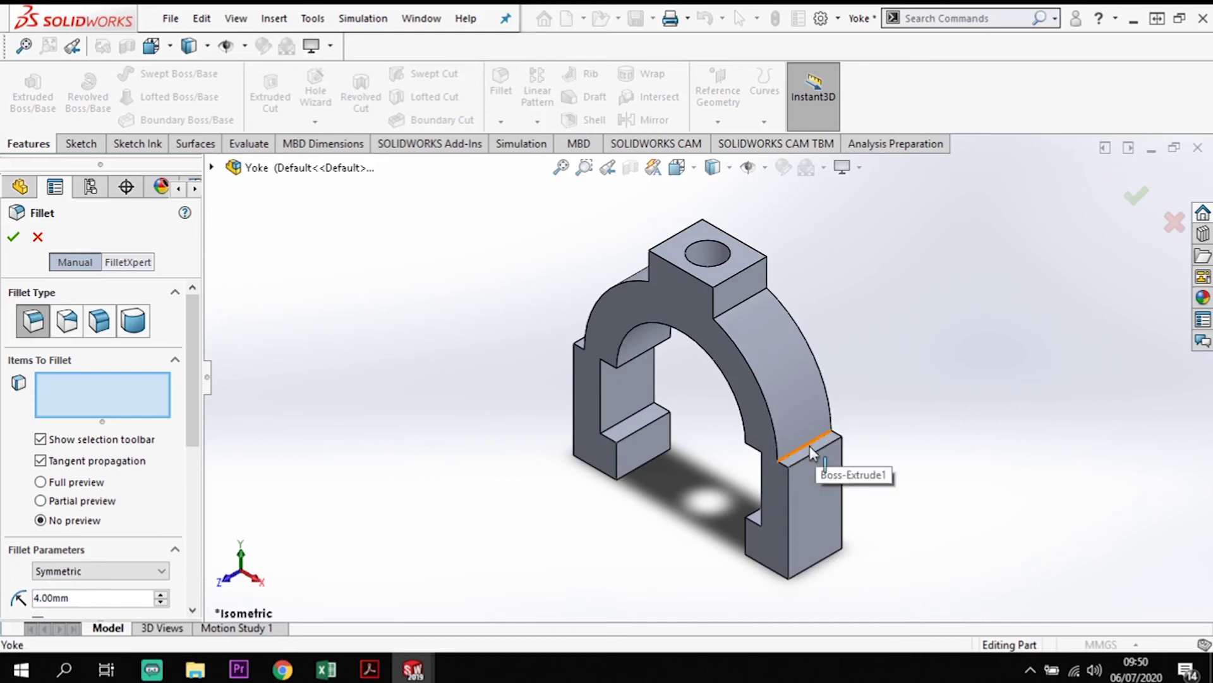
click(739, 303)
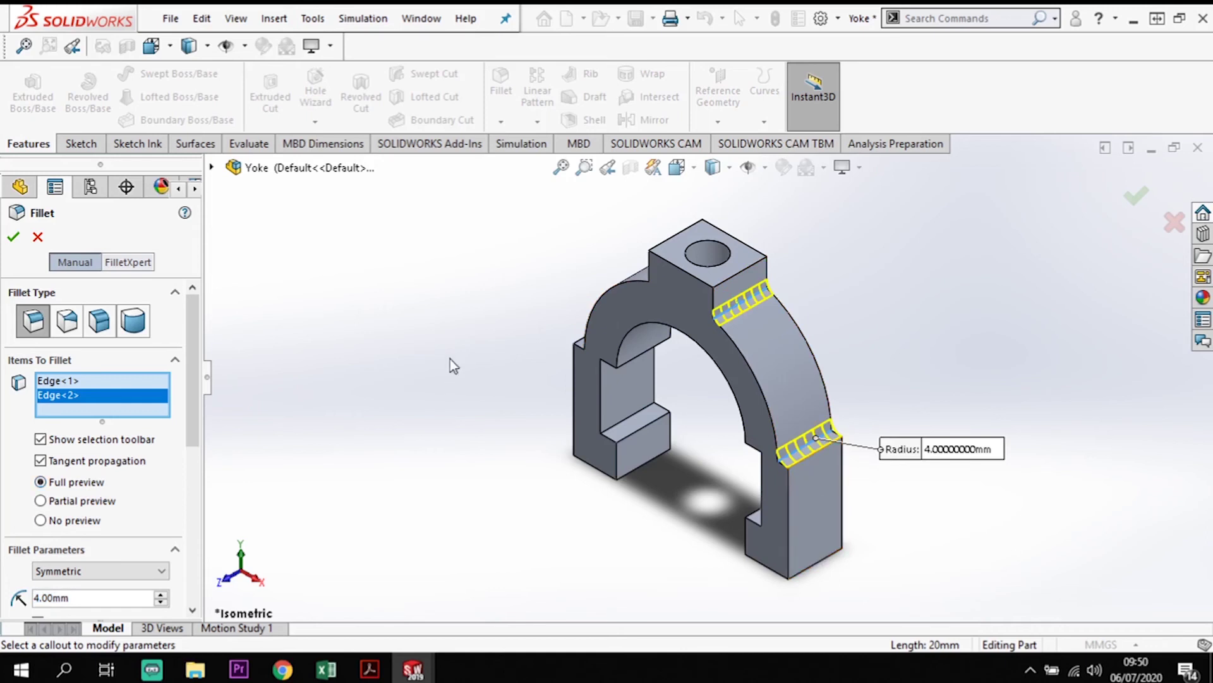
middle_drag(450, 359, 719, 347)
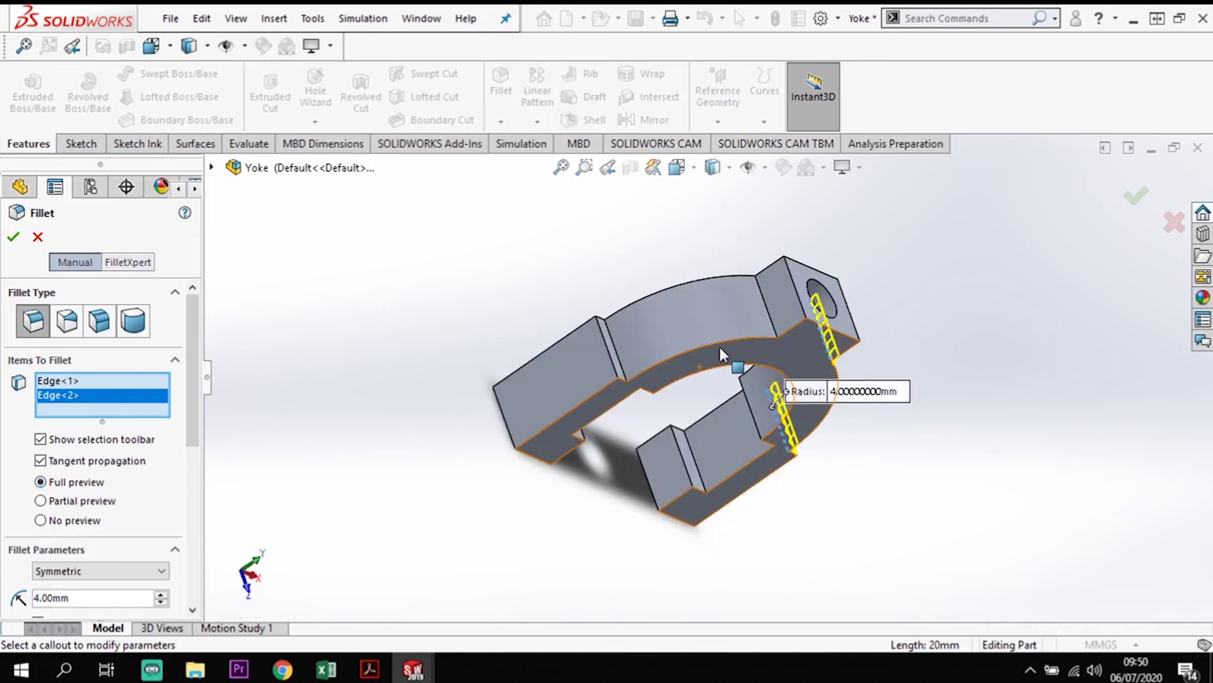
click(730, 321)
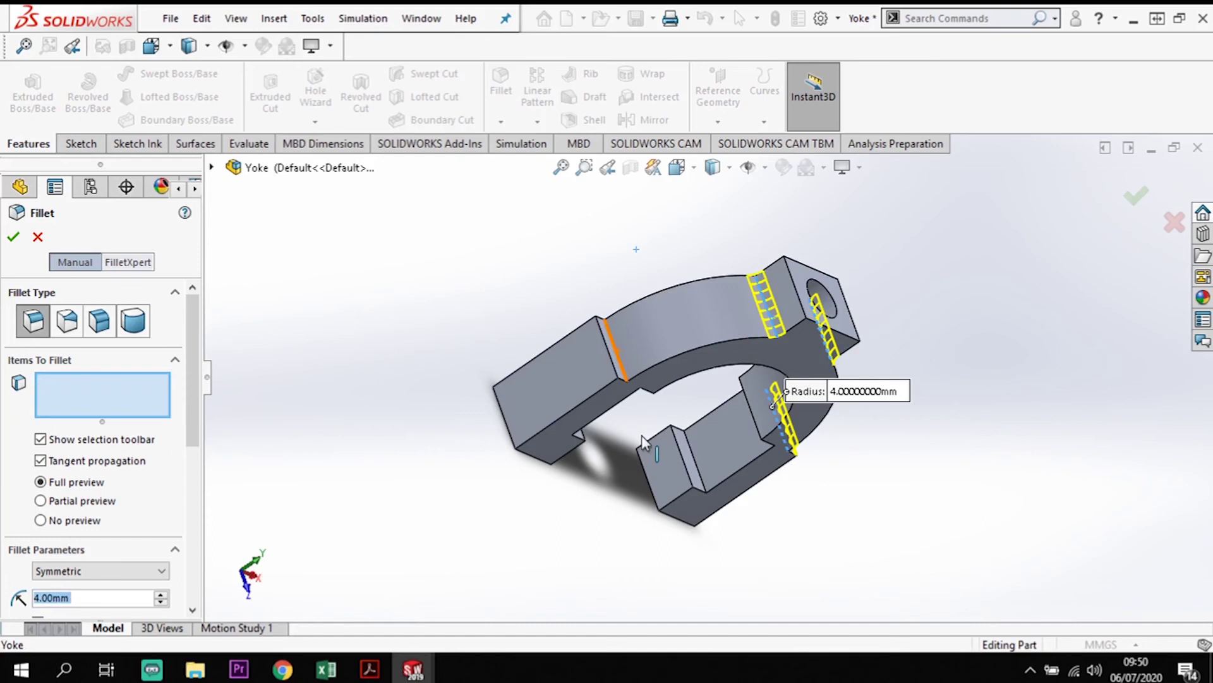
middle_drag(642, 435, 728, 343)
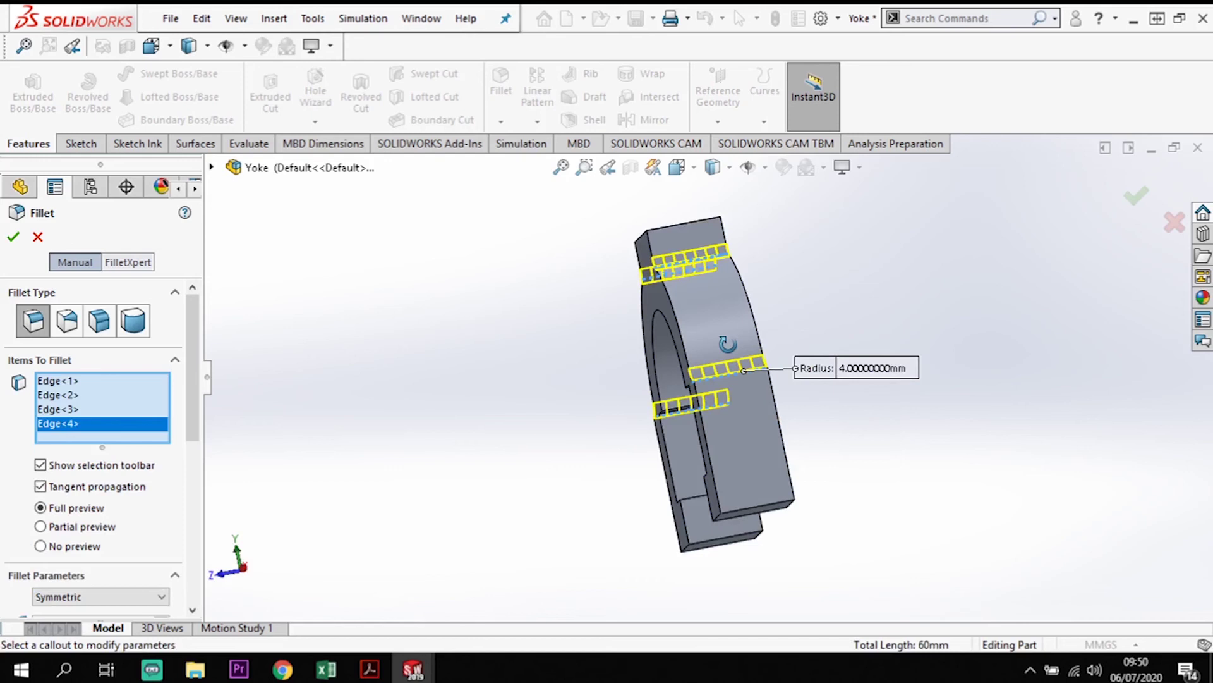
key(ctrl+7)
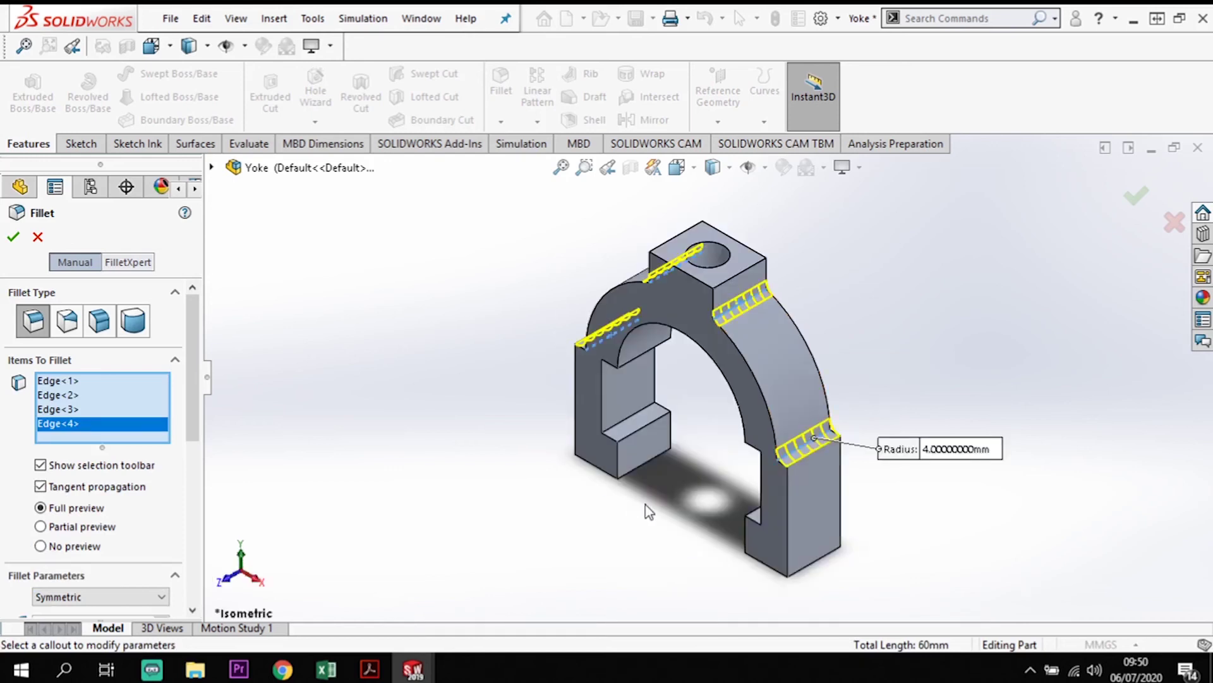
key(Return)
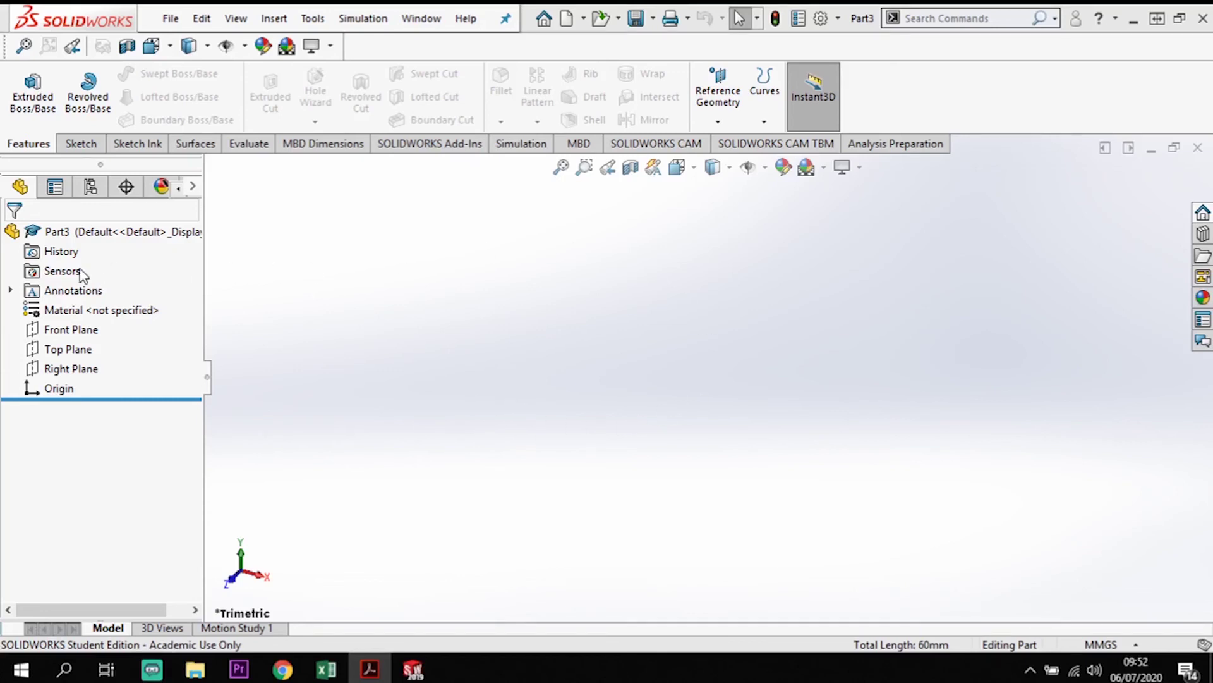
Start a sketch on the new part's Front Plane and draw a vertical centerline about 81 mm long upward from the origin
click(69, 338)
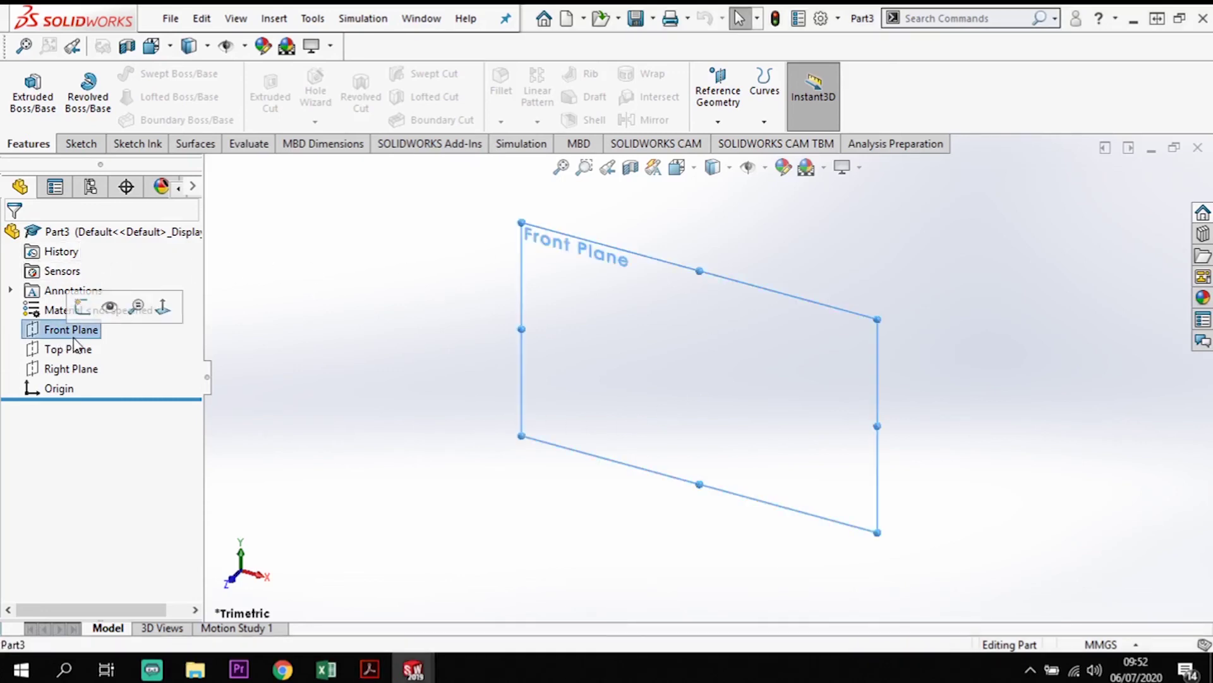
click(82, 307)
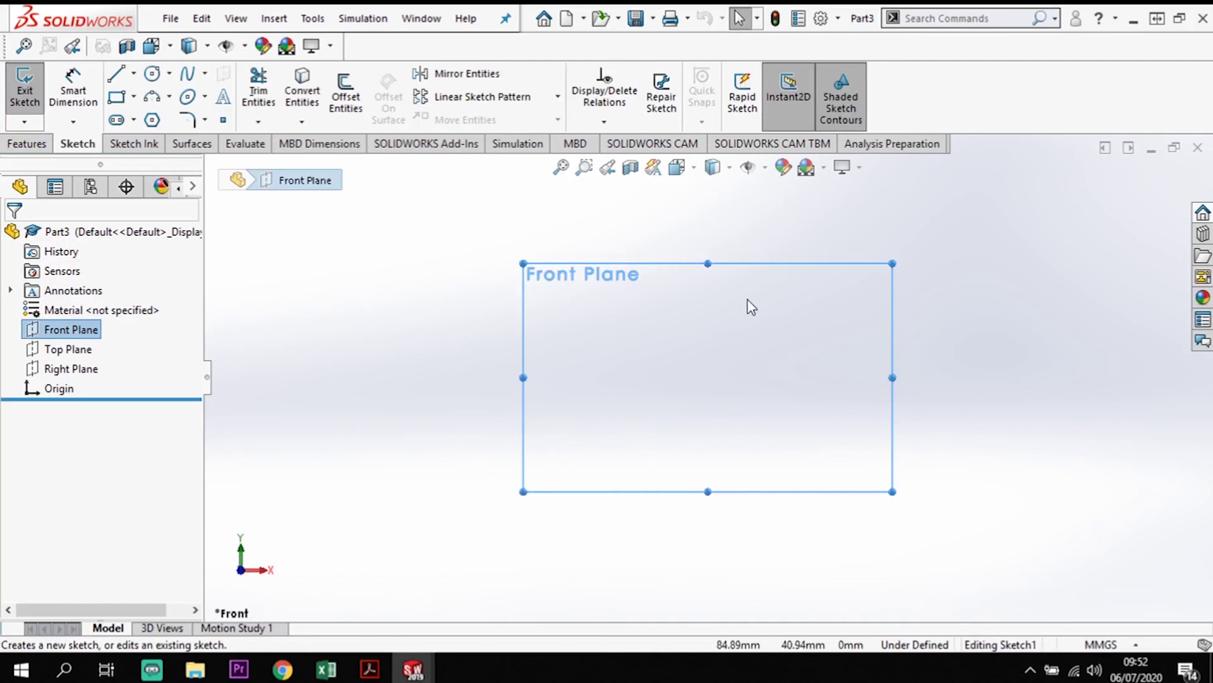
click(135, 77)
click(148, 117)
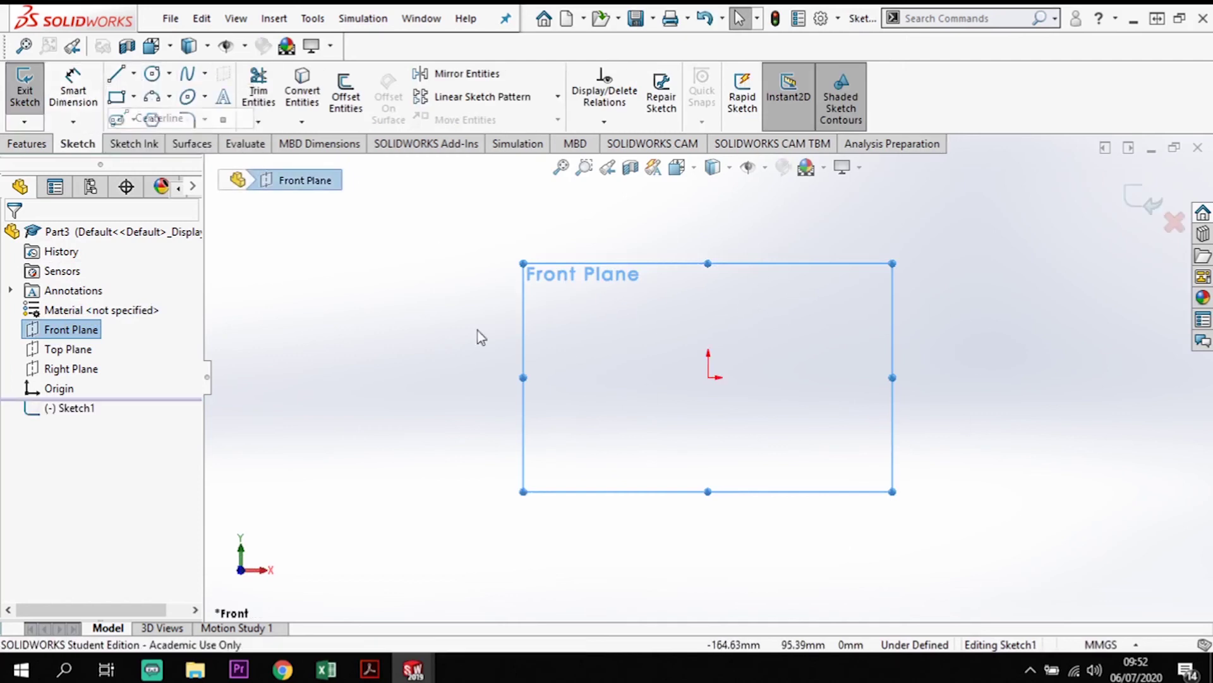
click(708, 377)
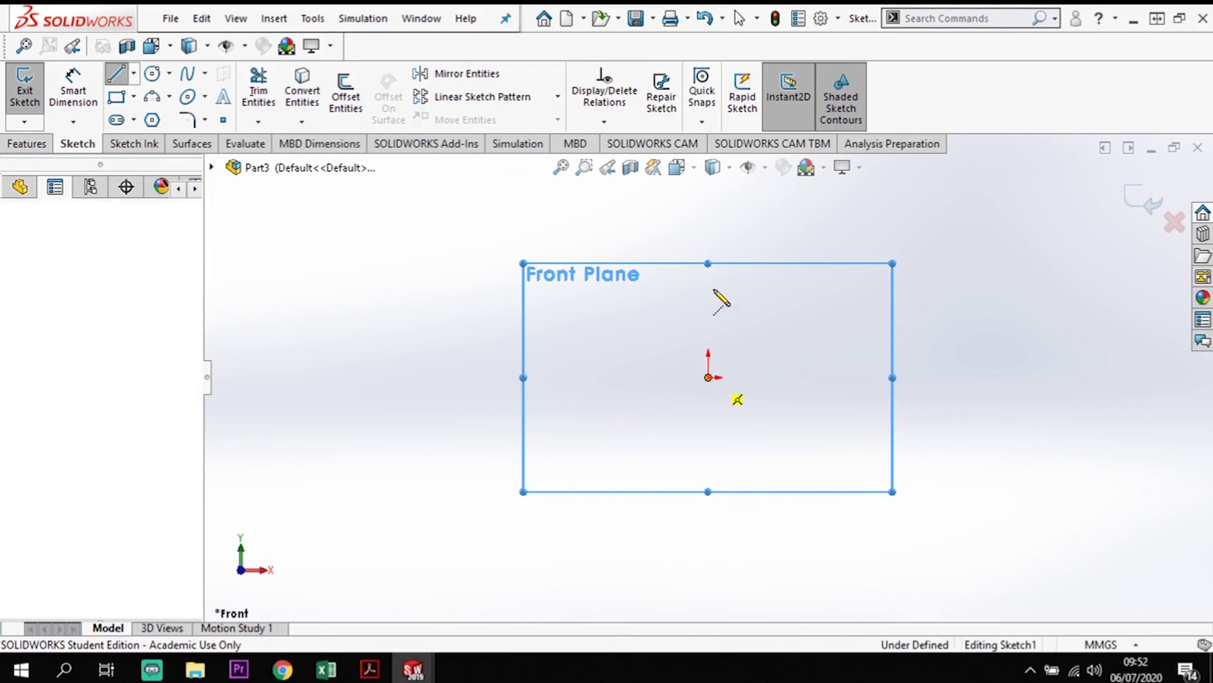
click(709, 208)
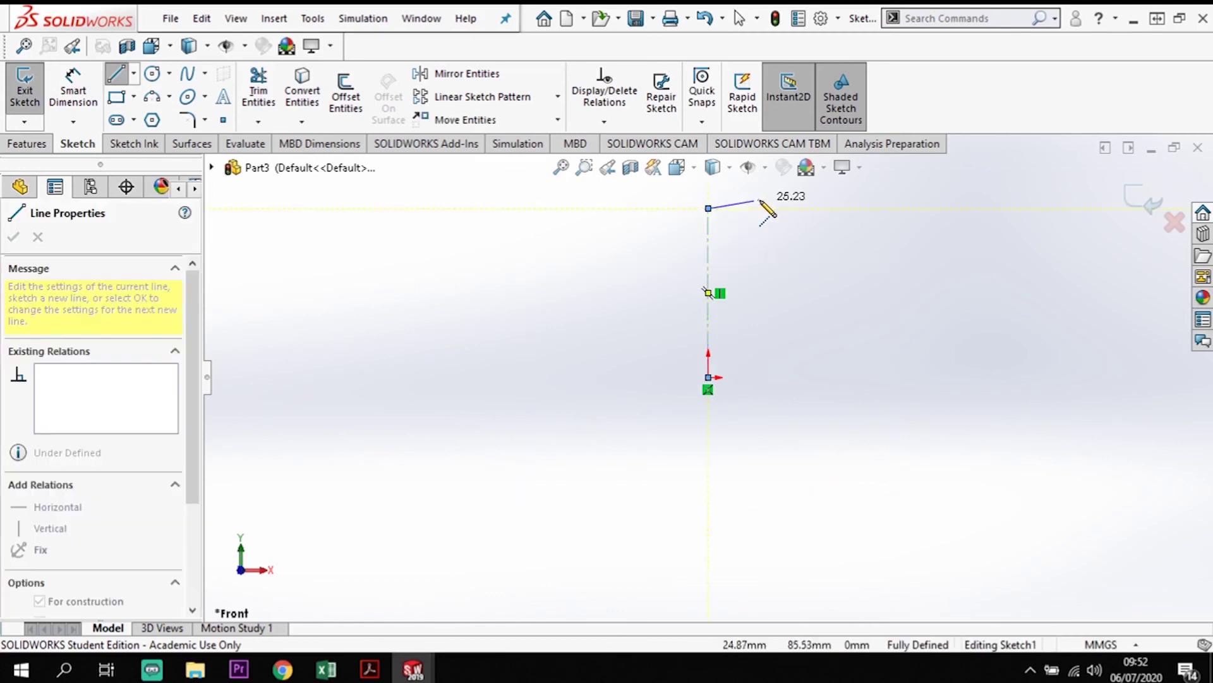
key(Escape)
Dimension the vertical centerline's length to 100 mm
click(73, 89)
click(709, 248)
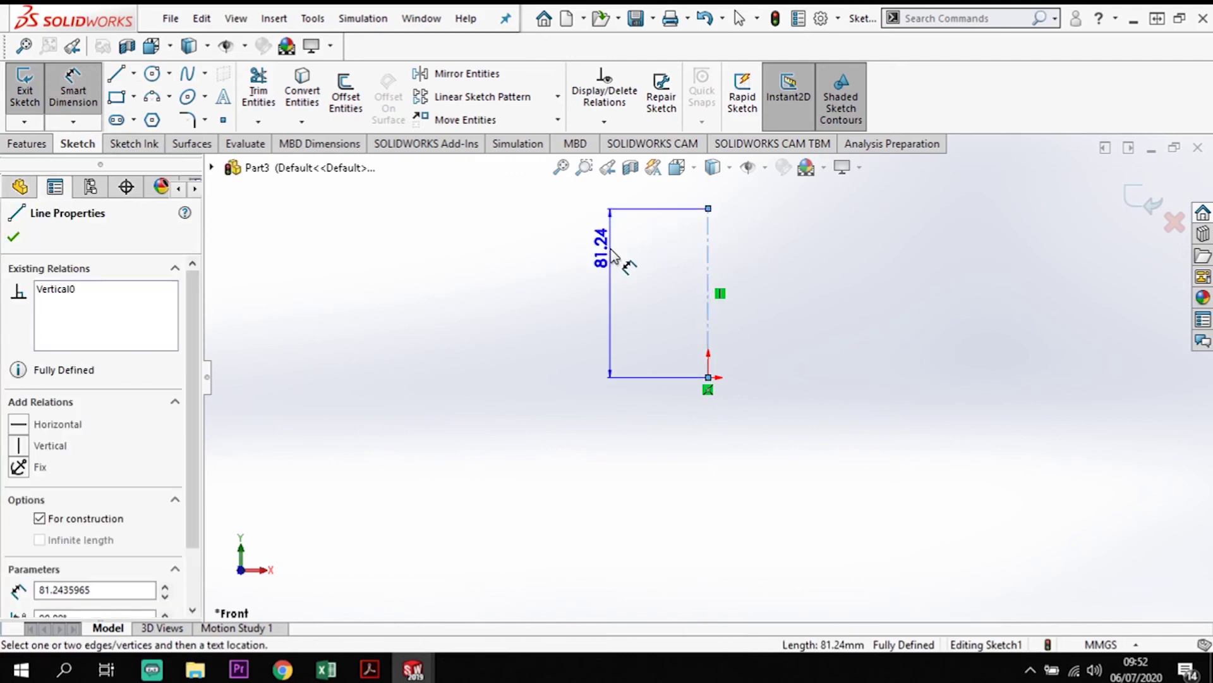
click(612, 256)
text(100)
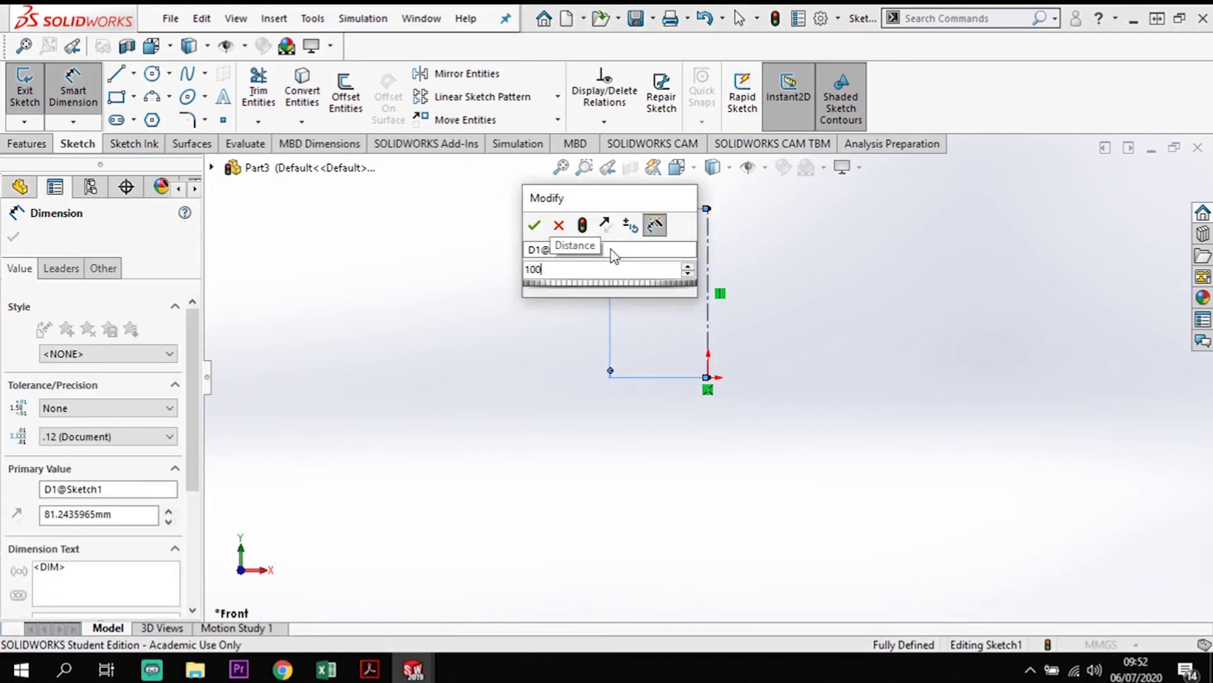
key(Return)
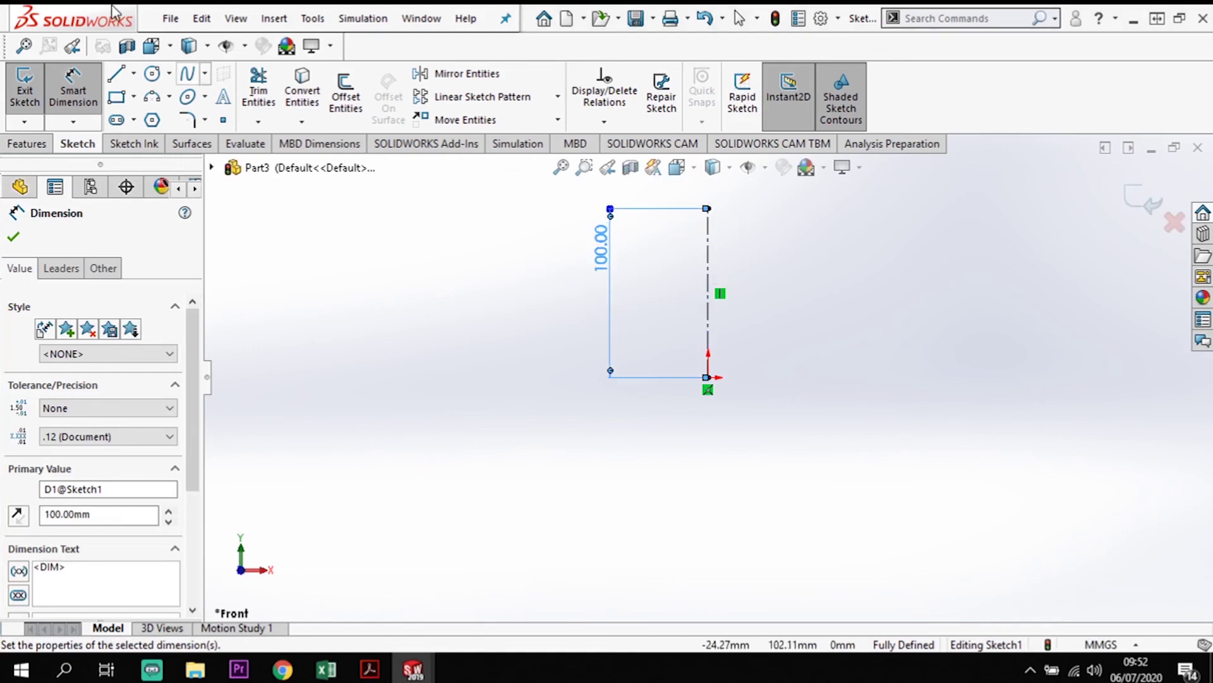
Sketch a stepped half profile beside the centerline: about 22 mm across the top, 21 mm down, 11 mm inward, 79 mm down, closing at the origin
click(116, 76)
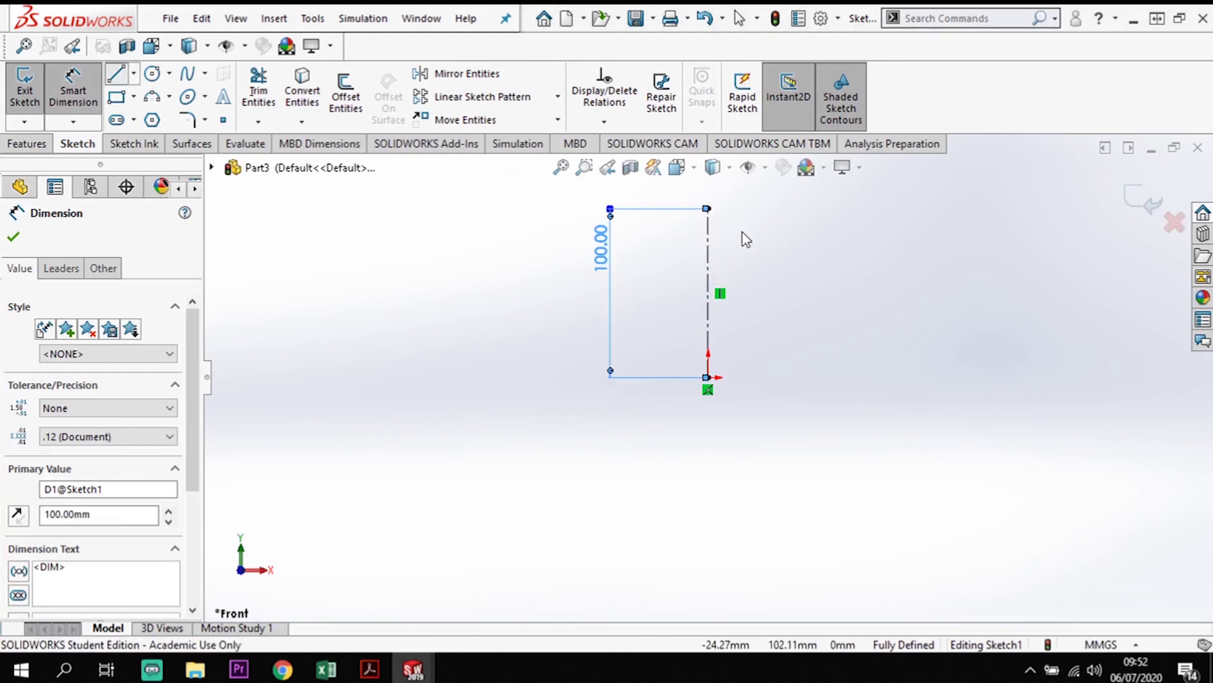
click(708, 209)
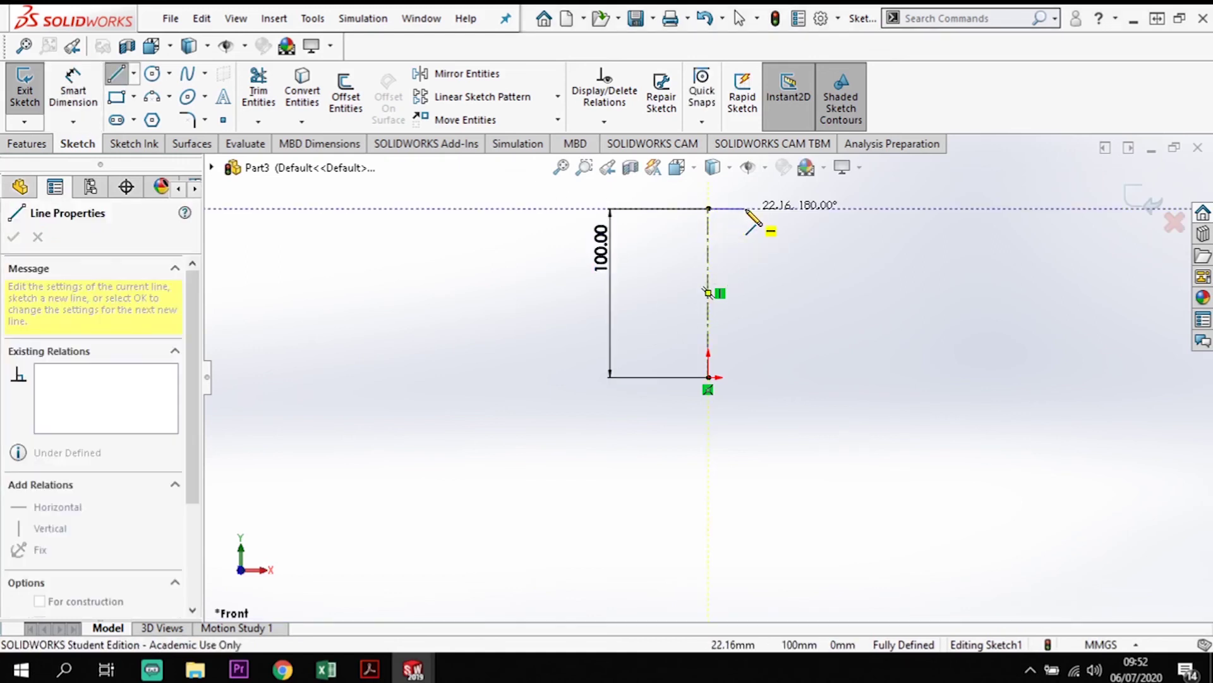
click(745, 209)
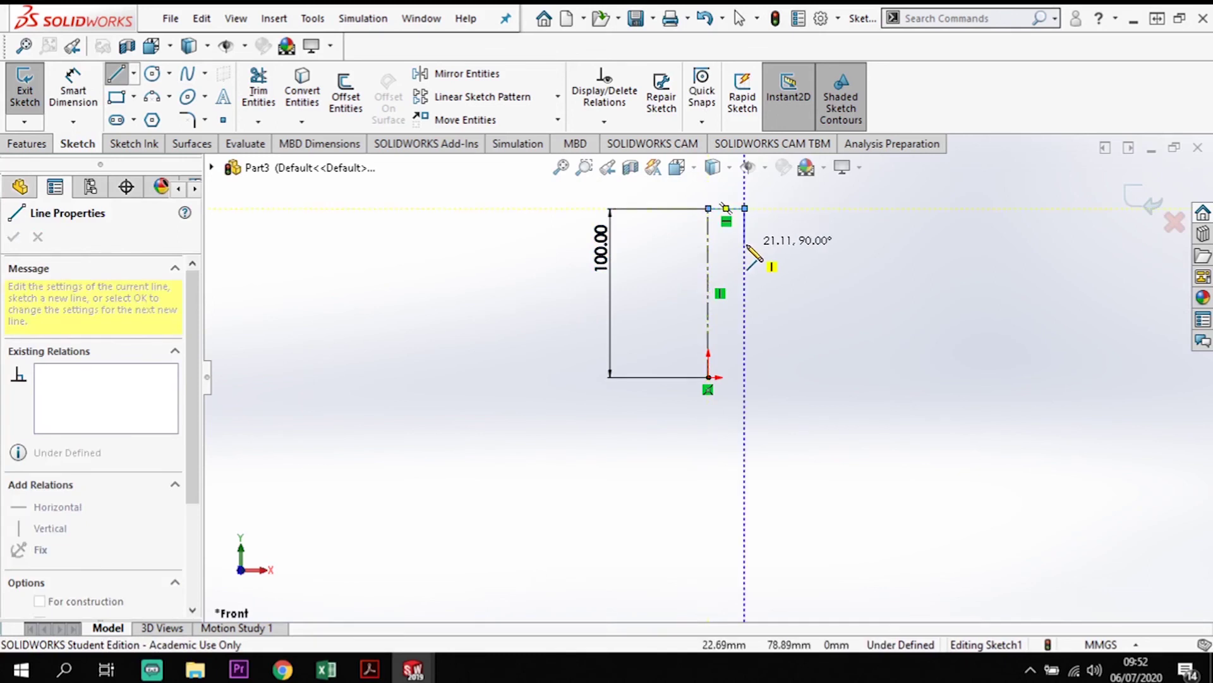
click(746, 243)
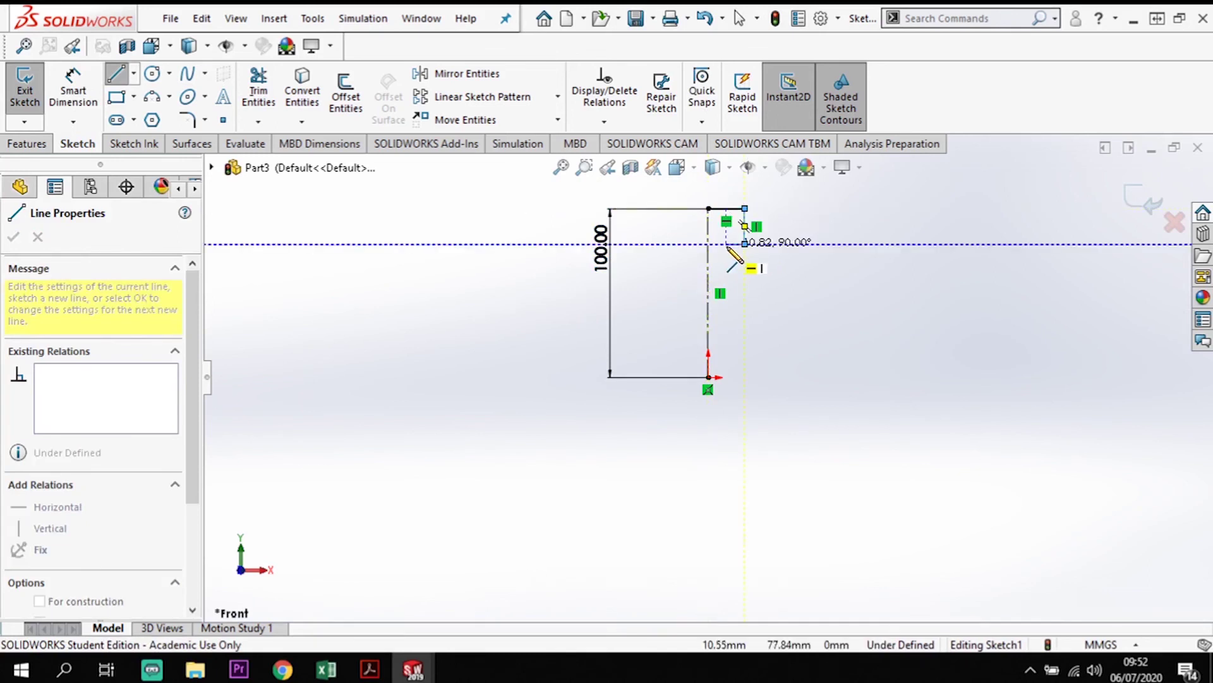
click(726, 243)
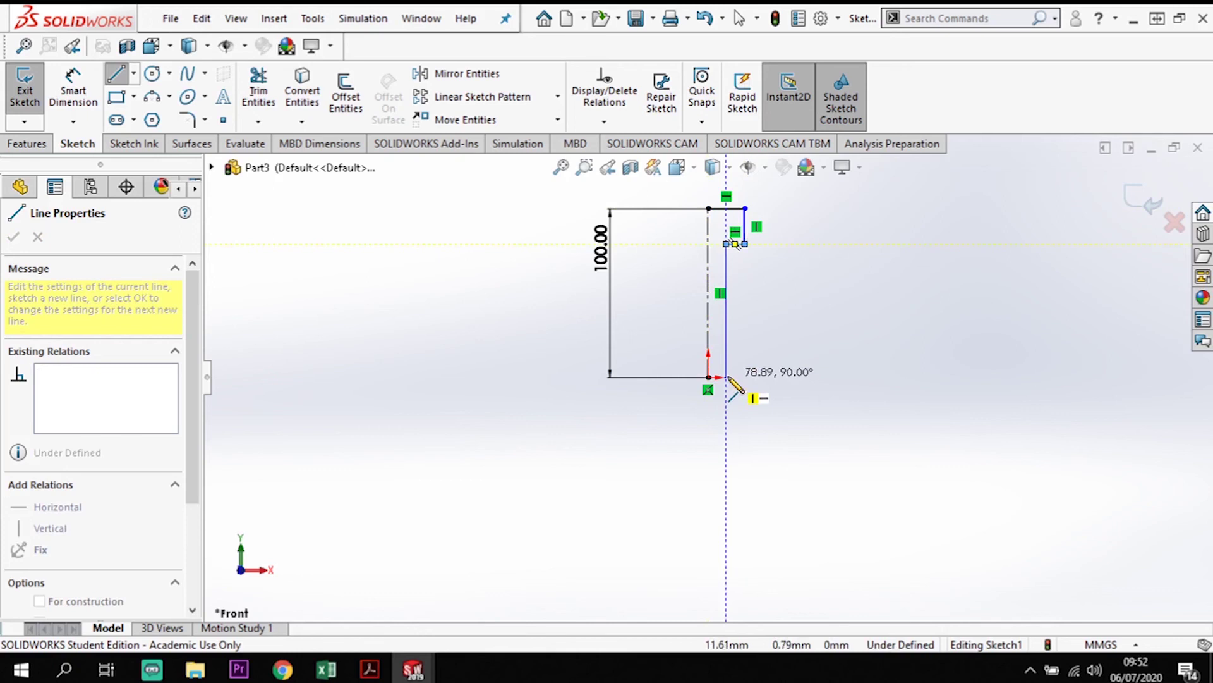
click(727, 377)
key(Escape)
key(Escape)
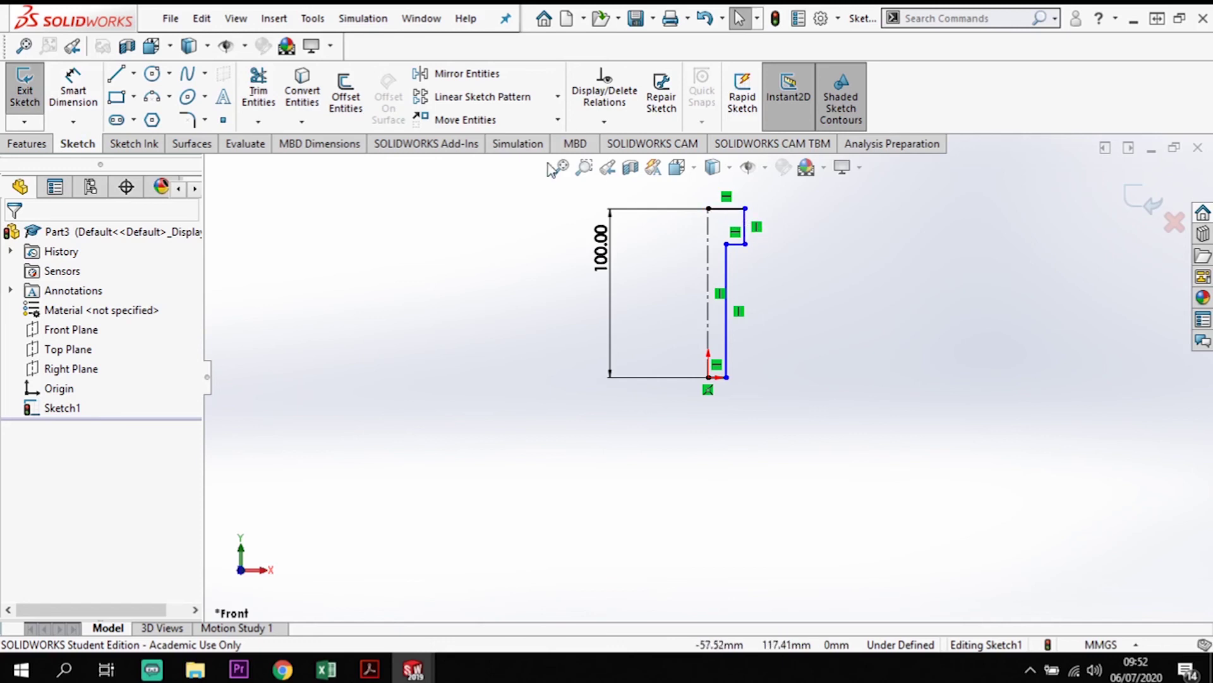
Dimension the short vertical line of the profile's wider head to 20 mm
click(74, 88)
scroll(771, 221, down, 1)
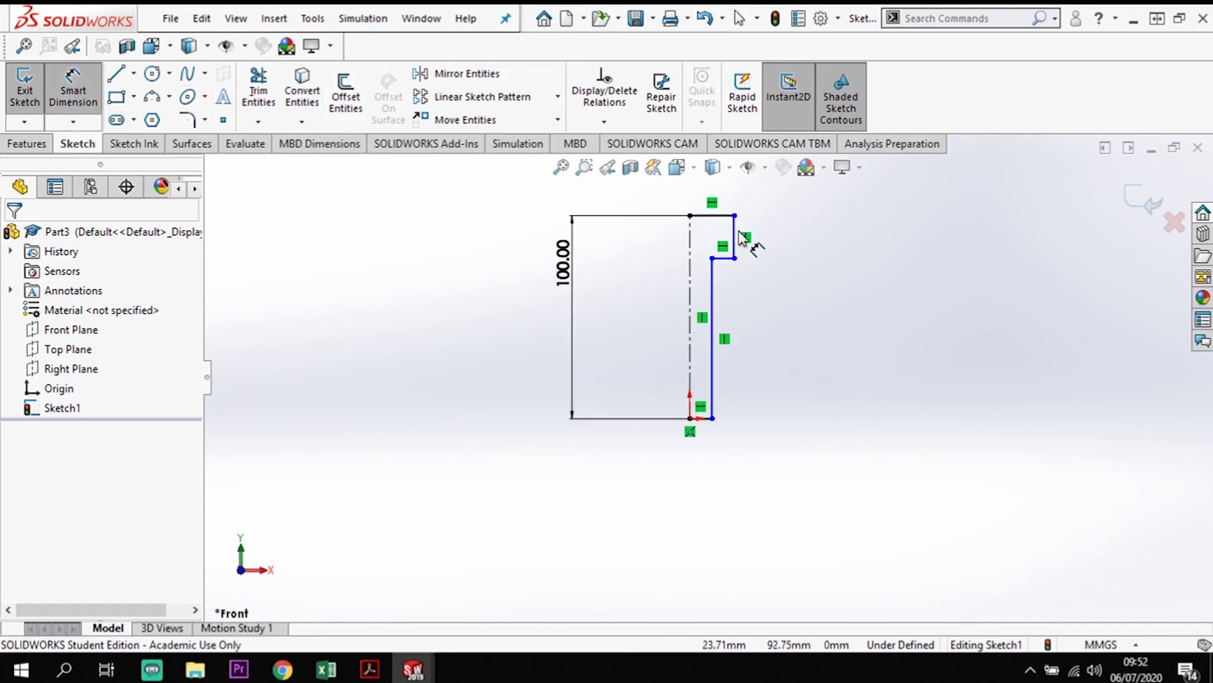
click(734, 228)
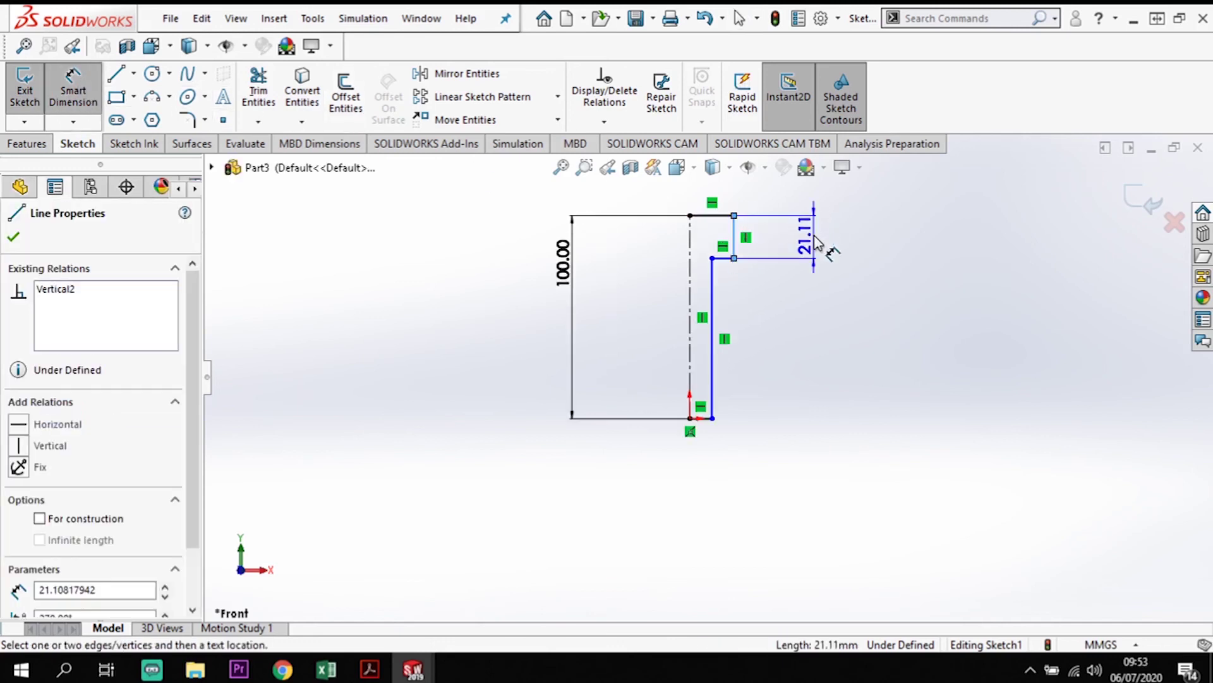
click(815, 243)
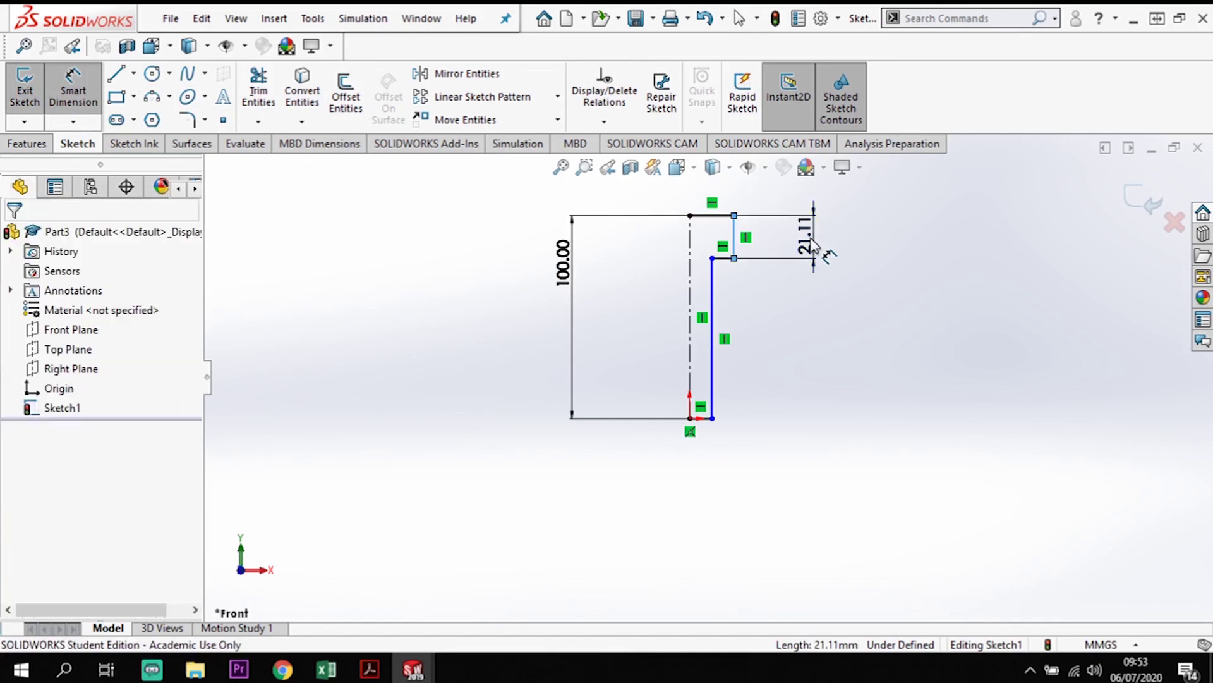
text(20)
key(Return)
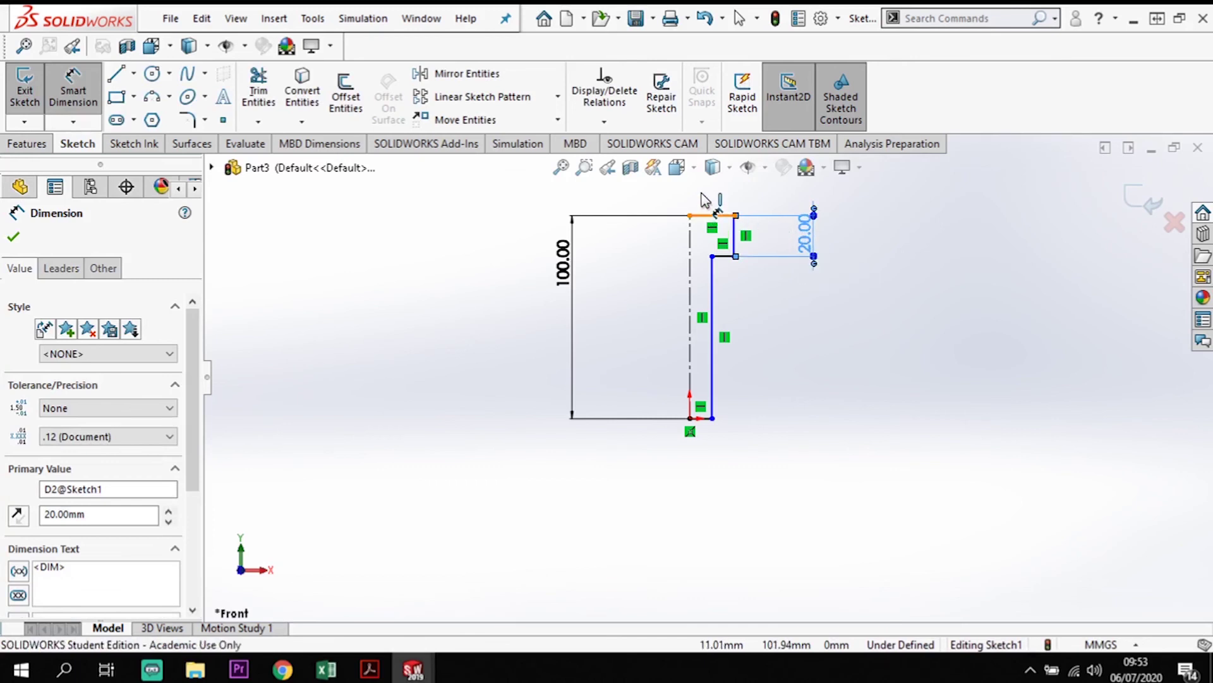
Dimension the top horizontal line of the profile to 12 mm
click(713, 215)
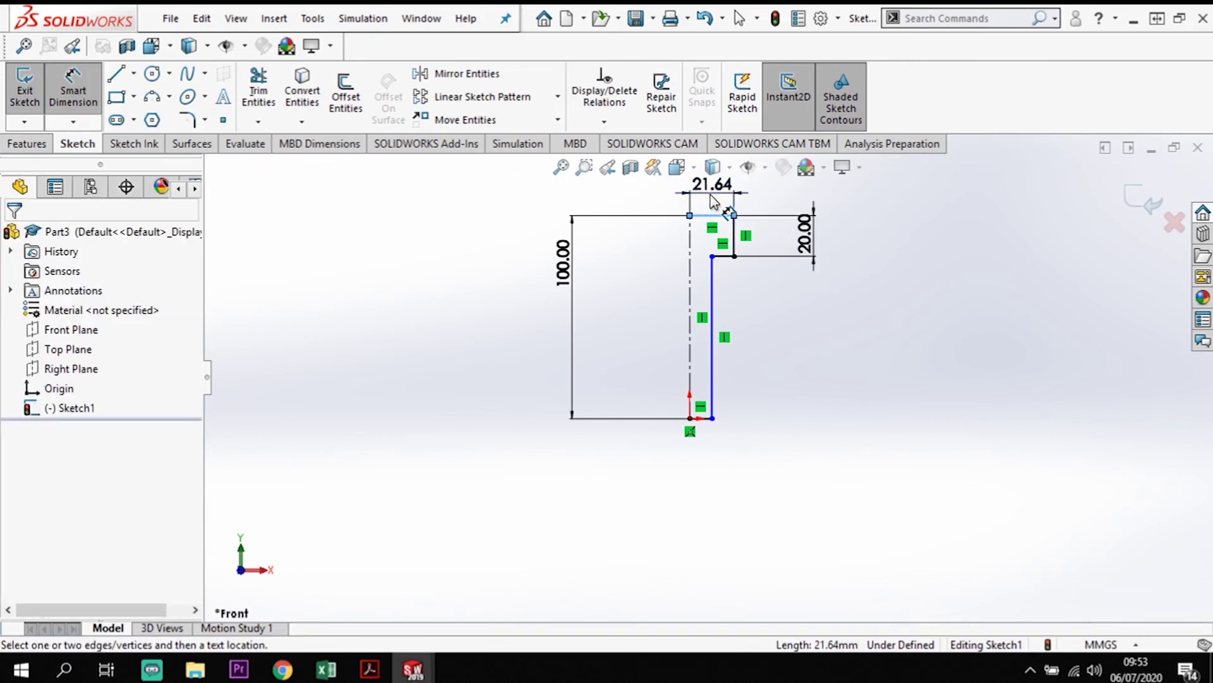
click(713, 200)
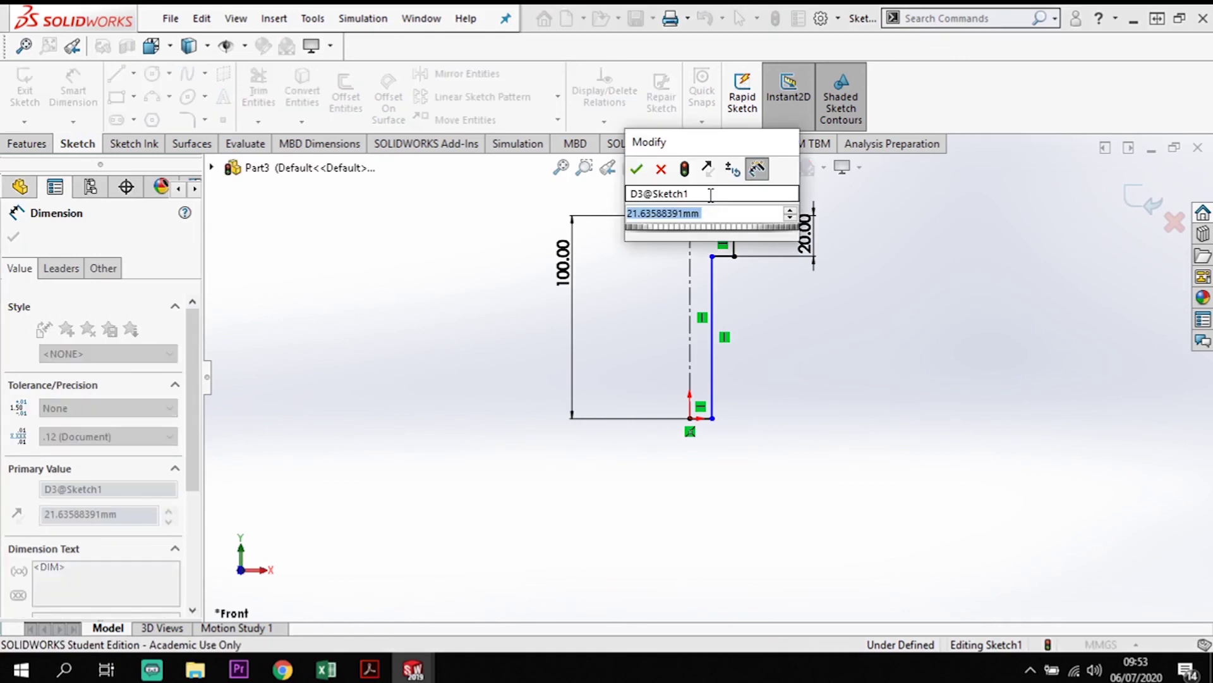
text(12)
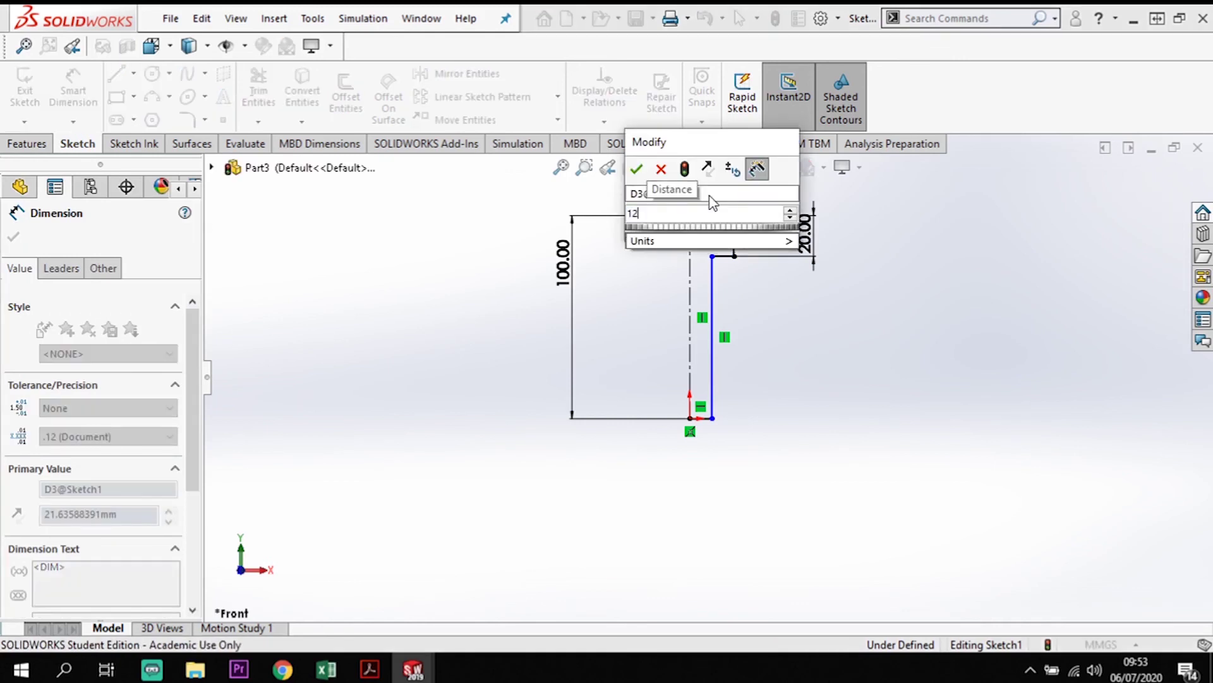
key(Escape)
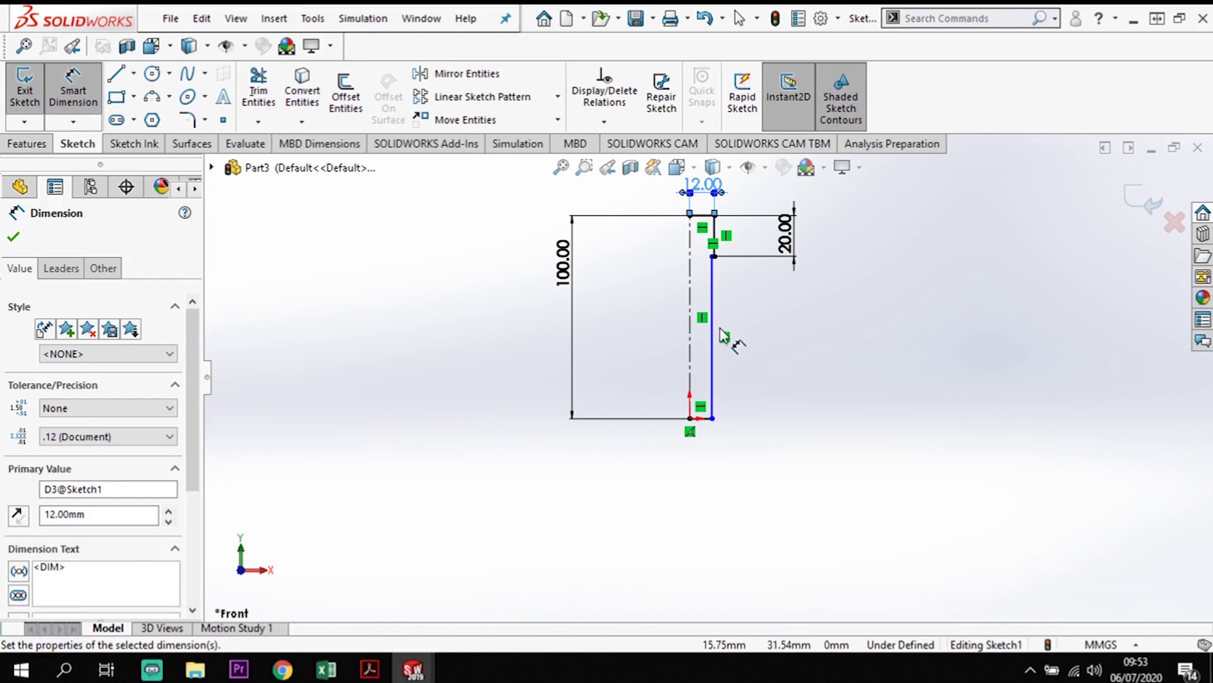
Dimension the bottom horizontal line at the origin to 6 mm
scroll(730, 455, down, 1)
scroll(688, 455, down, 1)
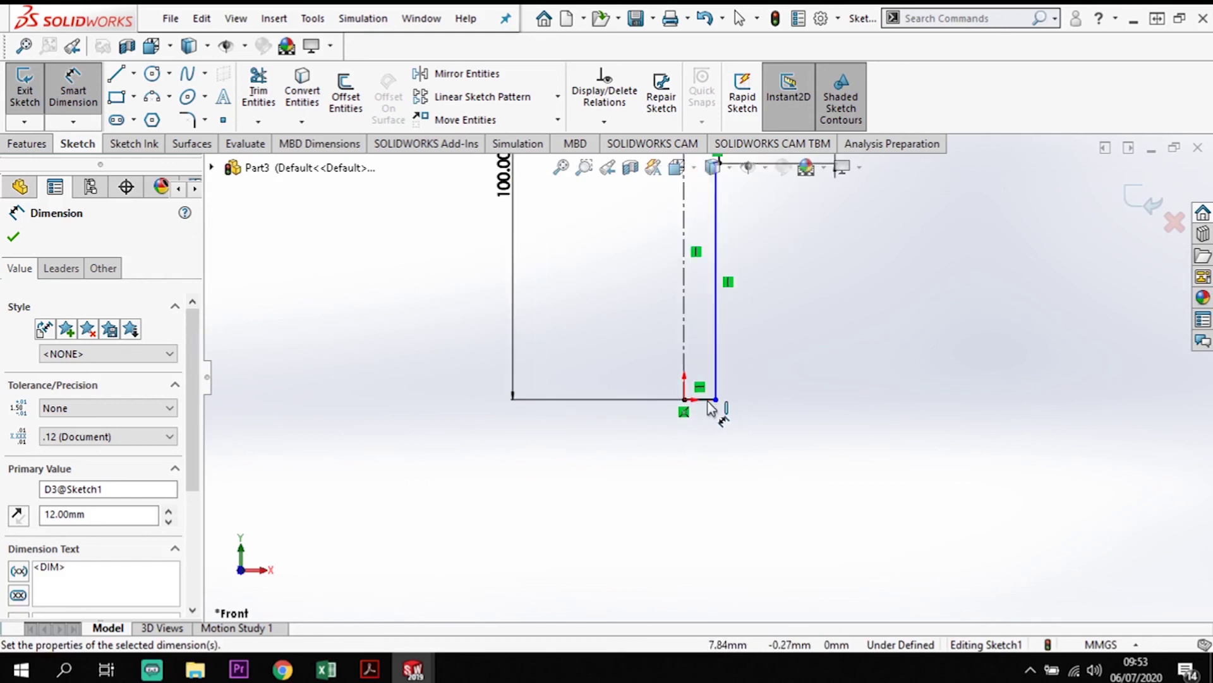
click(706, 401)
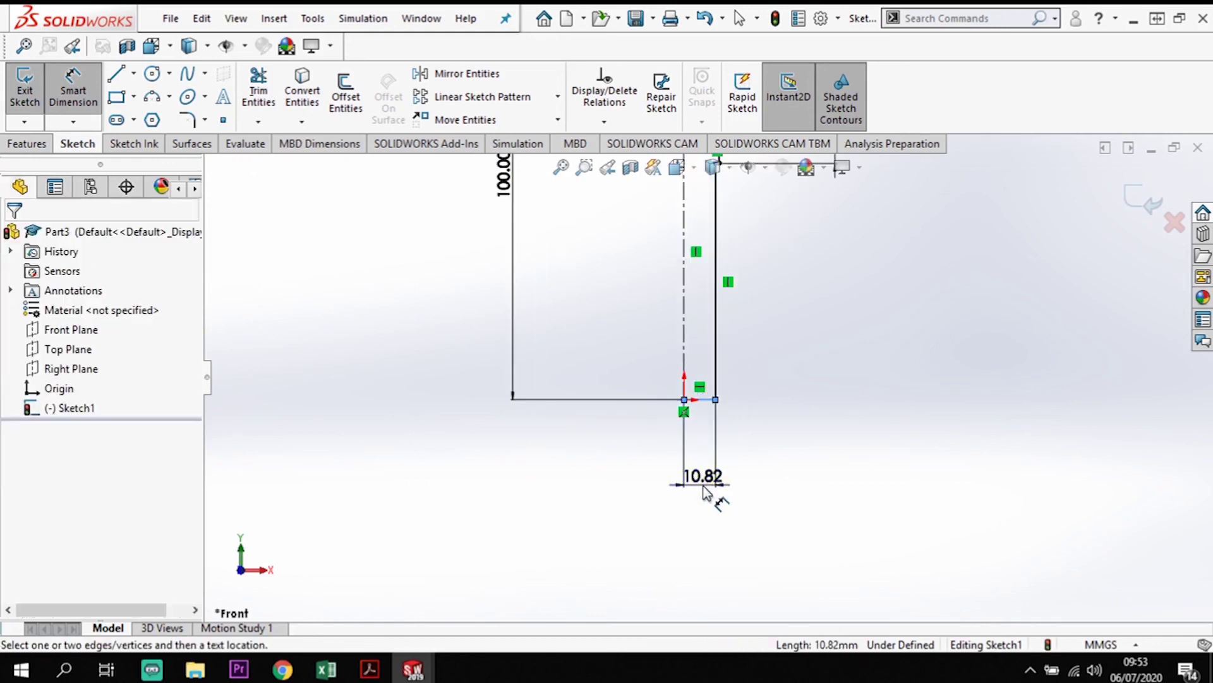
click(706, 492)
text(6)
key(Return)
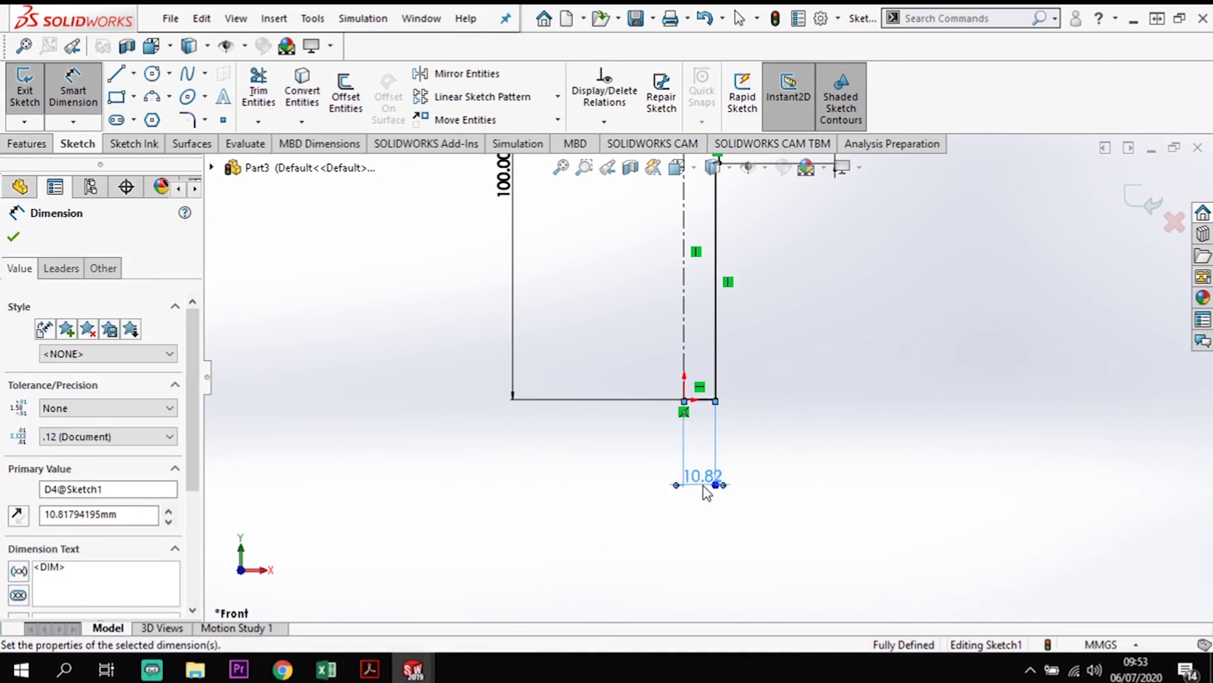
scroll(767, 387, up, 3)
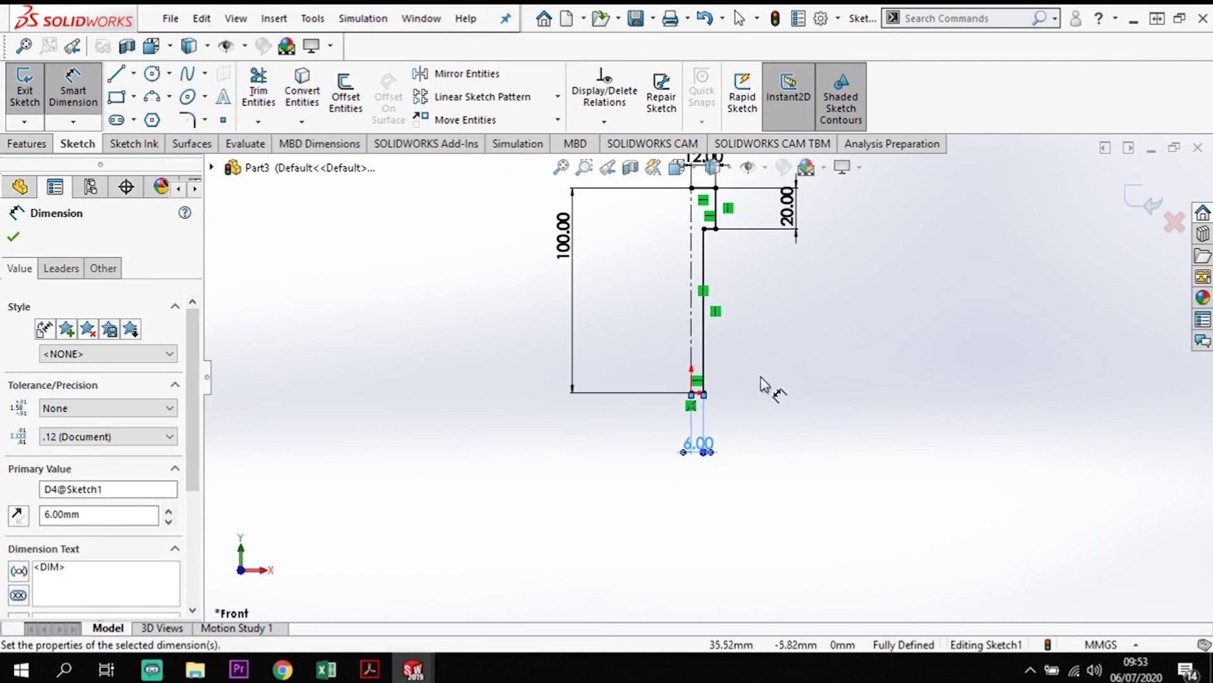
key(f)
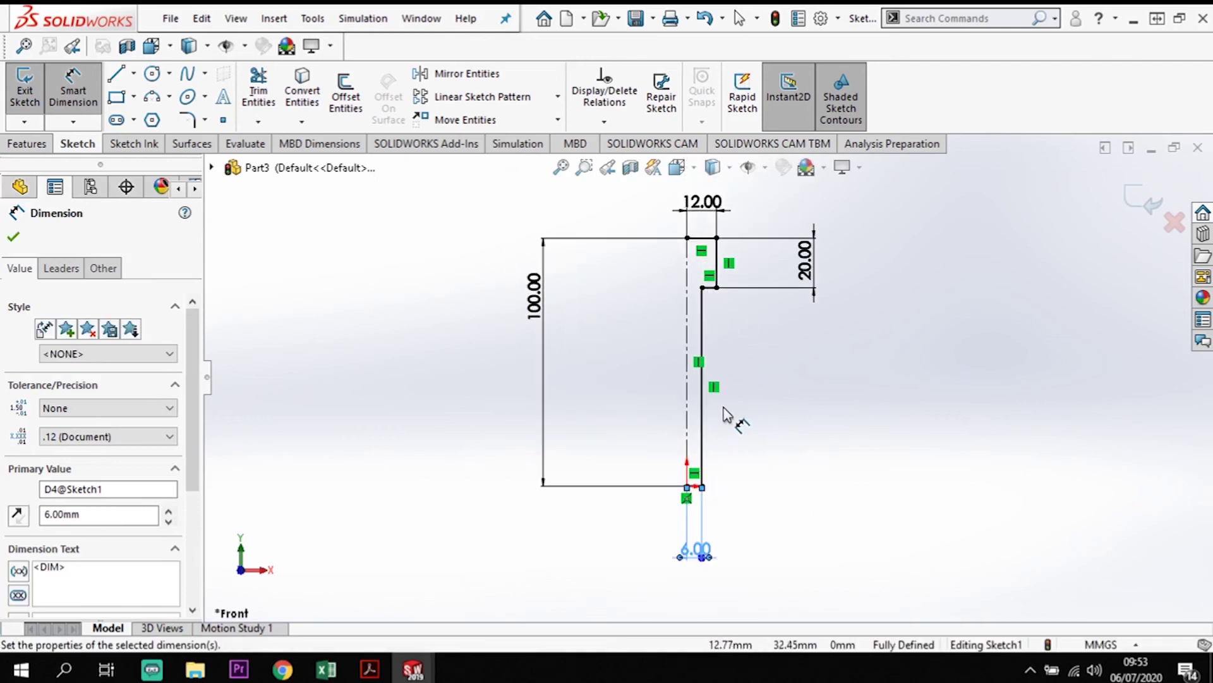
Revolve the profile 360 degrees about the vertical centerline, letting the open sketch be closed automatically
click(26, 143)
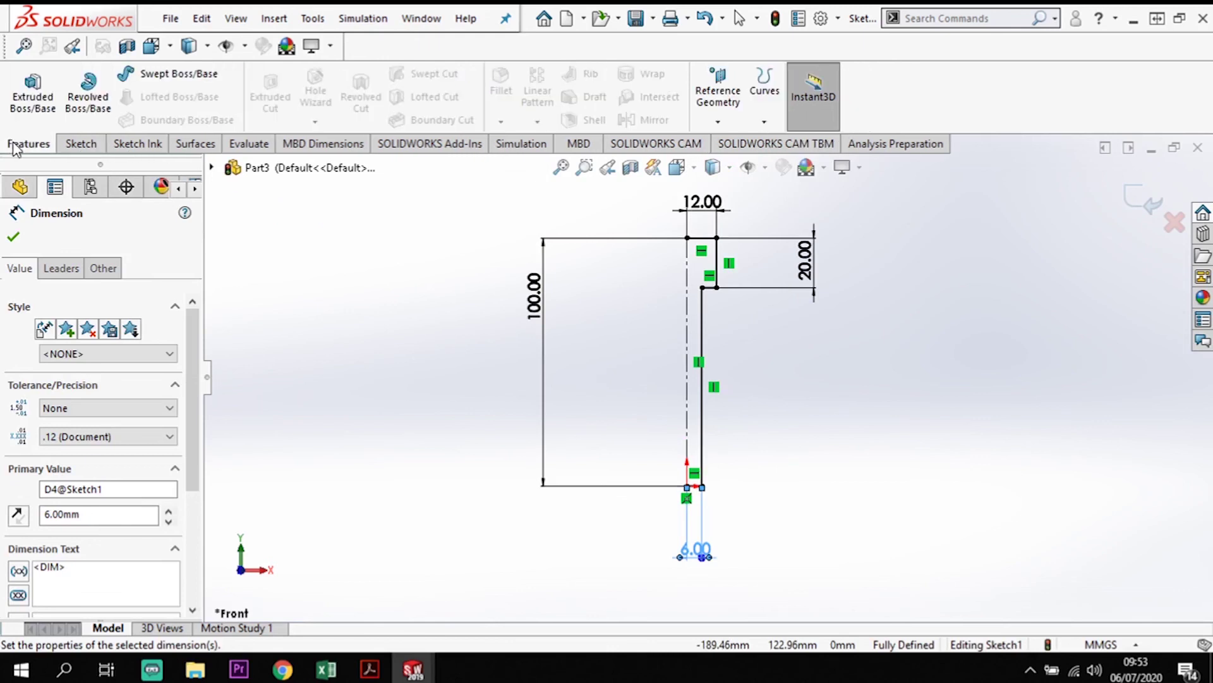
click(86, 116)
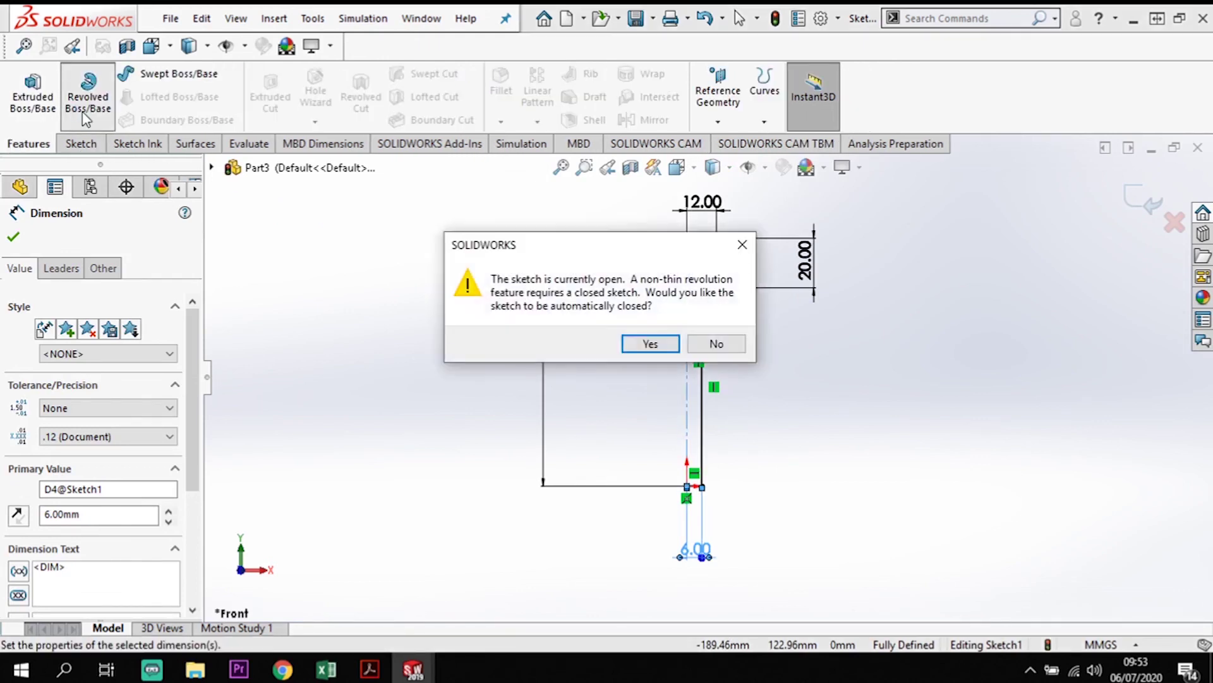
click(653, 343)
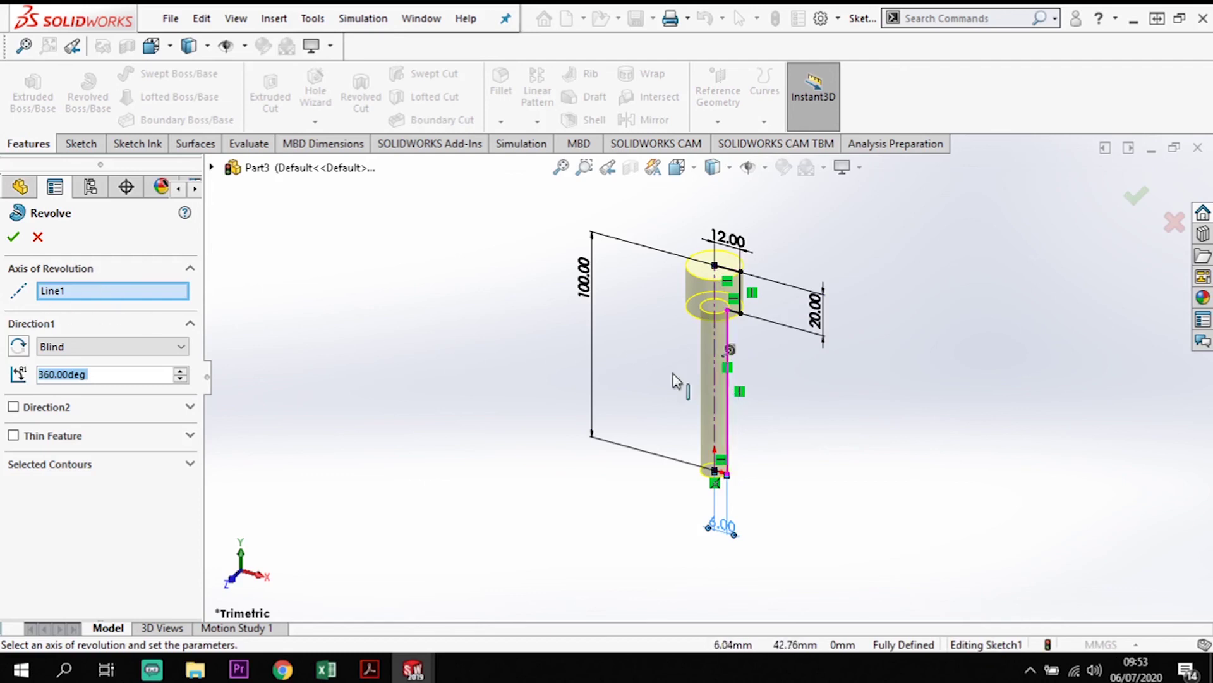
click(14, 237)
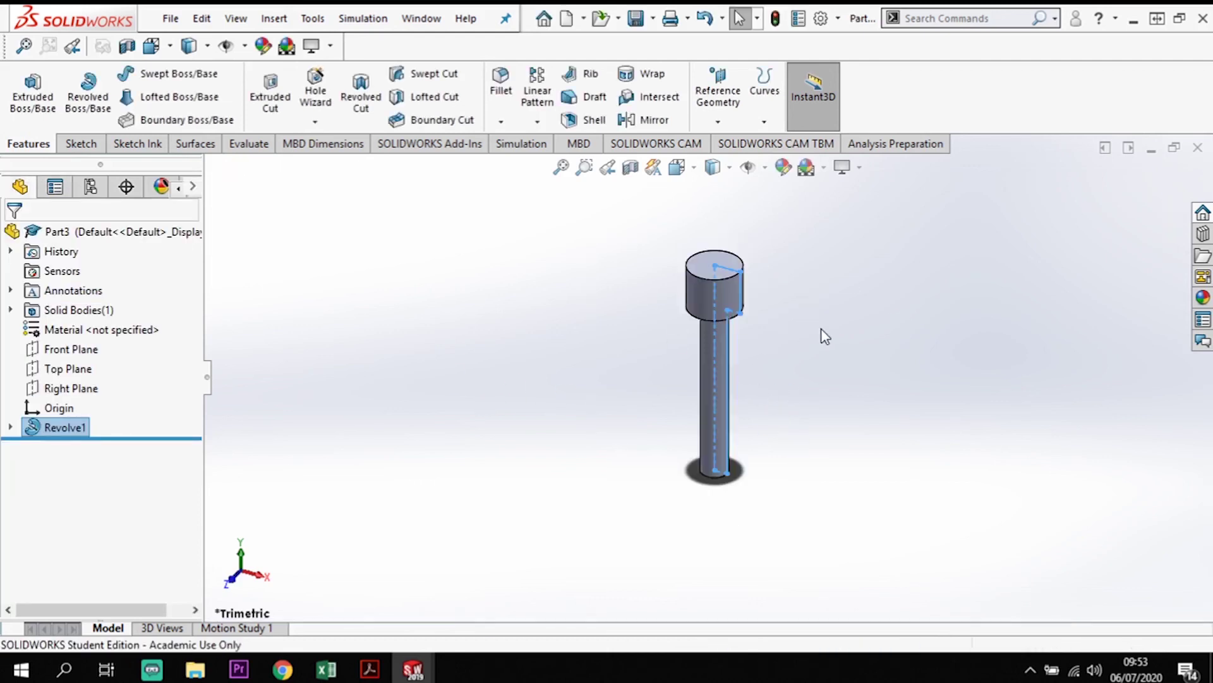
click(821, 328)
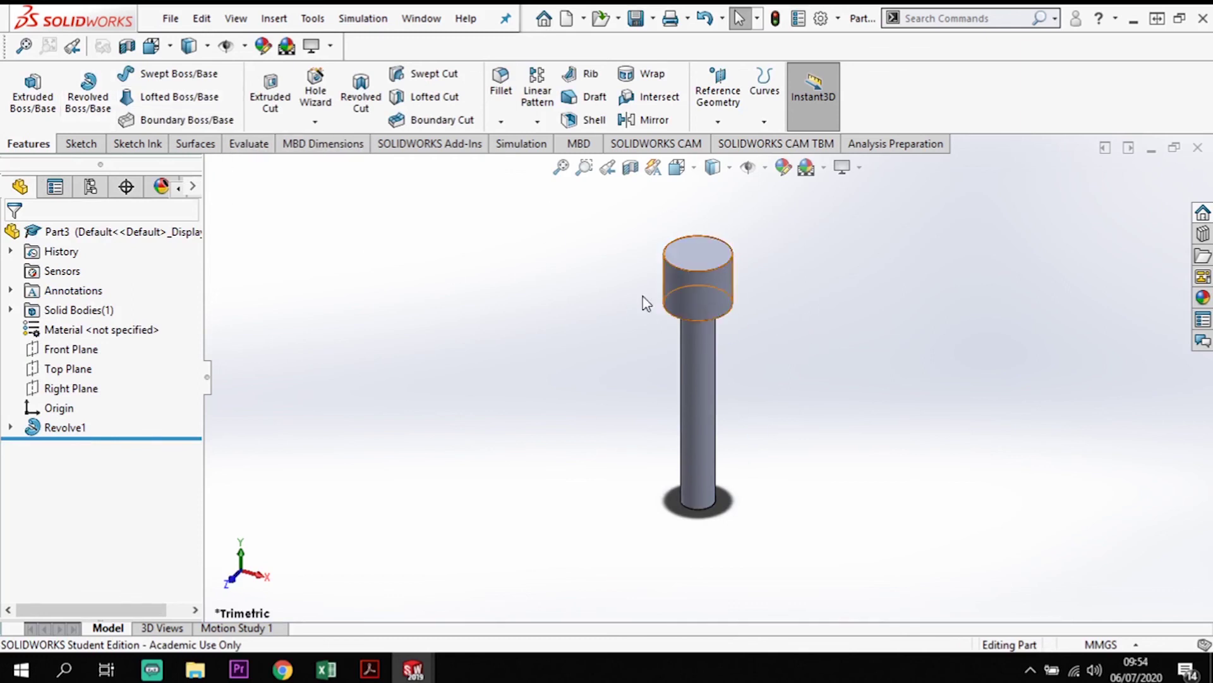
Start a sketch on the Front Plane in front view and draw a vertical centerline through the head from its top to its lower edge
click(82, 145)
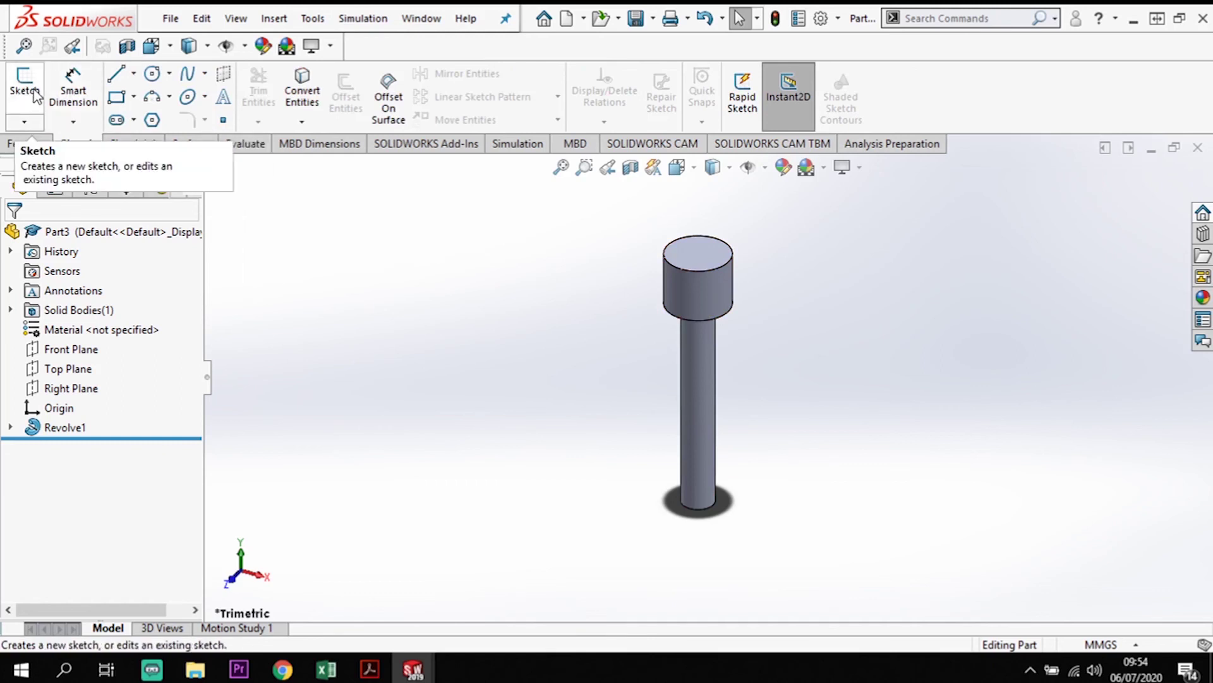
click(57, 351)
click(24, 93)
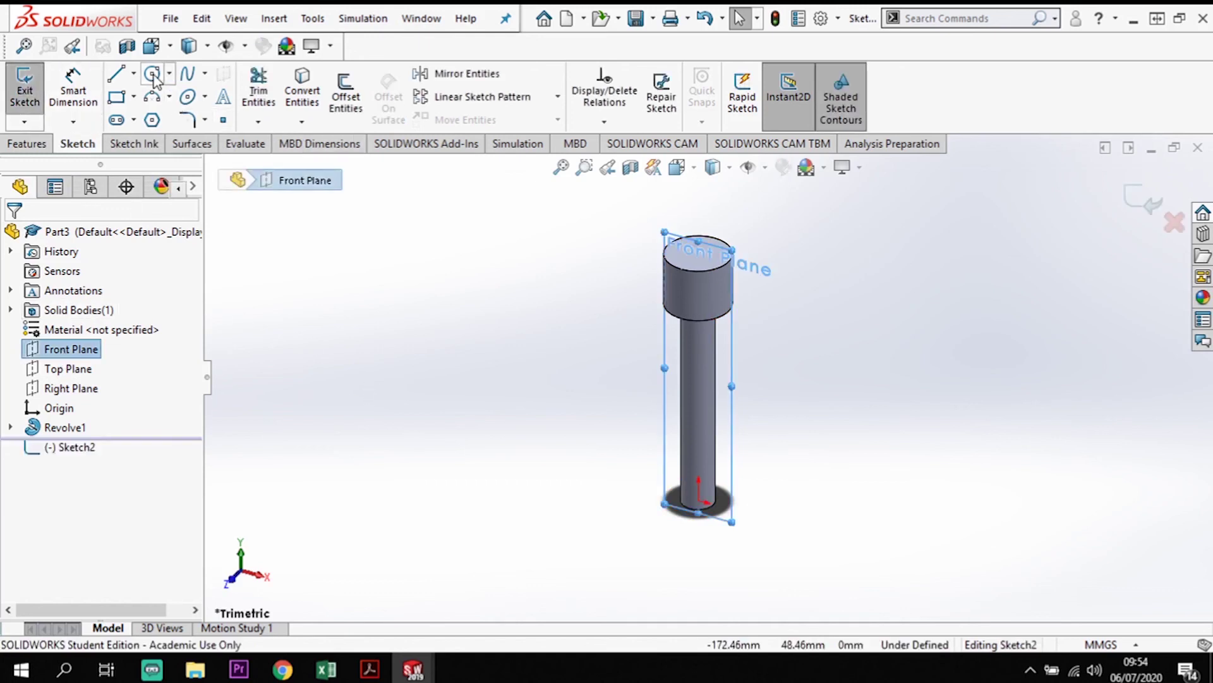
key(space)
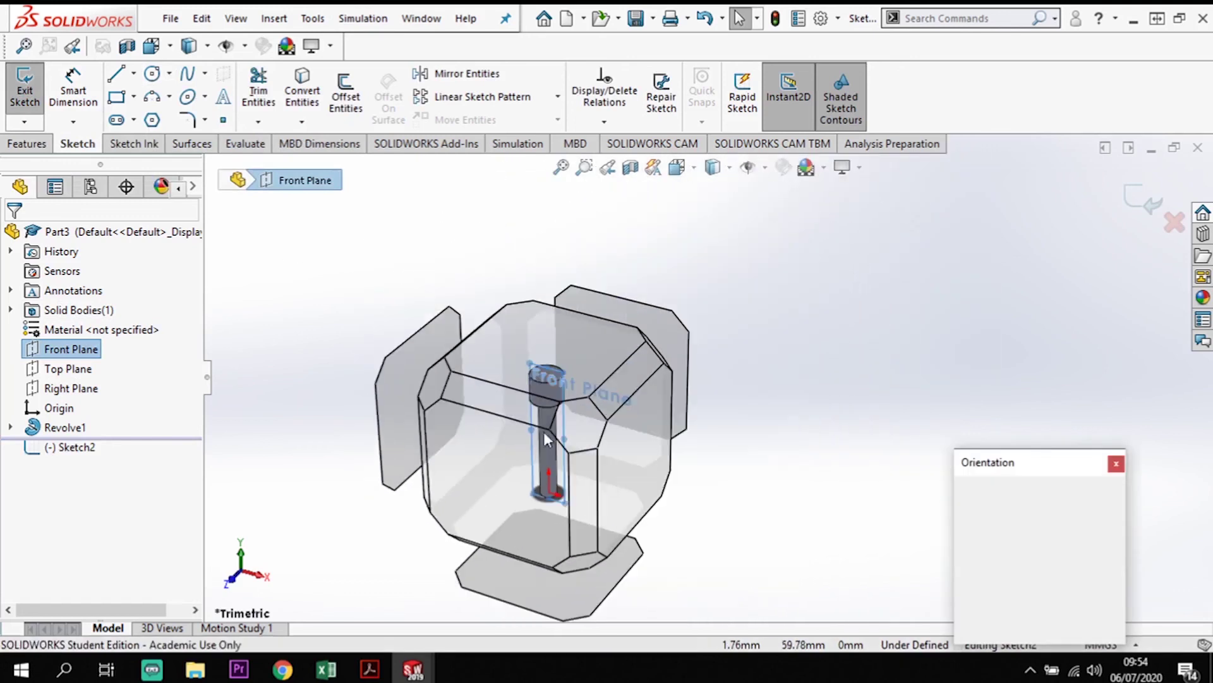
click(520, 486)
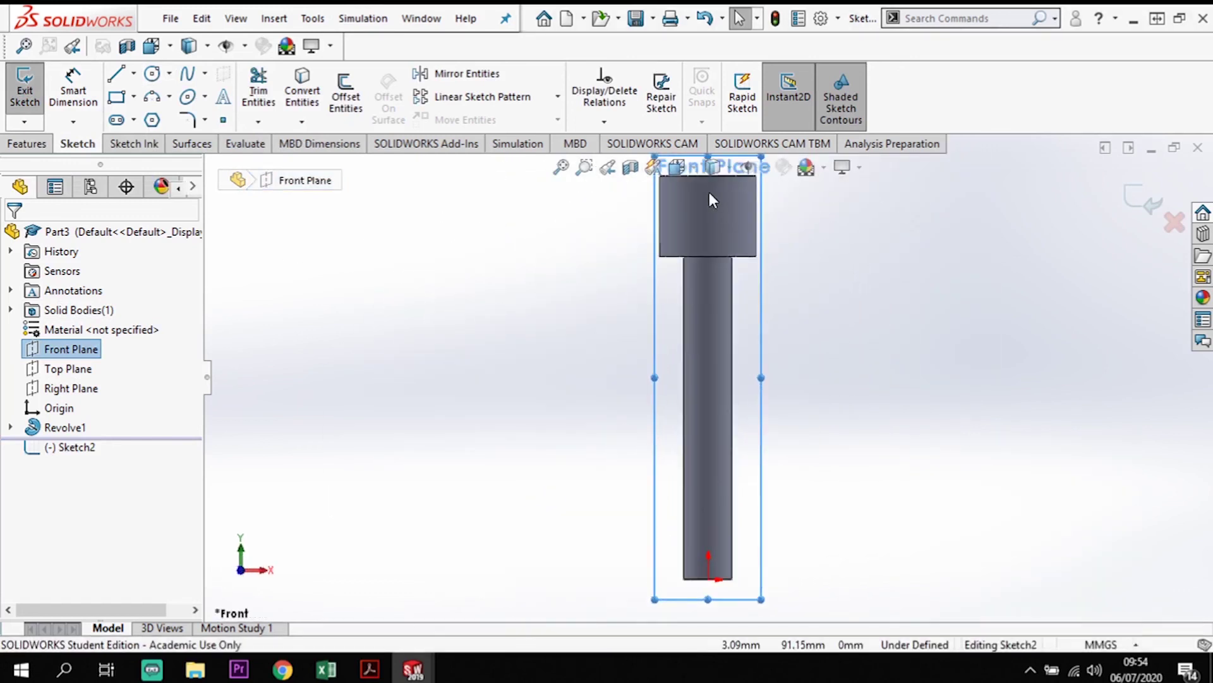
click(133, 73)
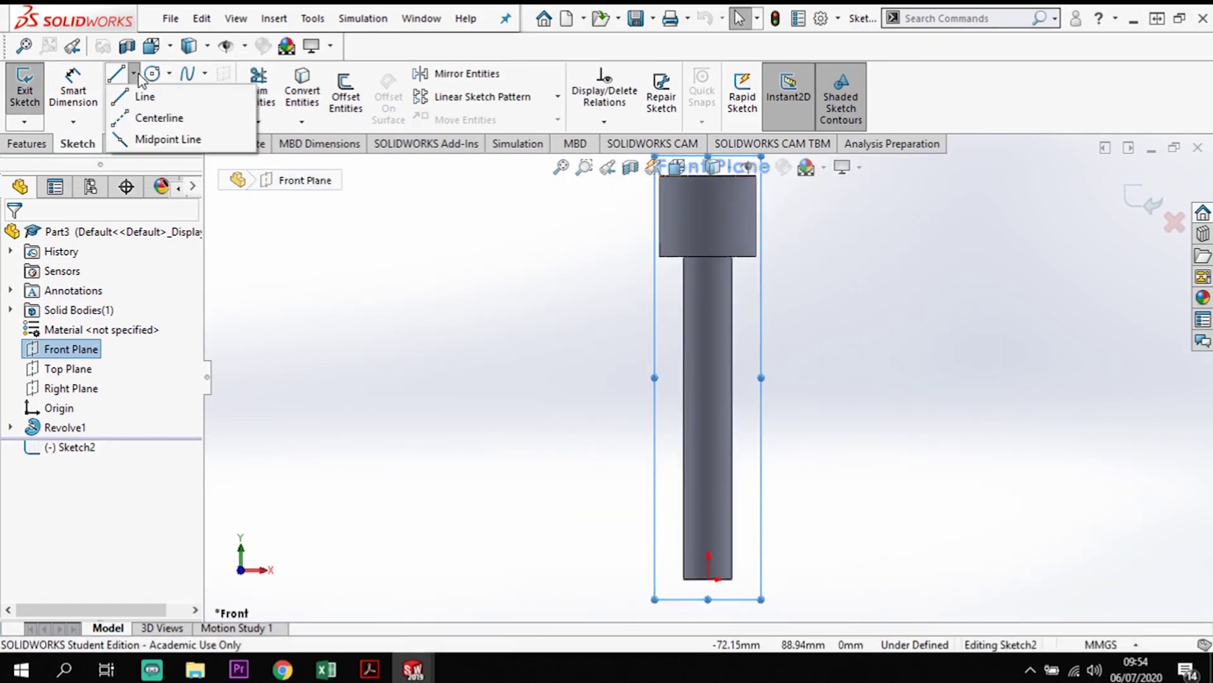
key(f)
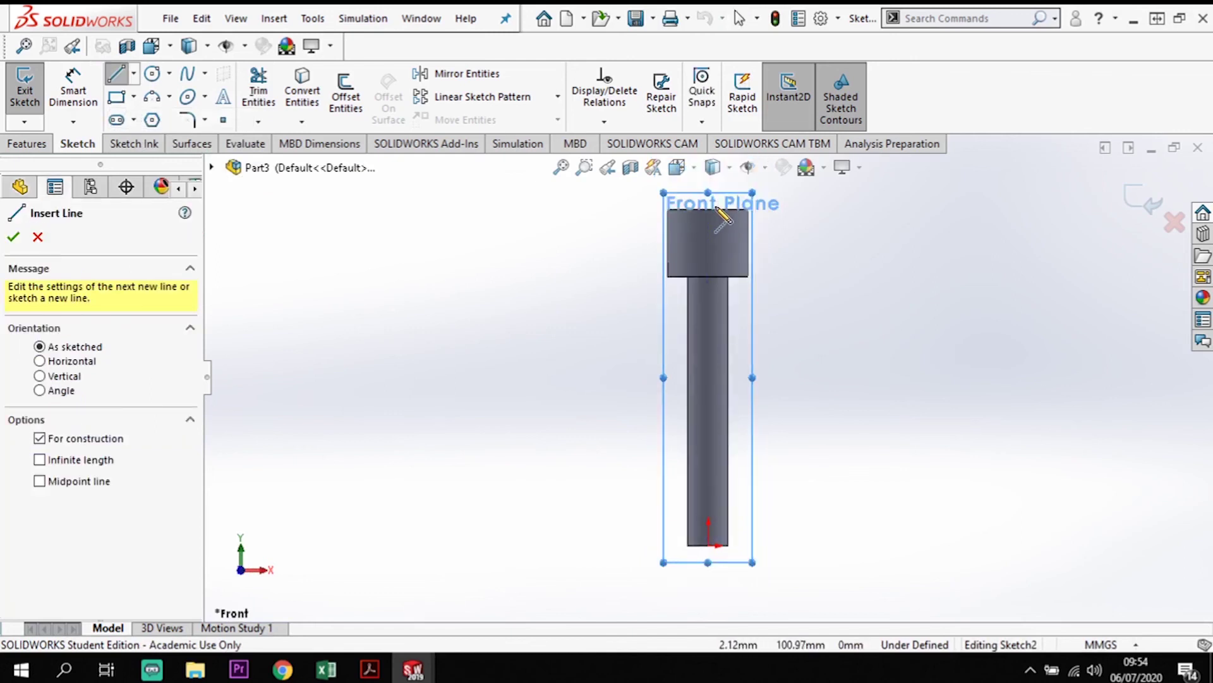
click(708, 209)
click(708, 276)
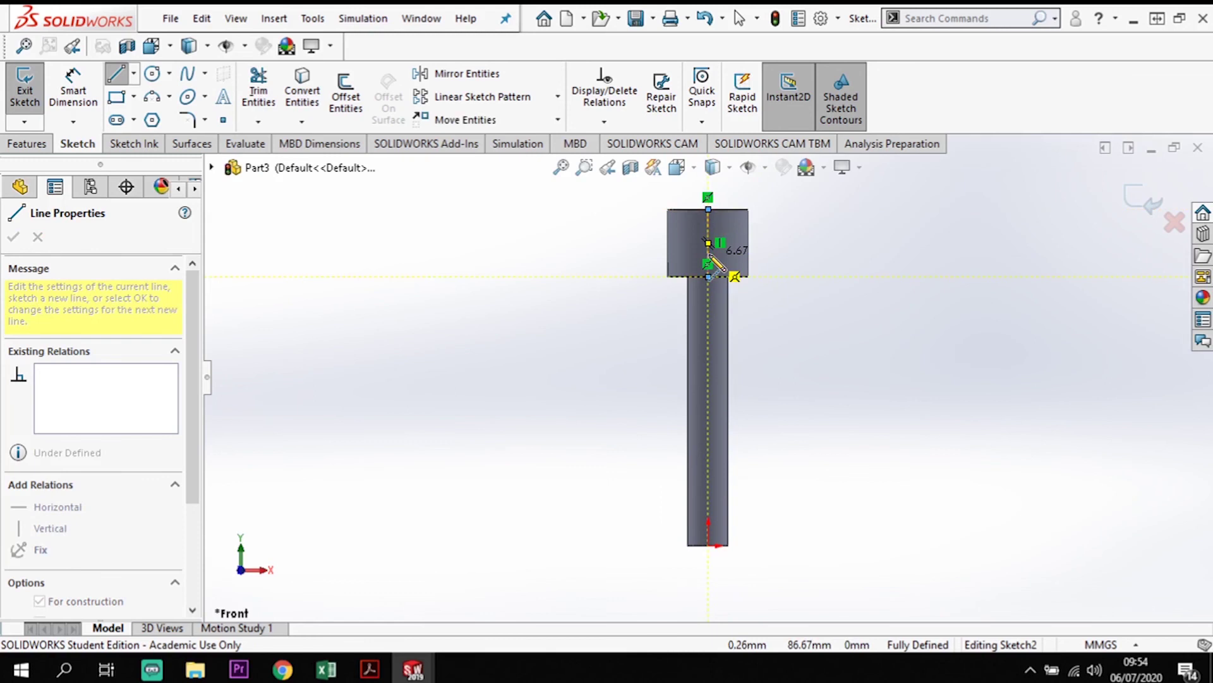
key(Escape)
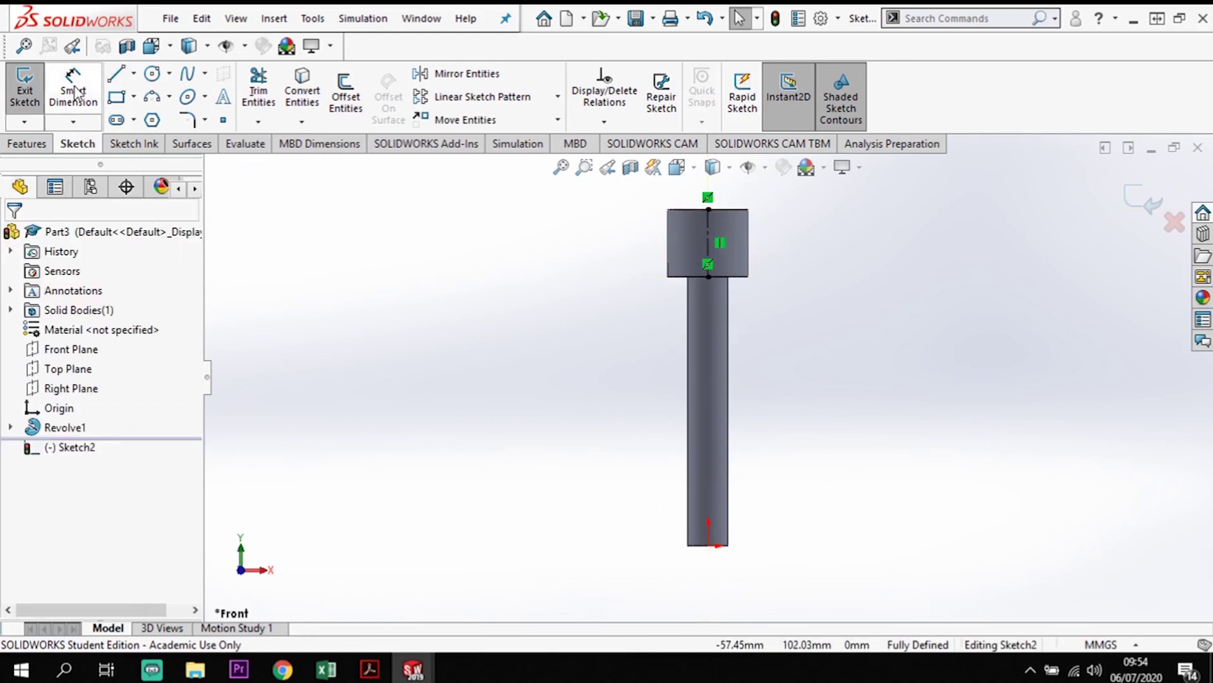
Draw a circle of about 5 mm radius centered on the midpoint of the head's centerline
click(152, 74)
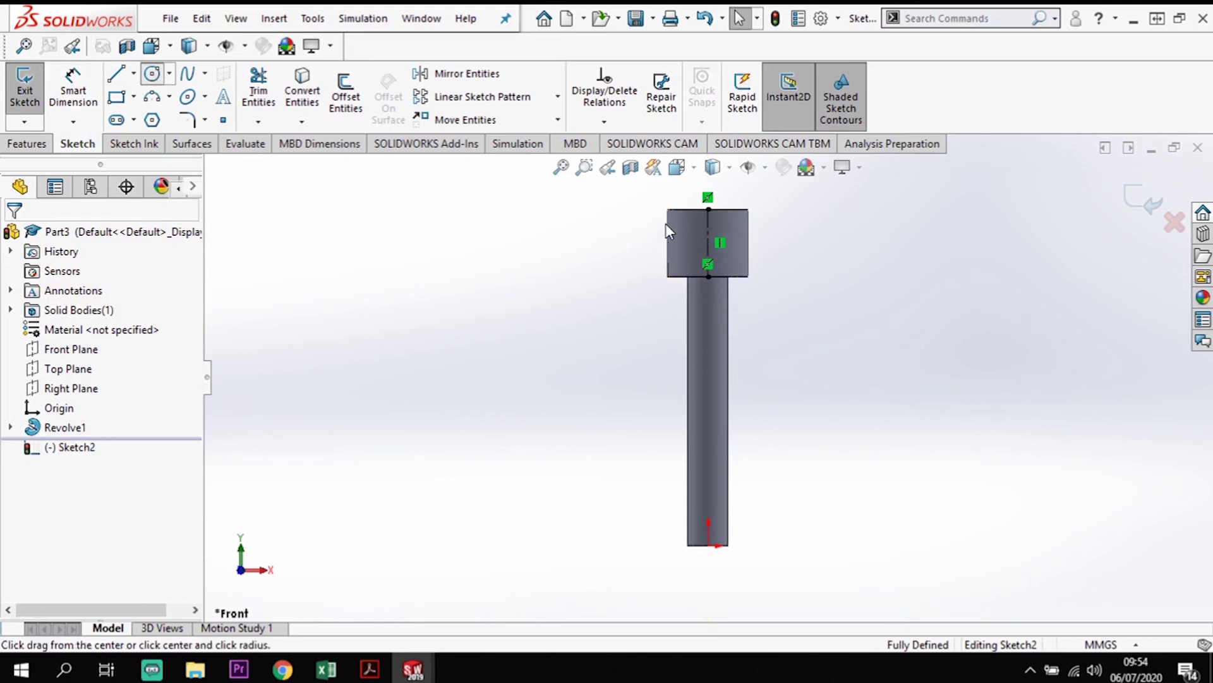
click(708, 243)
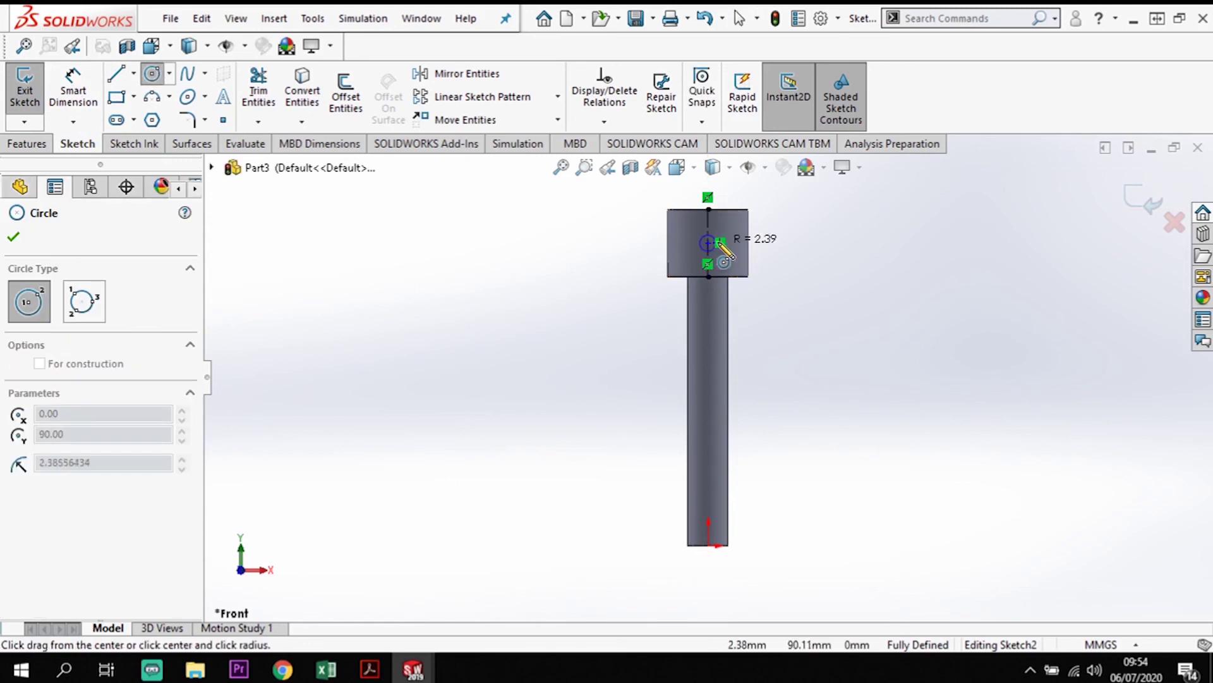
click(726, 242)
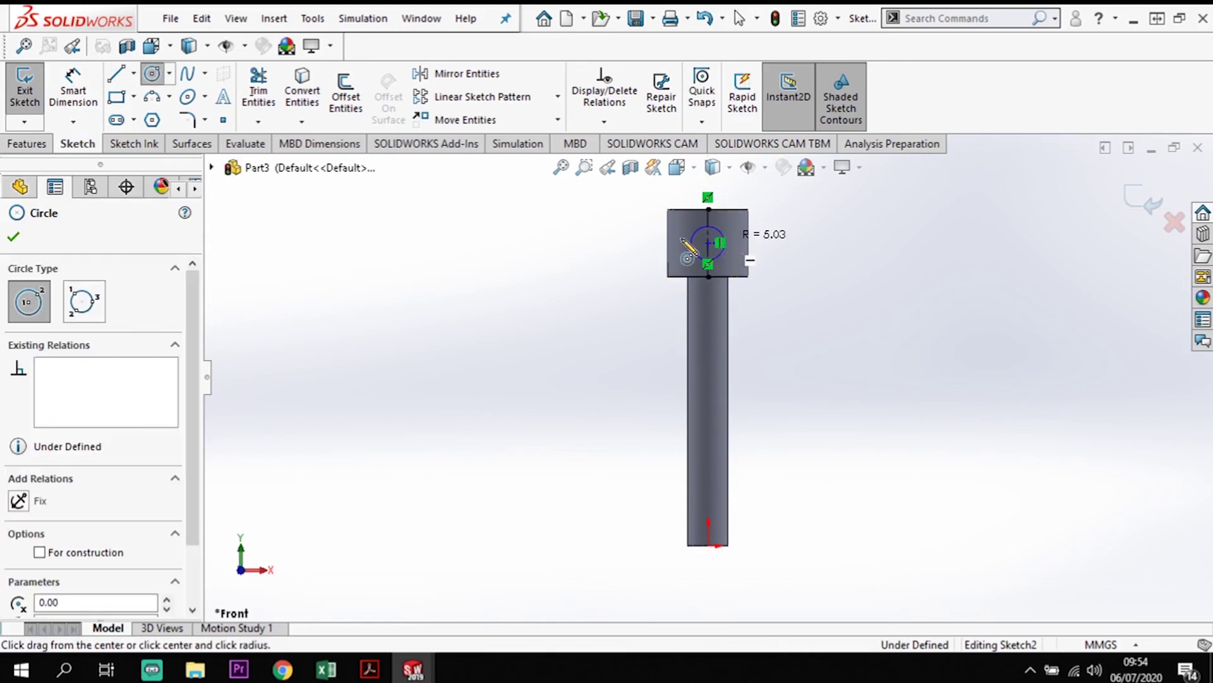
Dimension the circle in the pin's head to a diameter of 5 mm
click(74, 82)
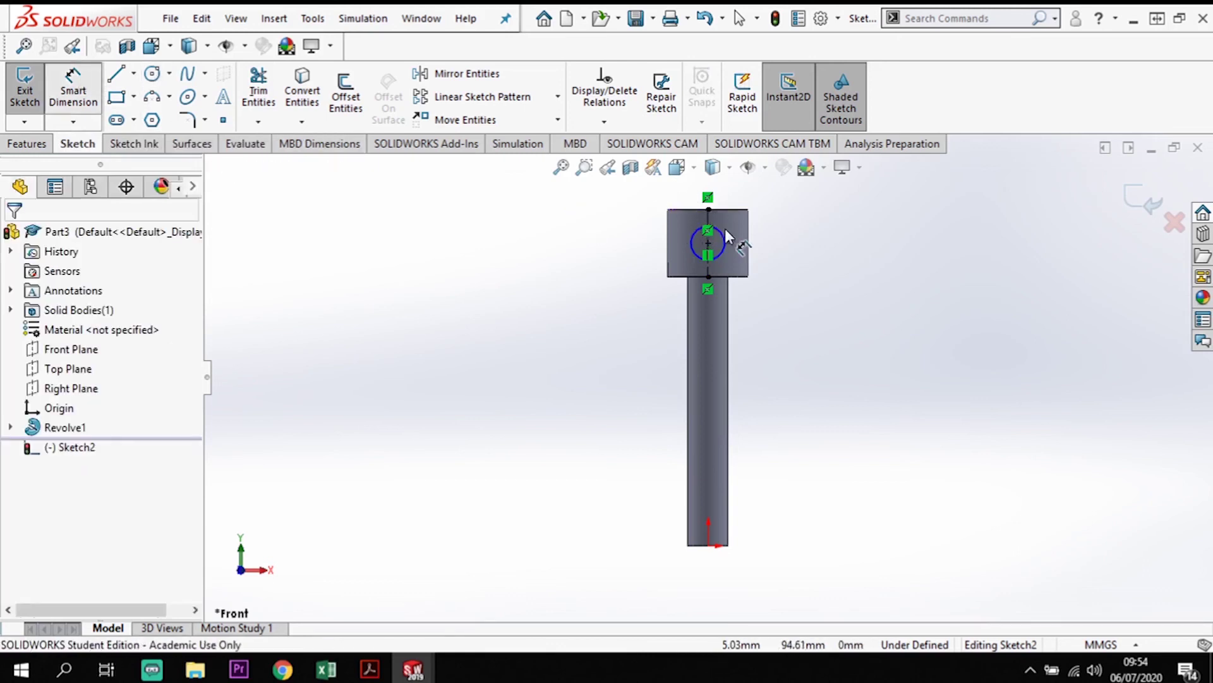
scroll(727, 208, down, 2)
click(722, 256)
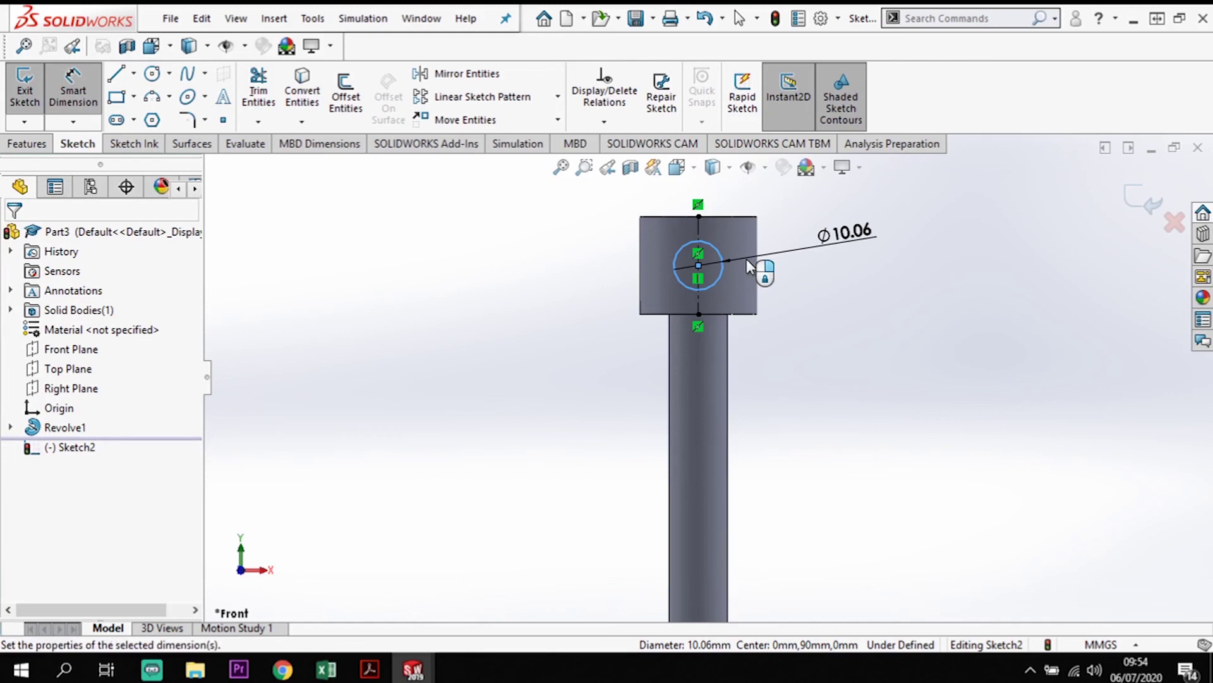
click(746, 259)
key(Return)
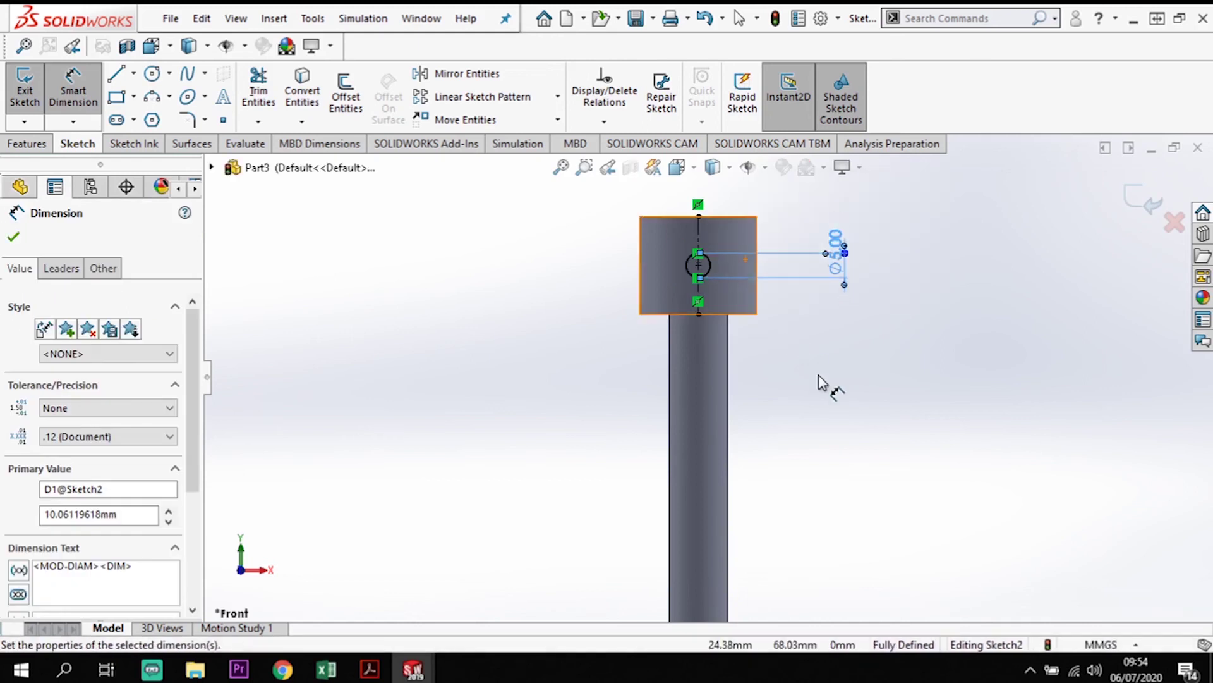
Start an extruded cut from the head's circle sketch with the Mid Plane end condition
middle_drag(805, 378, 814, 409)
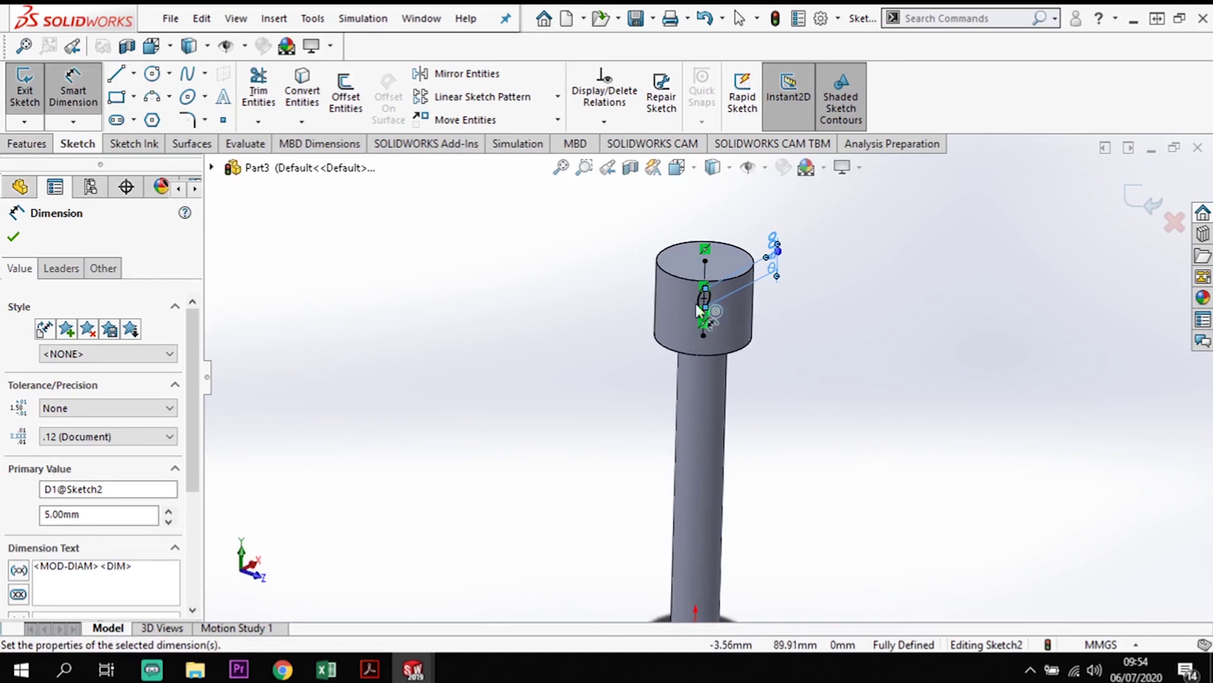
click(27, 144)
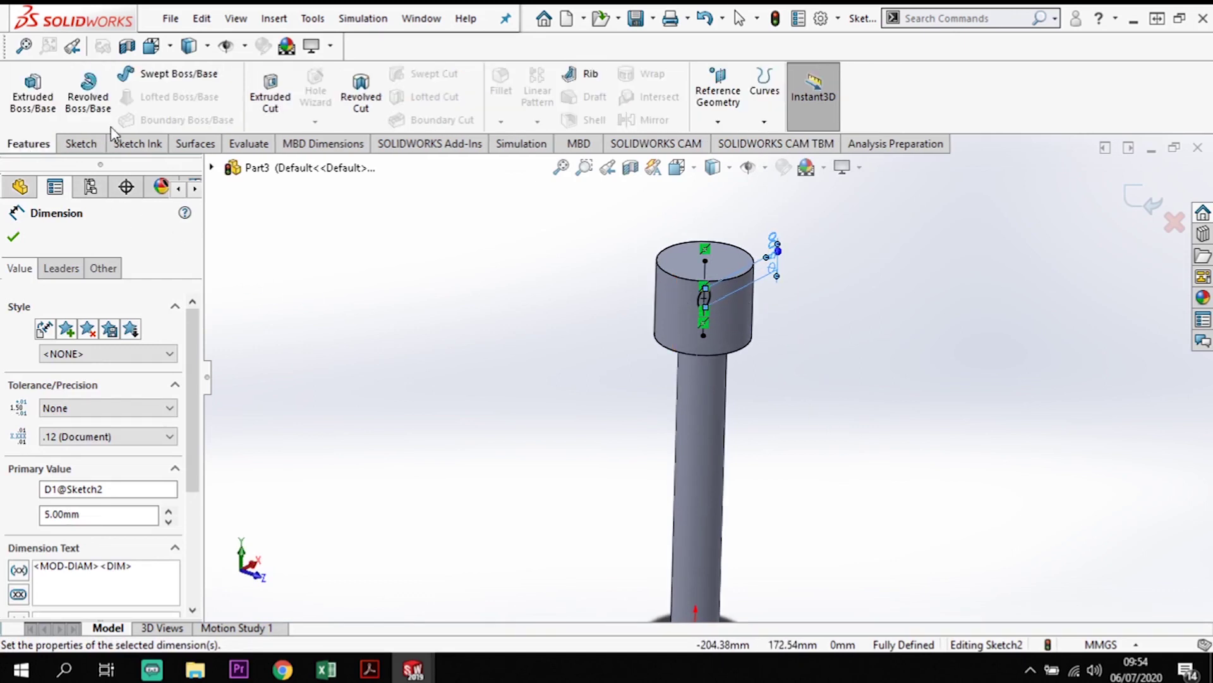
click(270, 89)
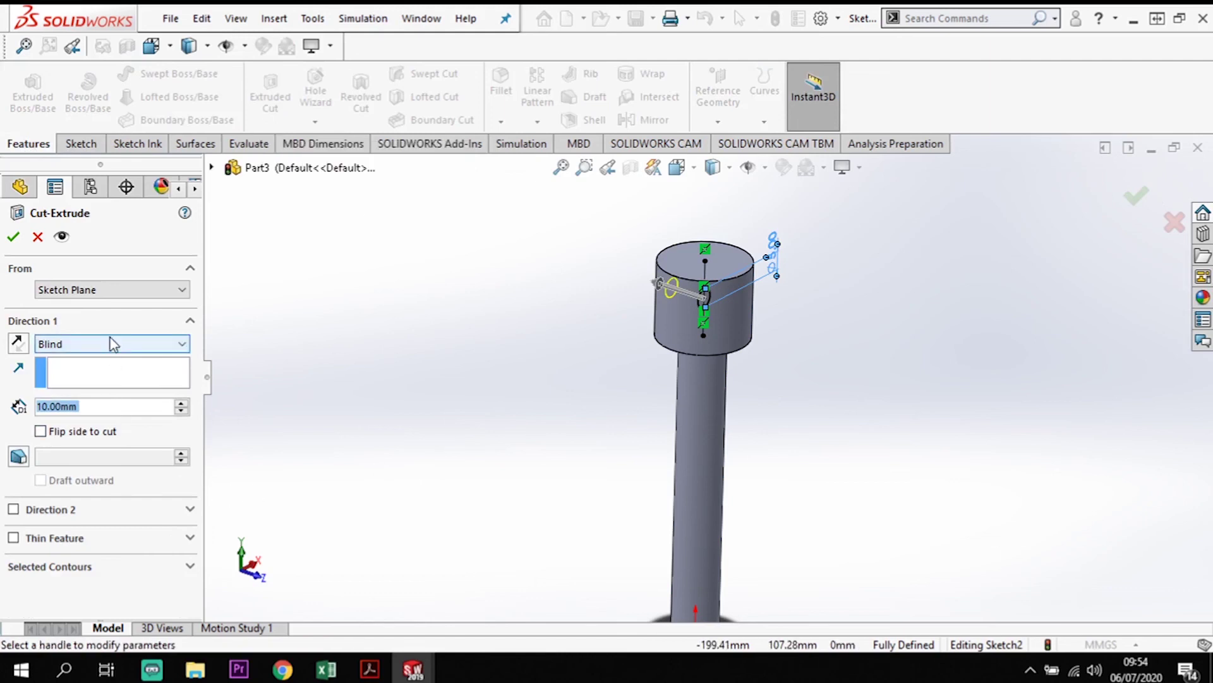
click(112, 344)
click(92, 345)
click(93, 345)
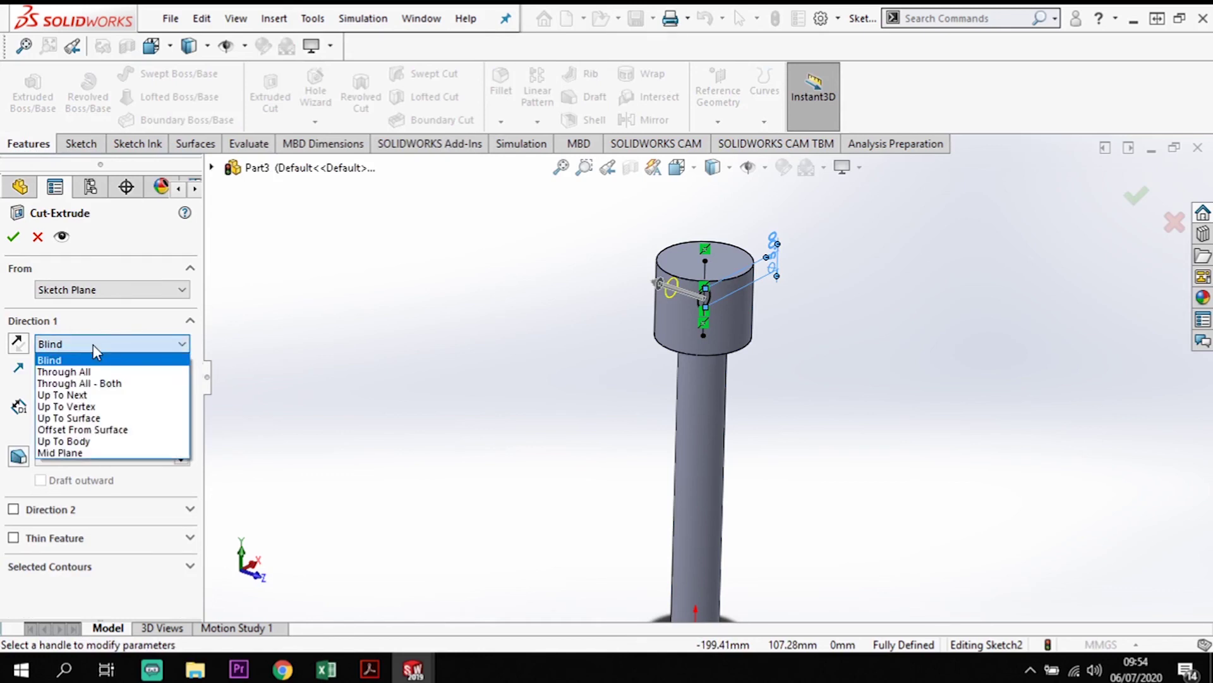
click(69, 454)
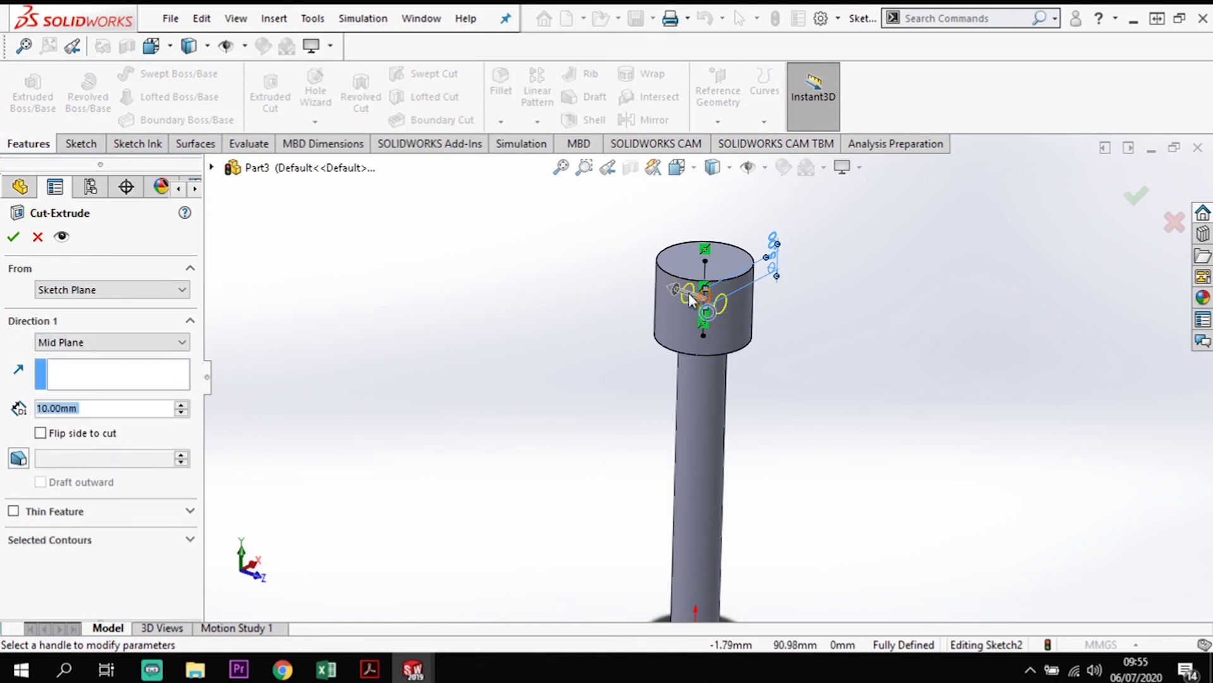